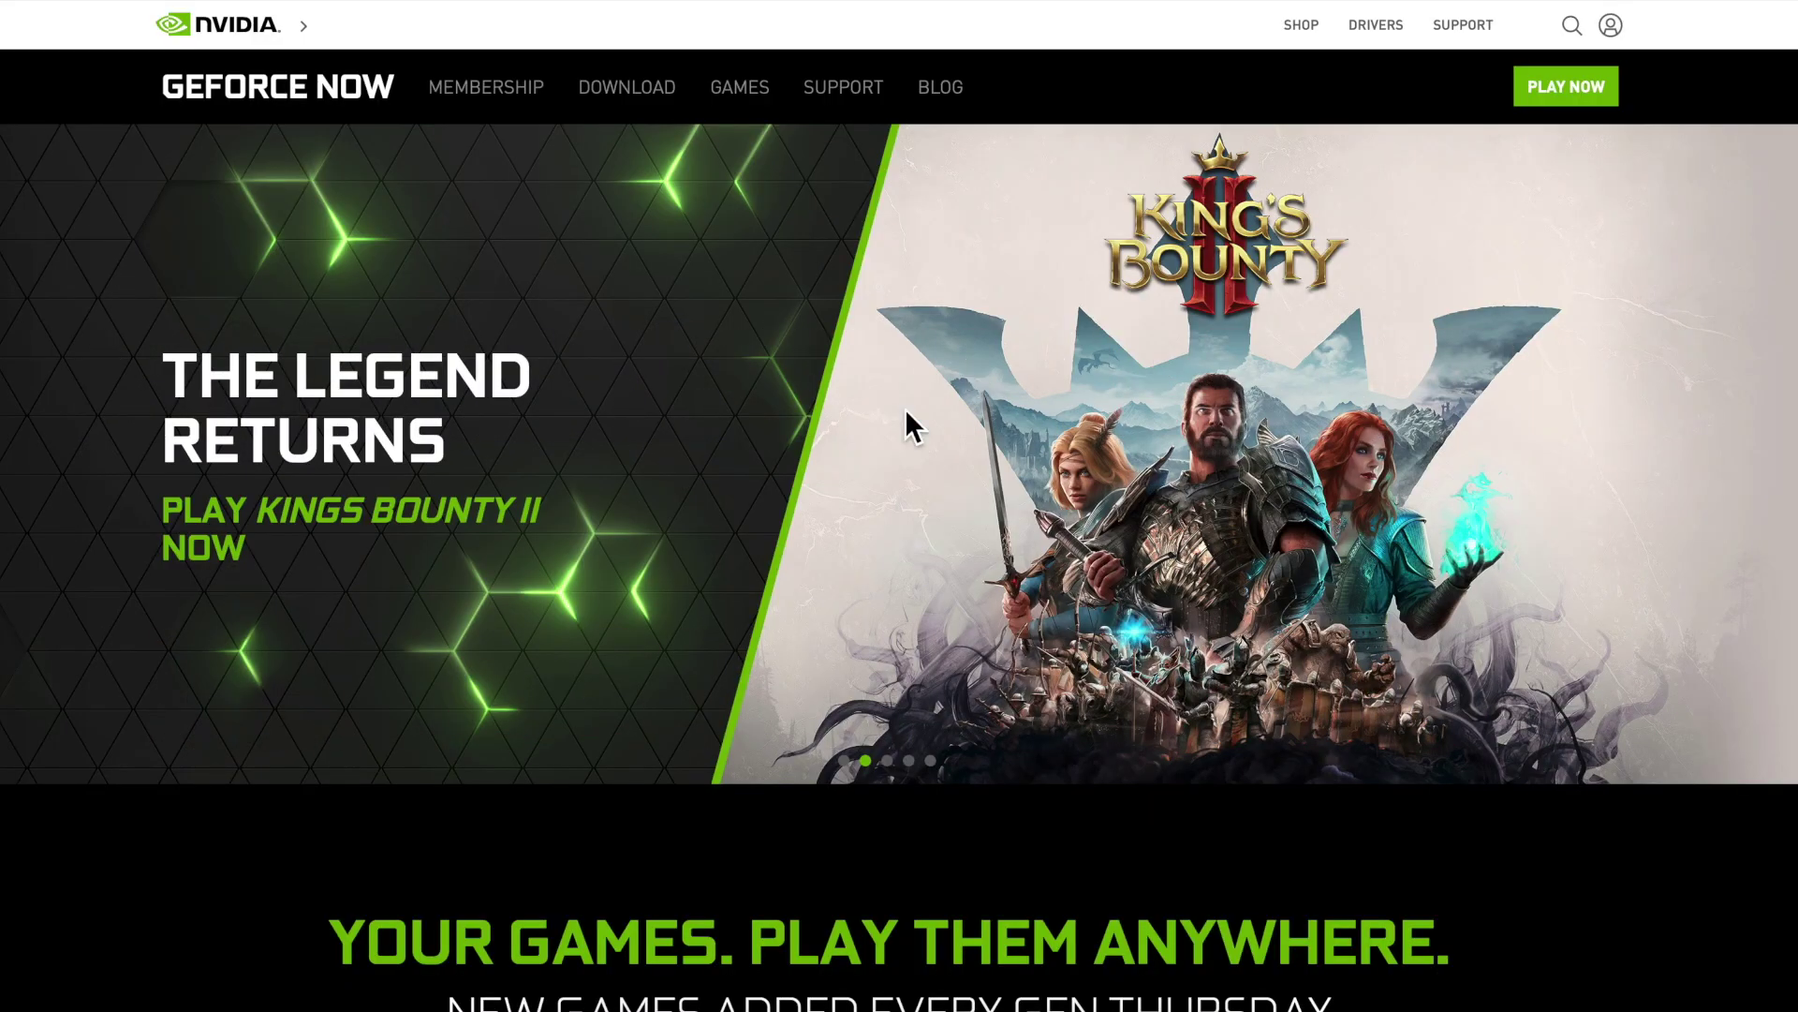
{"action": "scroll", "coordinate": [904, 408], "scroll_direction": "down", "scroll_amount": 3}
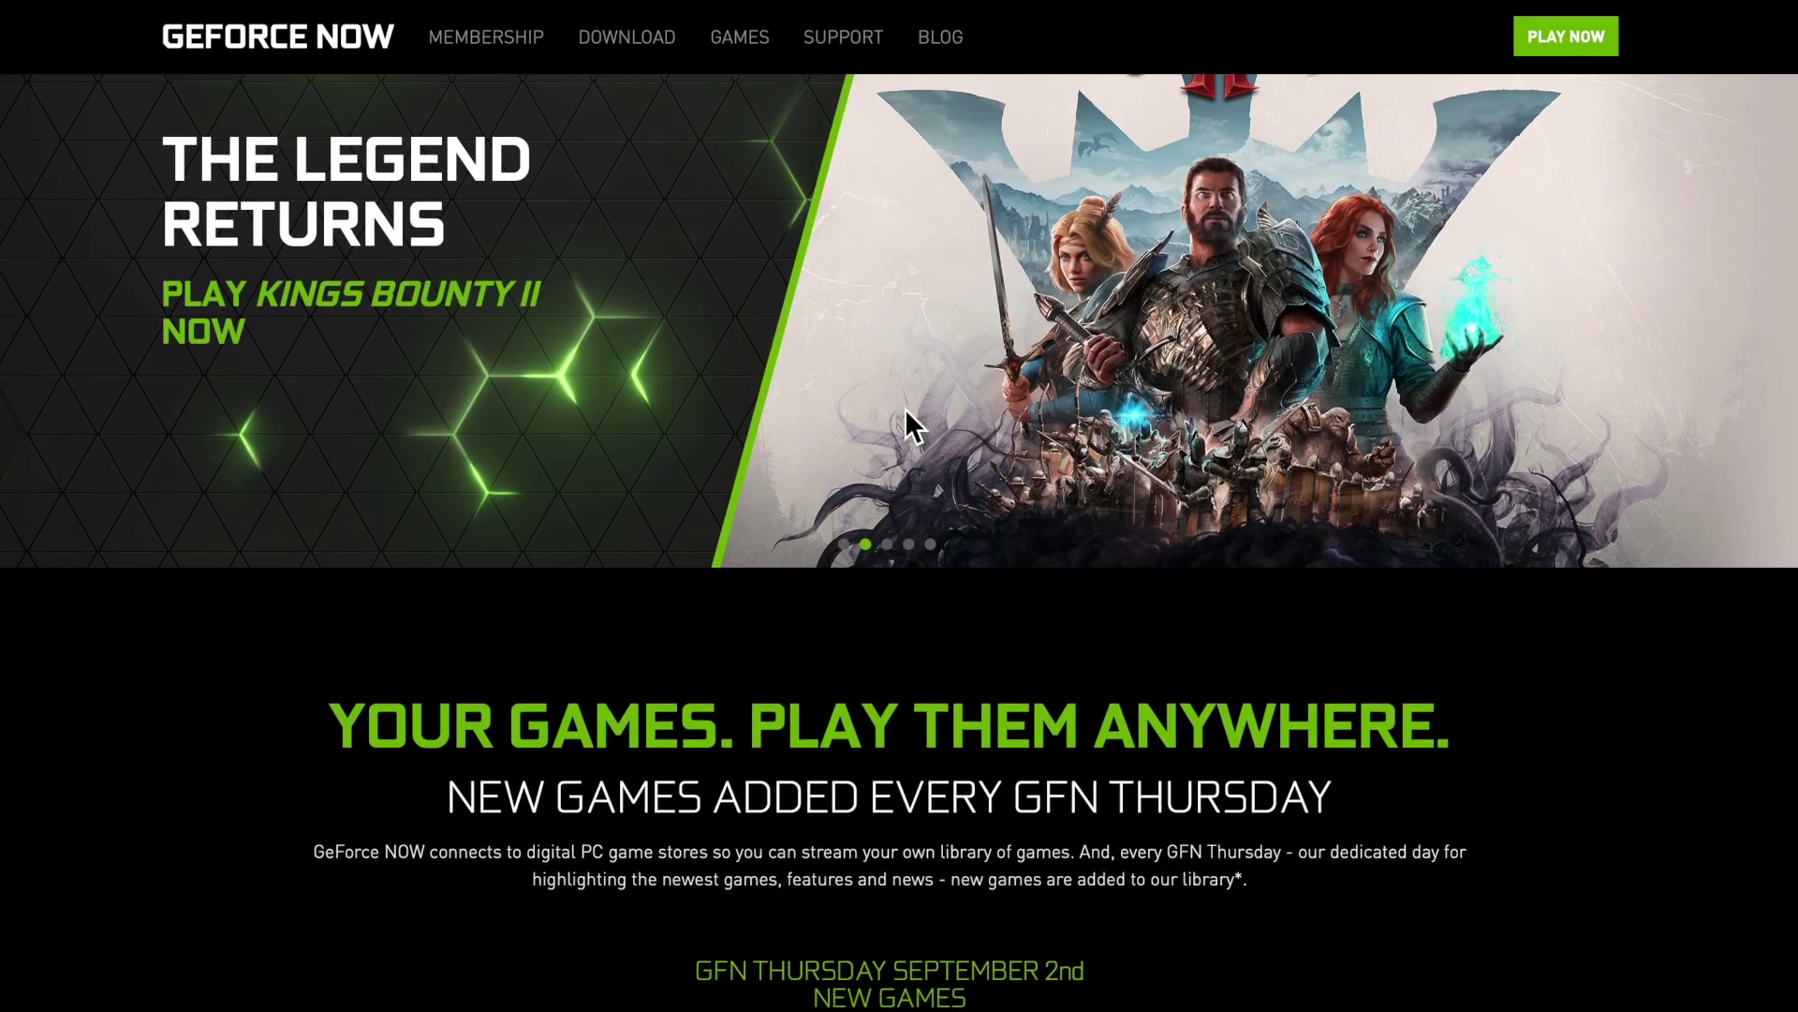
{"action": "scroll", "coordinate": [906, 408], "scroll_direction": "down", "scroll_amount": 2}
{"action": "scroll", "coordinate": [905, 410], "scroll_direction": "down", "scroll_amount": 2}
{"action": "scroll", "coordinate": [906, 410], "scroll_direction": "down", "scroll_amount": 1}
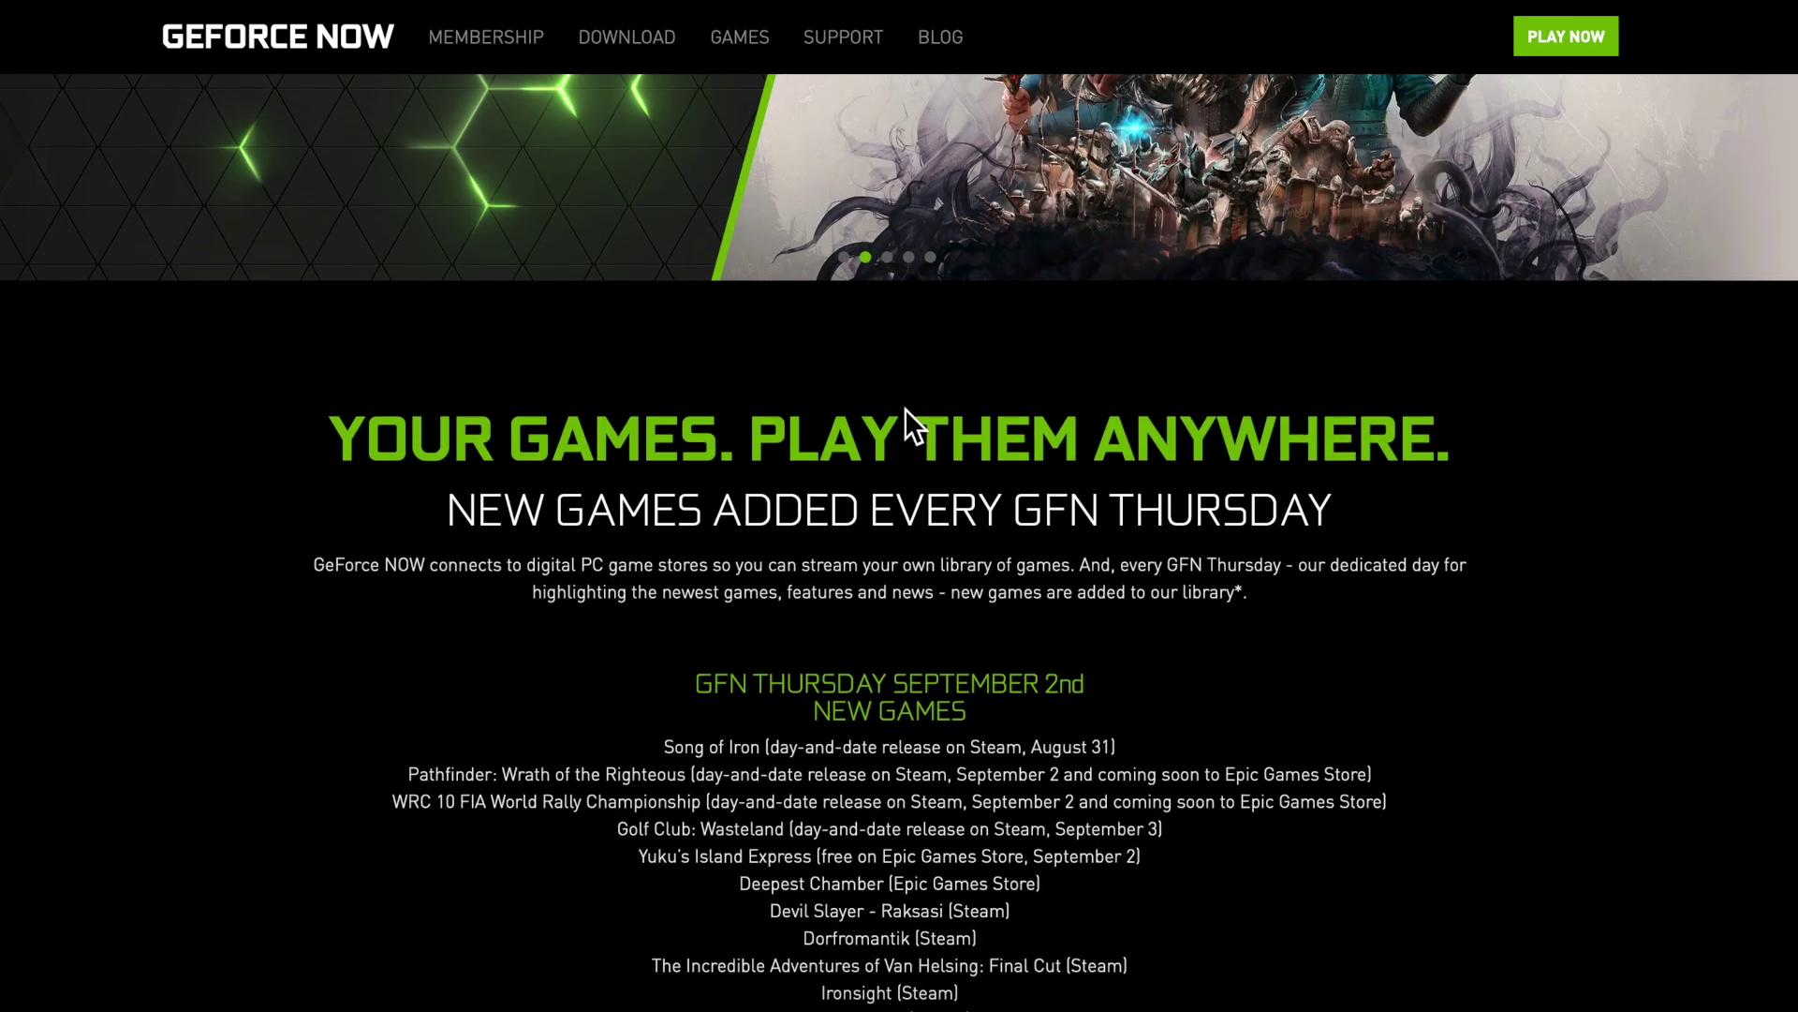
{"action": "scroll", "coordinate": [906, 408], "scroll_direction": "down", "scroll_amount": 1}
{"action": "scroll", "coordinate": [905, 409], "scroll_direction": "down", "scroll_amount": 2}
{"action": "scroll", "coordinate": [906, 409], "scroll_direction": "down", "scroll_amount": 1}
{"action": "scroll", "coordinate": [905, 409], "scroll_direction": "down", "scroll_amount": 1}
{"action": "scroll", "coordinate": [905, 408], "scroll_direction": "down", "scroll_amount": 1}
{"action": "scroll", "coordinate": [906, 409], "scroll_direction": "down", "scroll_amount": 1}
{"action": "scroll", "coordinate": [905, 408], "scroll_direction": "down", "scroll_amount": 1}
{"action": "scroll", "coordinate": [905, 408], "scroll_direction": "down", "scroll_amount": 1}
{"action": "scroll", "coordinate": [905, 409], "scroll_direction": "down", "scroll_amount": 1}
{"action": "scroll", "coordinate": [905, 409], "scroll_direction": "down", "scroll_amount": 1}
{"action": "scroll", "coordinate": [904, 409], "scroll_direction": "down", "scroll_amount": 1}
{"action": "scroll", "coordinate": [905, 408], "scroll_direction": "down", "scroll_amount": 1}
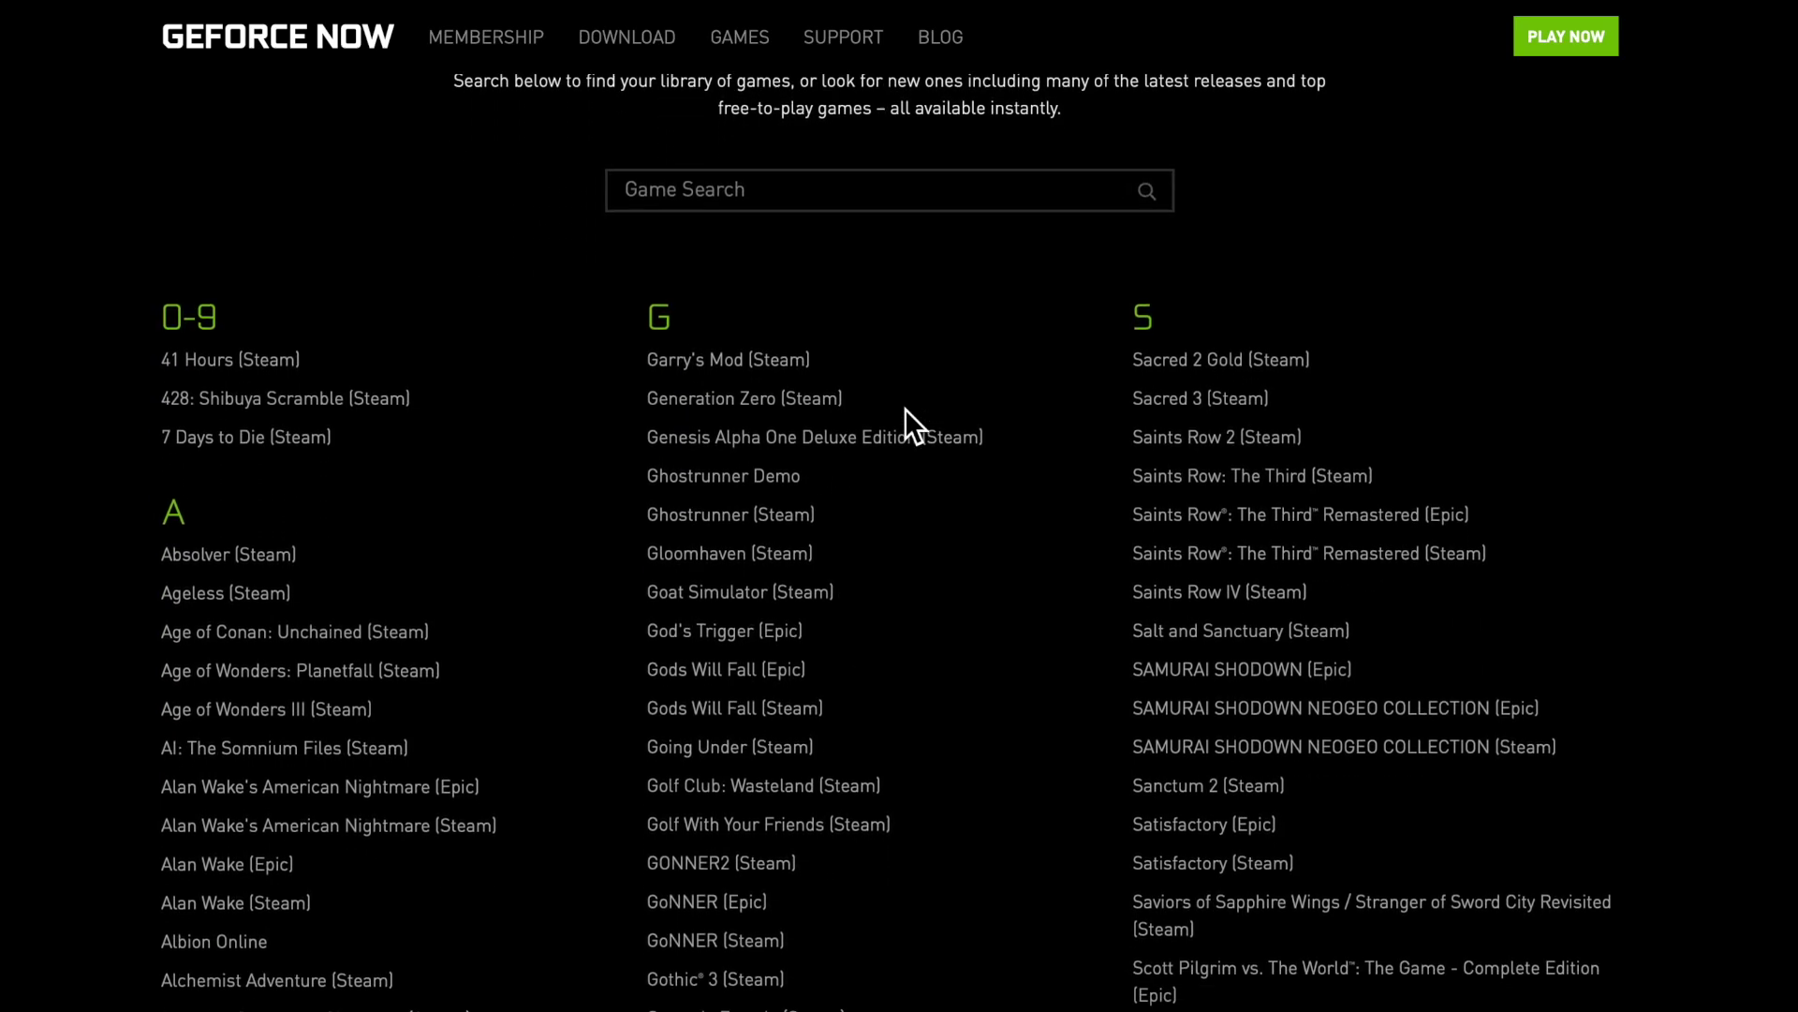
{"action": "scroll", "coordinate": [906, 409], "scroll_direction": "down", "scroll_amount": 1}
{"action": "scroll", "coordinate": [905, 410], "scroll_direction": "down", "scroll_amount": 1}
{"action": "scroll", "coordinate": [905, 410], "scroll_direction": "down", "scroll_amount": 1}
{"action": "scroll", "coordinate": [906, 409], "scroll_direction": "down", "scroll_amount": 1}
{"action": "scroll", "coordinate": [905, 409], "scroll_direction": "down", "scroll_amount": 1}
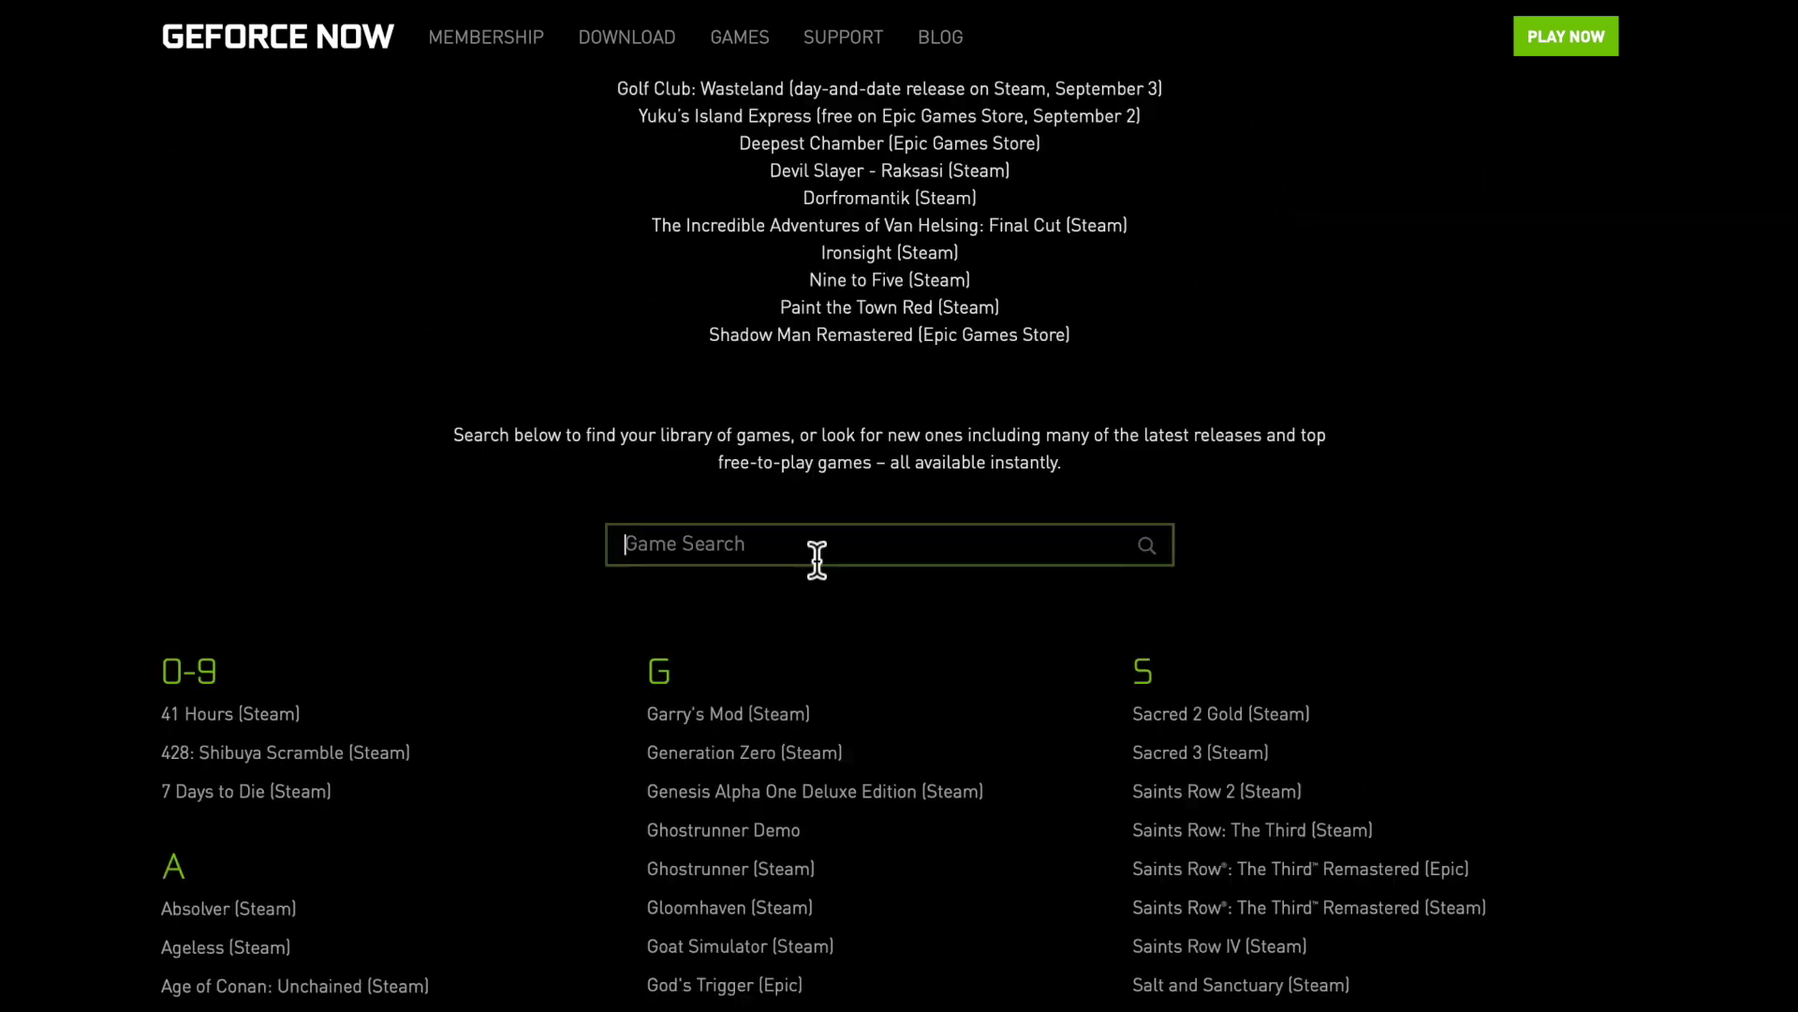
{"action": "type", "text": "Mafia"}
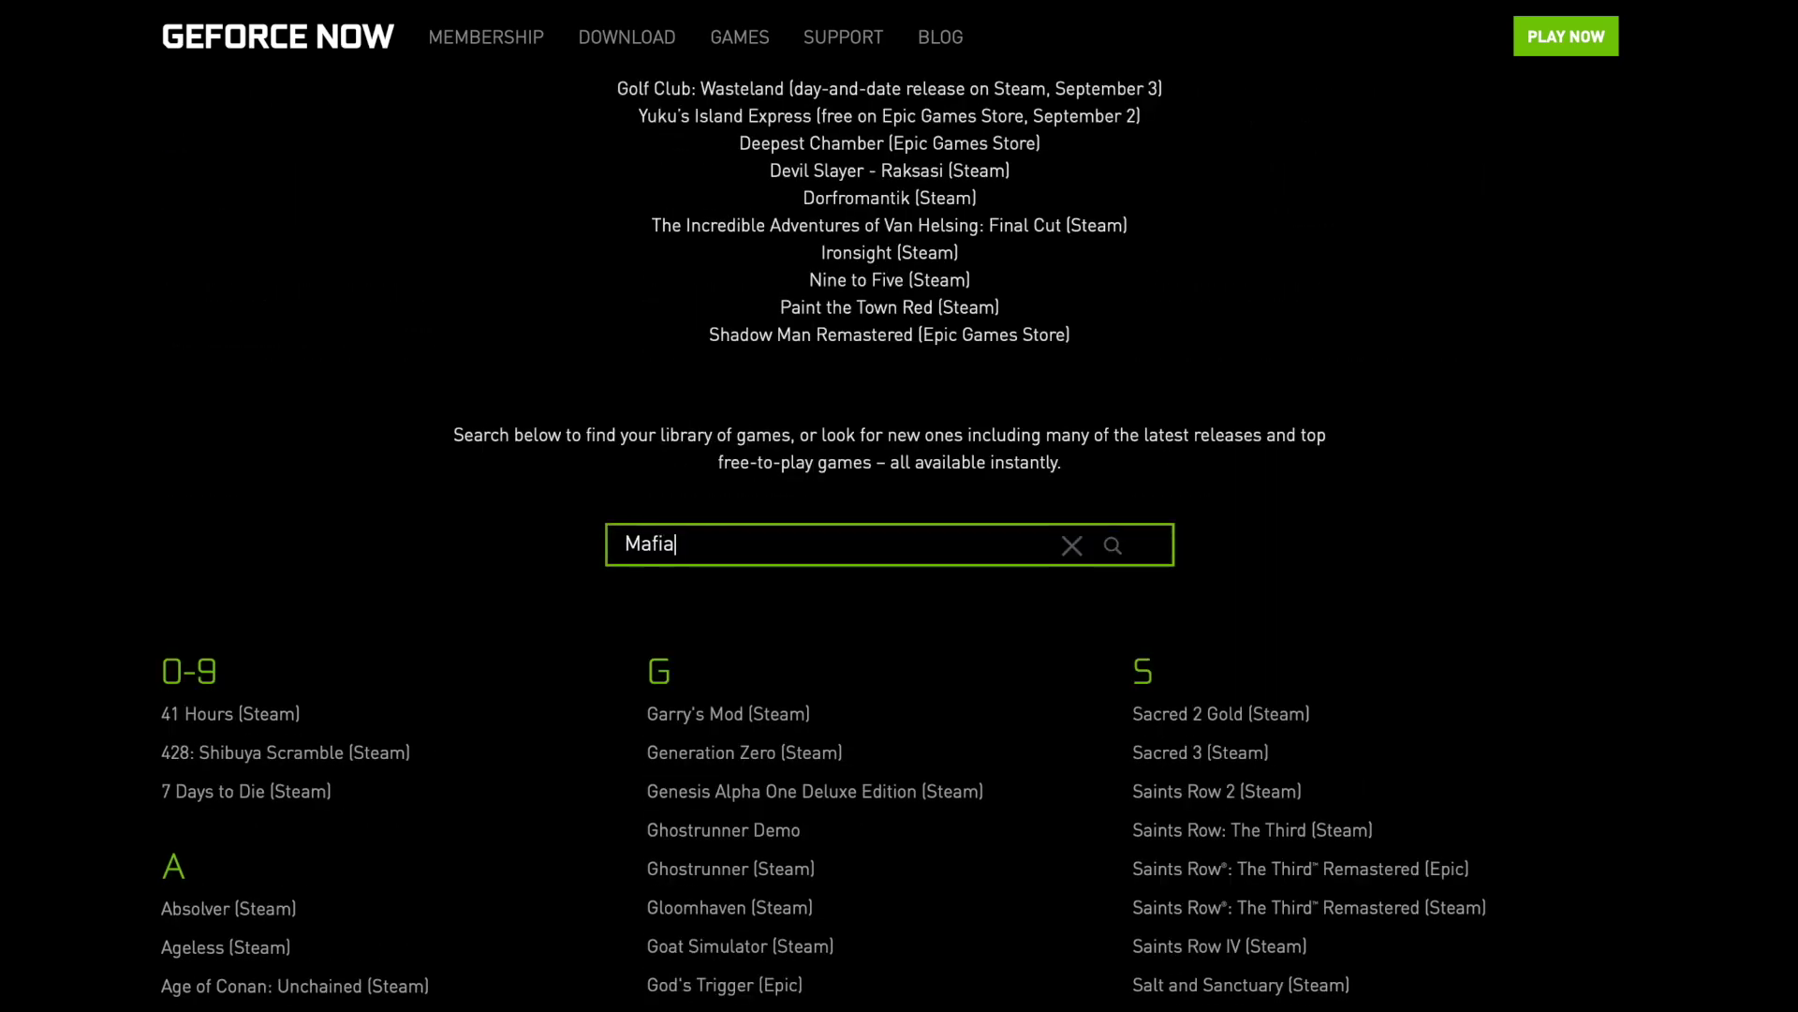
Search the game library for 'Mafia', then 'GTA'; both return the not-supported notice.
{"action": "key", "text": "Return"}
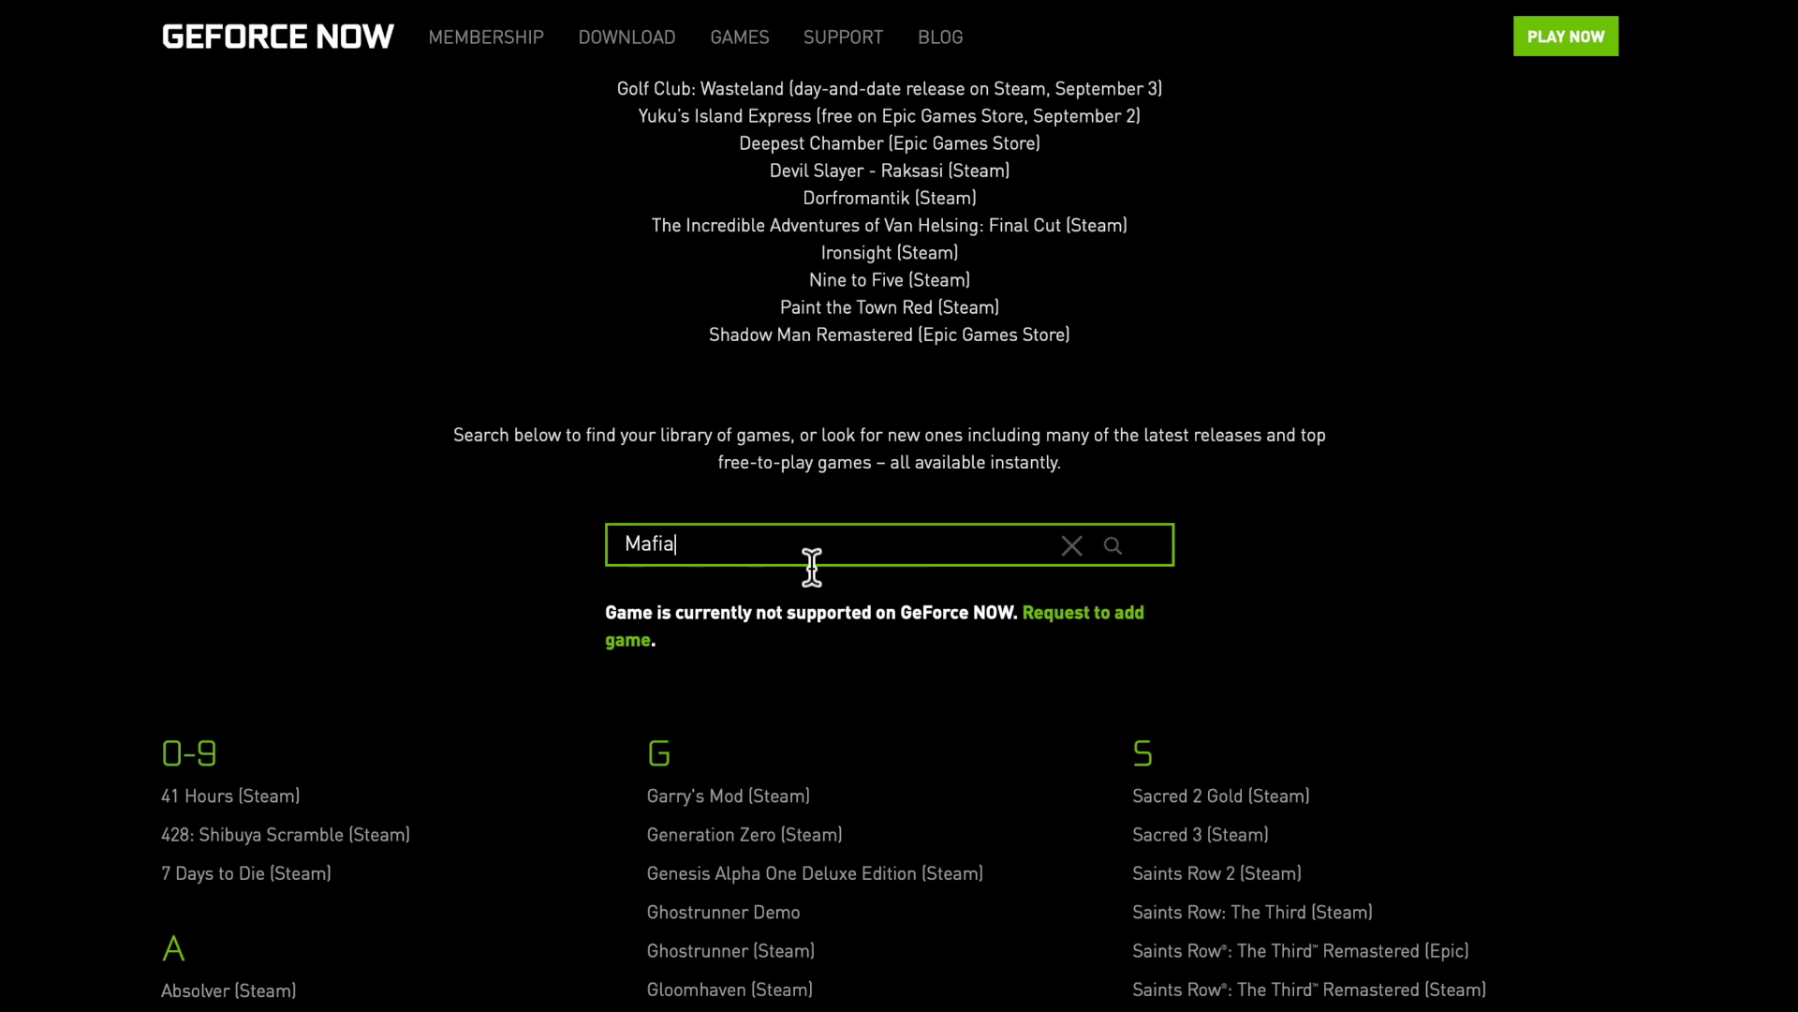
{"action": "triple_click", "coordinate": [876, 547]}
{"action": "type", "text": "GTA"}
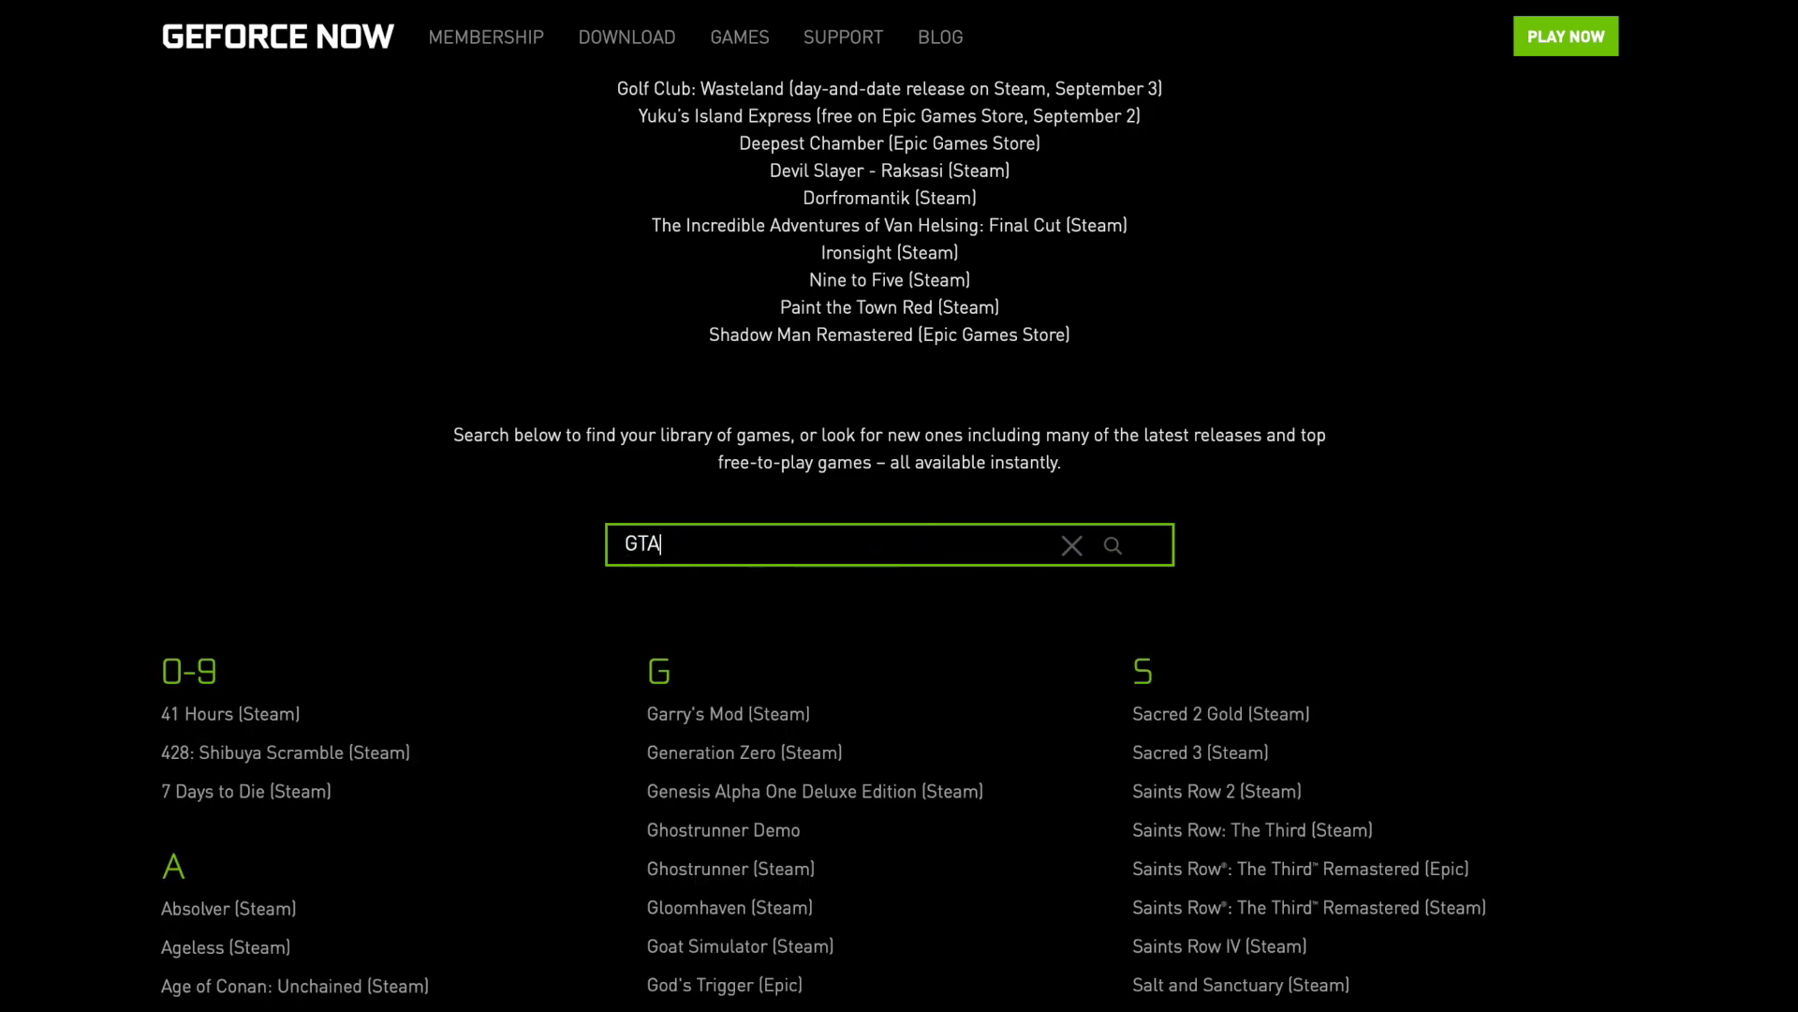
{"action": "key", "text": "Return"}
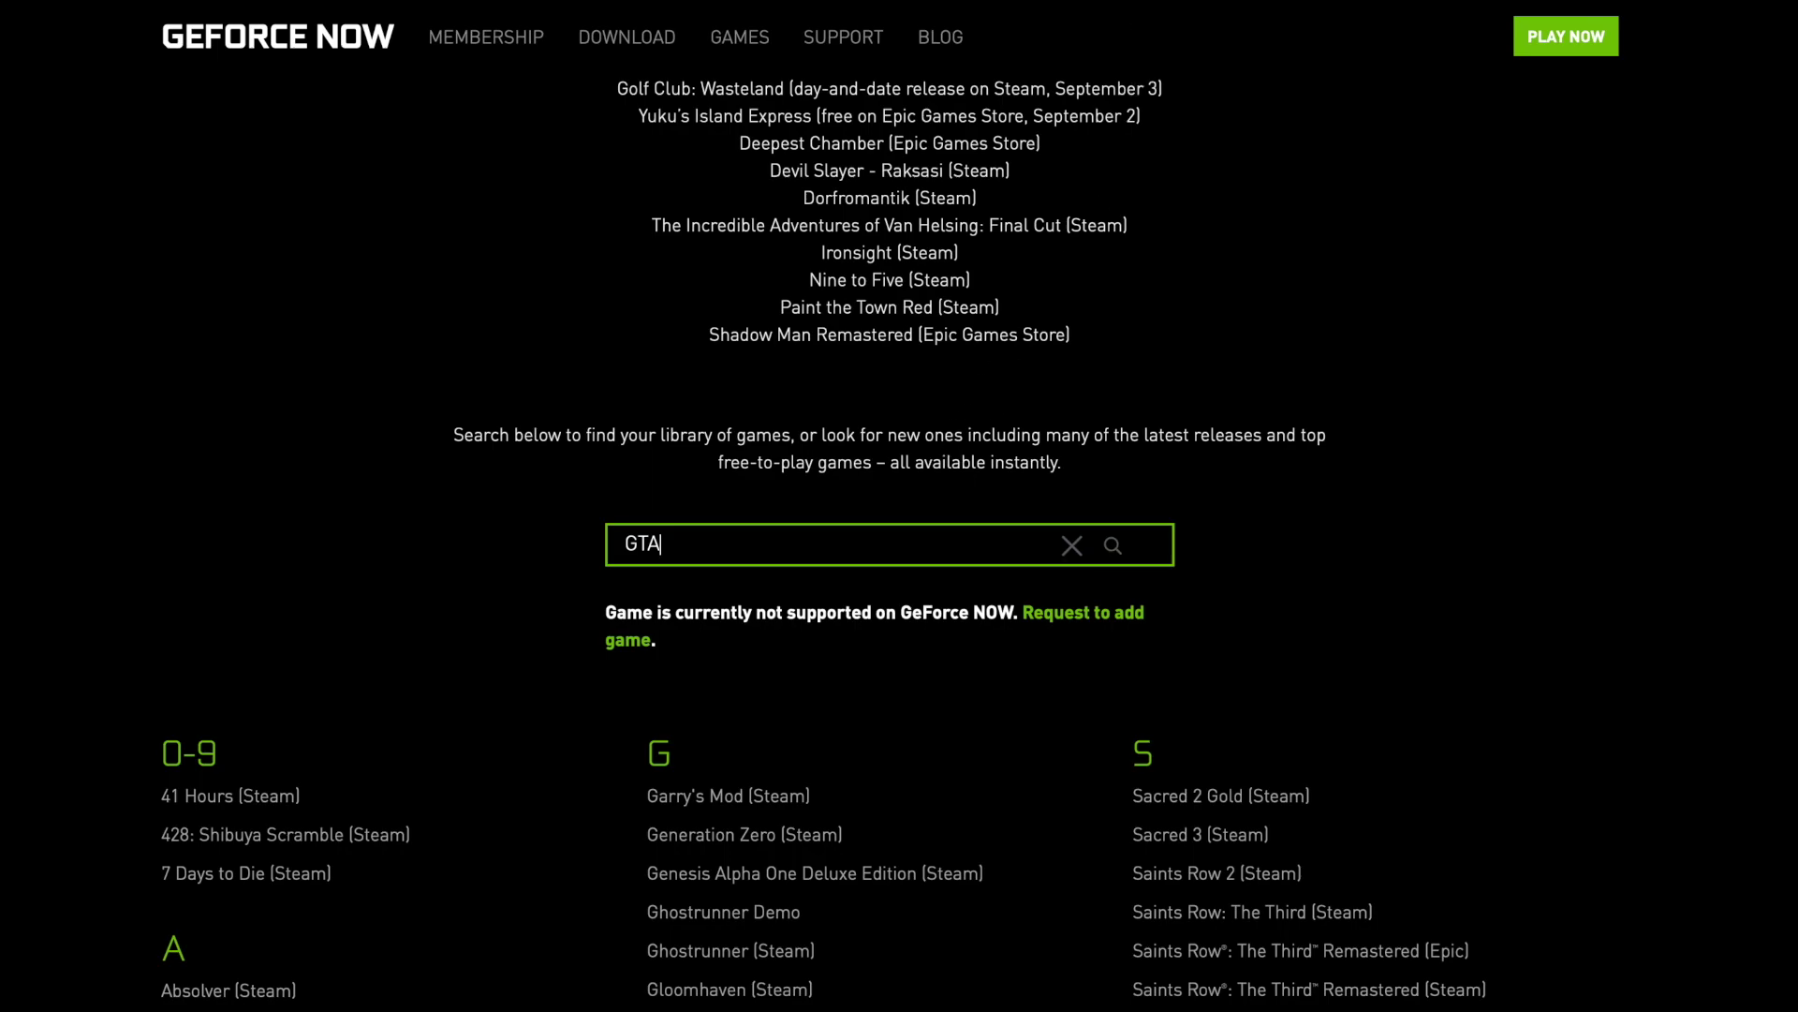
Clear the GTA search and scroll the A–Z game list to Z and the footer, then back.
{"action": "left_click", "coordinate": [1072, 545]}
{"action": "scroll", "coordinate": [905, 409], "scroll_direction": "down", "scroll_amount": 2}
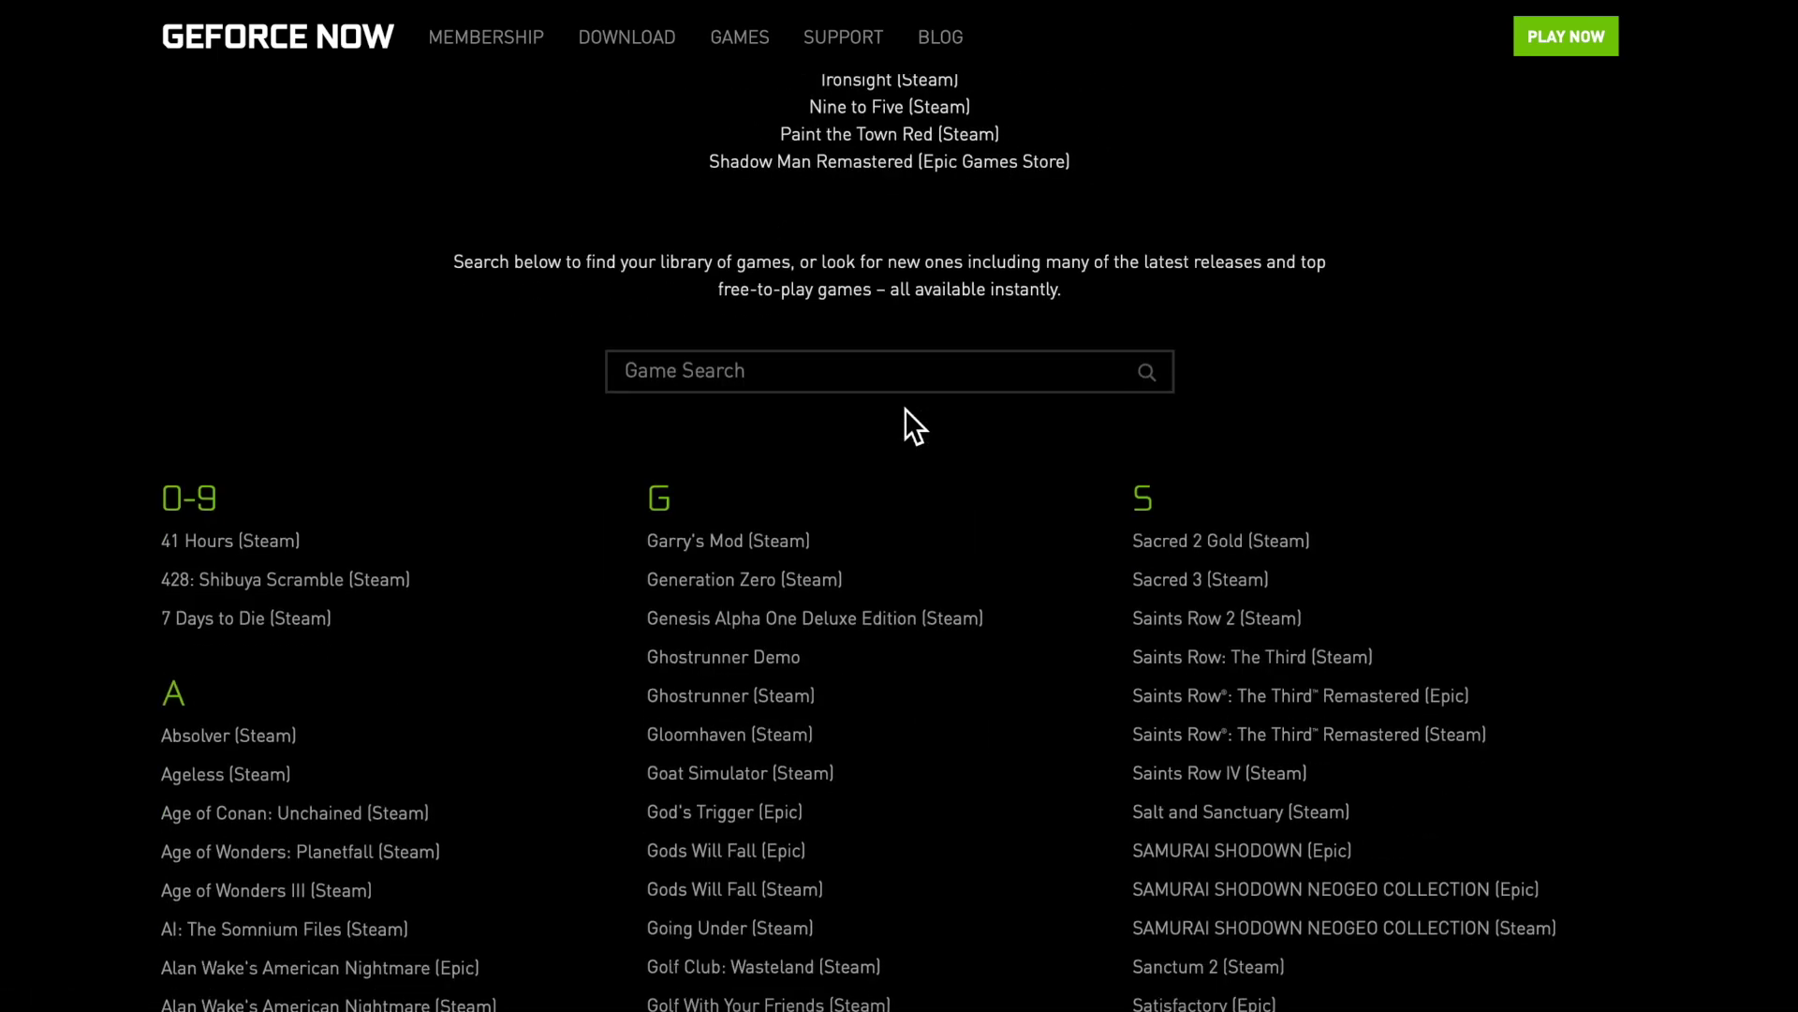
{"action": "scroll", "coordinate": [906, 408], "scroll_direction": "down", "scroll_amount": 2}
{"action": "scroll", "coordinate": [905, 410], "scroll_direction": "down", "scroll_amount": 2}
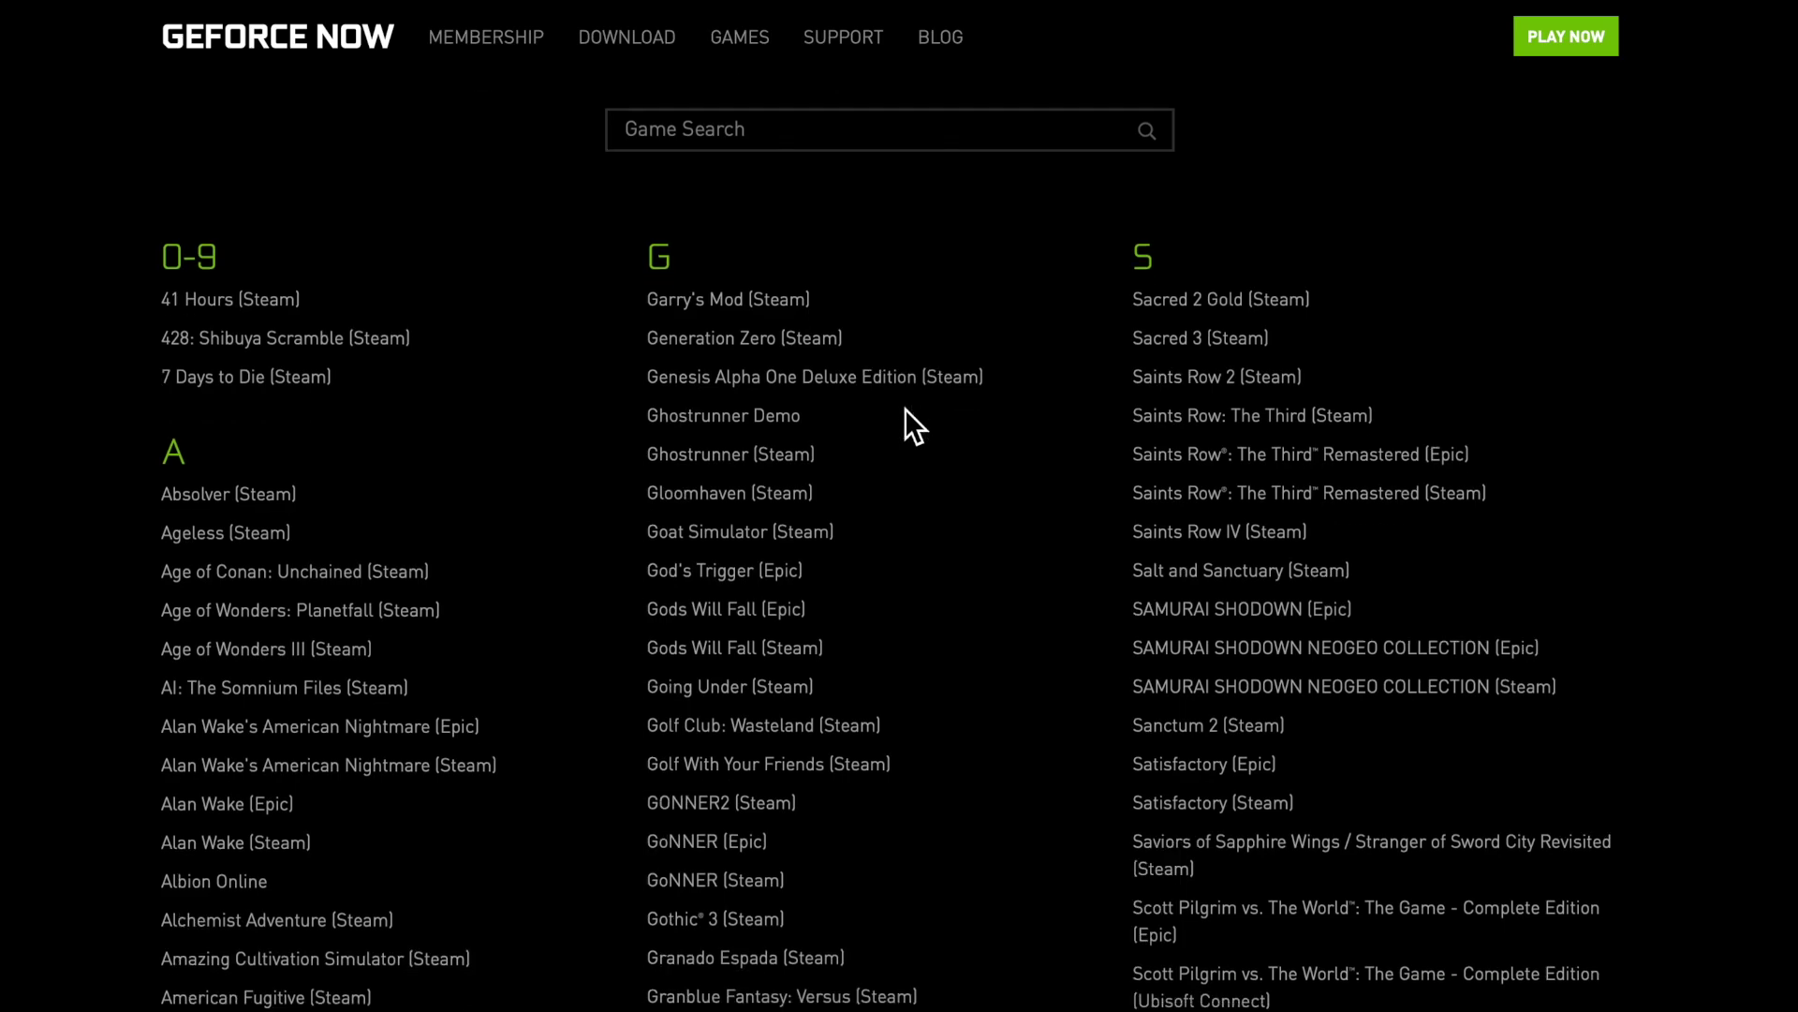
{"action": "scroll", "coordinate": [905, 409], "scroll_direction": "down", "scroll_amount": 2}
{"action": "scroll", "coordinate": [905, 410], "scroll_direction": "down", "scroll_amount": 2}
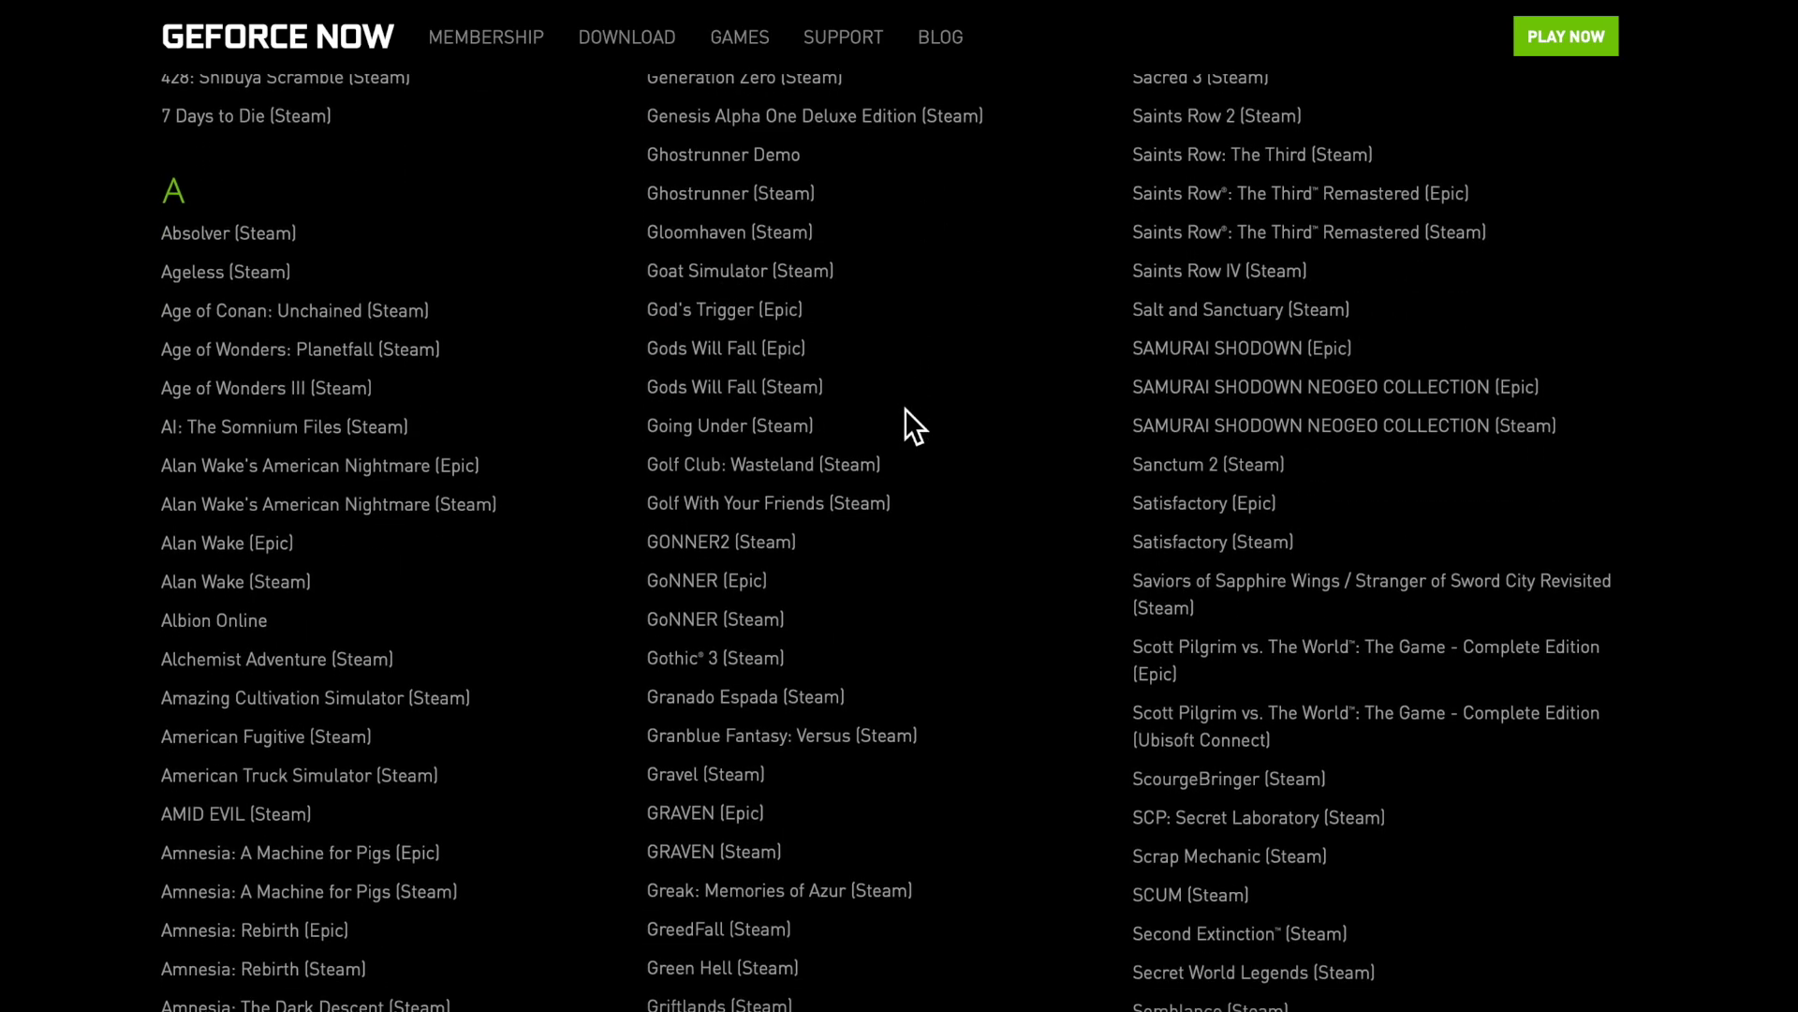
{"action": "scroll", "coordinate": [906, 409], "scroll_direction": "down", "scroll_amount": 2}
{"action": "scroll", "coordinate": [905, 409], "scroll_direction": "down", "scroll_amount": 2}
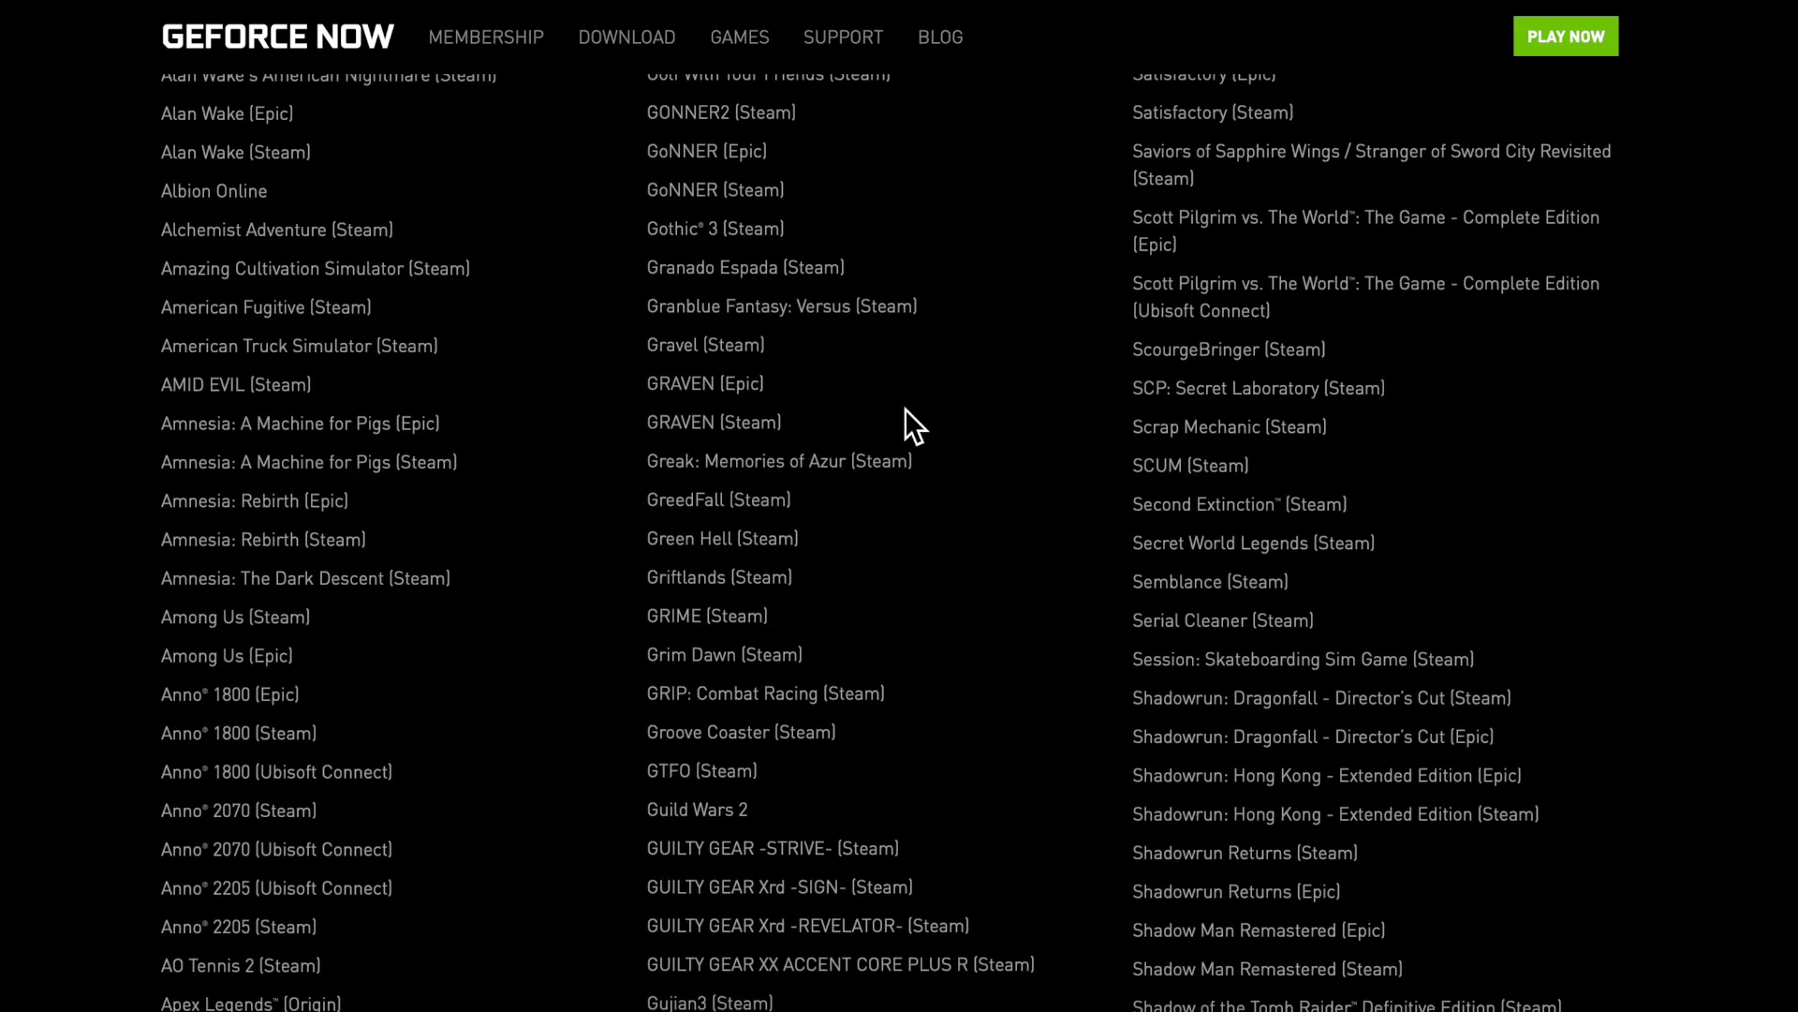
{"action": "scroll", "coordinate": [905, 408], "scroll_direction": "down", "scroll_amount": 2}
{"action": "scroll", "coordinate": [905, 409], "scroll_direction": "down", "scroll_amount": 2}
{"action": "scroll", "coordinate": [905, 408], "scroll_direction": "down", "scroll_amount": 1}
{"action": "scroll", "coordinate": [904, 408], "scroll_direction": "down", "scroll_amount": 1}
{"action": "scroll", "coordinate": [905, 409], "scroll_direction": "down", "scroll_amount": 3}
{"action": "scroll", "coordinate": [904, 408], "scroll_direction": "down", "scroll_amount": 3}
{"action": "scroll", "coordinate": [905, 409], "scroll_direction": "down", "scroll_amount": 3}
{"action": "scroll", "coordinate": [904, 409], "scroll_direction": "down", "scroll_amount": 3}
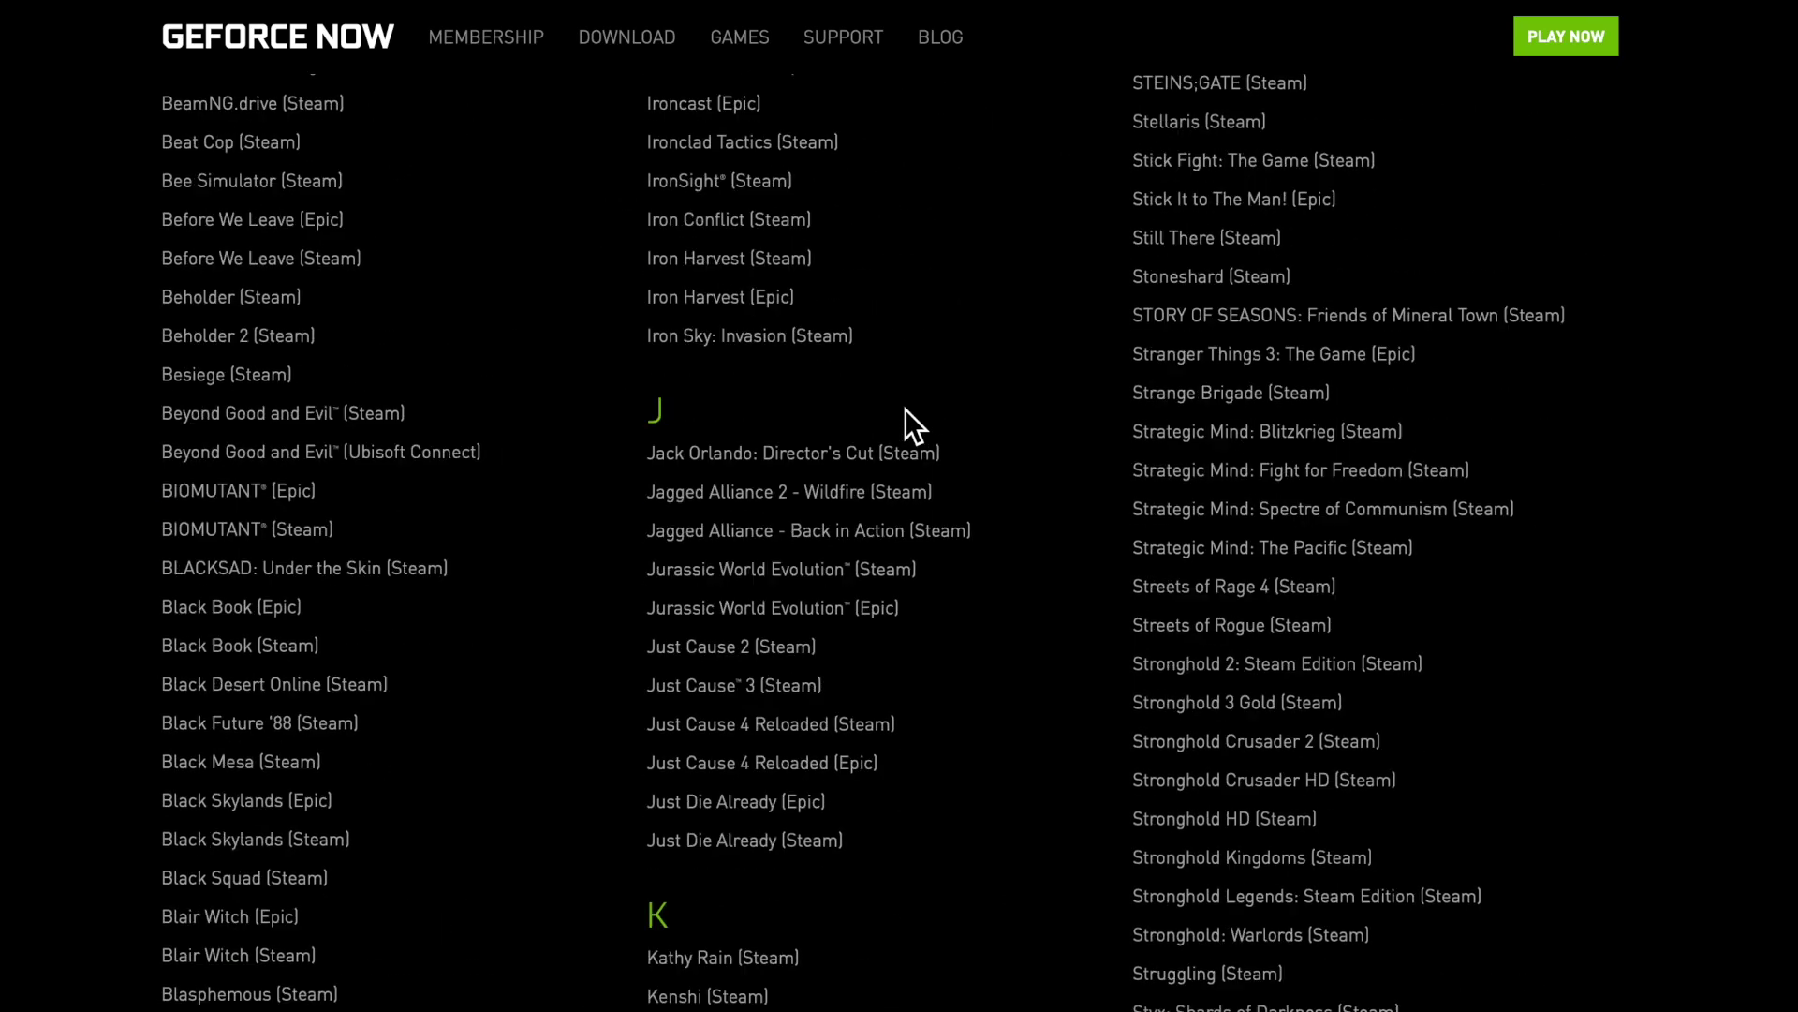
{"action": "scroll", "coordinate": [905, 409], "scroll_direction": "down", "scroll_amount": 4}
{"action": "scroll", "coordinate": [906, 410], "scroll_direction": "down", "scroll_amount": 4}
{"action": "scroll", "coordinate": [904, 409], "scroll_direction": "down", "scroll_amount": 4}
{"action": "scroll", "coordinate": [905, 409], "scroll_direction": "down", "scroll_amount": 4}
{"action": "scroll", "coordinate": [905, 409], "scroll_direction": "down", "scroll_amount": 5}
{"action": "scroll", "coordinate": [905, 410], "scroll_direction": "down", "scroll_amount": 3}
{"action": "scroll", "coordinate": [905, 410], "scroll_direction": "down", "scroll_amount": 1}
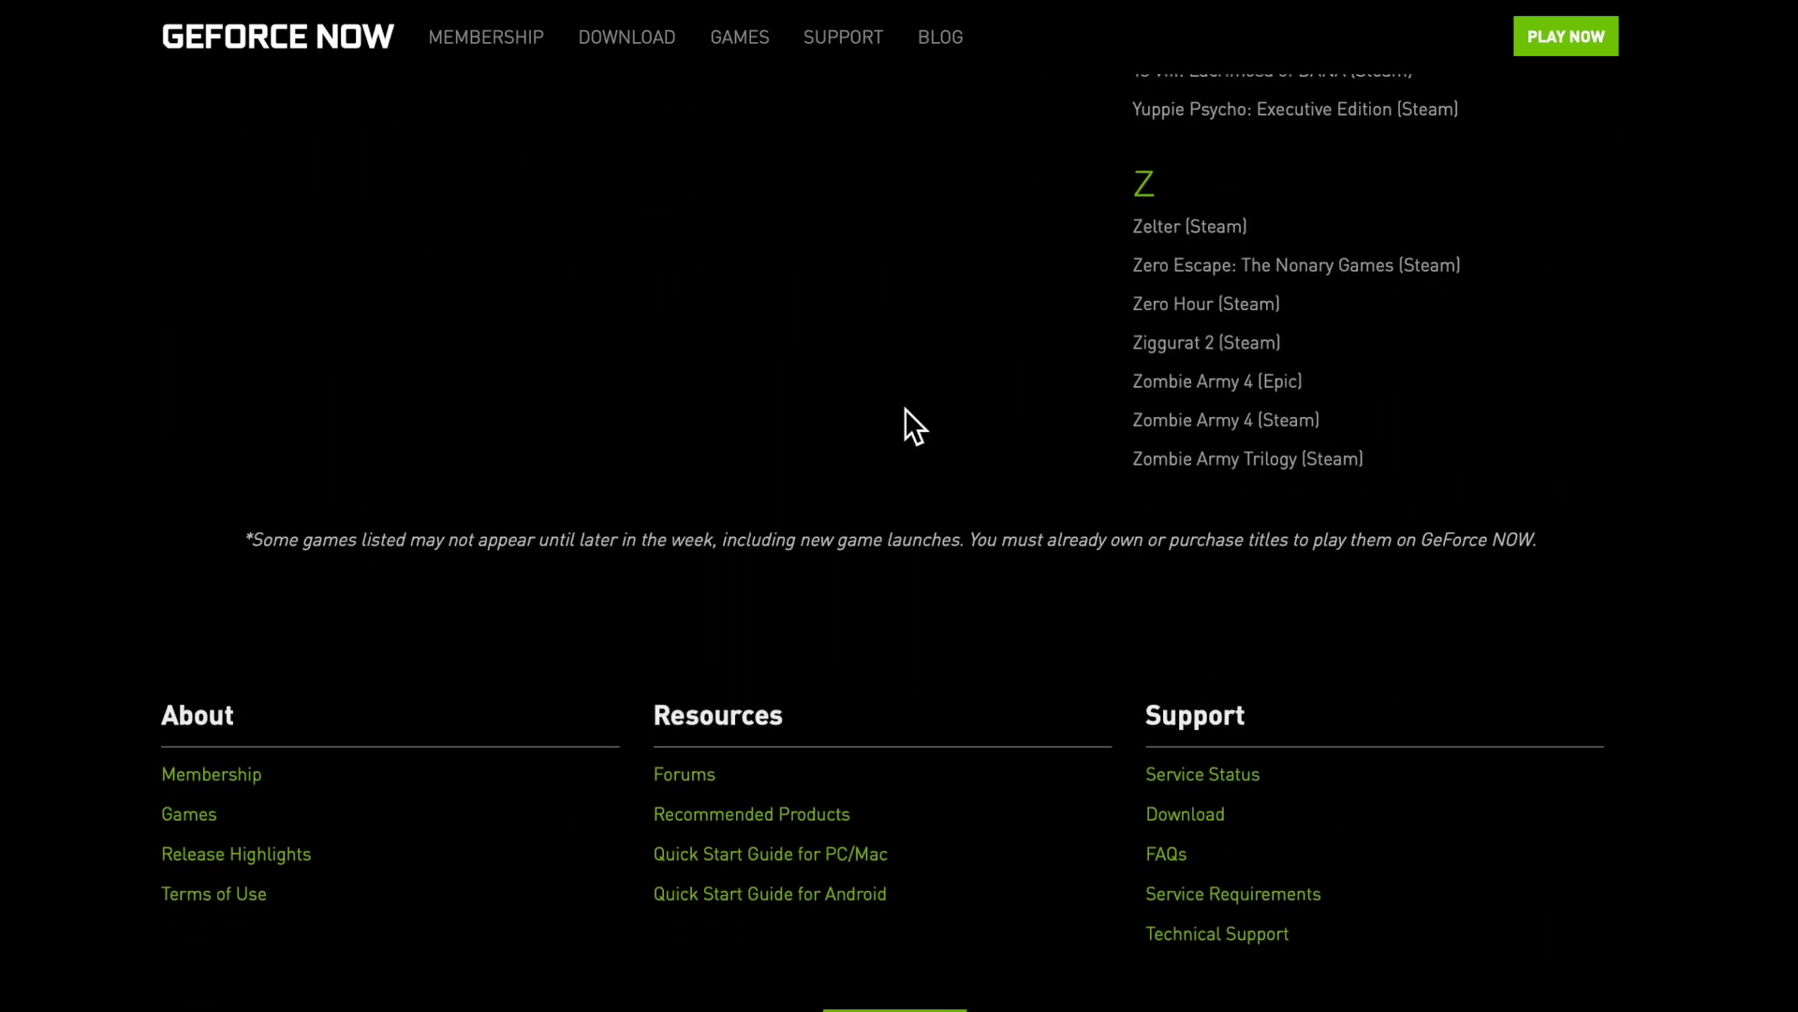
{"action": "scroll", "coordinate": [905, 409], "scroll_direction": "up", "scroll_amount": 1}
{"action": "scroll", "coordinate": [905, 409], "scroll_direction": "up", "scroll_amount": 5}
{"action": "scroll", "coordinate": [905, 409], "scroll_direction": "up", "scroll_amount": 5}
{"action": "scroll", "coordinate": [905, 409], "scroll_direction": "up", "scroll_amount": 4}
{"action": "scroll", "coordinate": [905, 409], "scroll_direction": "up", "scroll_amount": 5}
{"action": "scroll", "coordinate": [905, 408], "scroll_direction": "up", "scroll_amount": 5}
{"action": "scroll", "coordinate": [906, 409], "scroll_direction": "up", "scroll_amount": 5}
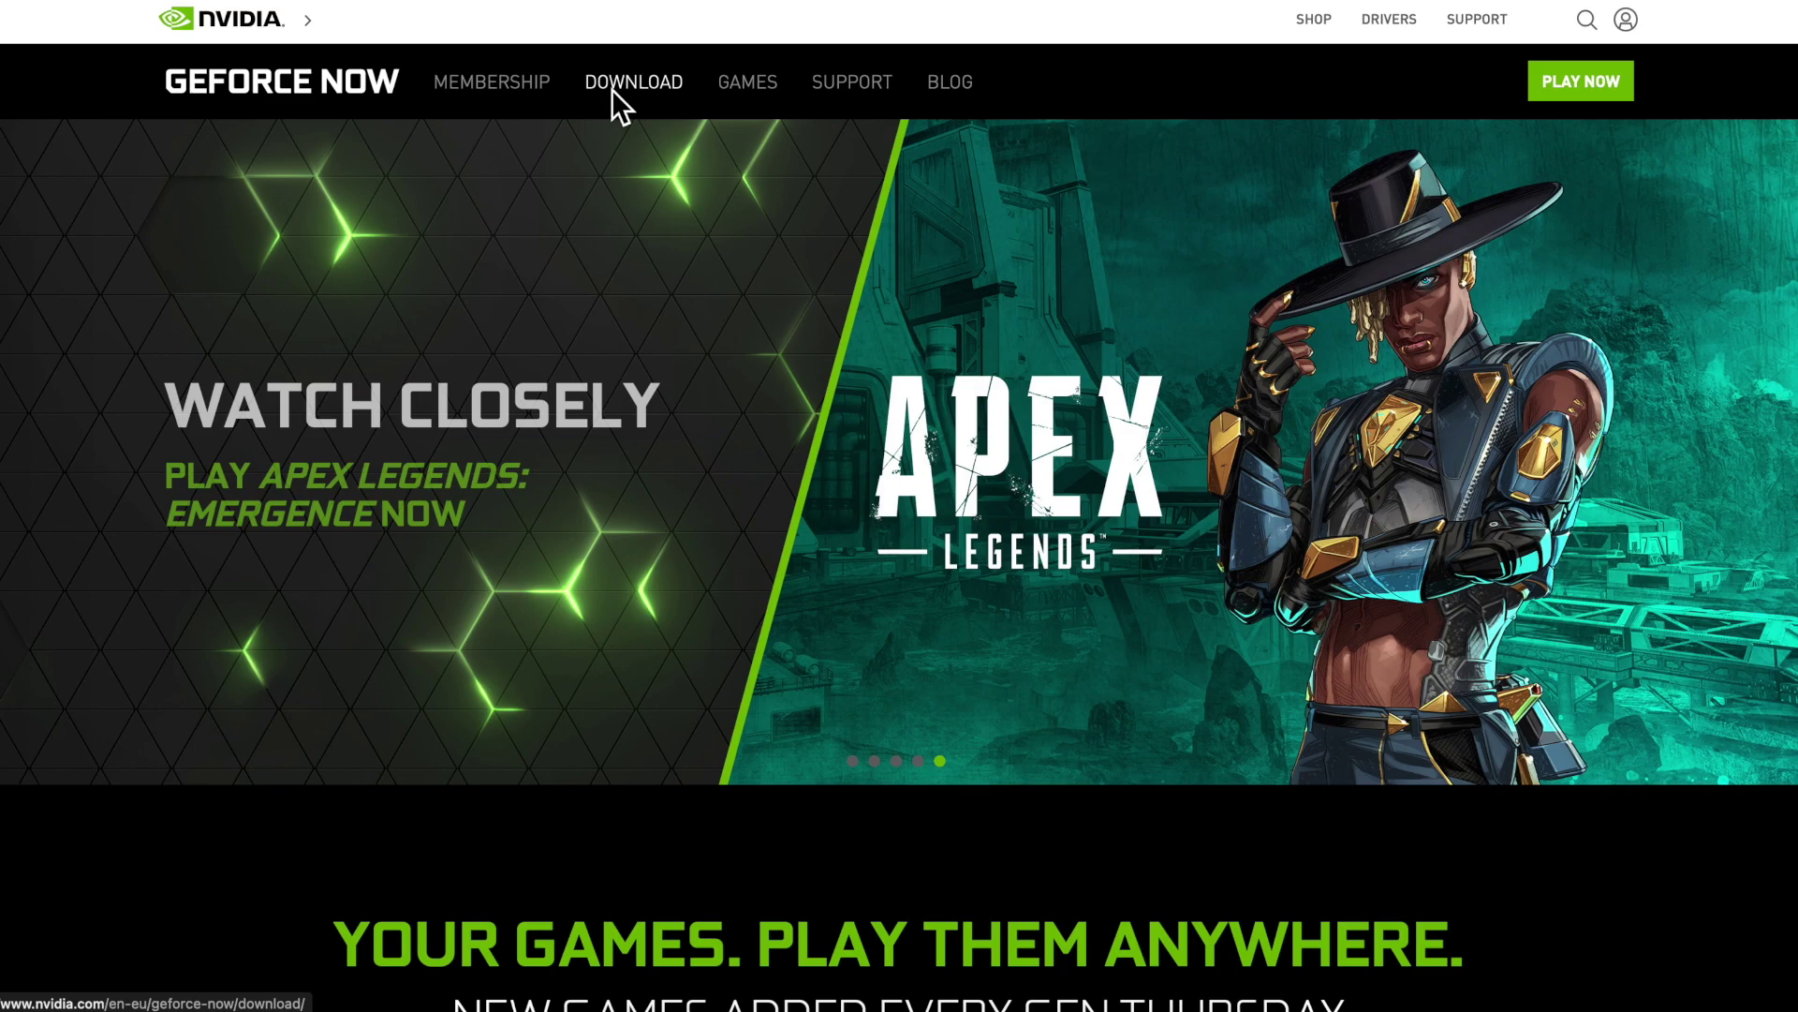
Review the Download page's native apps for Windows PC, Mac OS, Android and Android TV.
{"action": "left_click", "coordinate": [612, 88]}
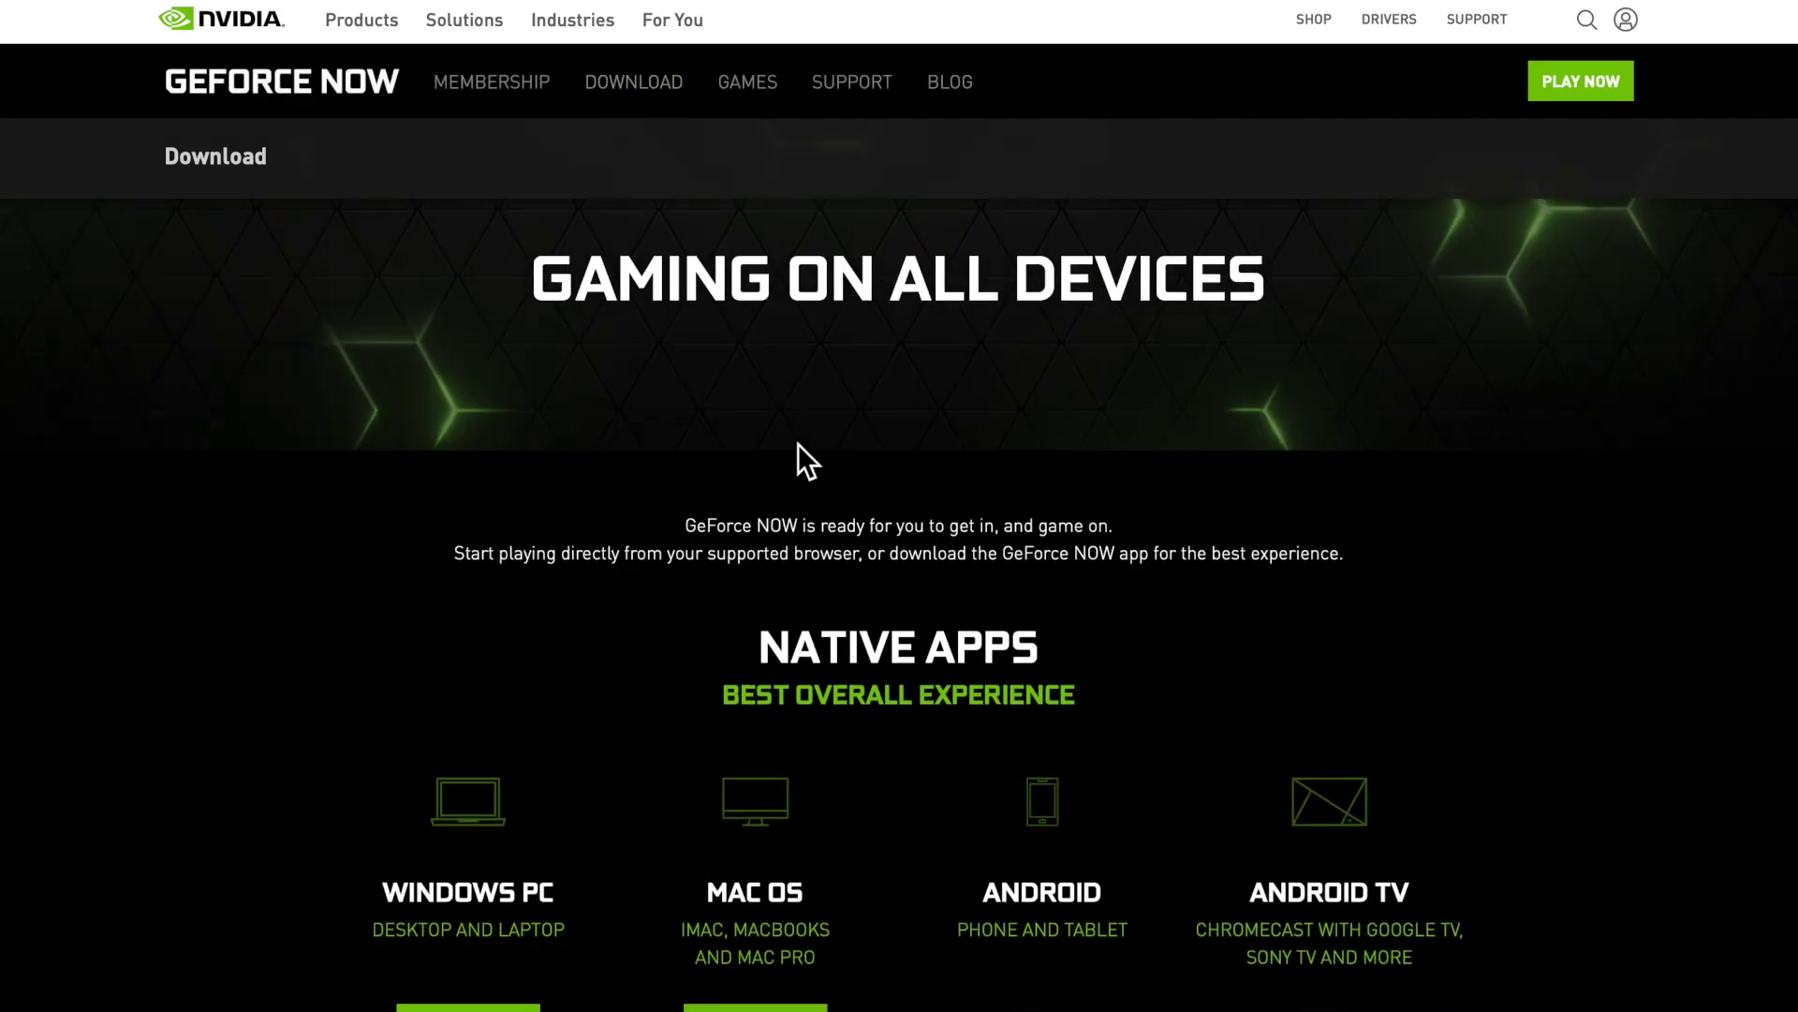
{"action": "scroll", "coordinate": [799, 443], "scroll_direction": "down", "scroll_amount": 2}
{"action": "scroll", "coordinate": [798, 443], "scroll_direction": "down", "scroll_amount": 2}
{"action": "scroll", "coordinate": [798, 444], "scroll_direction": "down", "scroll_amount": 2}
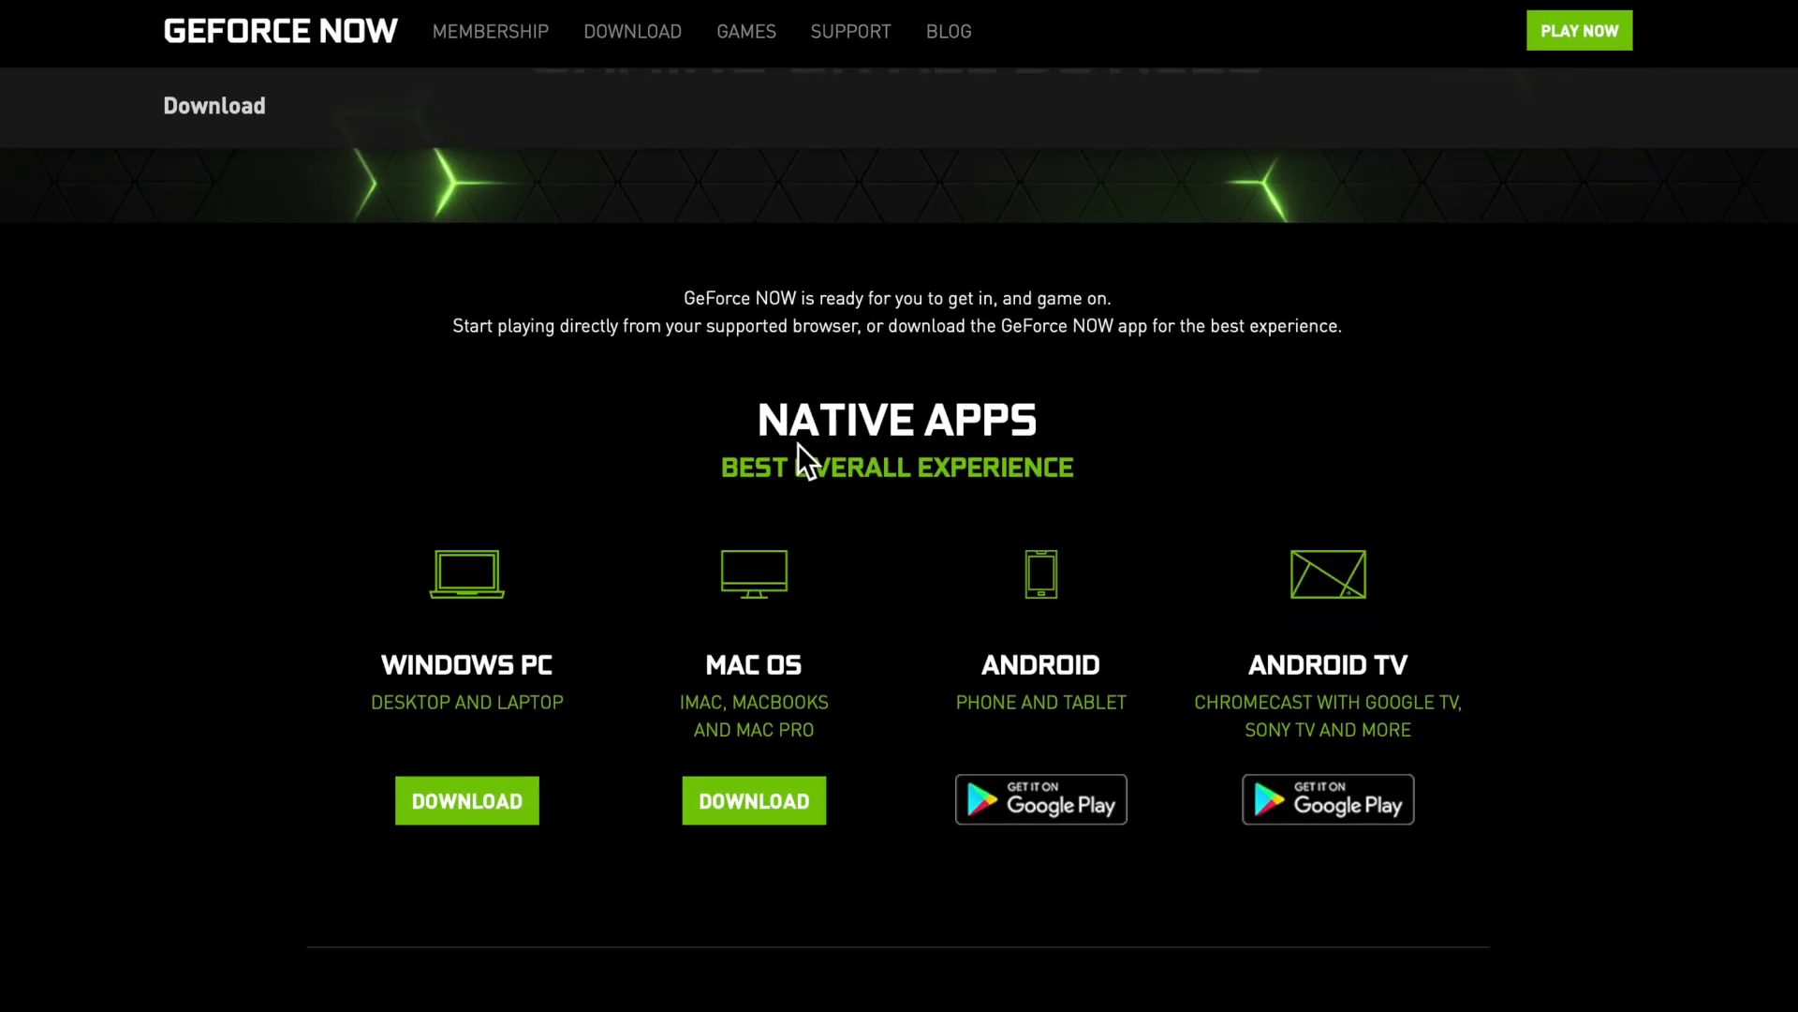
{"action": "scroll", "coordinate": [541, 766], "scroll_direction": "down", "scroll_amount": 1}
{"action": "scroll", "coordinate": [540, 766], "scroll_direction": "down", "scroll_amount": 1}
{"action": "scroll", "coordinate": [541, 766], "scroll_direction": "down", "scroll_amount": 1}
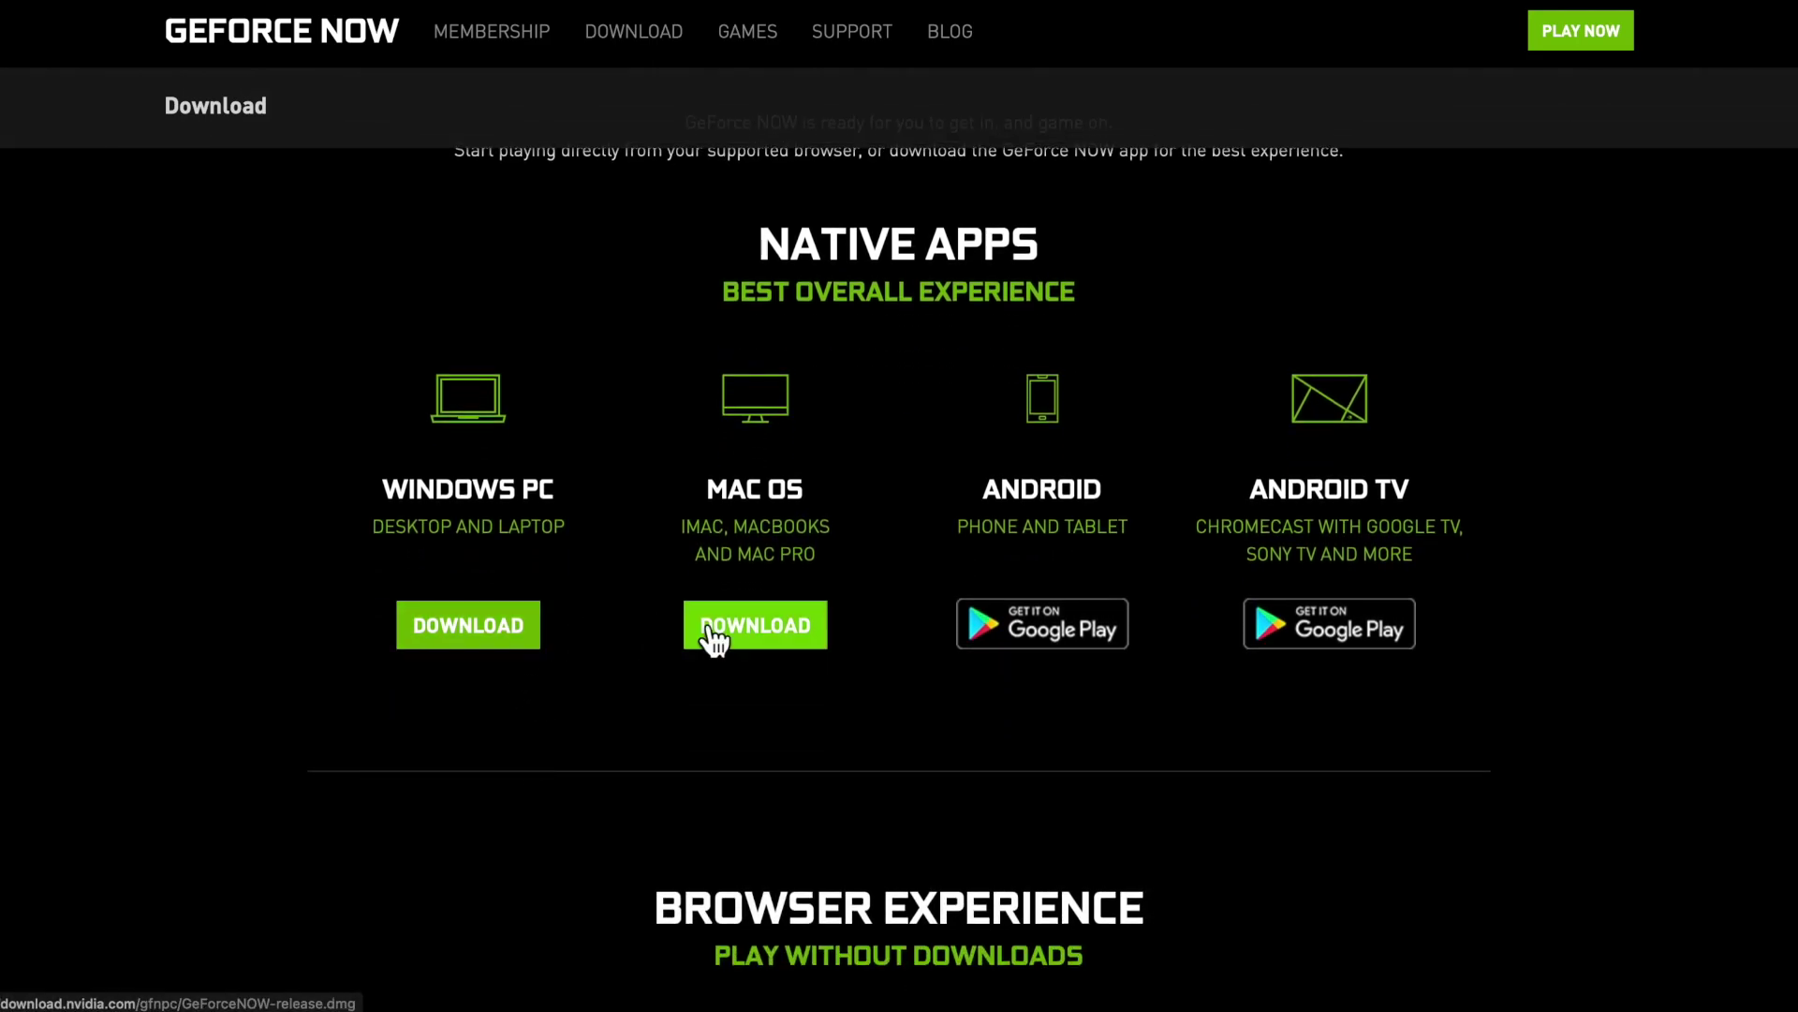
{"action": "scroll", "coordinate": [558, 640], "scroll_direction": "down", "scroll_amount": 2}
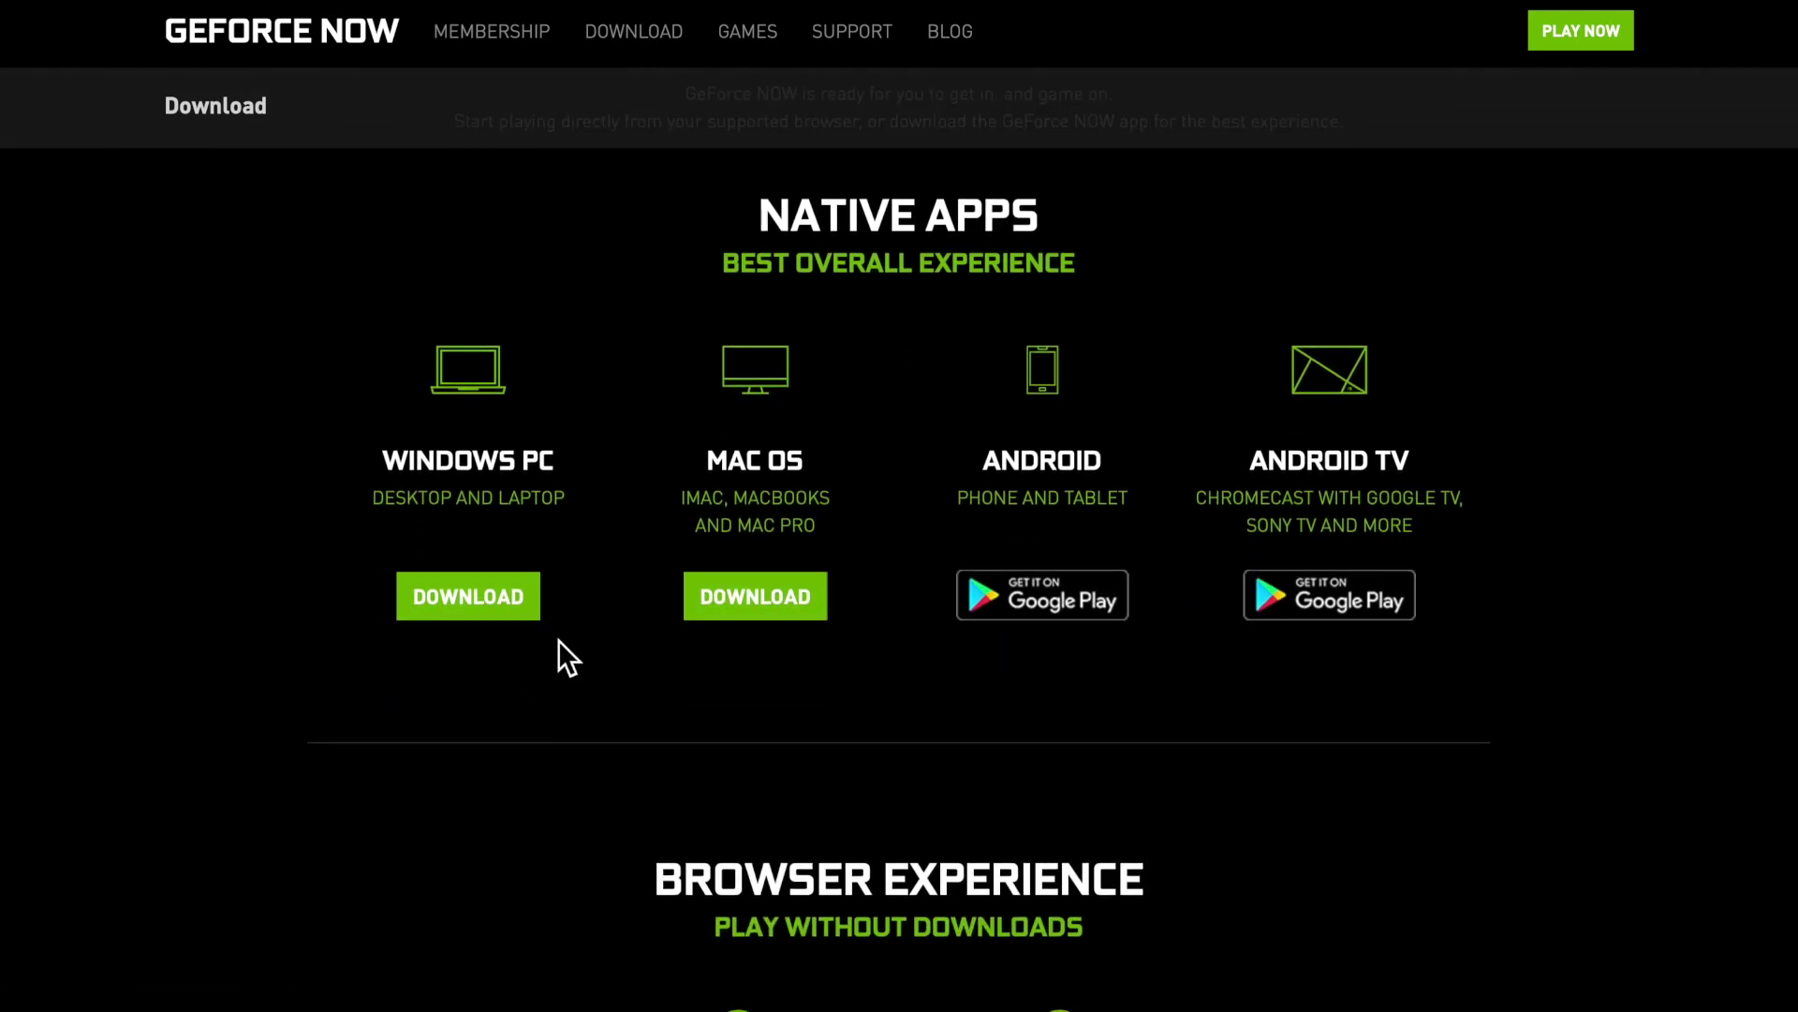
{"action": "scroll", "coordinate": [558, 639], "scroll_direction": "up", "scroll_amount": 1}
{"action": "scroll", "coordinate": [557, 639], "scroll_direction": "up", "scroll_amount": 1}
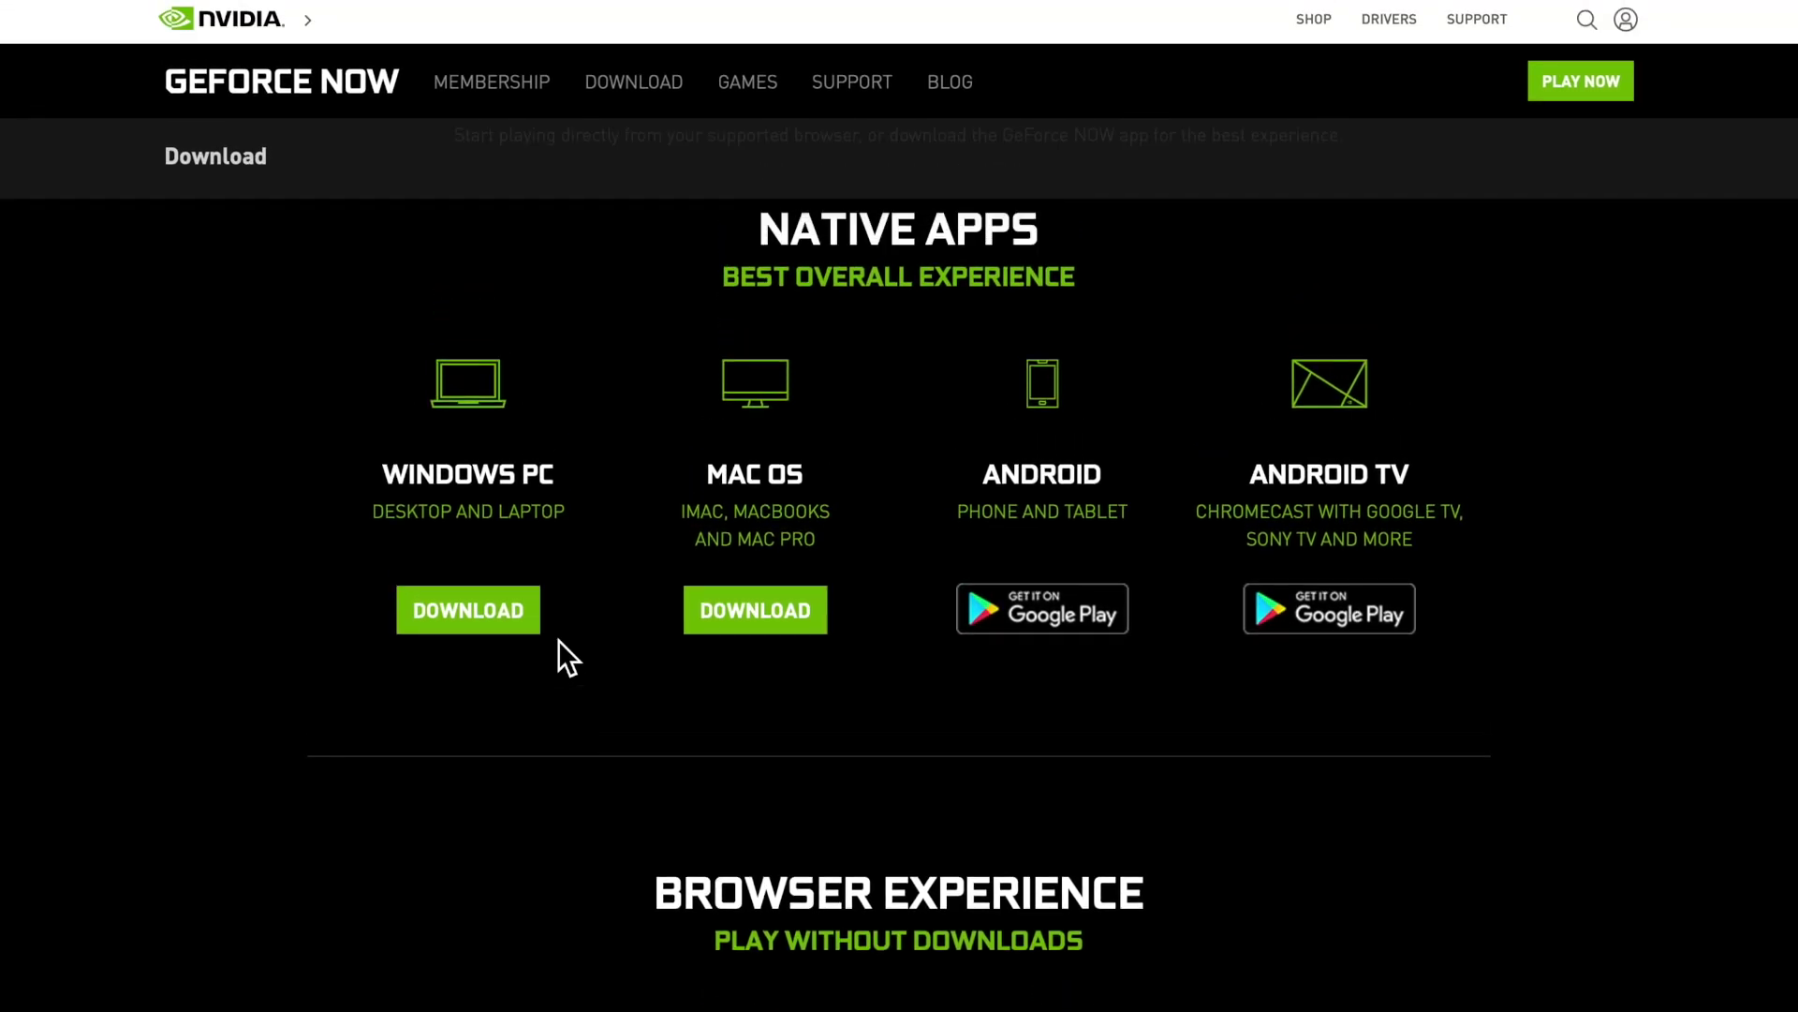
{"action": "scroll", "coordinate": [558, 640], "scroll_direction": "up", "scroll_amount": 2}
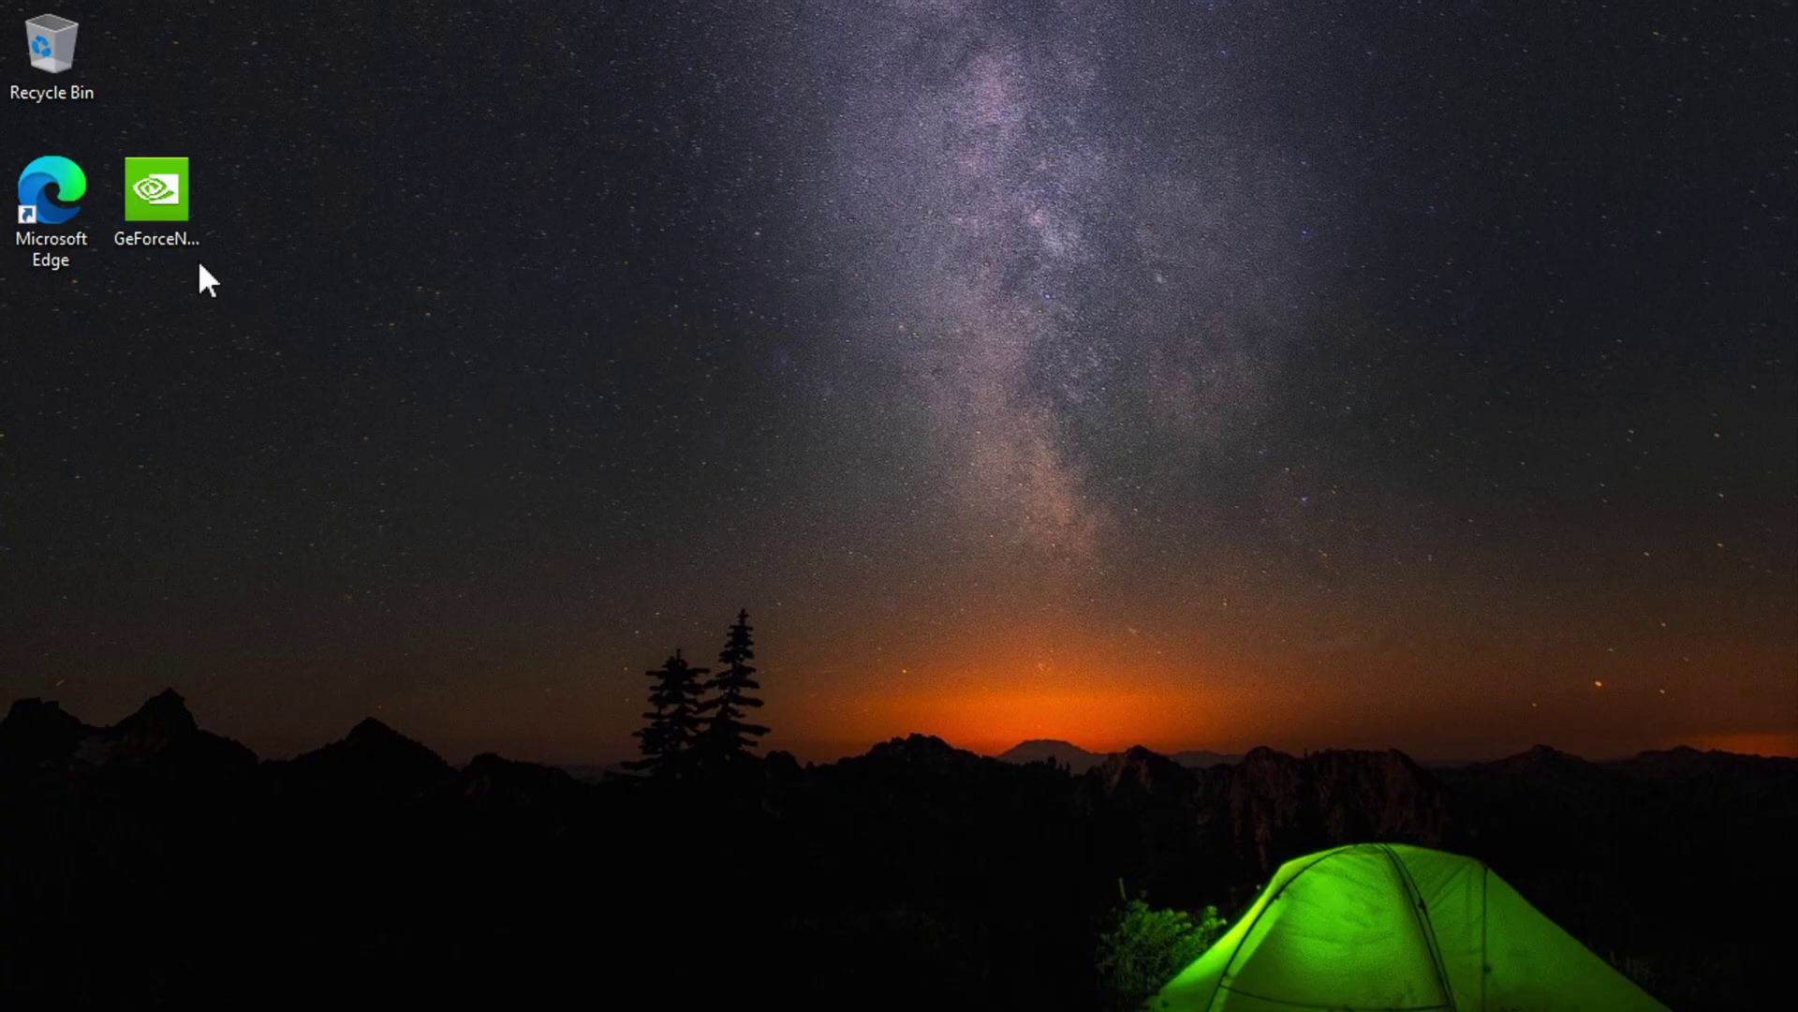
Launch the GeForce NOW client, accept the privacy terms, dismiss both onboarding tips, then close it.
{"action": "double_click", "coordinate": [157, 204]}
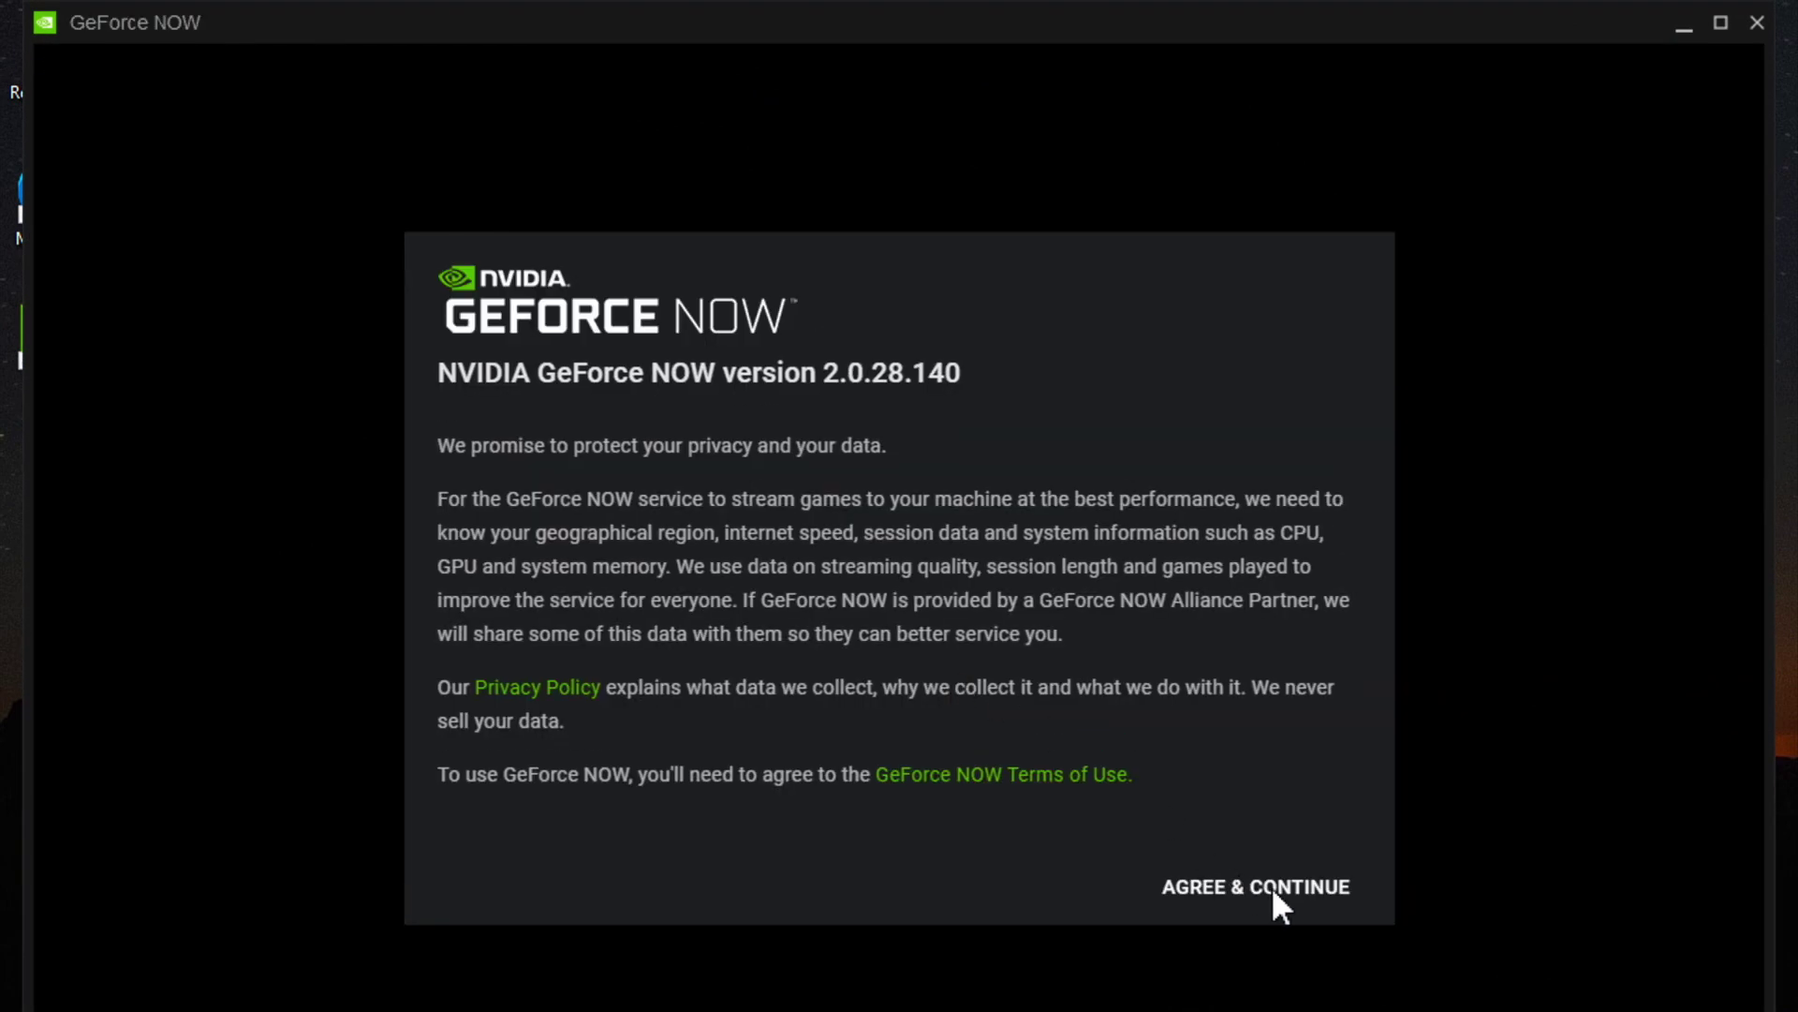
{"action": "left_click", "coordinate": [1271, 886]}
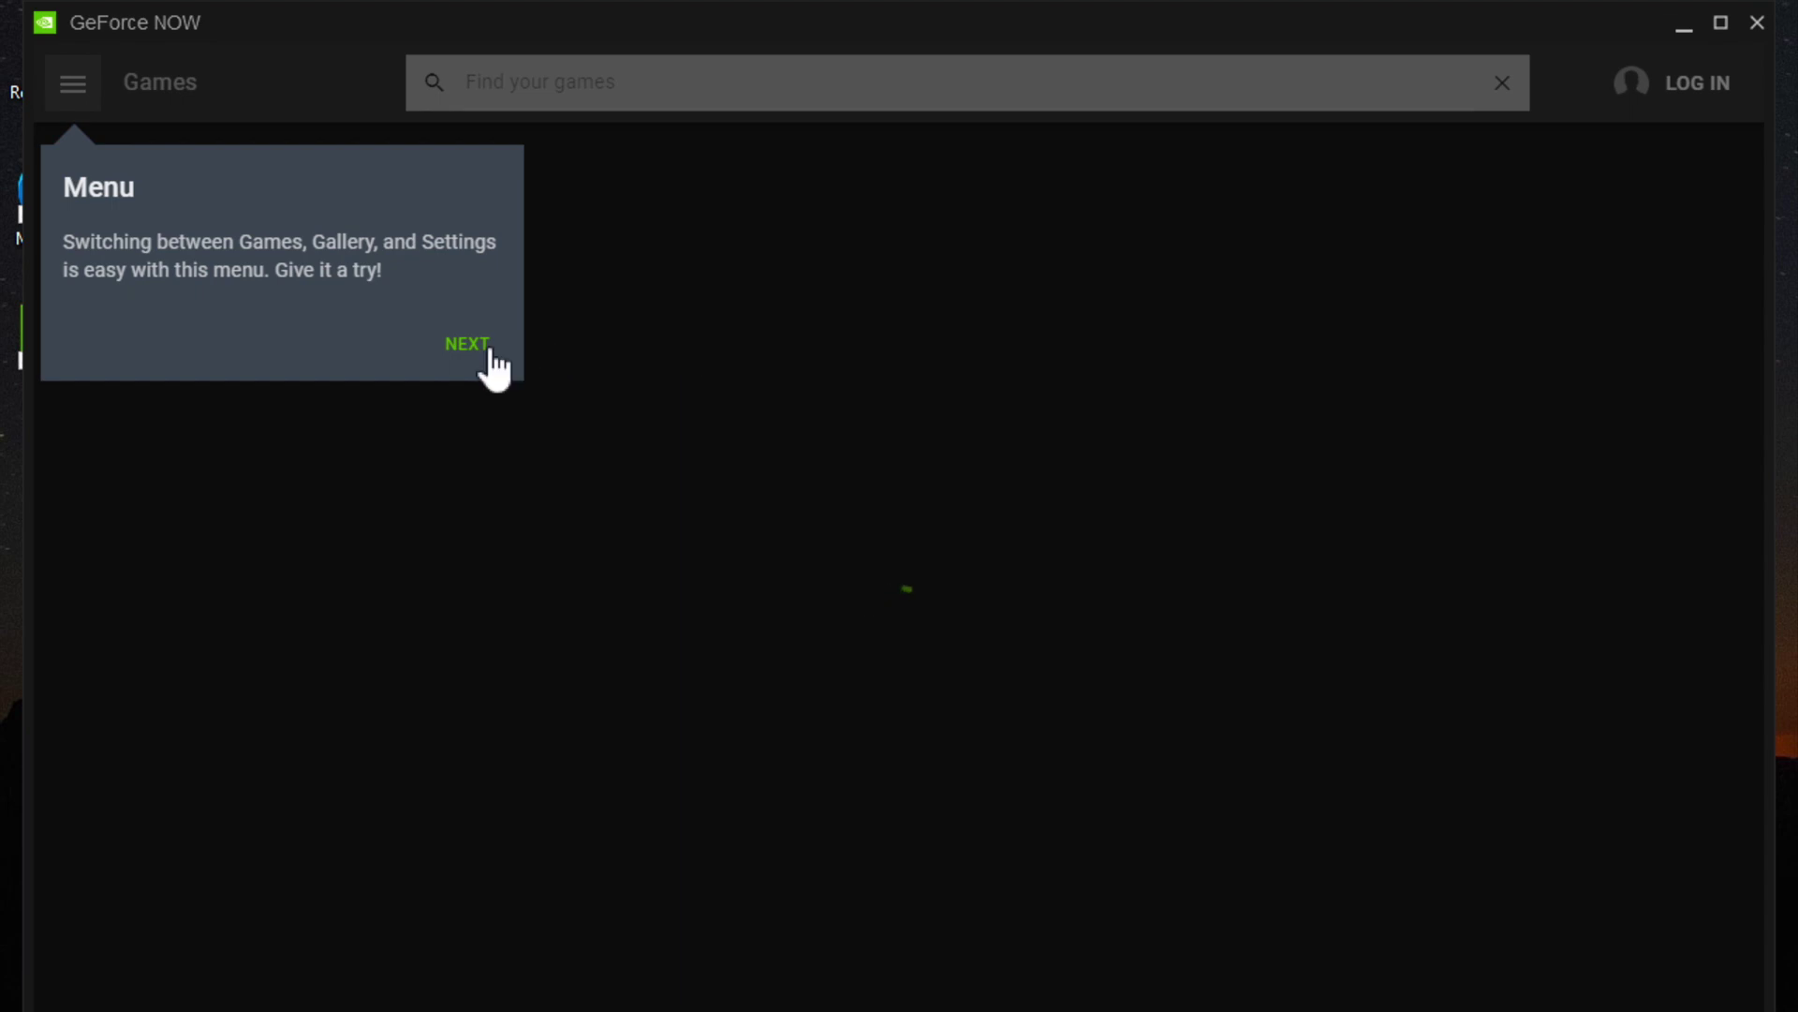
{"action": "left_click", "coordinate": [485, 351]}
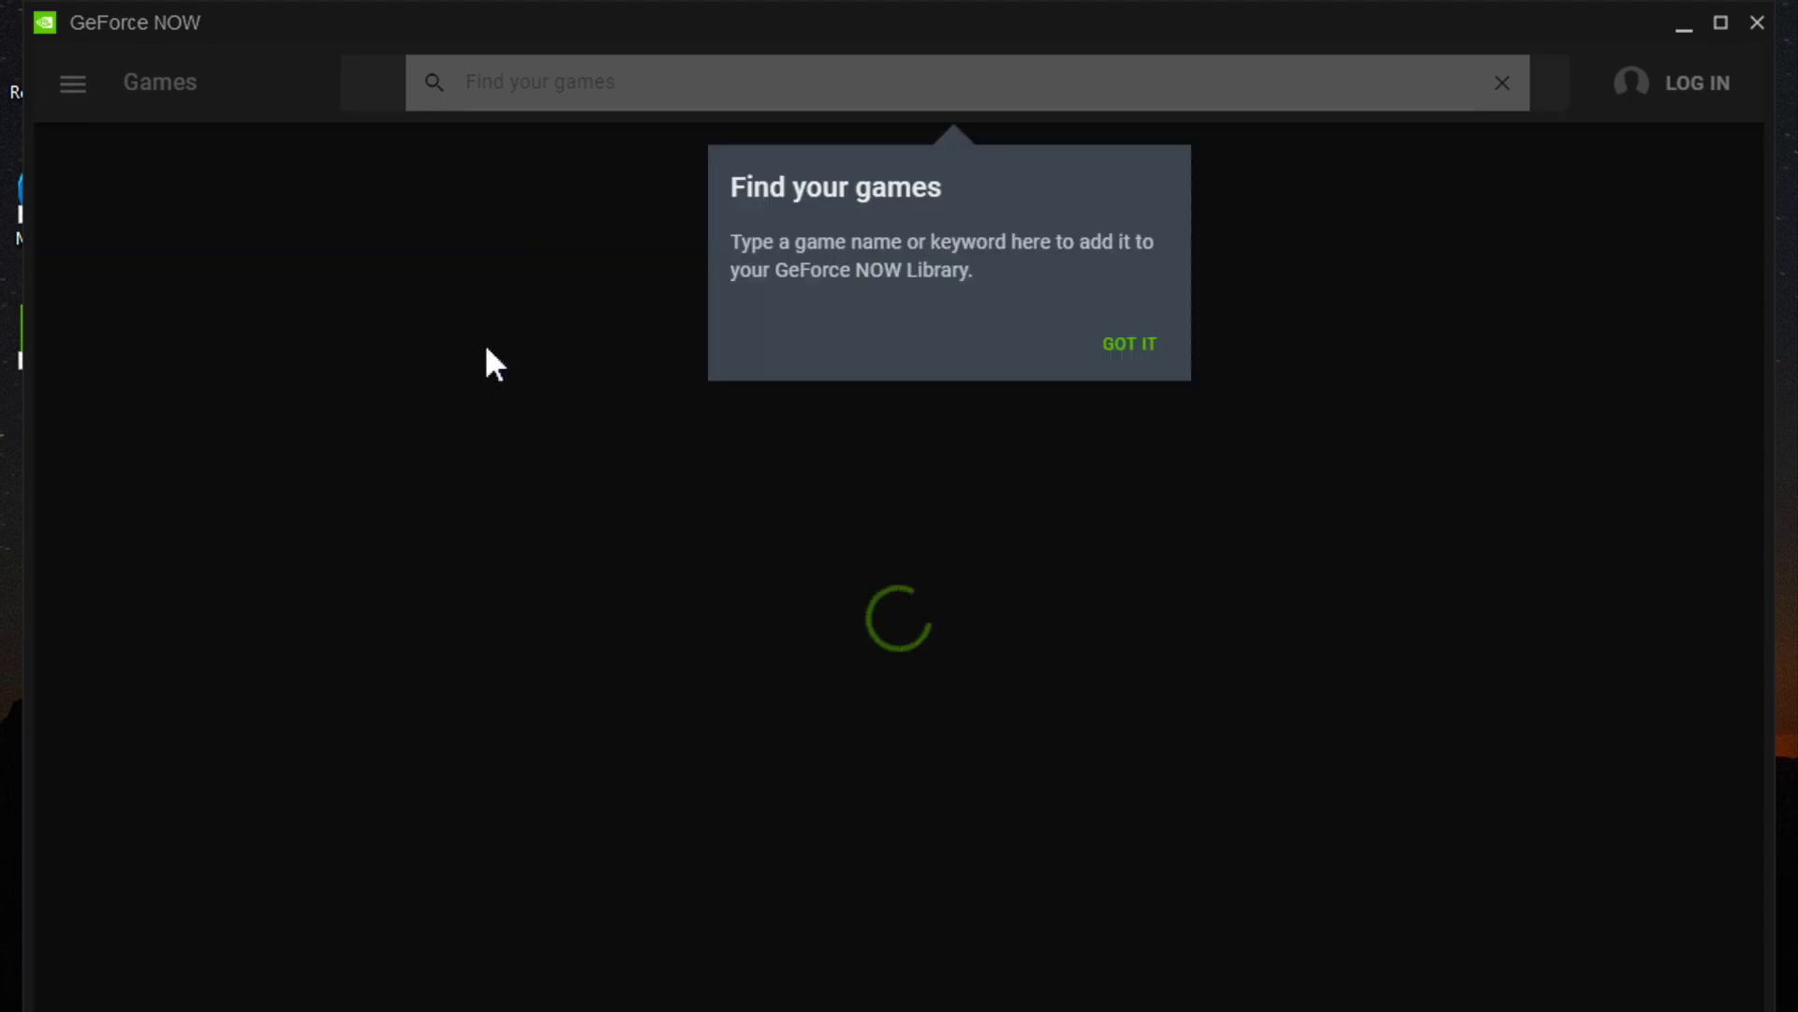
{"action": "left_click", "coordinate": [1123, 350]}
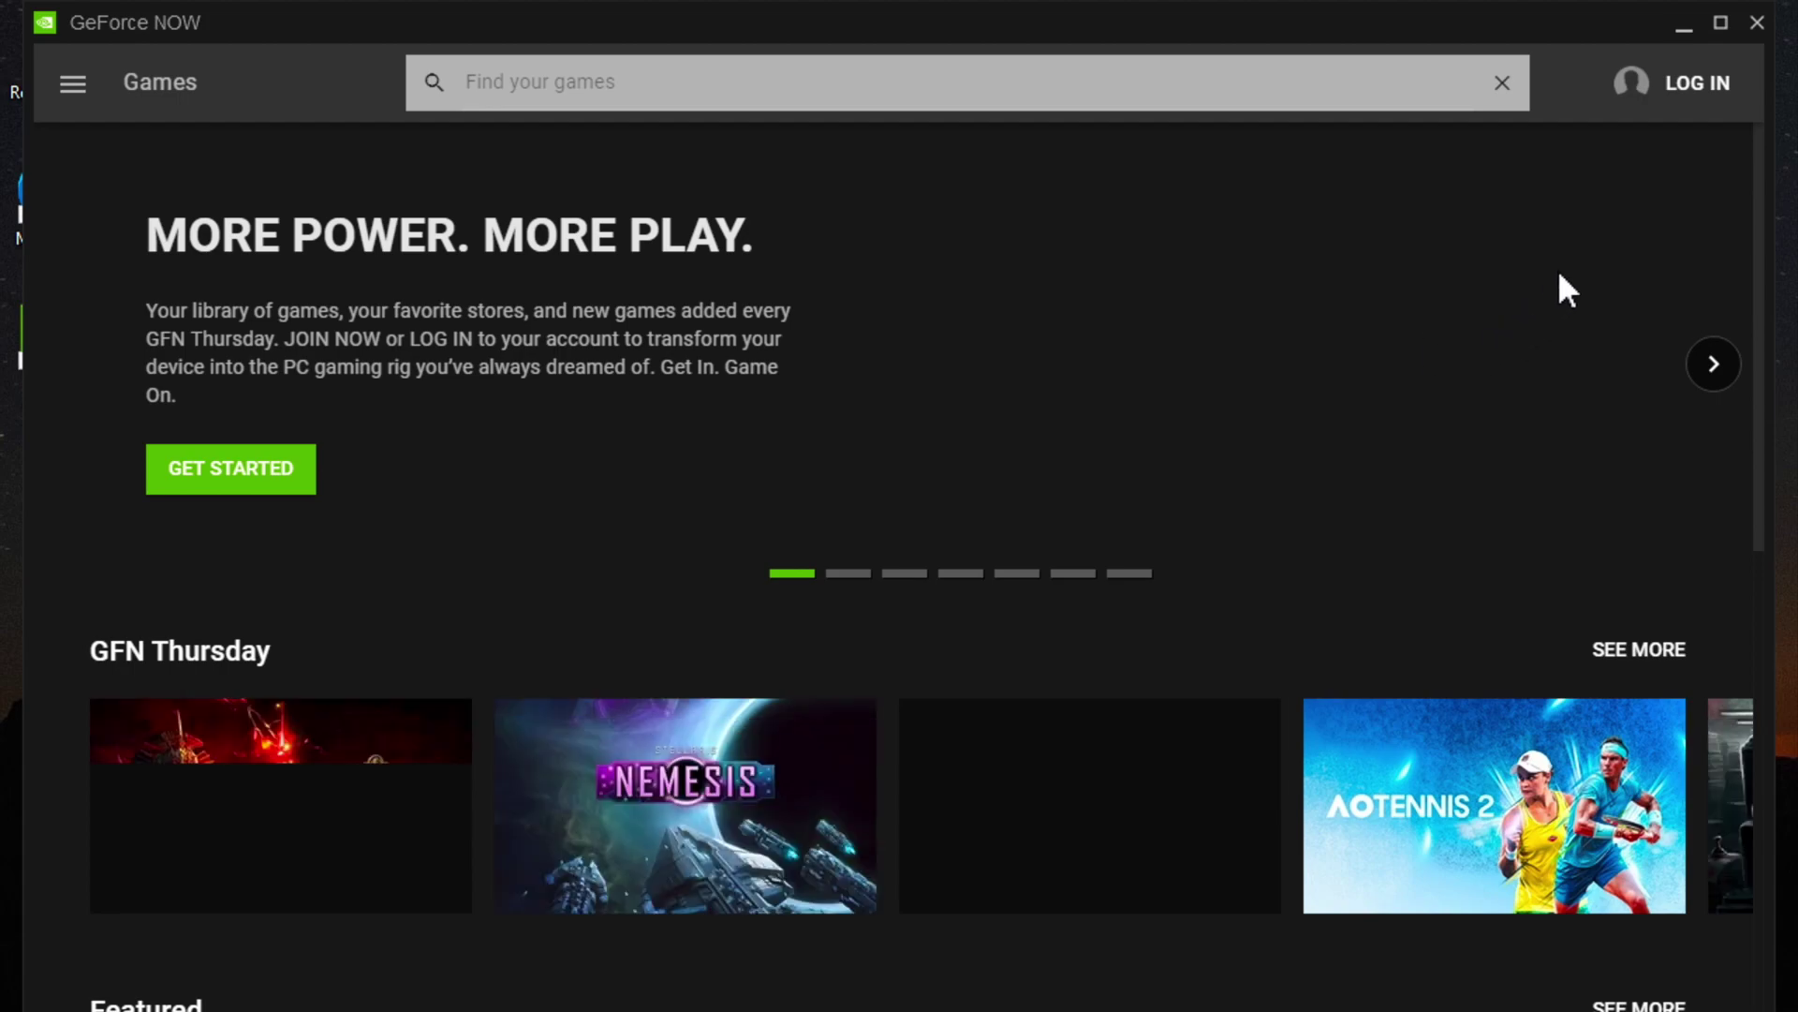
{"action": "left_click", "coordinate": [1760, 25]}
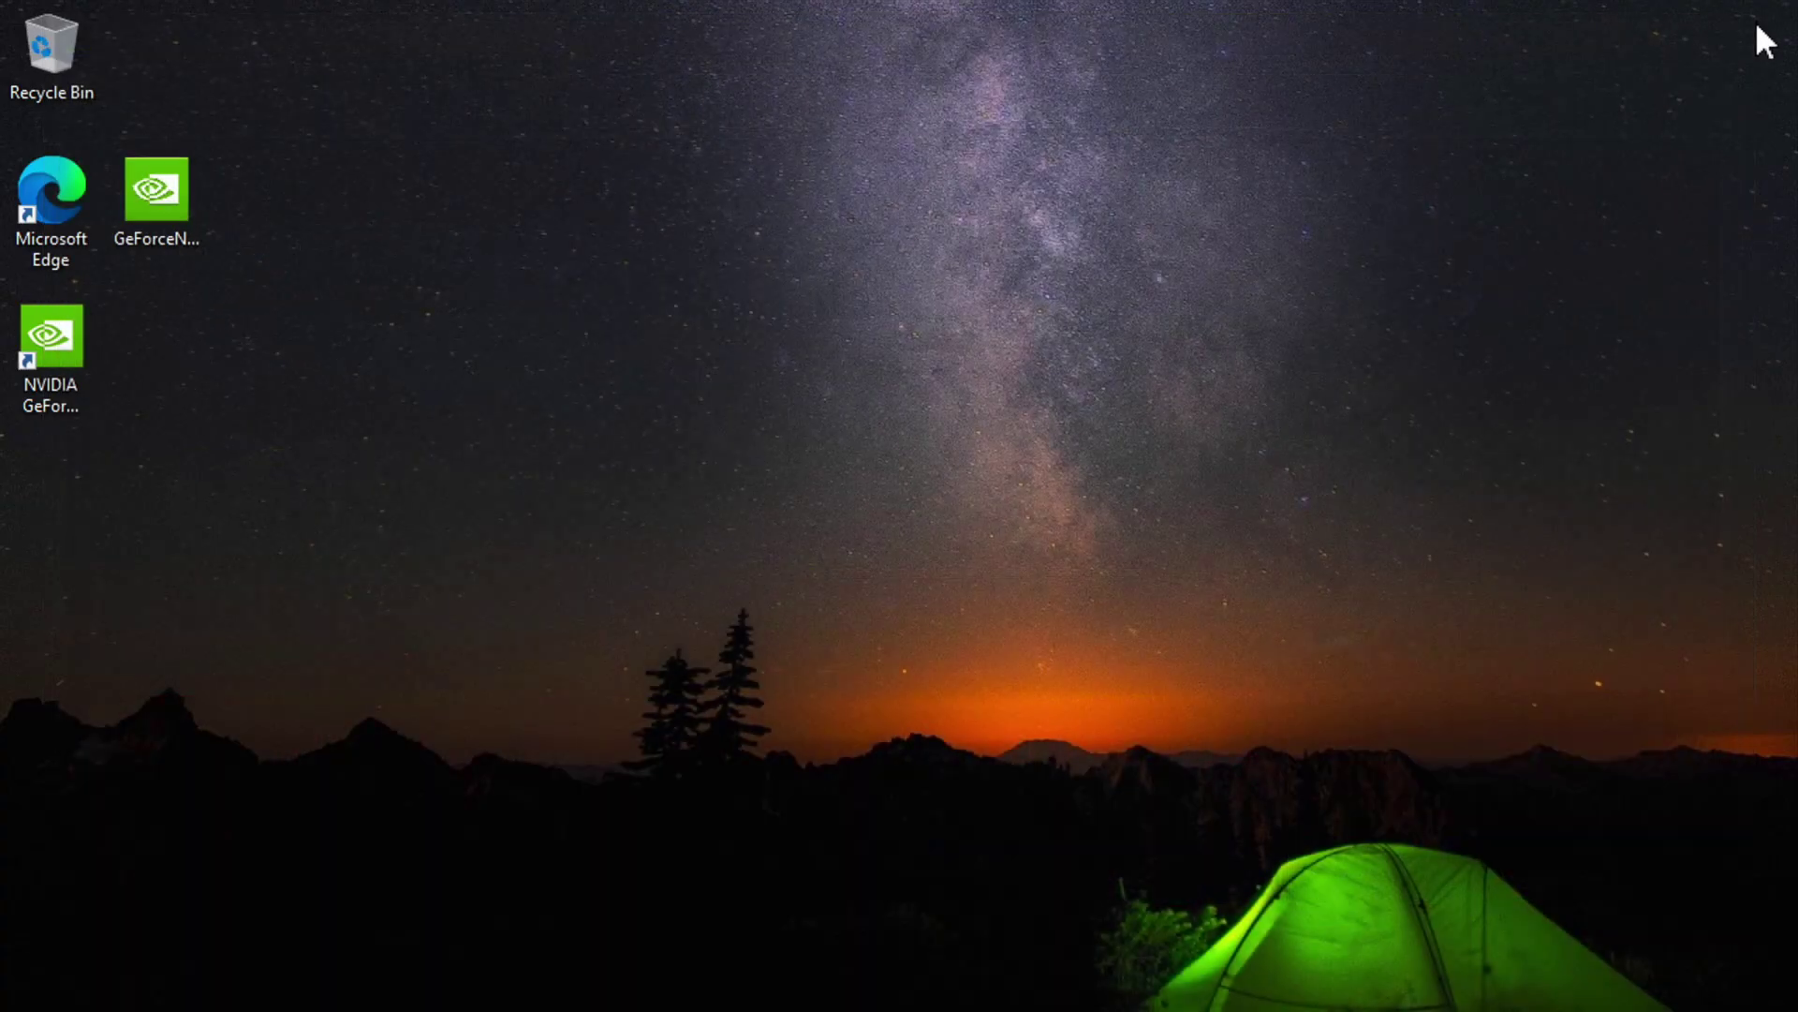
Reach the GeForceNOW folder via the shortcut's file location and select the console file.
{"action": "right_click", "coordinate": [64, 364]}
{"action": "left_click", "coordinate": [205, 930]}
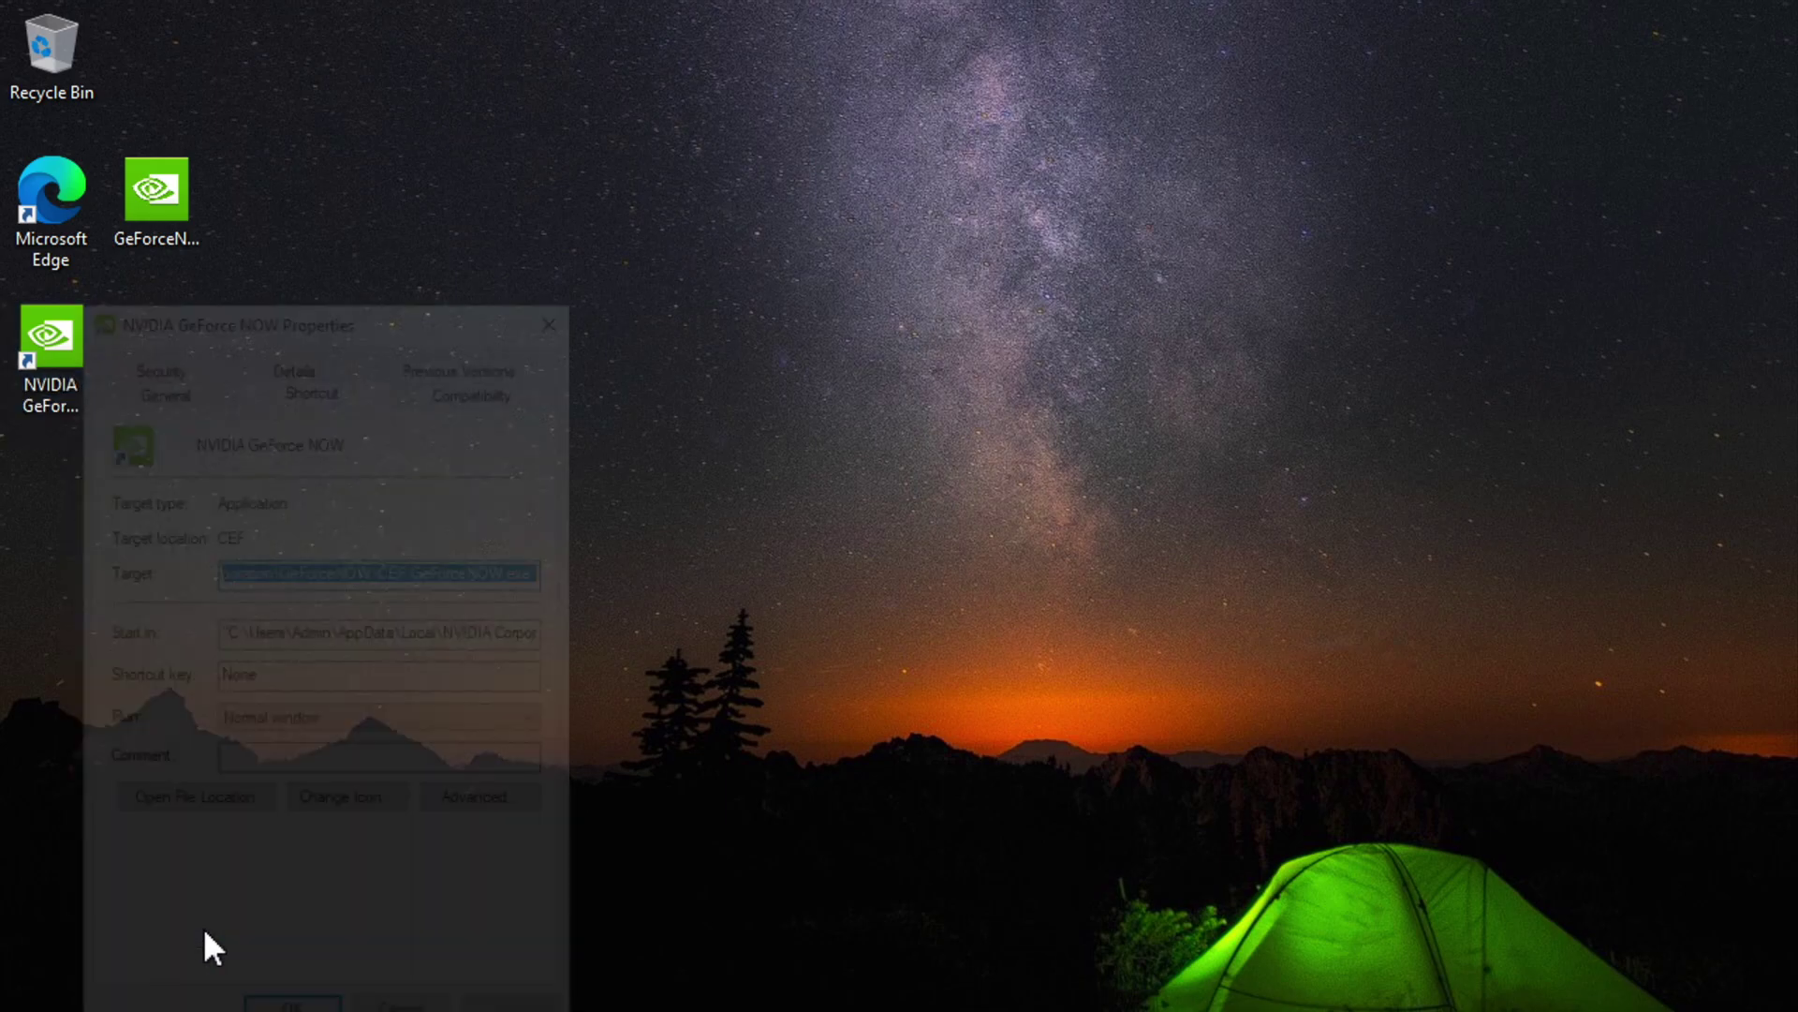
{"action": "left_click", "coordinate": [235, 808]}
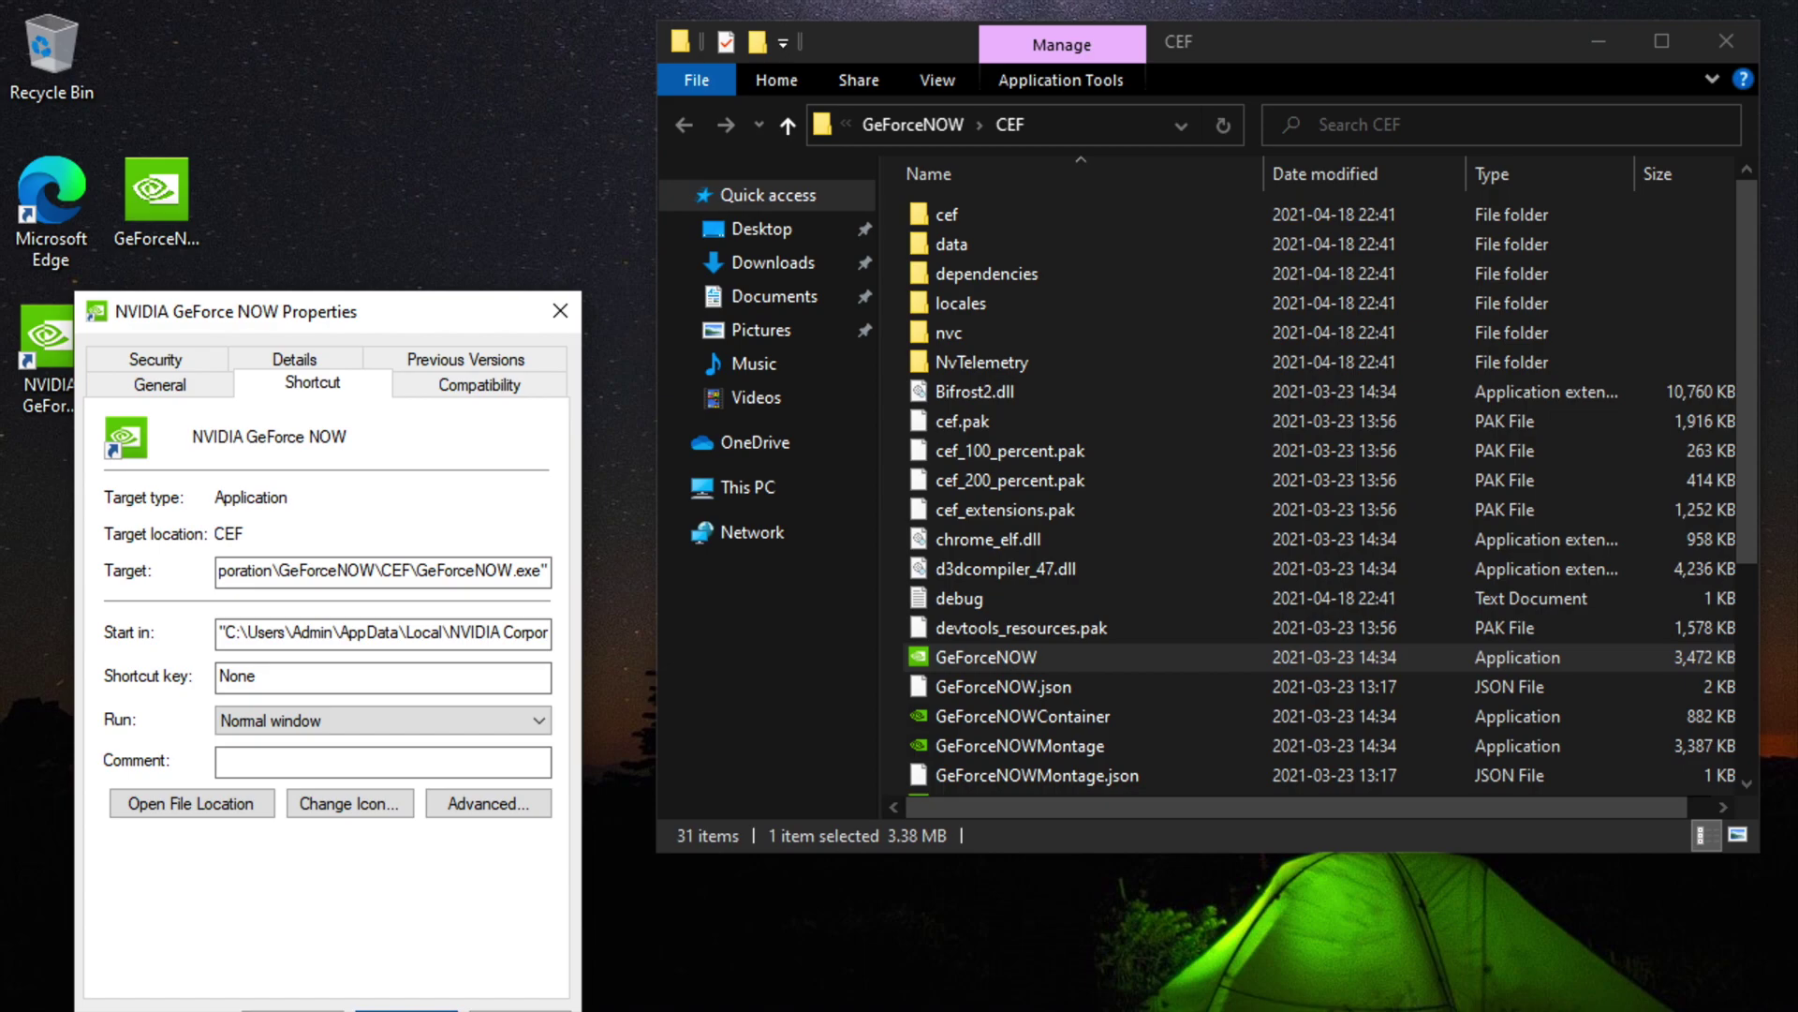
{"action": "left_click", "coordinate": [407, 1007]}
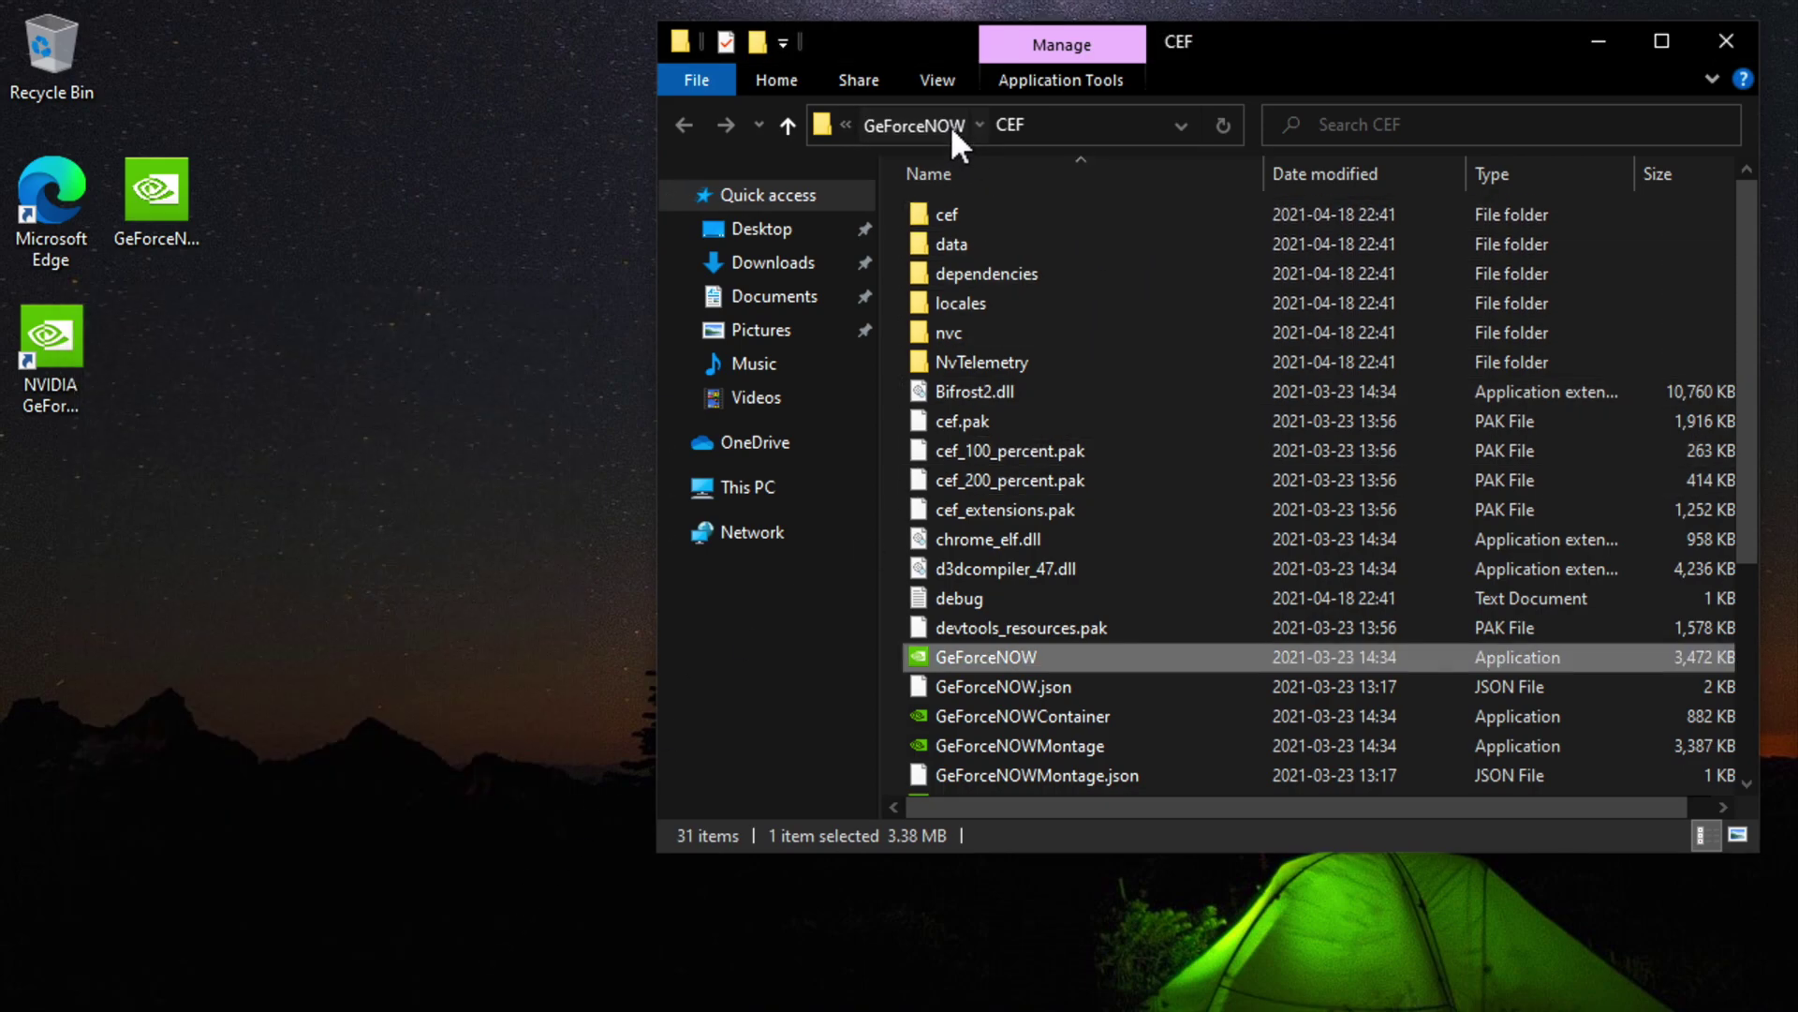
{"action": "left_click", "coordinate": [913, 123]}
{"action": "left_click", "coordinate": [1005, 423]}
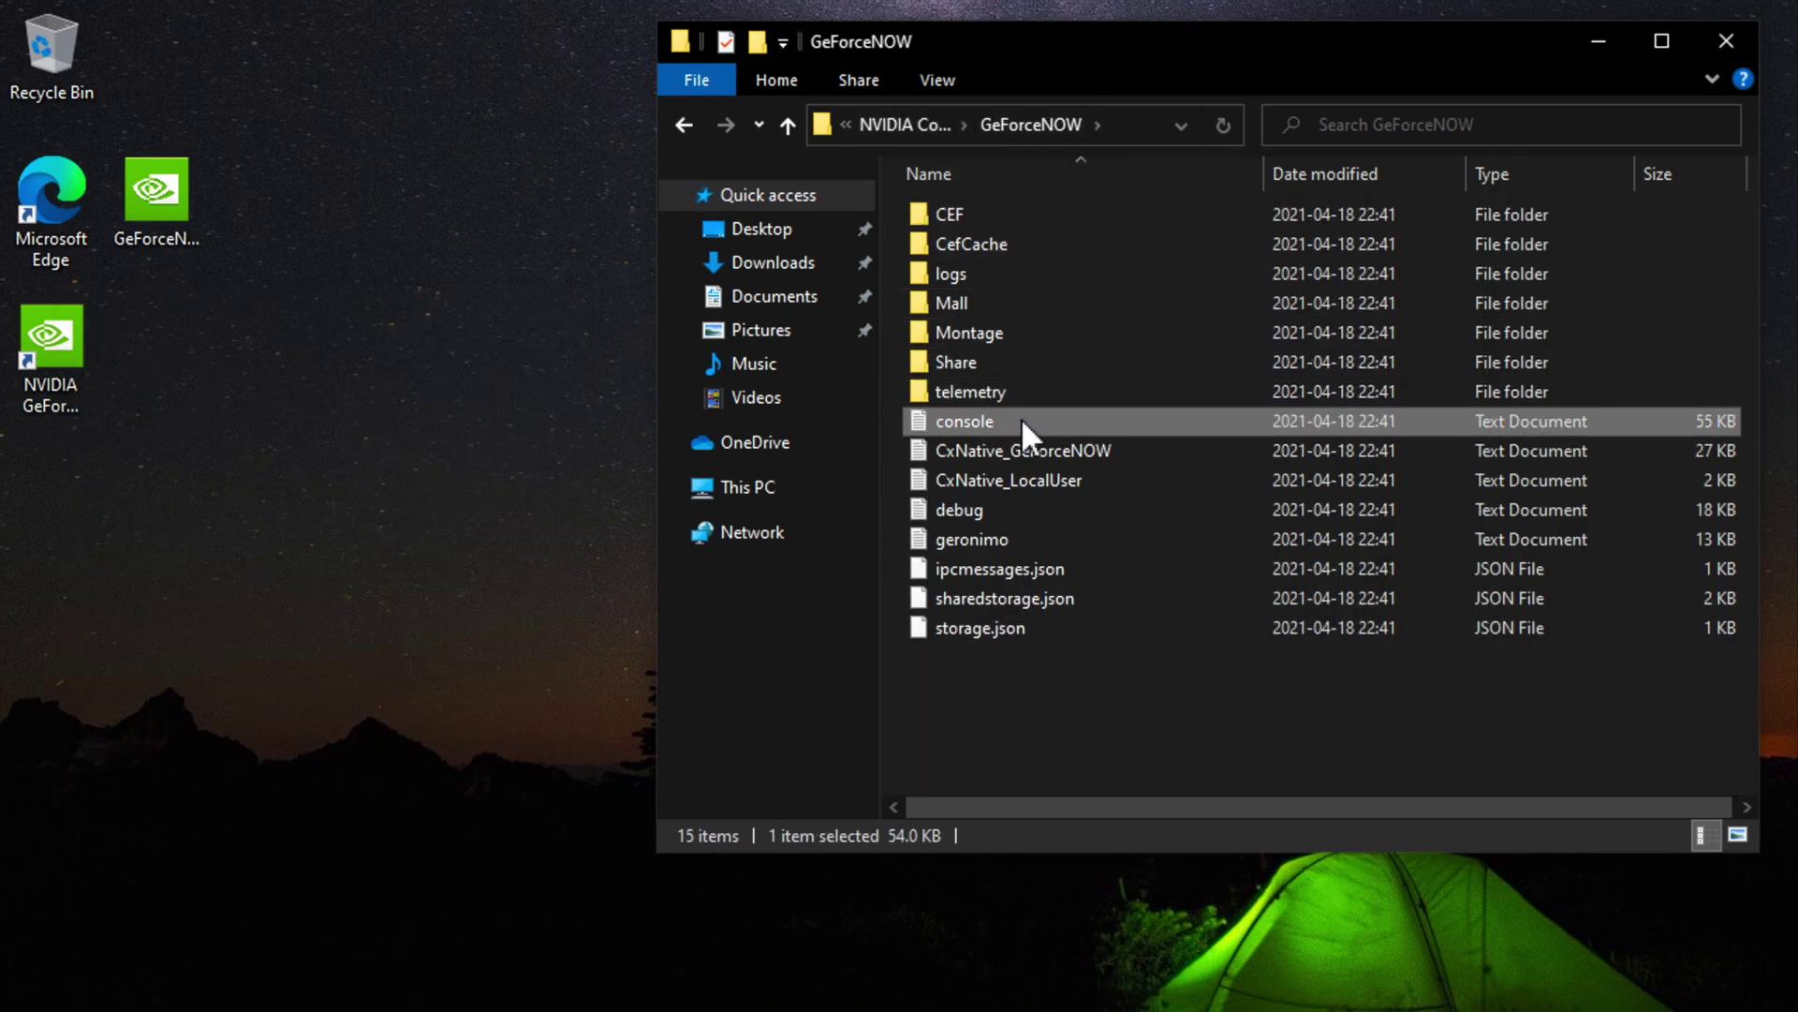
{"action": "double_click", "coordinate": [1030, 423]}
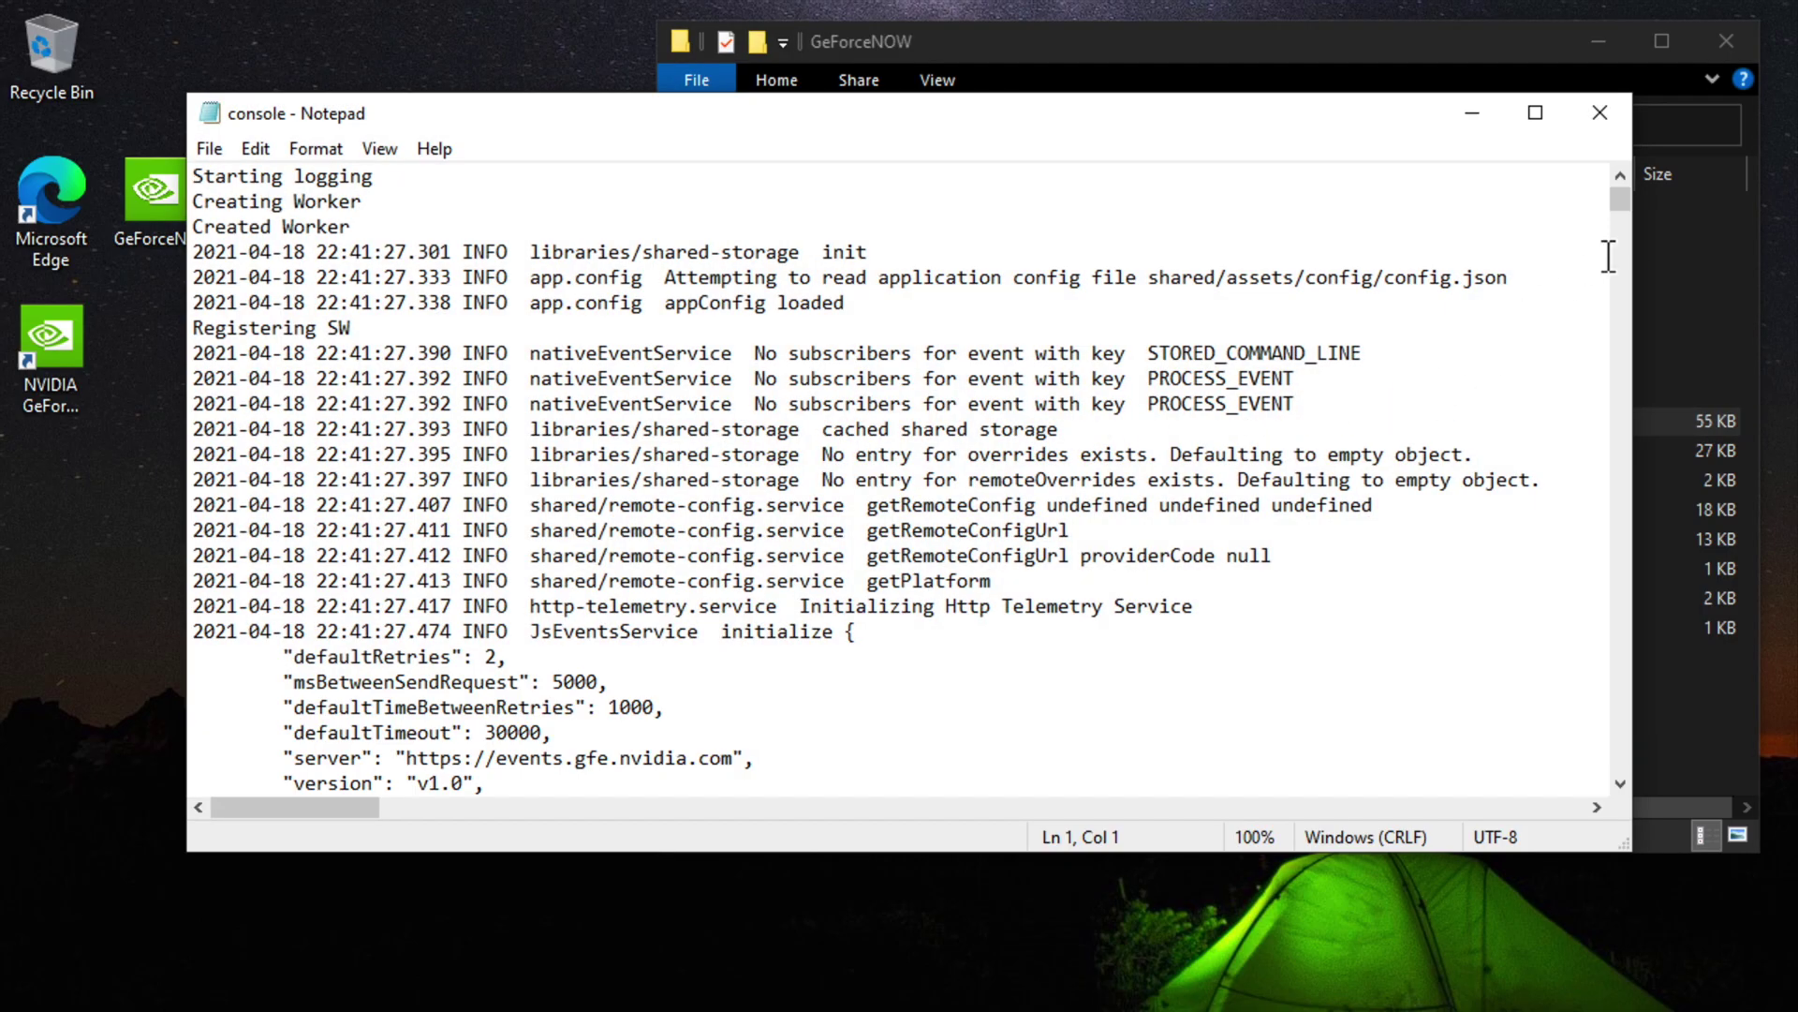
{"action": "left_click_drag", "start_coordinate": [1623, 193], "coordinate": [1610, 411]}
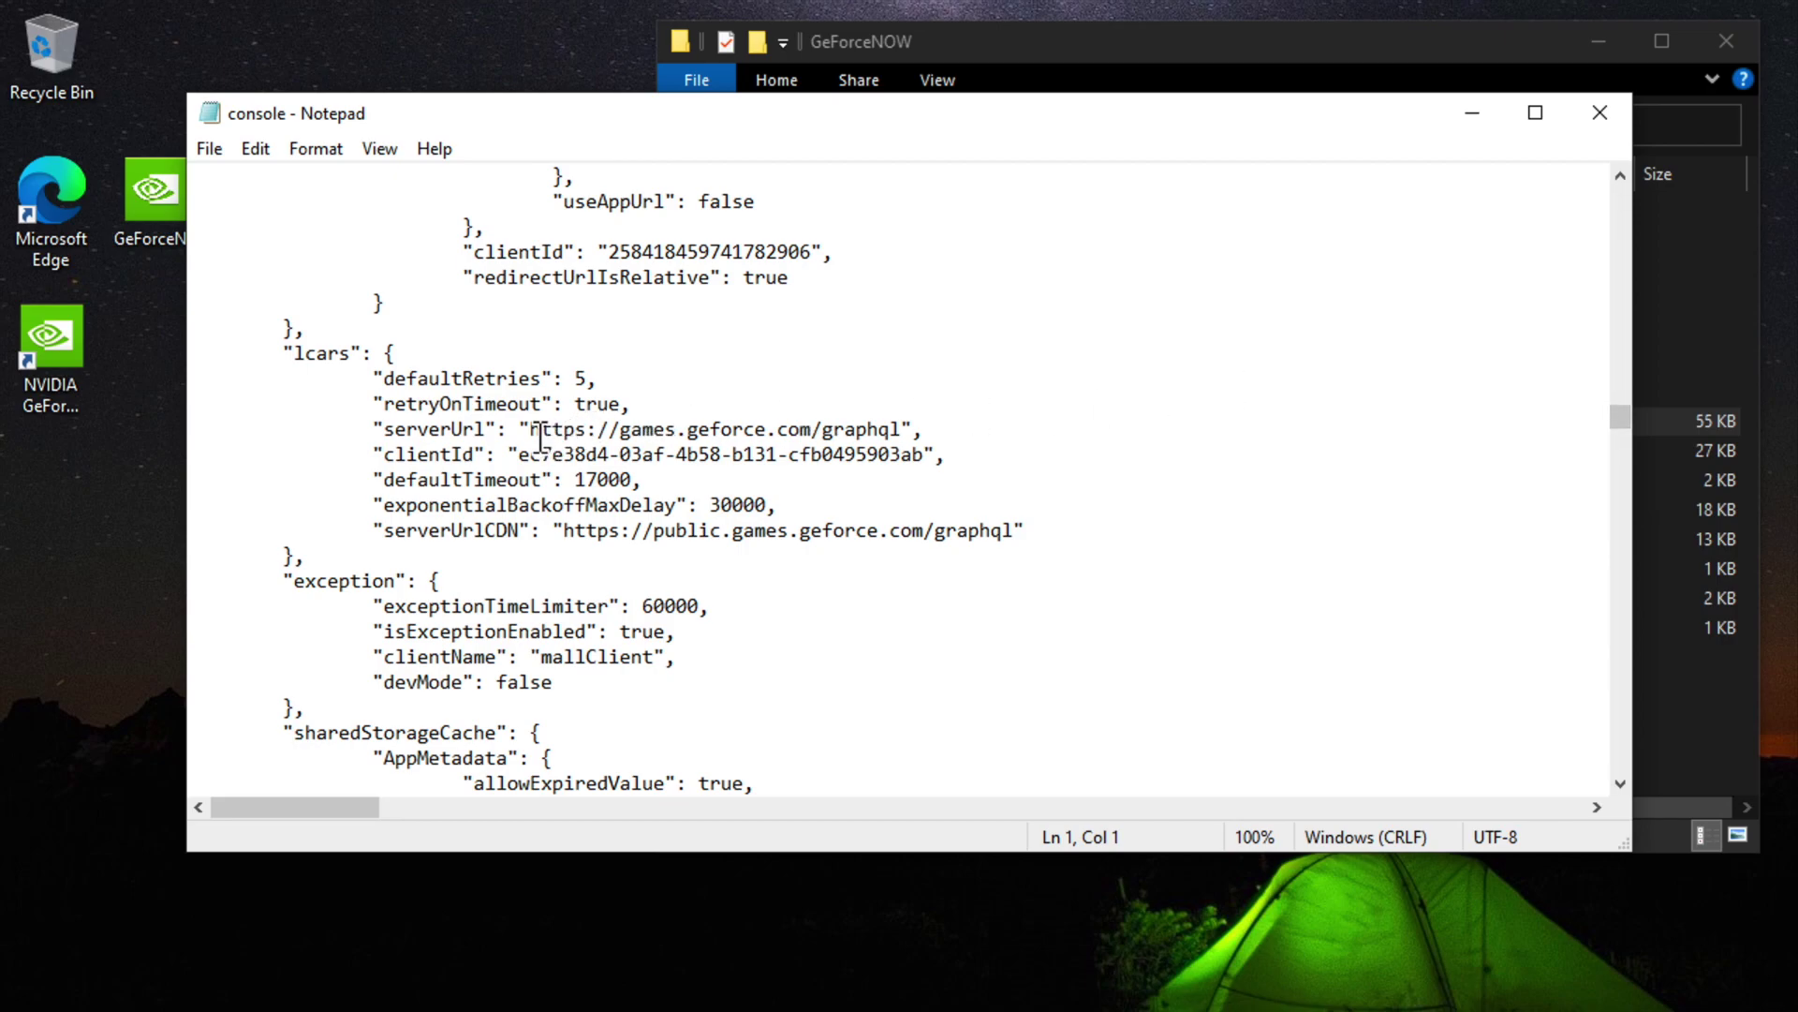
{"action": "left_click_drag", "start_coordinate": [531, 430], "coordinate": [910, 430]}
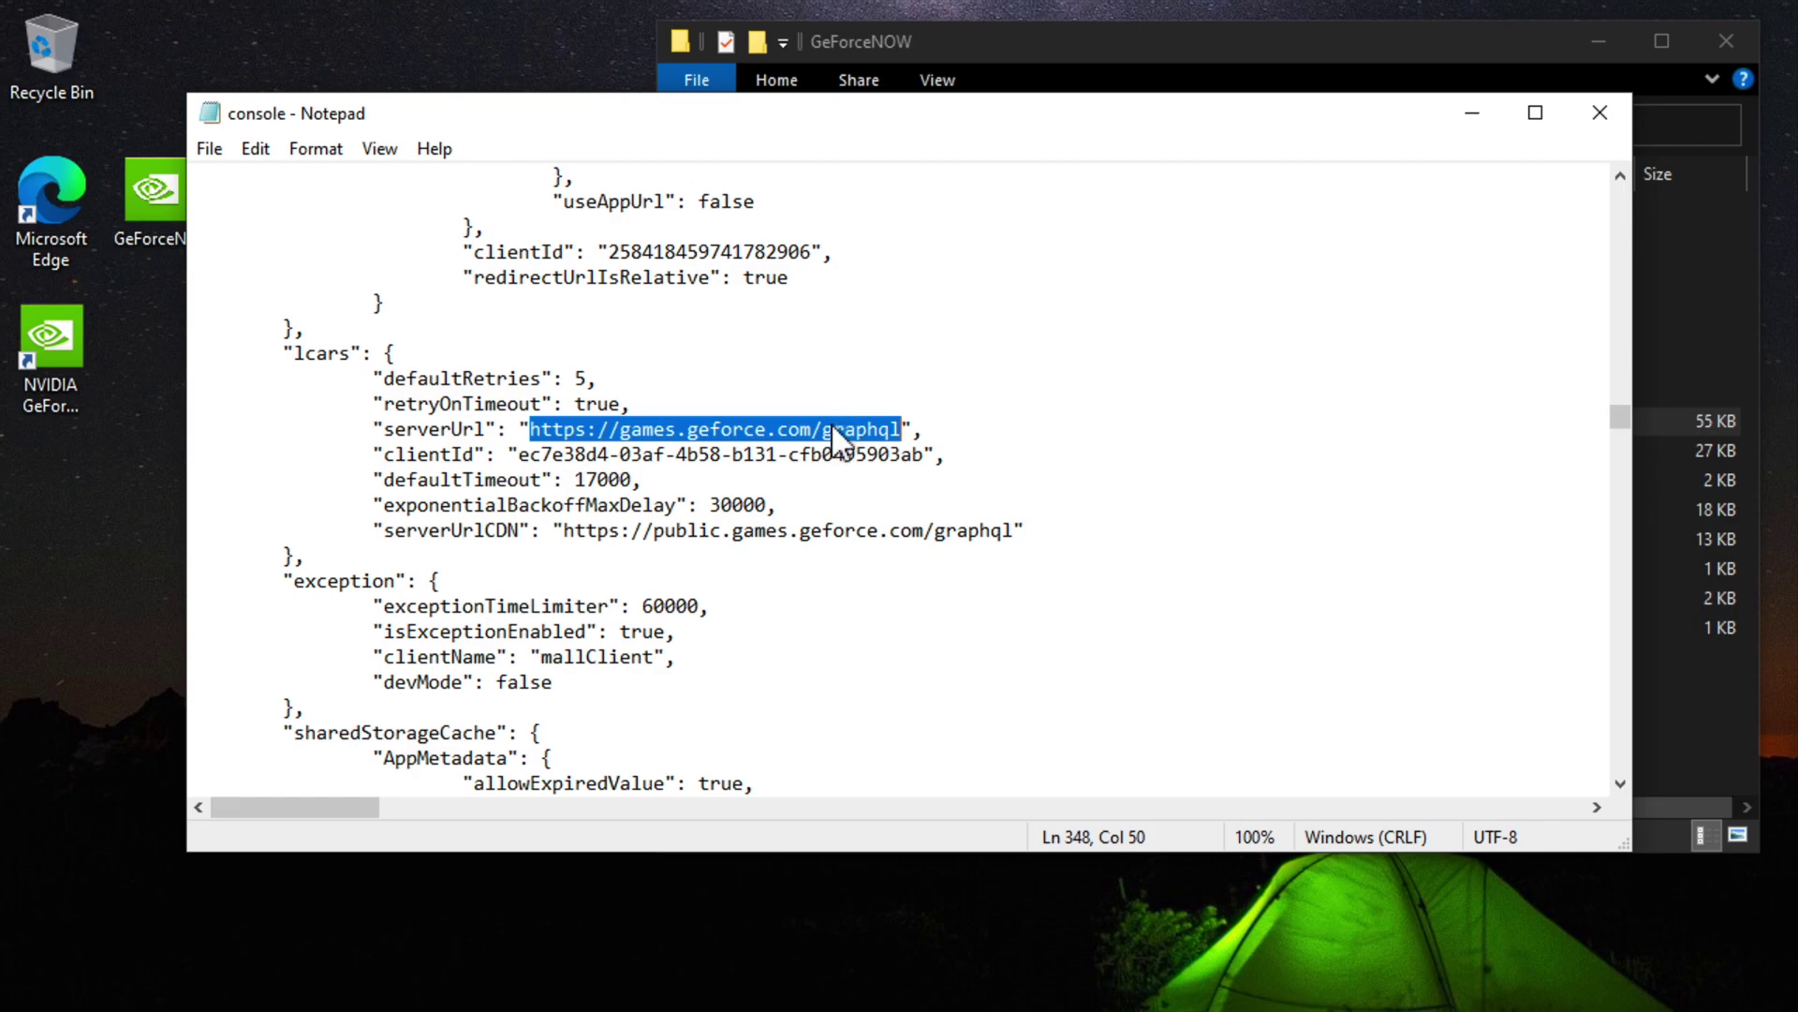
{"action": "right_click", "coordinate": [860, 430]}
{"action": "left_click", "coordinate": [958, 523]}
{"action": "left_click", "coordinate": [1600, 113]}
{"action": "left_click", "coordinate": [1725, 39]}
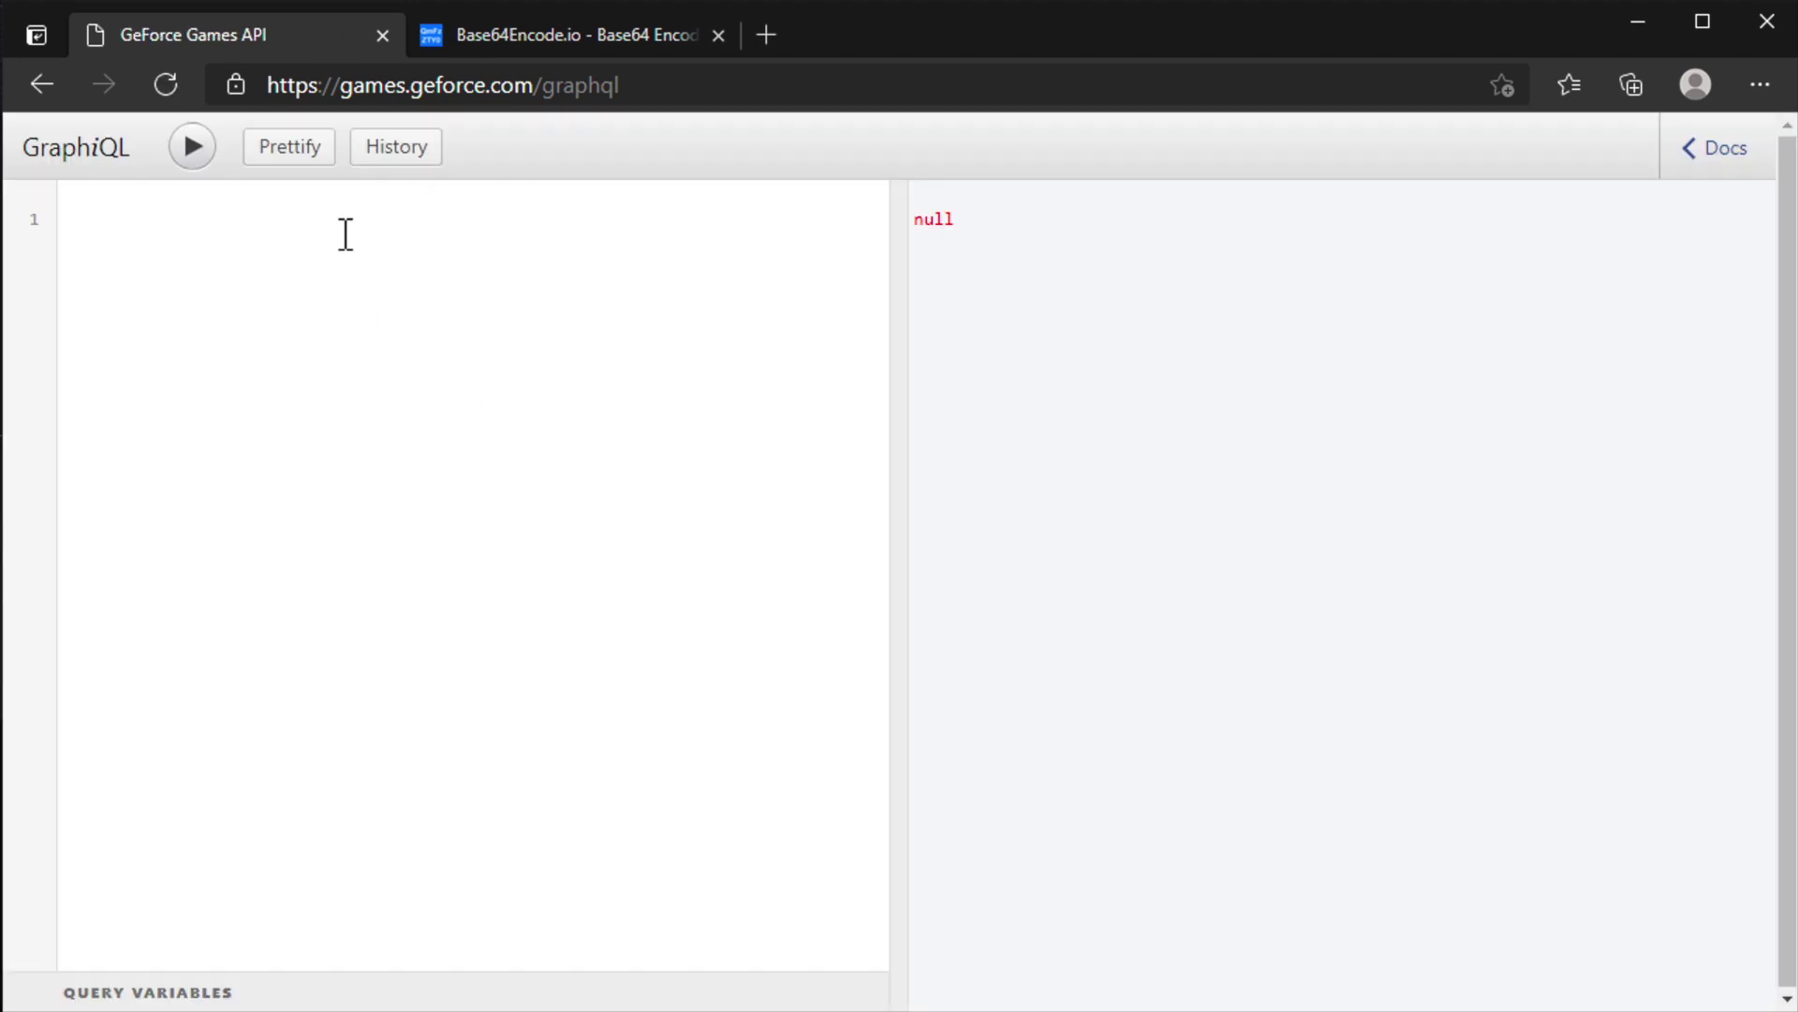
Execute an empty query to get 'Must provide query string', then open Docs.
{"action": "left_click", "coordinate": [191, 147]}
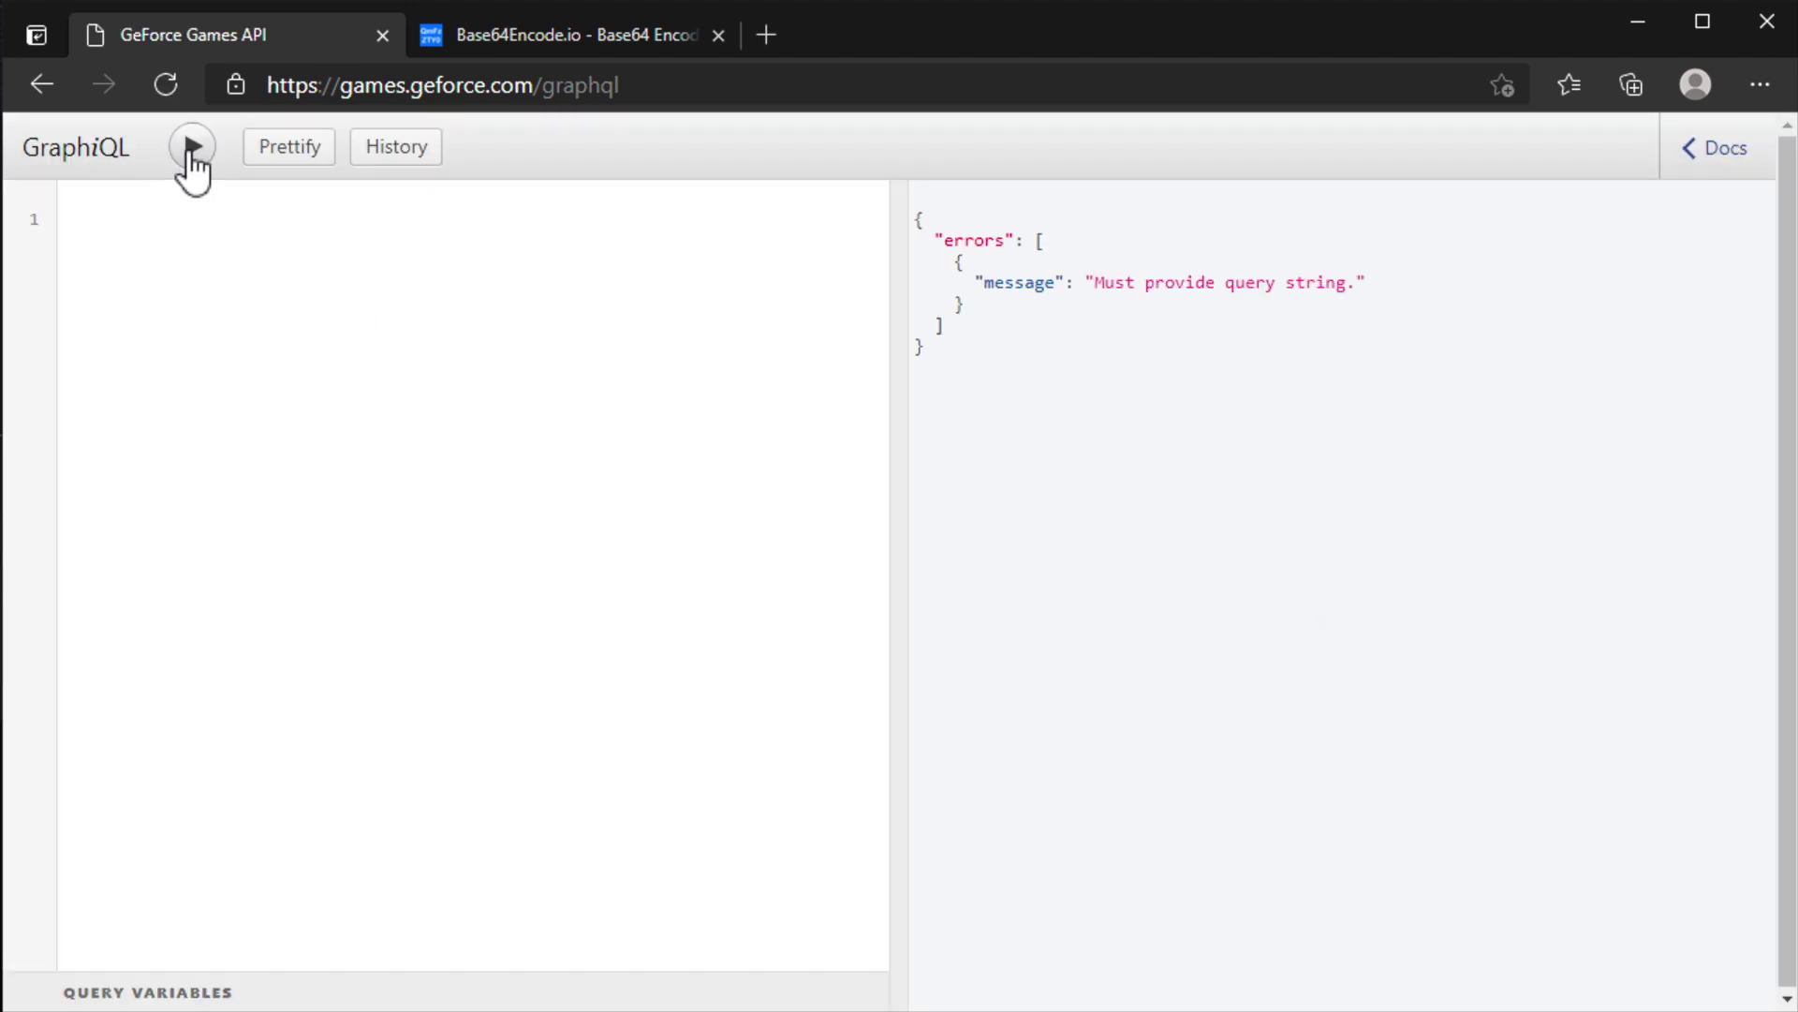
{"action": "left_click", "coordinate": [1707, 147]}
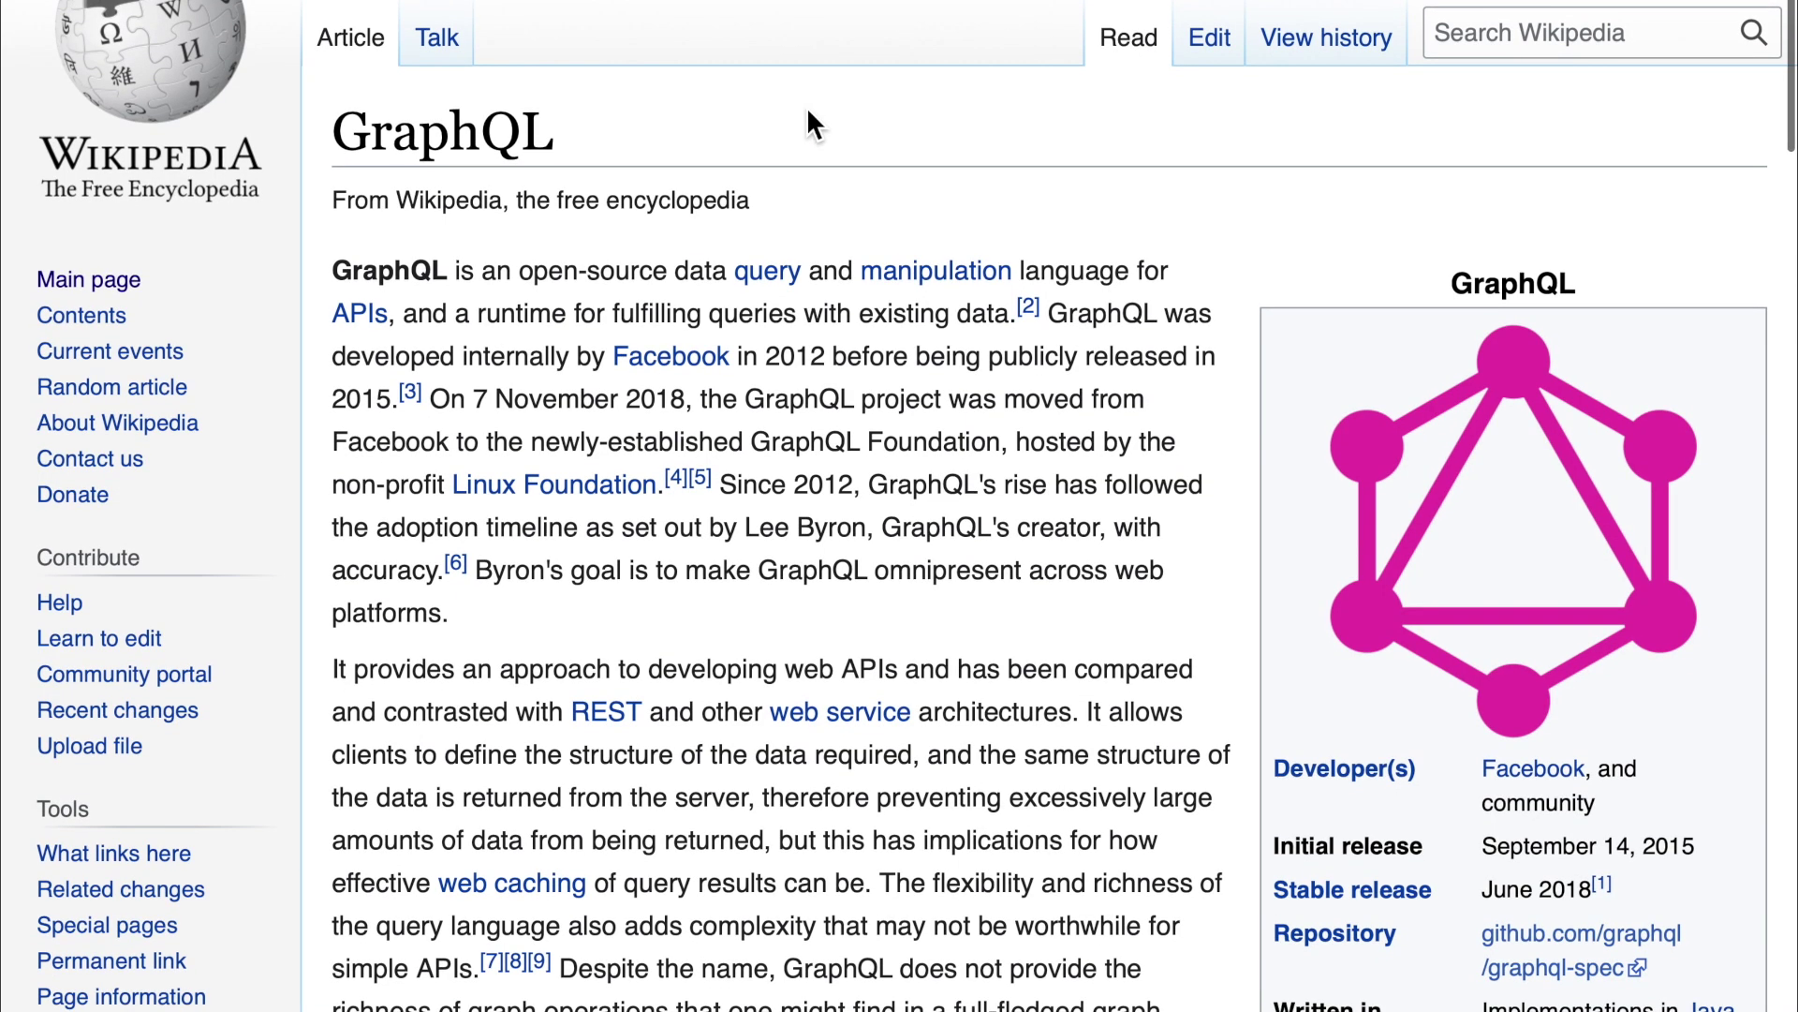
Highlight the GraphQL article title and the sample orders query in the Example section.
{"action": "left_click_drag", "start_coordinate": [337, 134], "coordinate": [572, 129]}
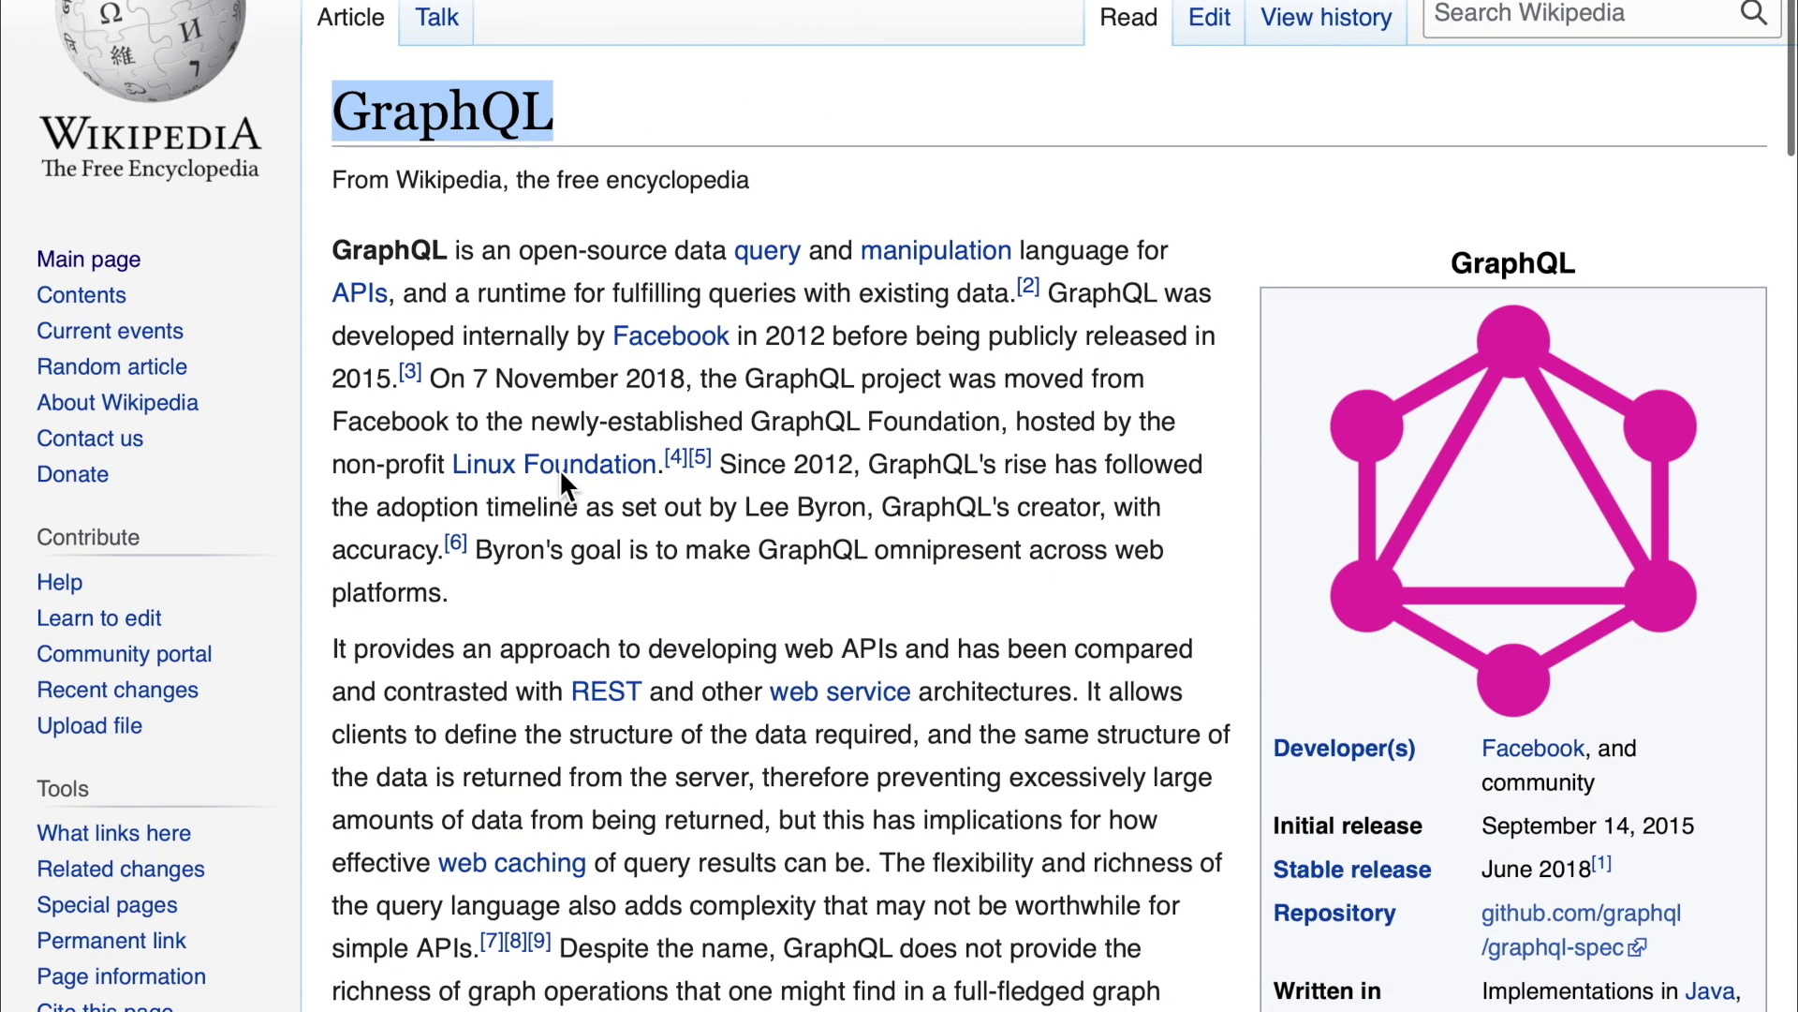
{"action": "scroll", "coordinate": [568, 449], "scroll_direction": "down", "scroll_amount": 3}
{"action": "scroll", "coordinate": [570, 449], "scroll_direction": "down", "scroll_amount": 2}
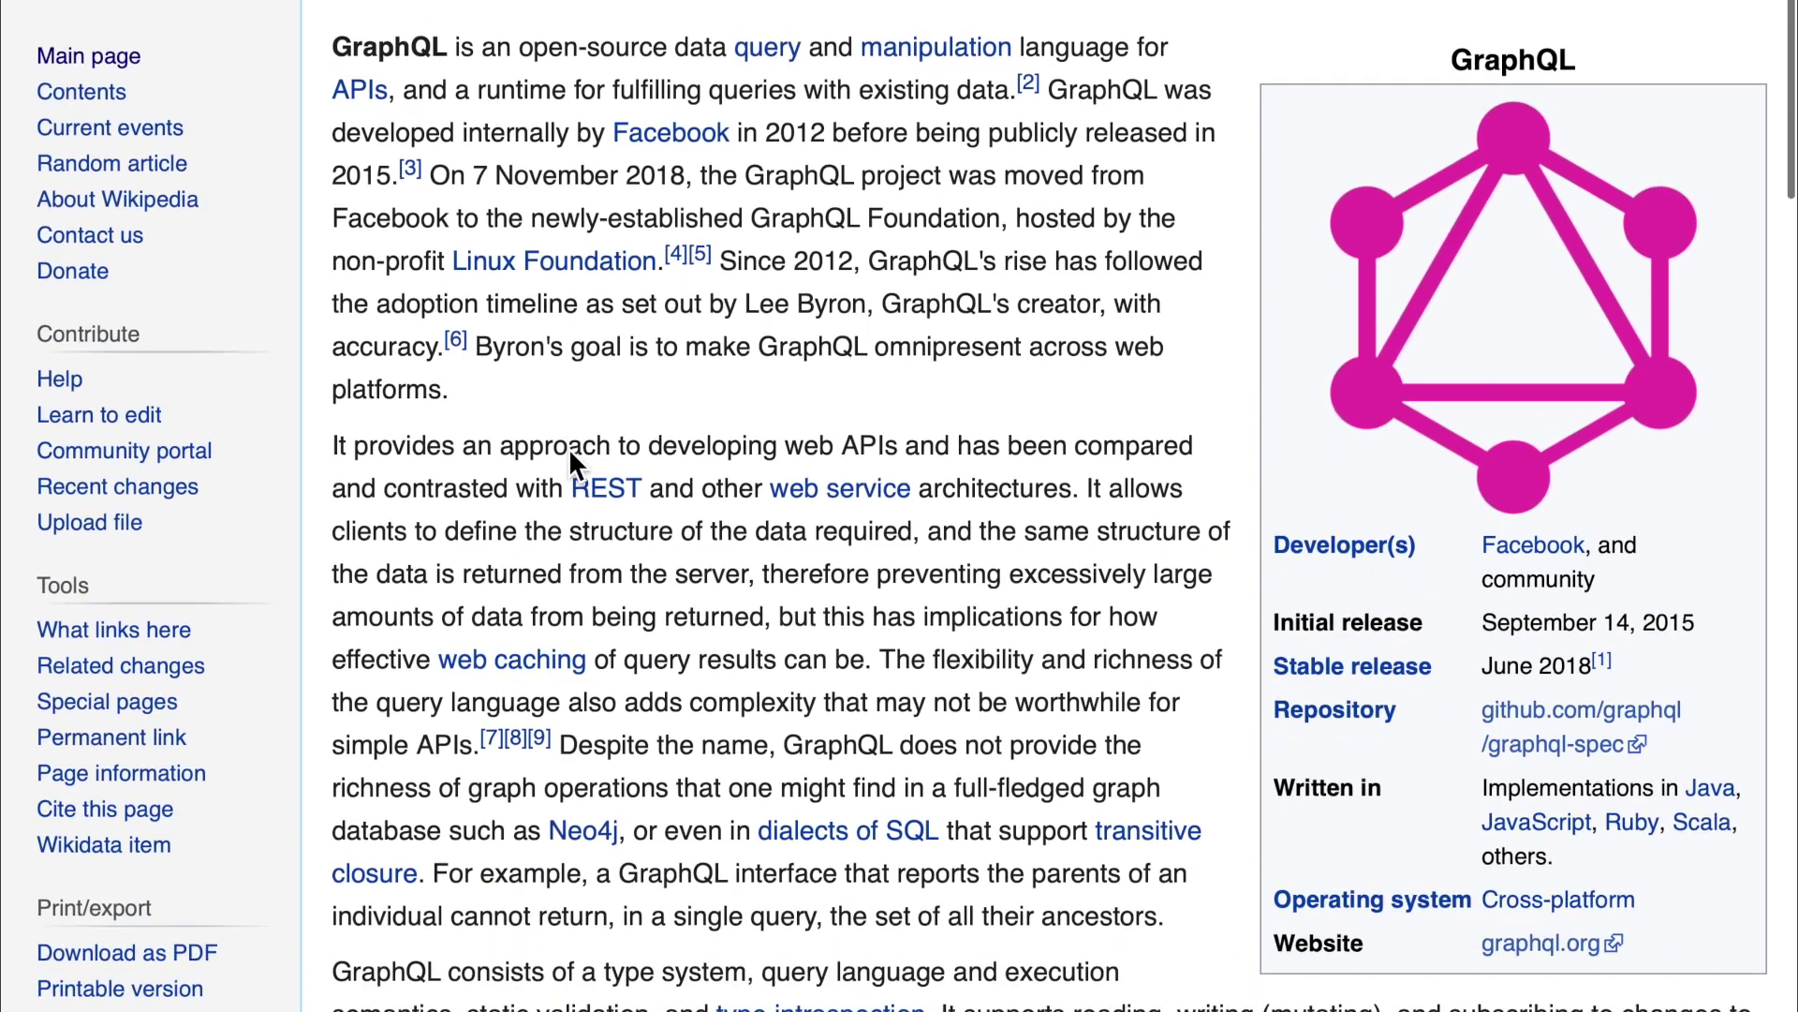
{"action": "scroll", "coordinate": [570, 448], "scroll_direction": "down", "scroll_amount": 2}
{"action": "scroll", "coordinate": [569, 452], "scroll_direction": "down", "scroll_amount": 2}
{"action": "scroll", "coordinate": [568, 452], "scroll_direction": "down", "scroll_amount": 2}
{"action": "scroll", "coordinate": [569, 454], "scroll_direction": "down", "scroll_amount": 2}
{"action": "scroll", "coordinate": [569, 453], "scroll_direction": "down", "scroll_amount": 2}
{"action": "scroll", "coordinate": [569, 448], "scroll_direction": "down", "scroll_amount": 1}
{"action": "scroll", "coordinate": [570, 448], "scroll_direction": "down", "scroll_amount": 1}
{"action": "scroll", "coordinate": [570, 448], "scroll_direction": "down", "scroll_amount": 1}
{"action": "scroll", "coordinate": [570, 449], "scroll_direction": "down", "scroll_amount": 1}
{"action": "scroll", "coordinate": [568, 449], "scroll_direction": "down", "scroll_amount": 1}
{"action": "scroll", "coordinate": [570, 448], "scroll_direction": "down", "scroll_amount": 1}
{"action": "scroll", "coordinate": [570, 448], "scroll_direction": "down", "scroll_amount": 1}
{"action": "scroll", "coordinate": [568, 449], "scroll_direction": "down", "scroll_amount": 1}
{"action": "scroll", "coordinate": [570, 448], "scroll_direction": "down", "scroll_amount": 1}
{"action": "scroll", "coordinate": [570, 448], "scroll_direction": "down", "scroll_amount": 1}
{"action": "scroll", "coordinate": [570, 448], "scroll_direction": "down", "scroll_amount": 1}
{"action": "scroll", "coordinate": [569, 449], "scroll_direction": "down", "scroll_amount": 1}
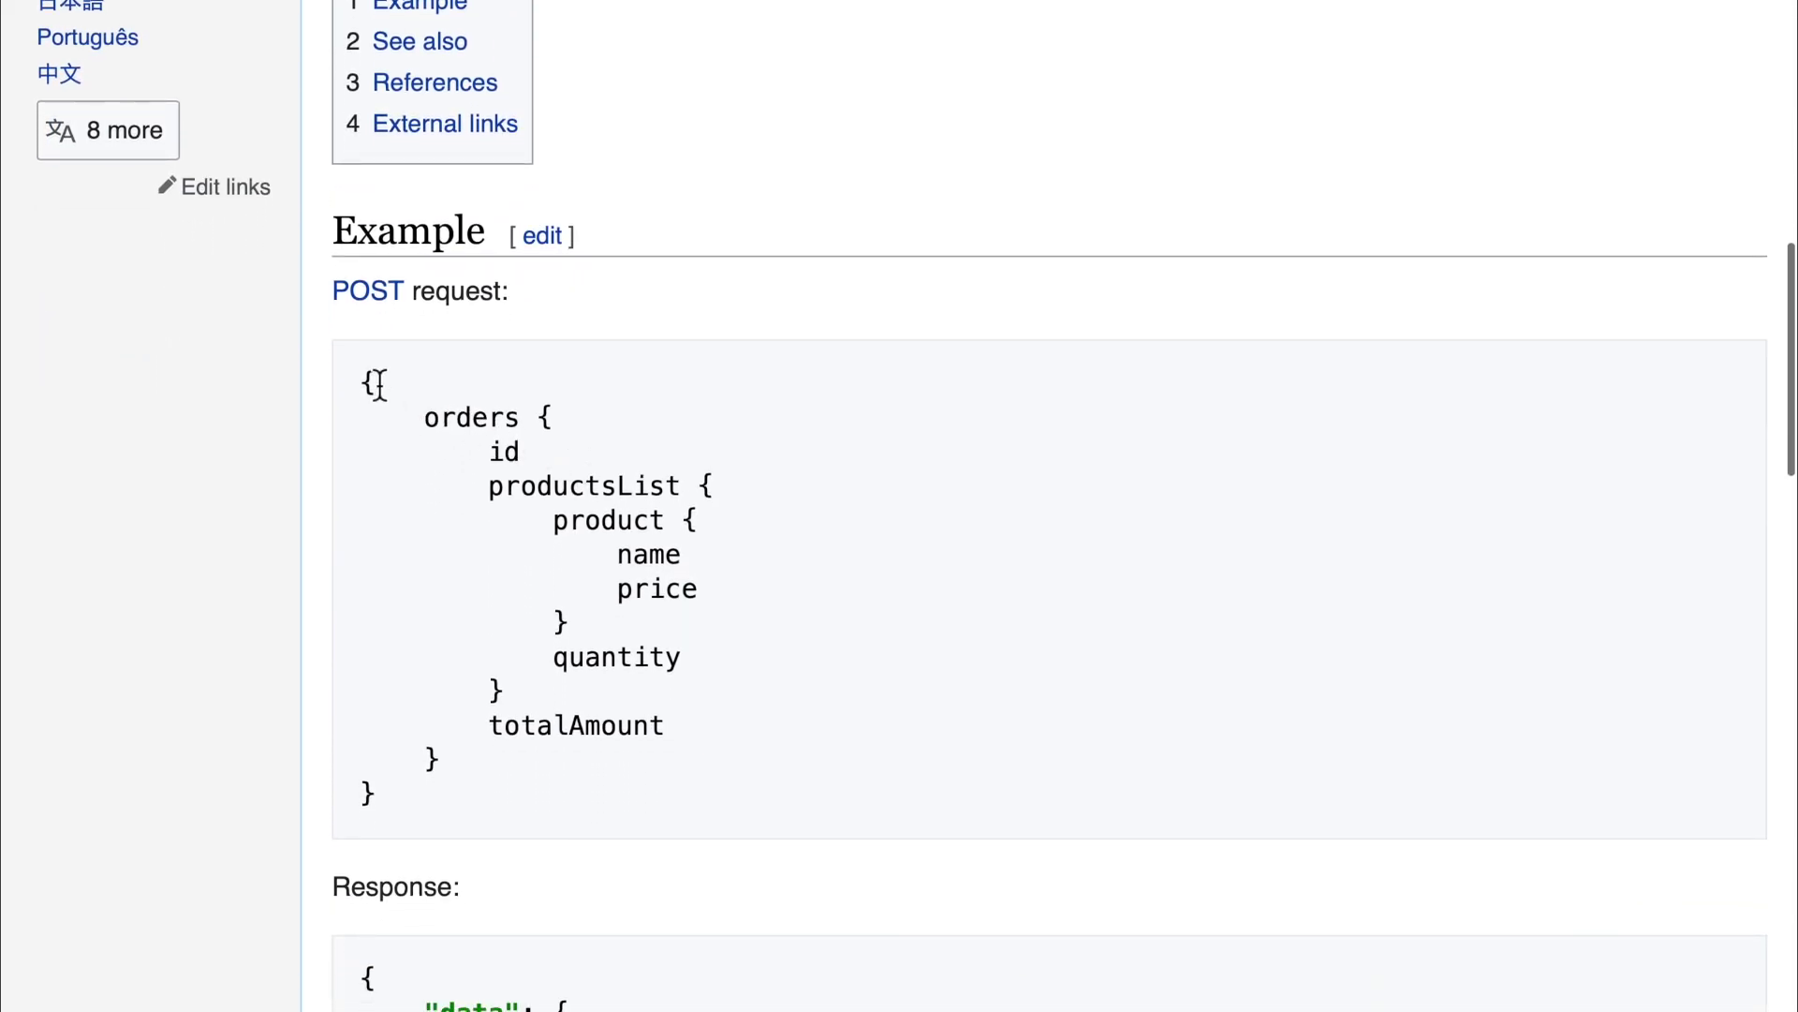
{"action": "left_click_drag", "start_coordinate": [365, 379], "coordinate": [498, 804]}
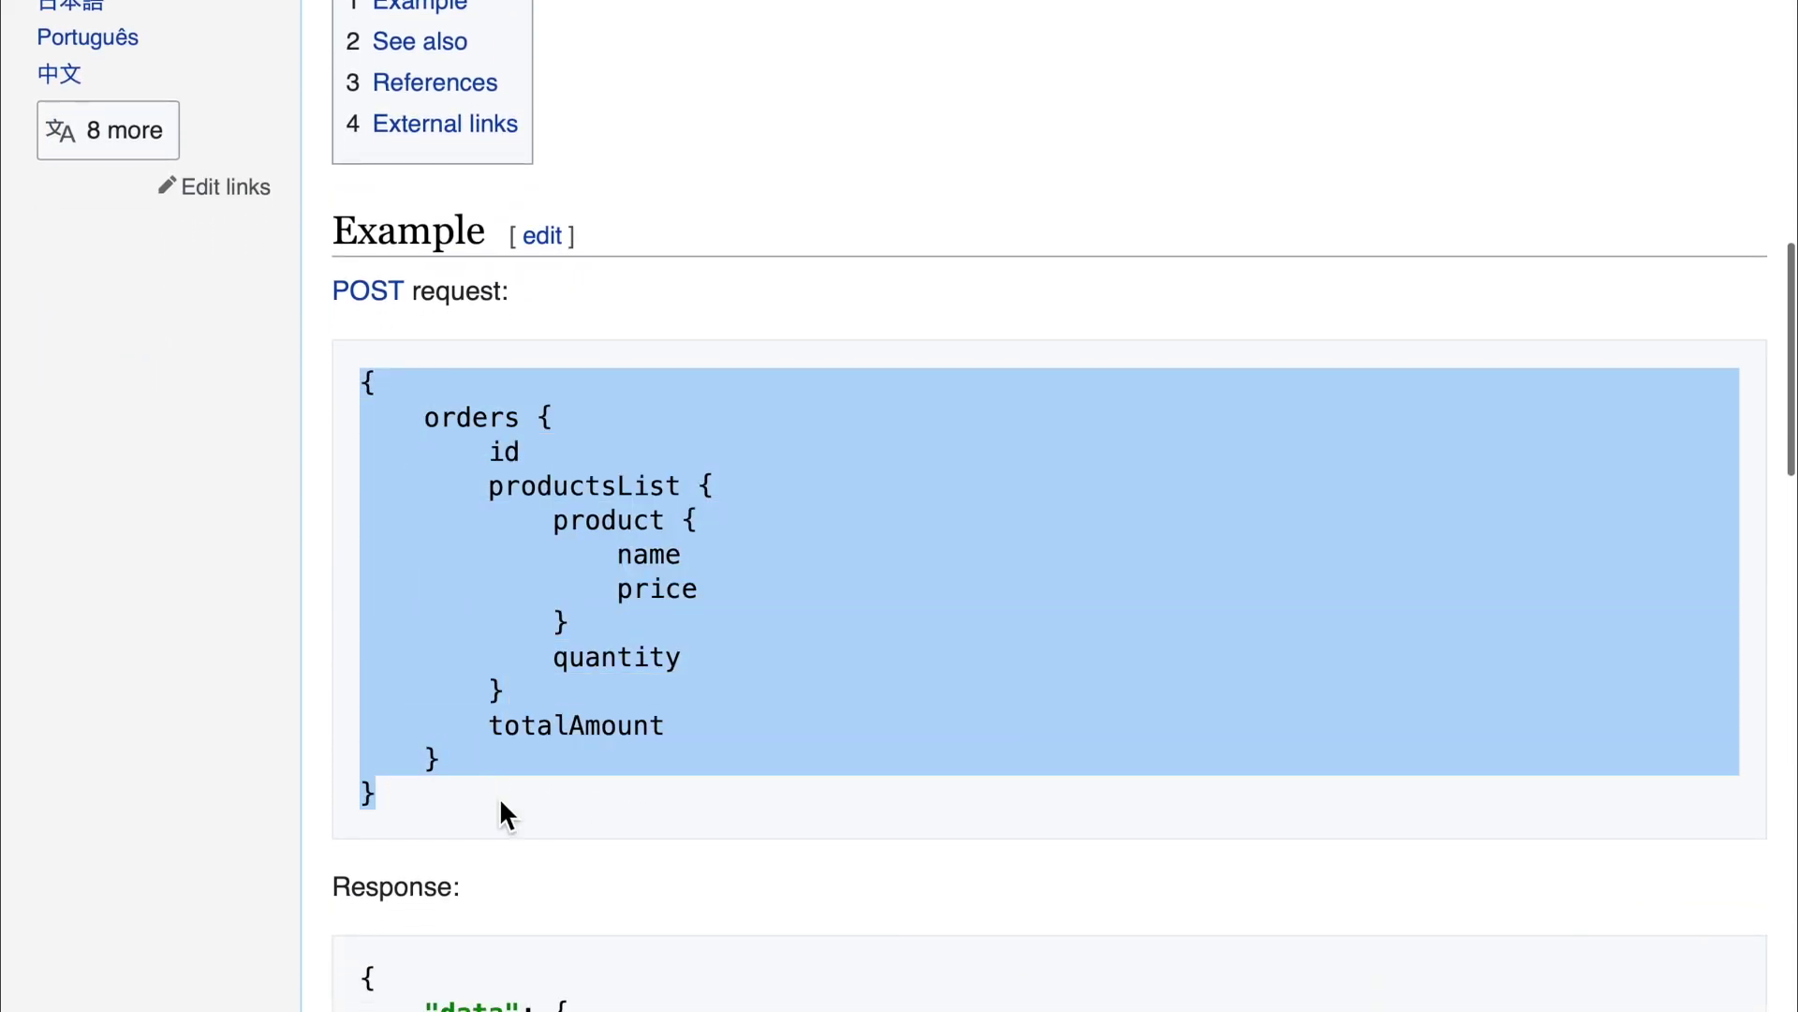
{"action": "scroll", "coordinate": [498, 797], "scroll_direction": "down", "scroll_amount": 2}
{"action": "scroll", "coordinate": [499, 796], "scroll_direction": "down", "scroll_amount": 3}
{"action": "scroll", "coordinate": [499, 797], "scroll_direction": "down", "scroll_amount": 3}
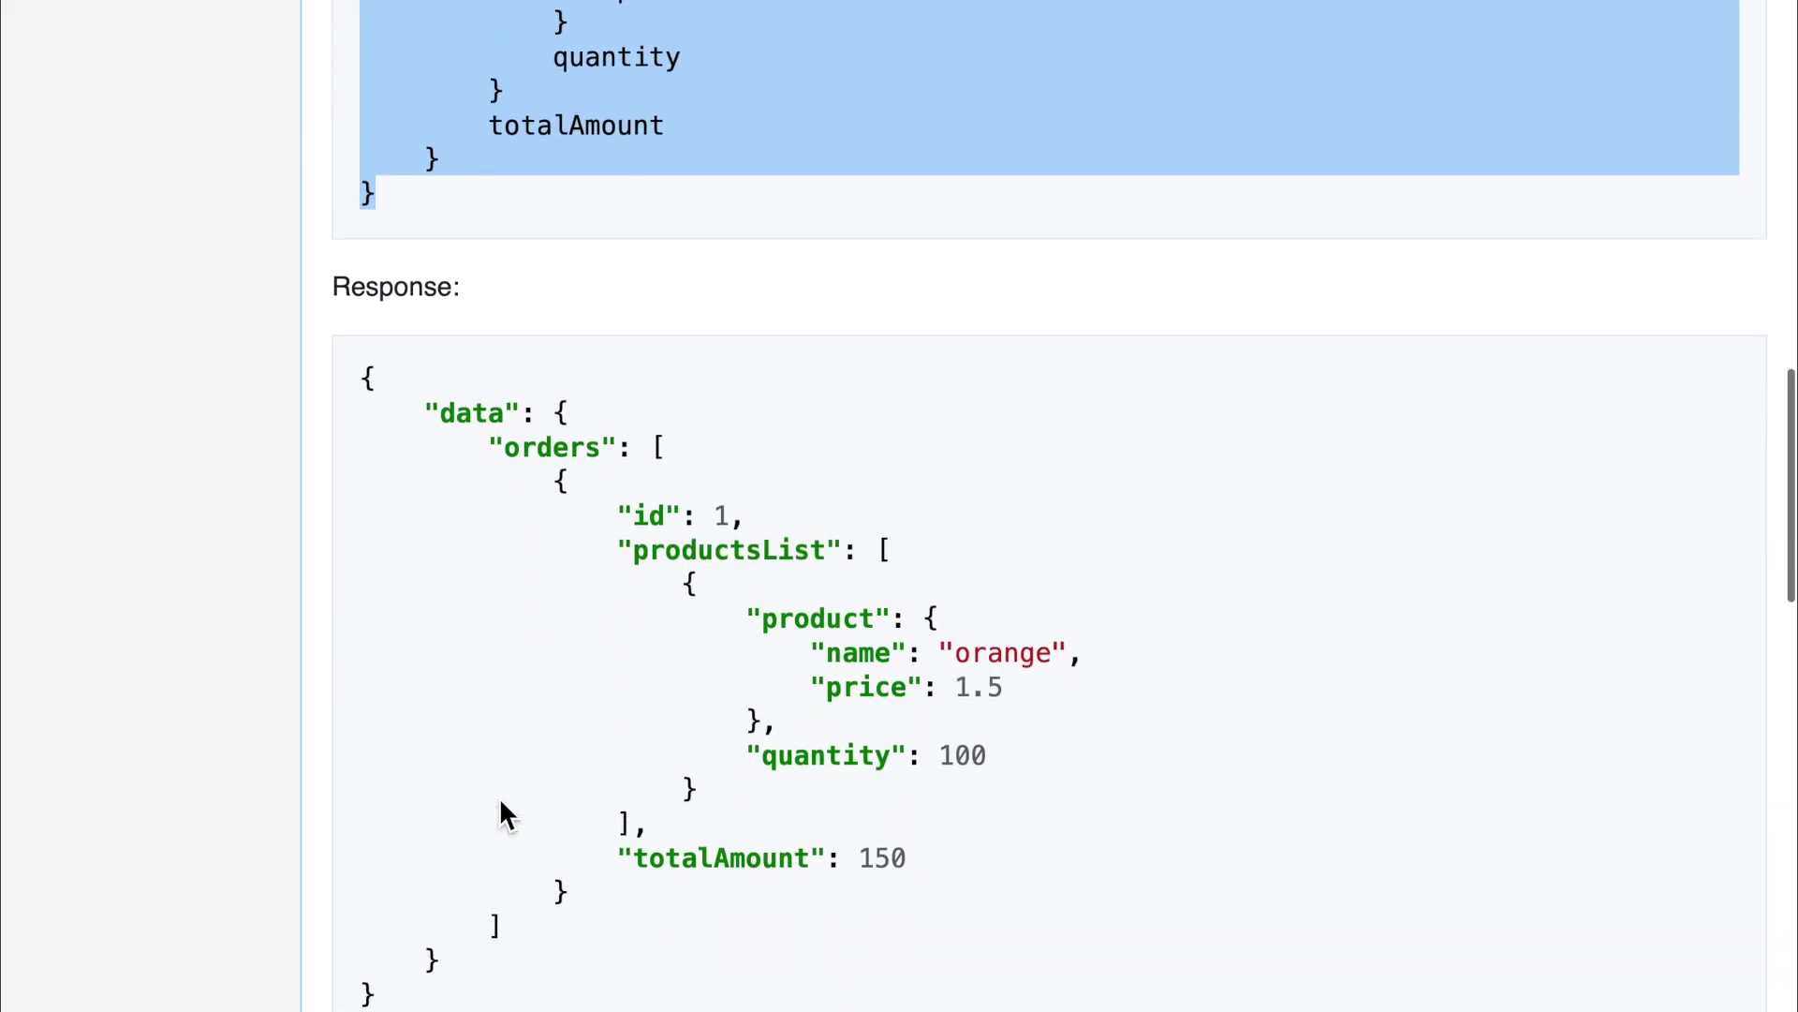
{"action": "scroll", "coordinate": [499, 797], "scroll_direction": "down", "scroll_amount": 1}
{"action": "scroll", "coordinate": [498, 797], "scroll_direction": "down", "scroll_amount": 1}
{"action": "scroll", "coordinate": [499, 798], "scroll_direction": "down", "scroll_amount": 1}
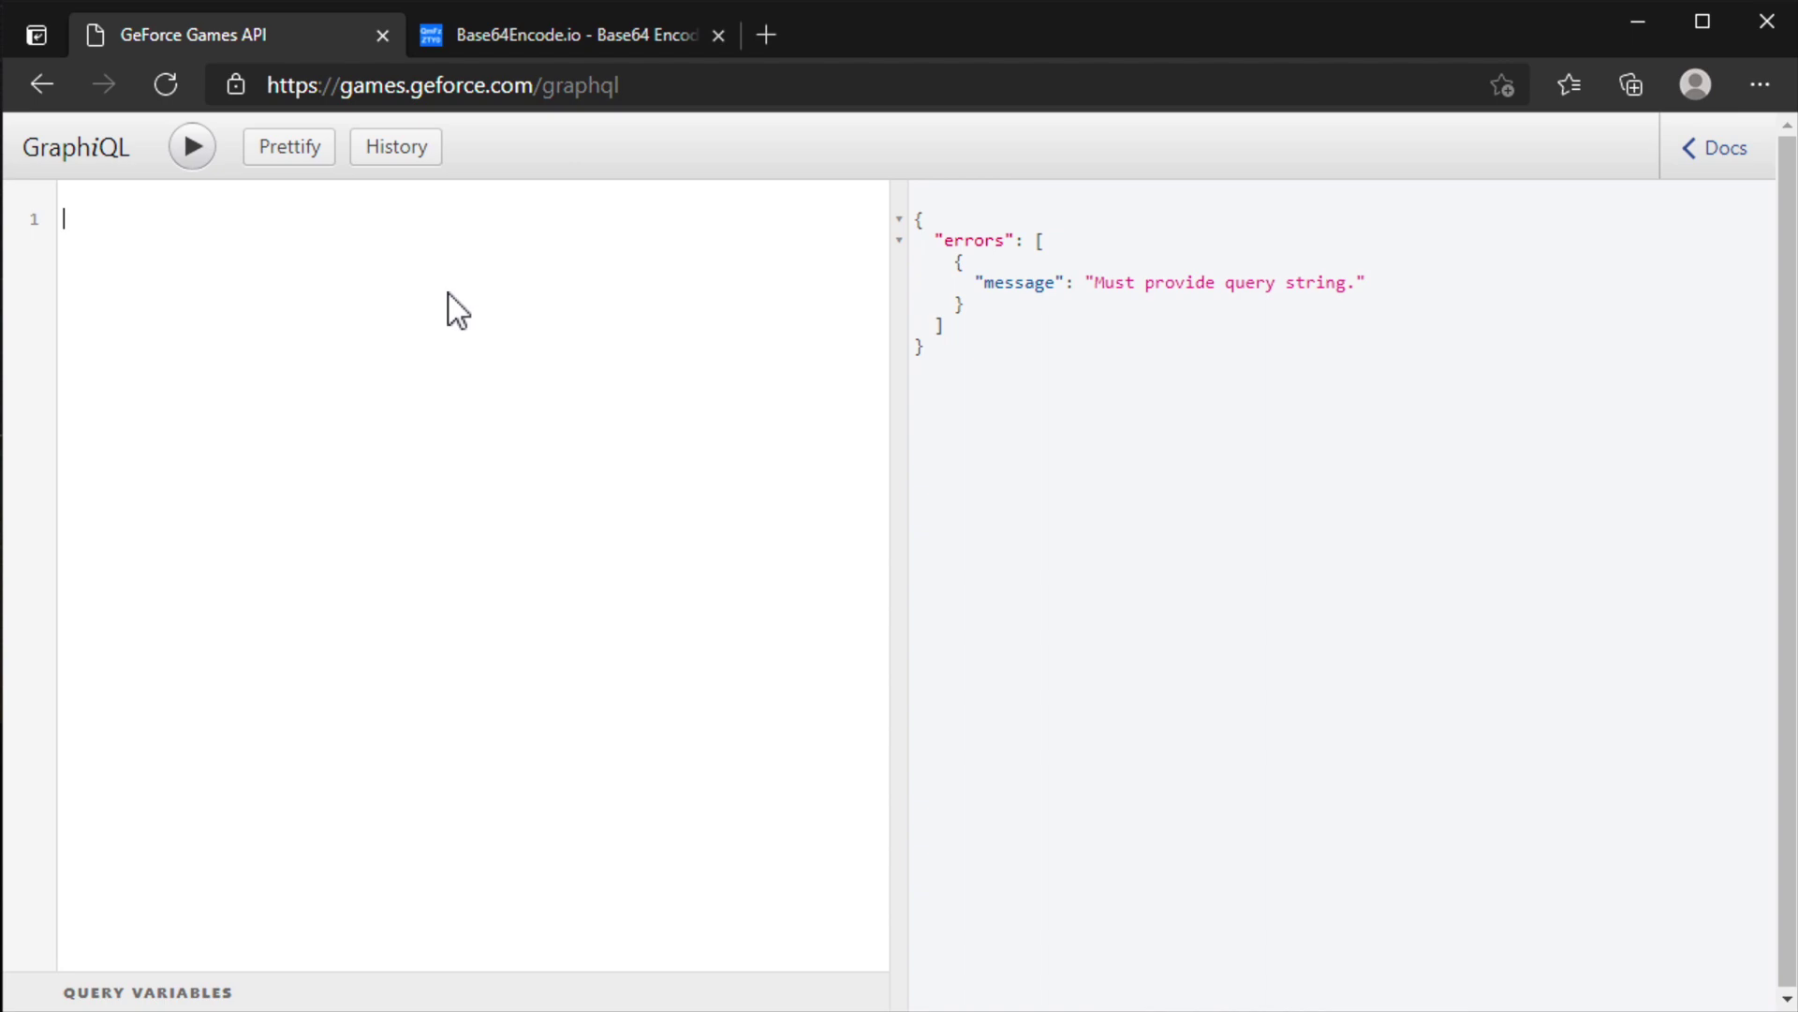
{"action": "type", "text": "{"}
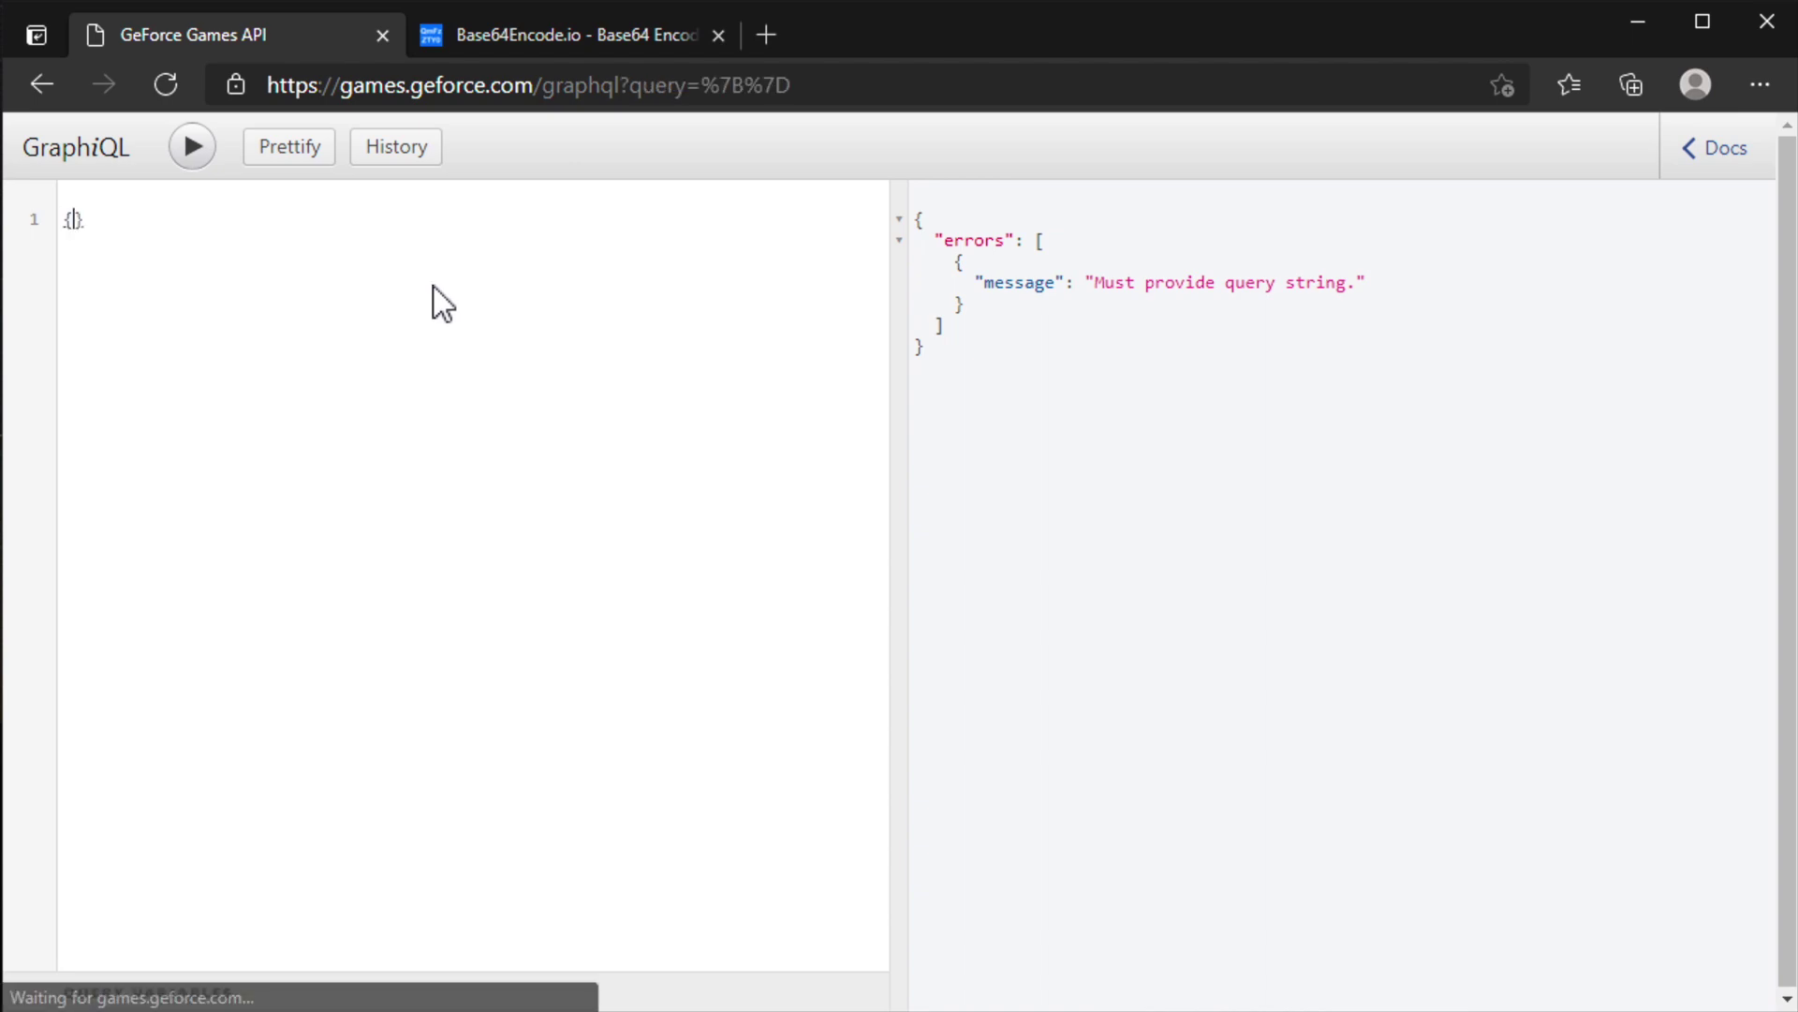
Run an empty braced query for a syntax error, then browse autocomplete top-level fields to apps.
{"action": "key", "text": "Return"}
{"action": "left_click", "coordinate": [197, 148]}
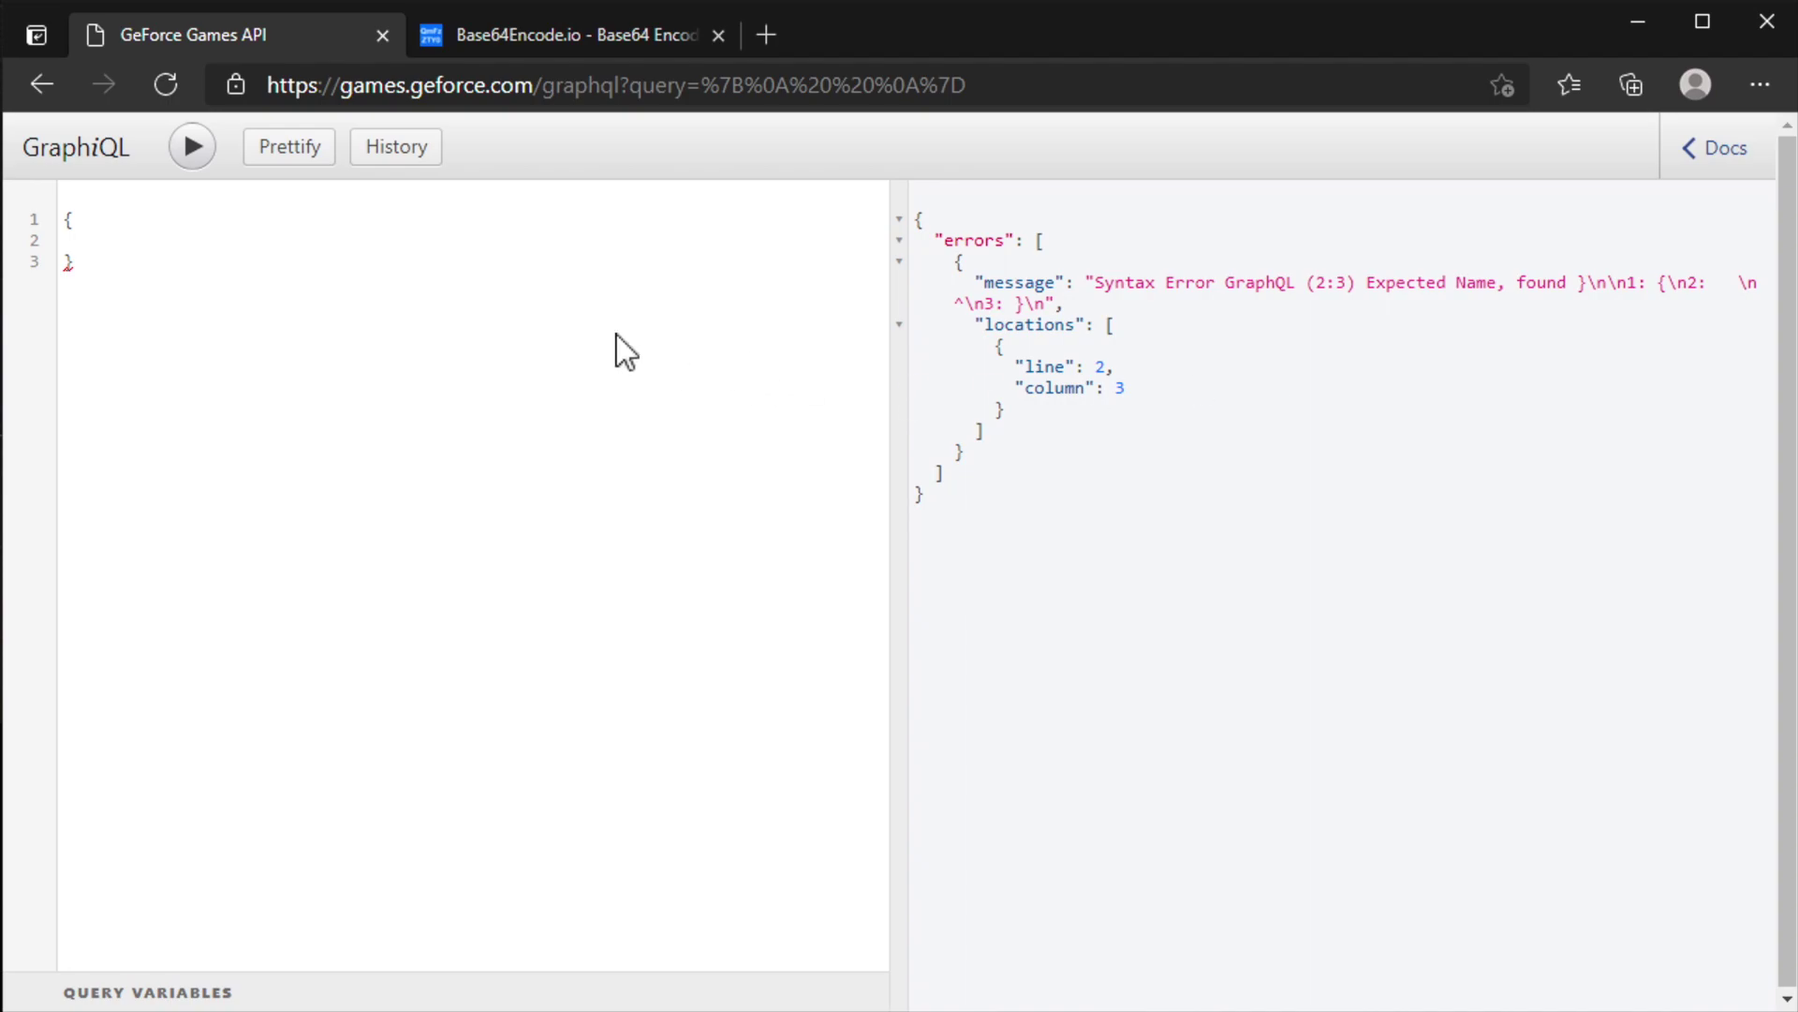
{"action": "key", "text": "ctrl+space"}
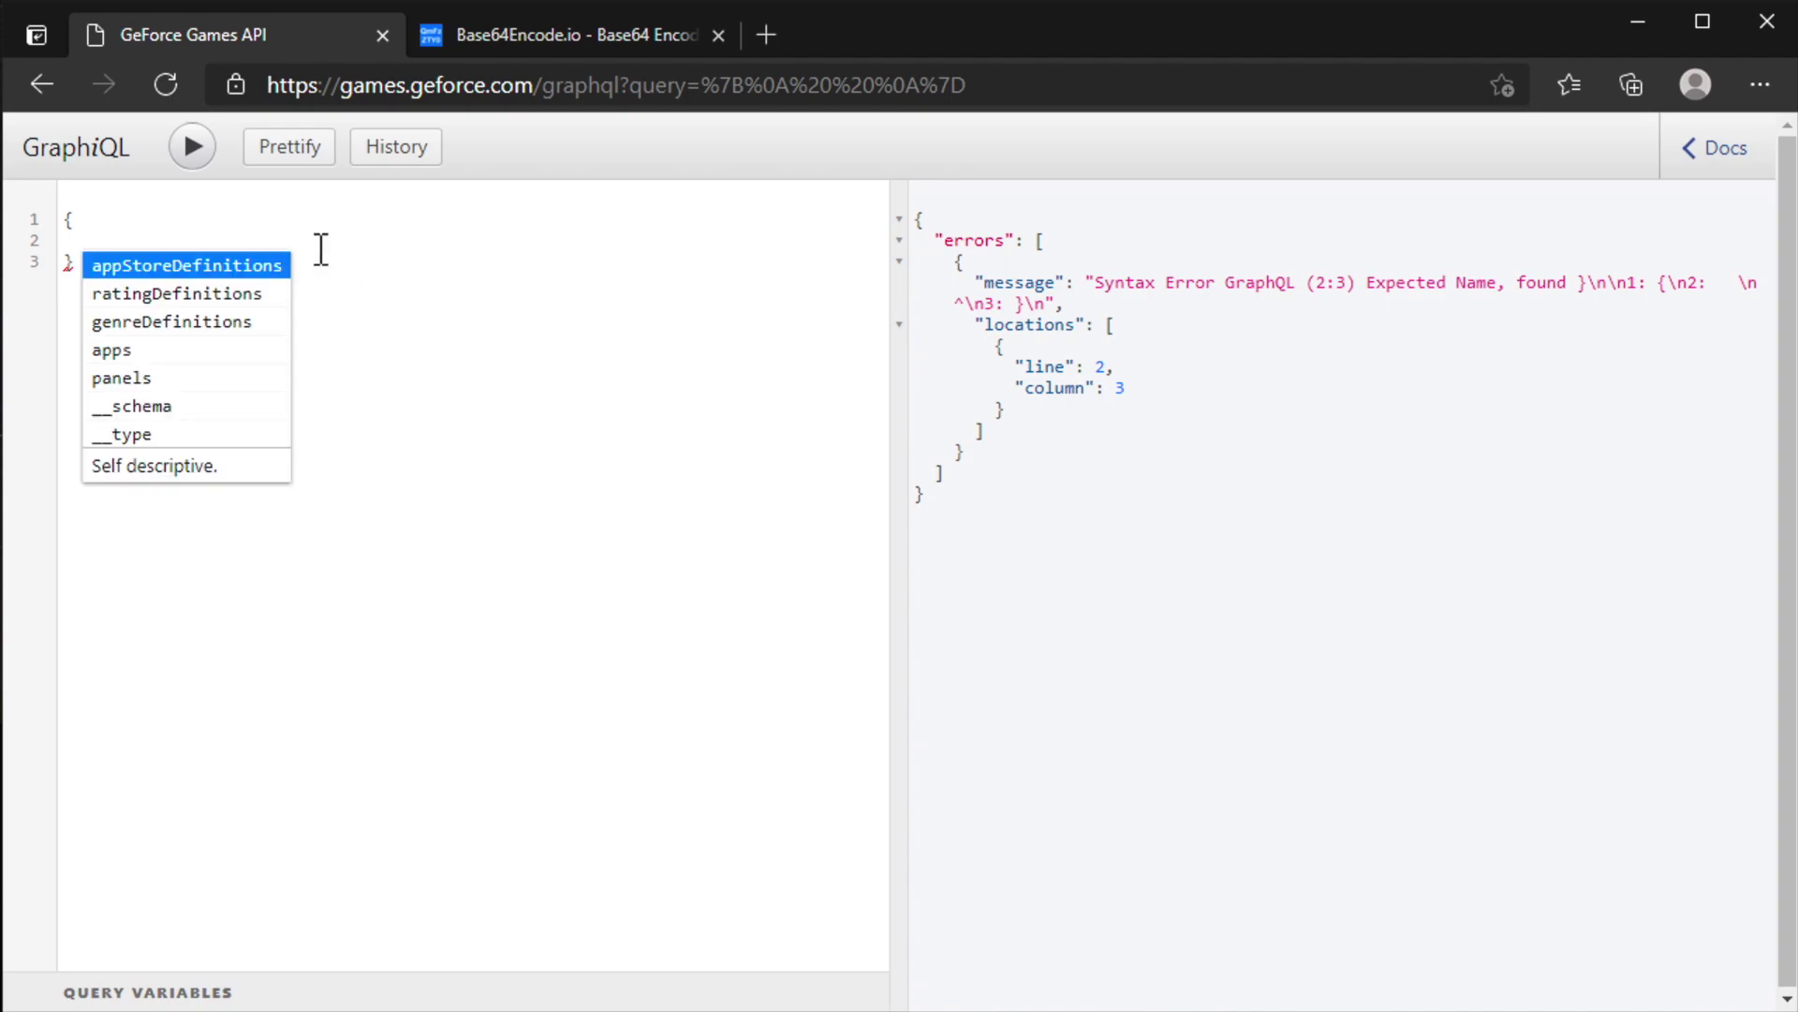
{"action": "key", "text": "Down"}
{"action": "key", "text": "Down"}
{"action": "key", "text": "Down"}
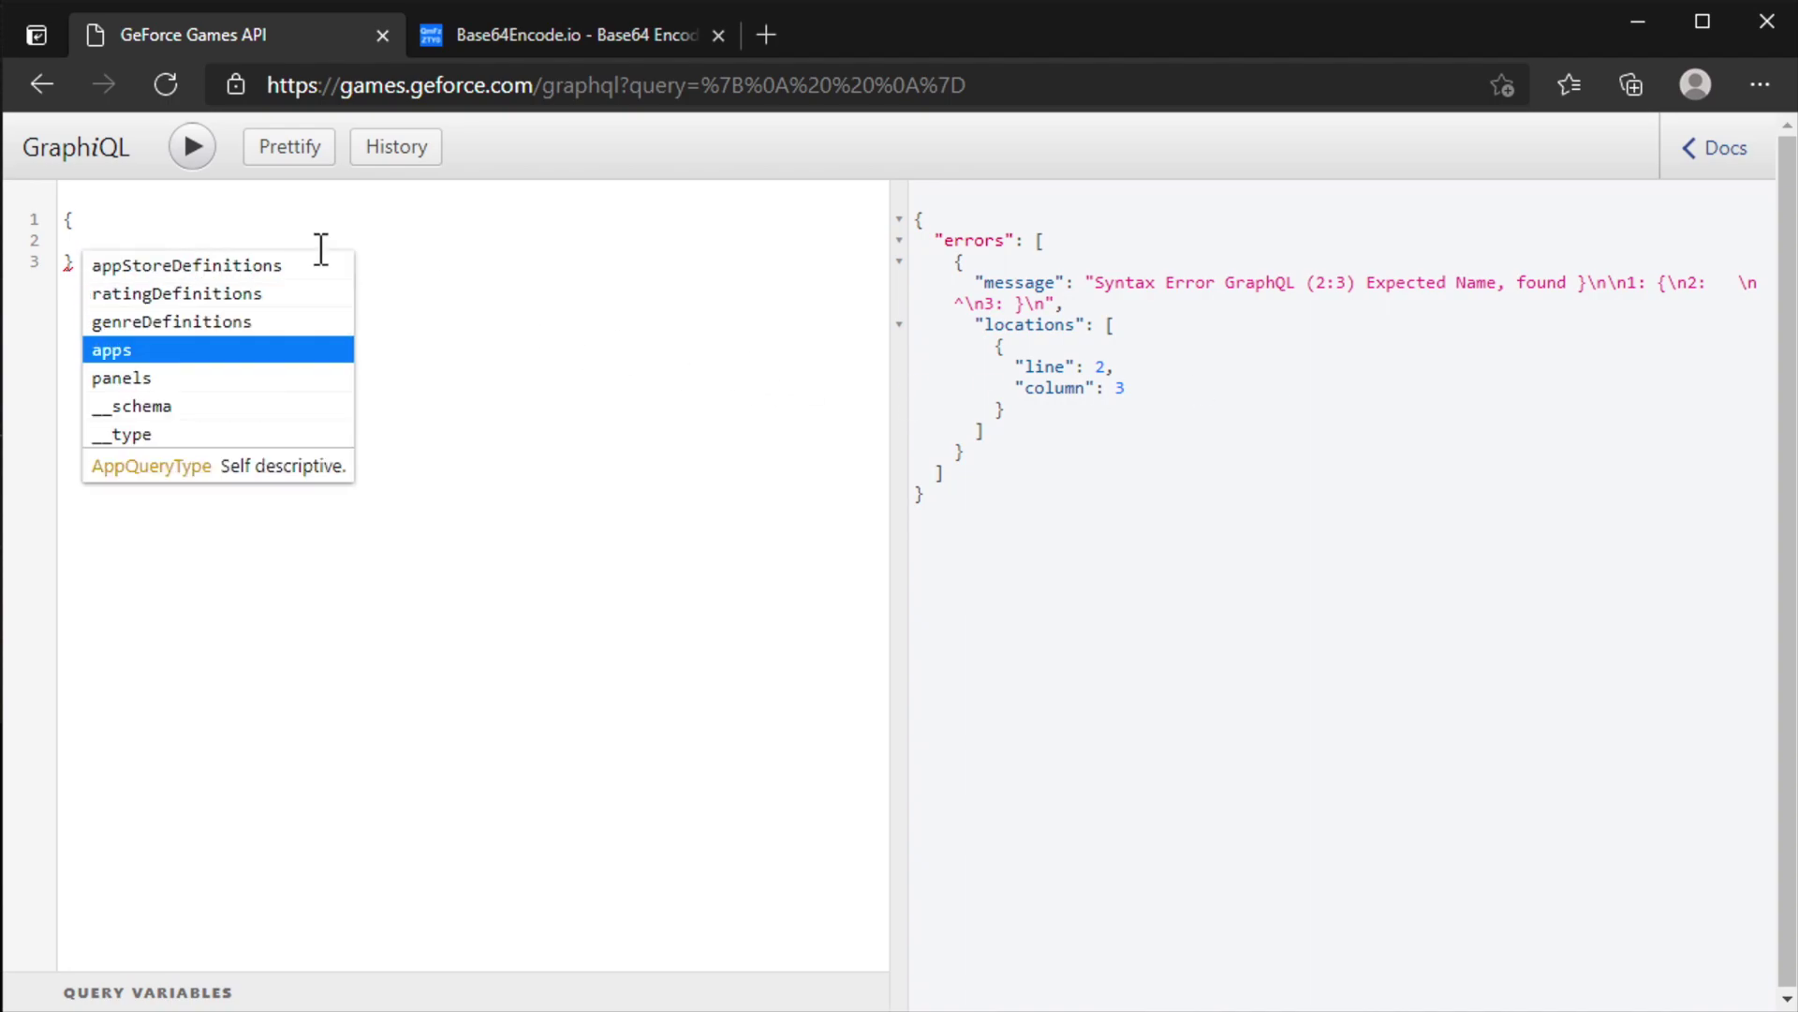
{"action": "key", "text": "Up"}
{"action": "key", "text": "Down"}
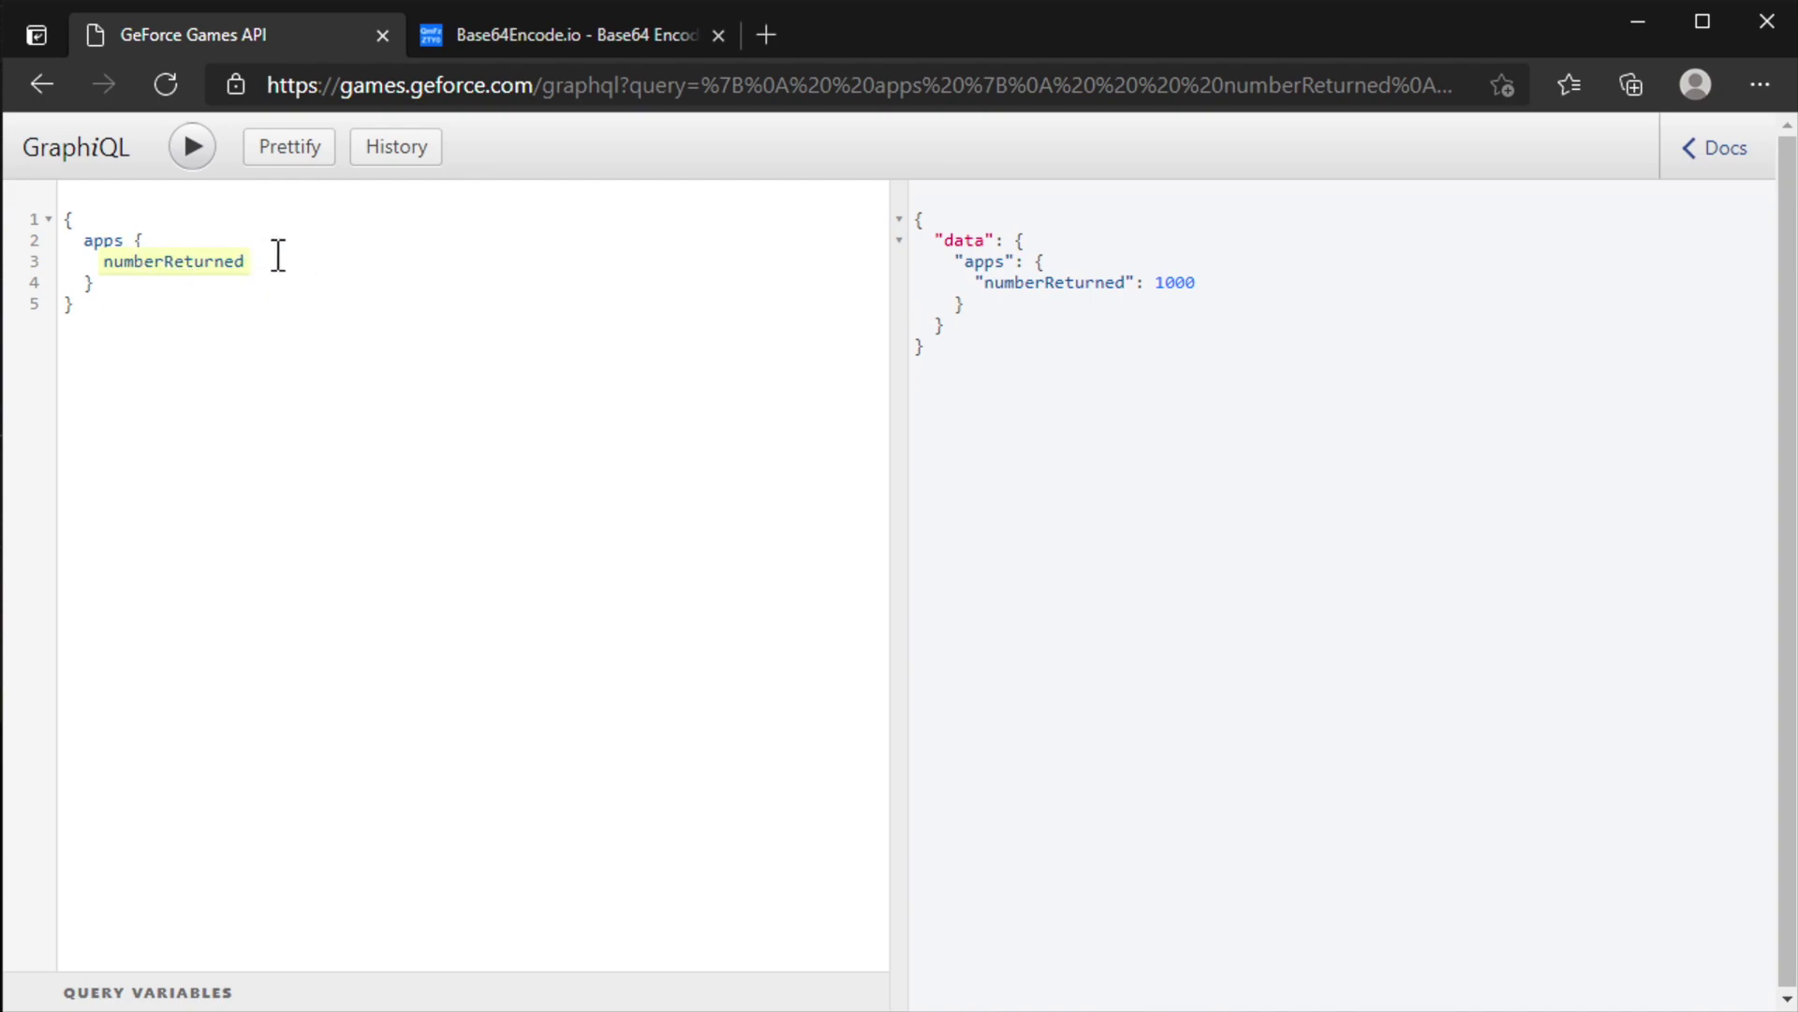
Add the items field below numberReturned and re-run the query to list app ids.
{"action": "left_click", "coordinate": [281, 256]}
{"action": "key", "text": "Return"}
{"action": "key", "text": "ctrl+space"}
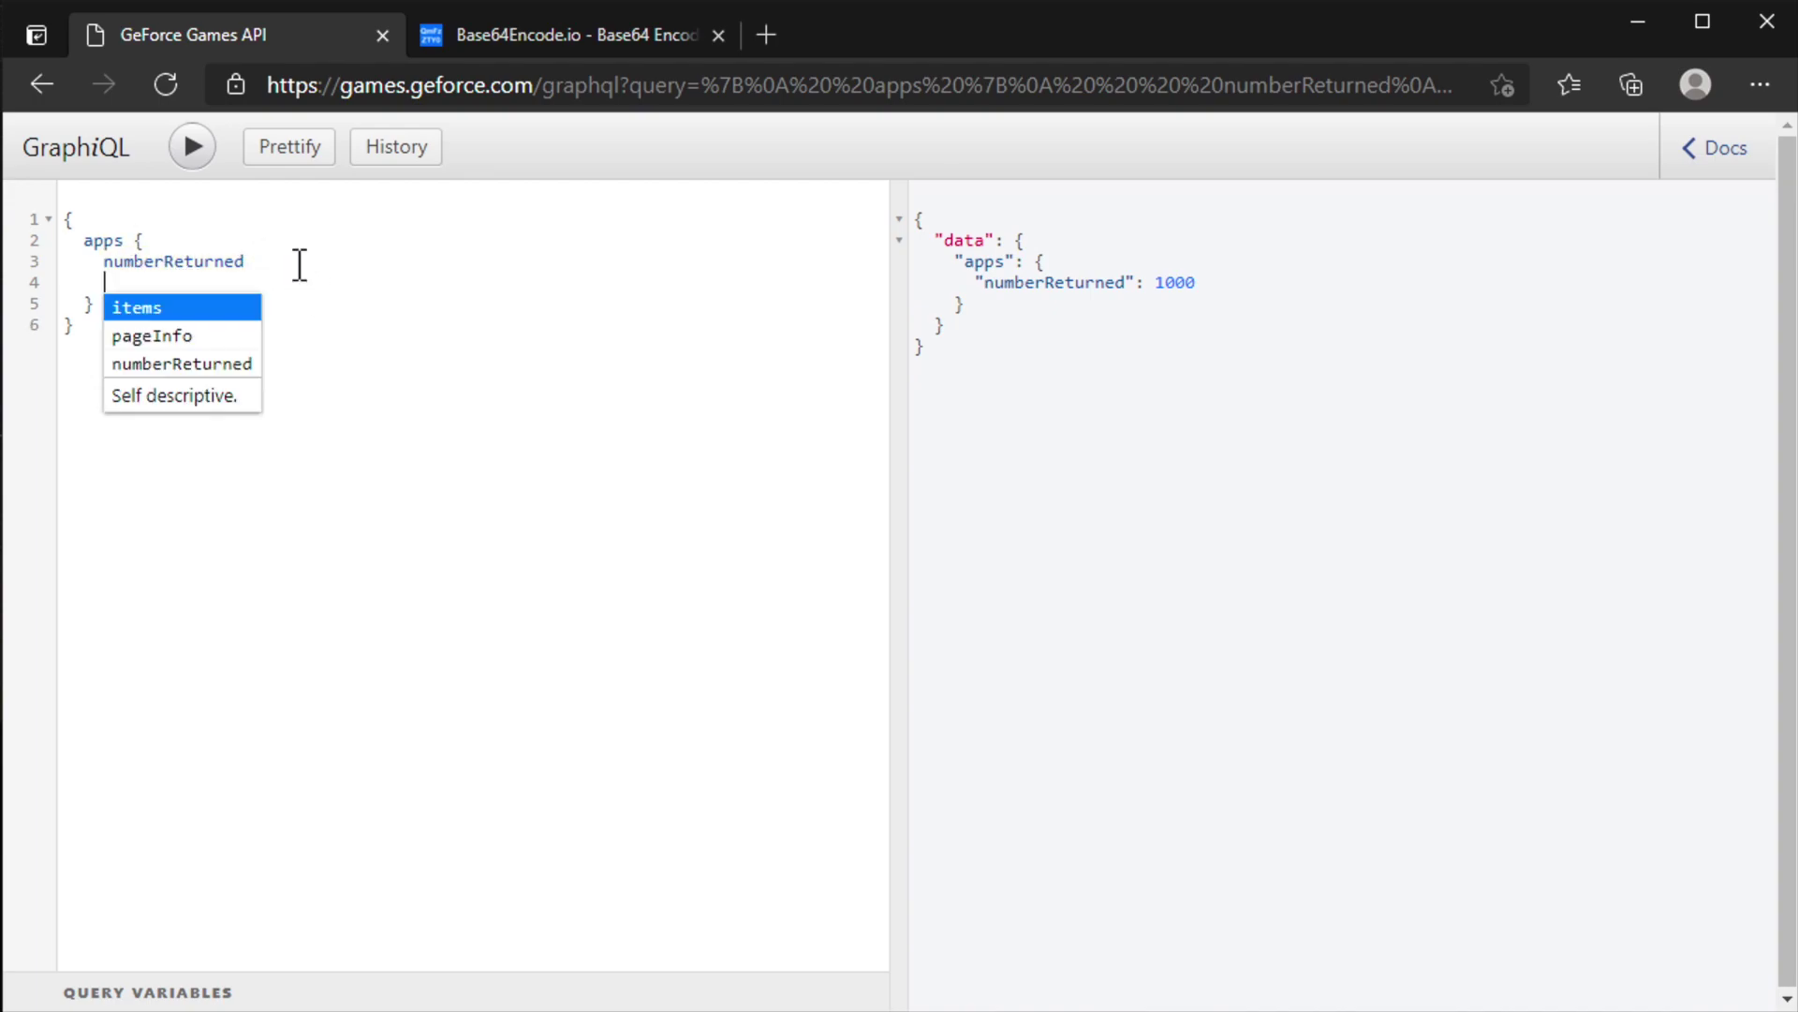
{"action": "key", "text": "Return"}
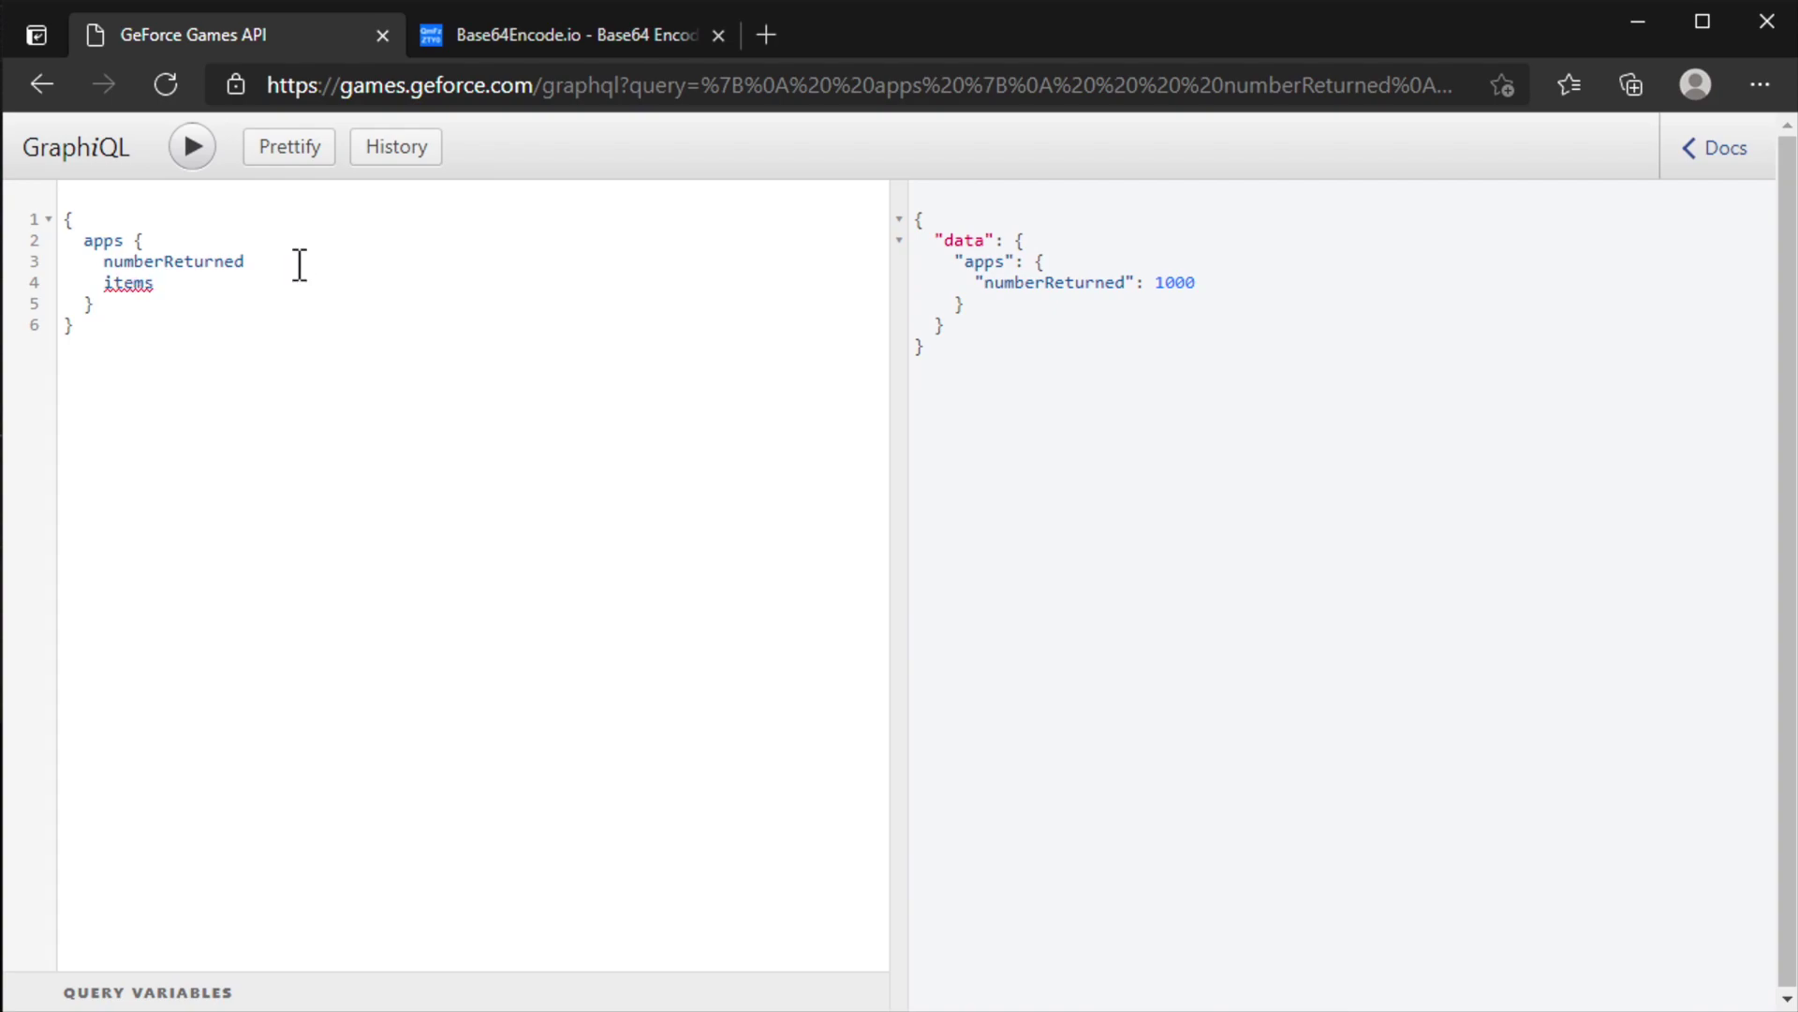
{"action": "left_click", "coordinate": [192, 147]}
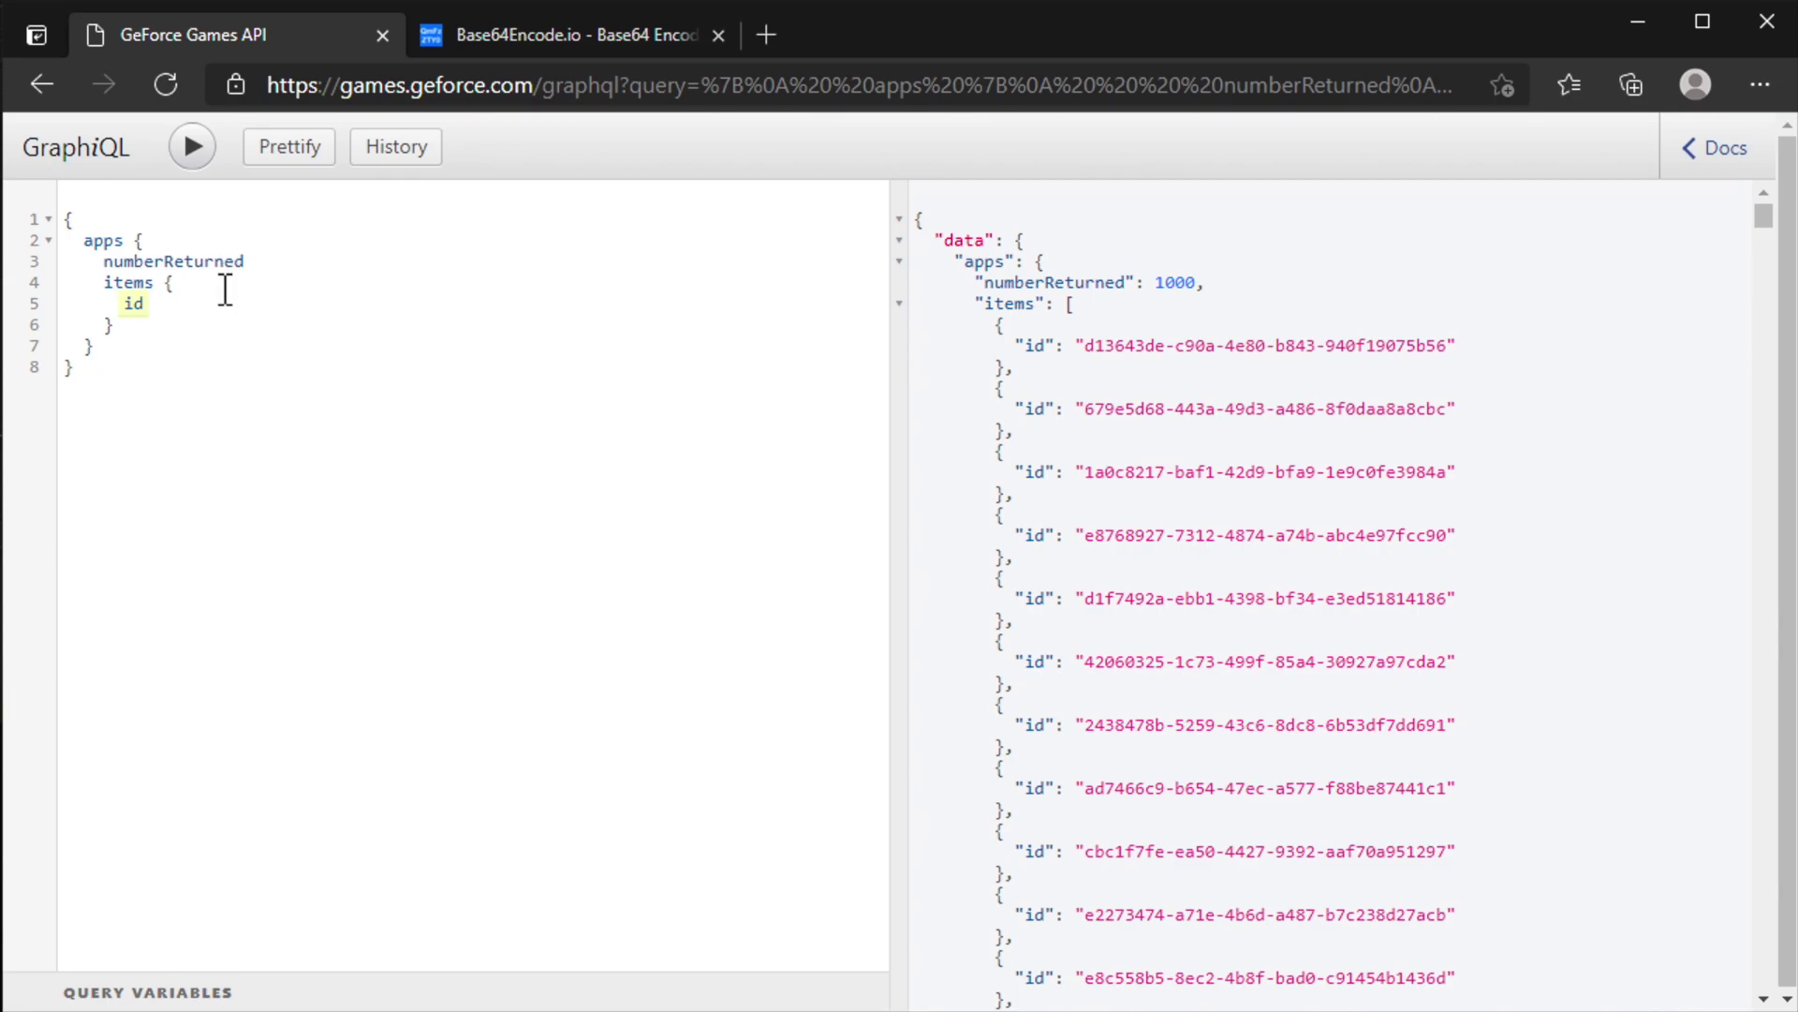
Add pageInfo with endCursor and re-run, returning endCursor 'MTAwMA=='.
{"action": "left_click", "coordinate": [245, 263]}
{"action": "key", "text": "Return"}
{"action": "key", "text": "ctrl+space"}
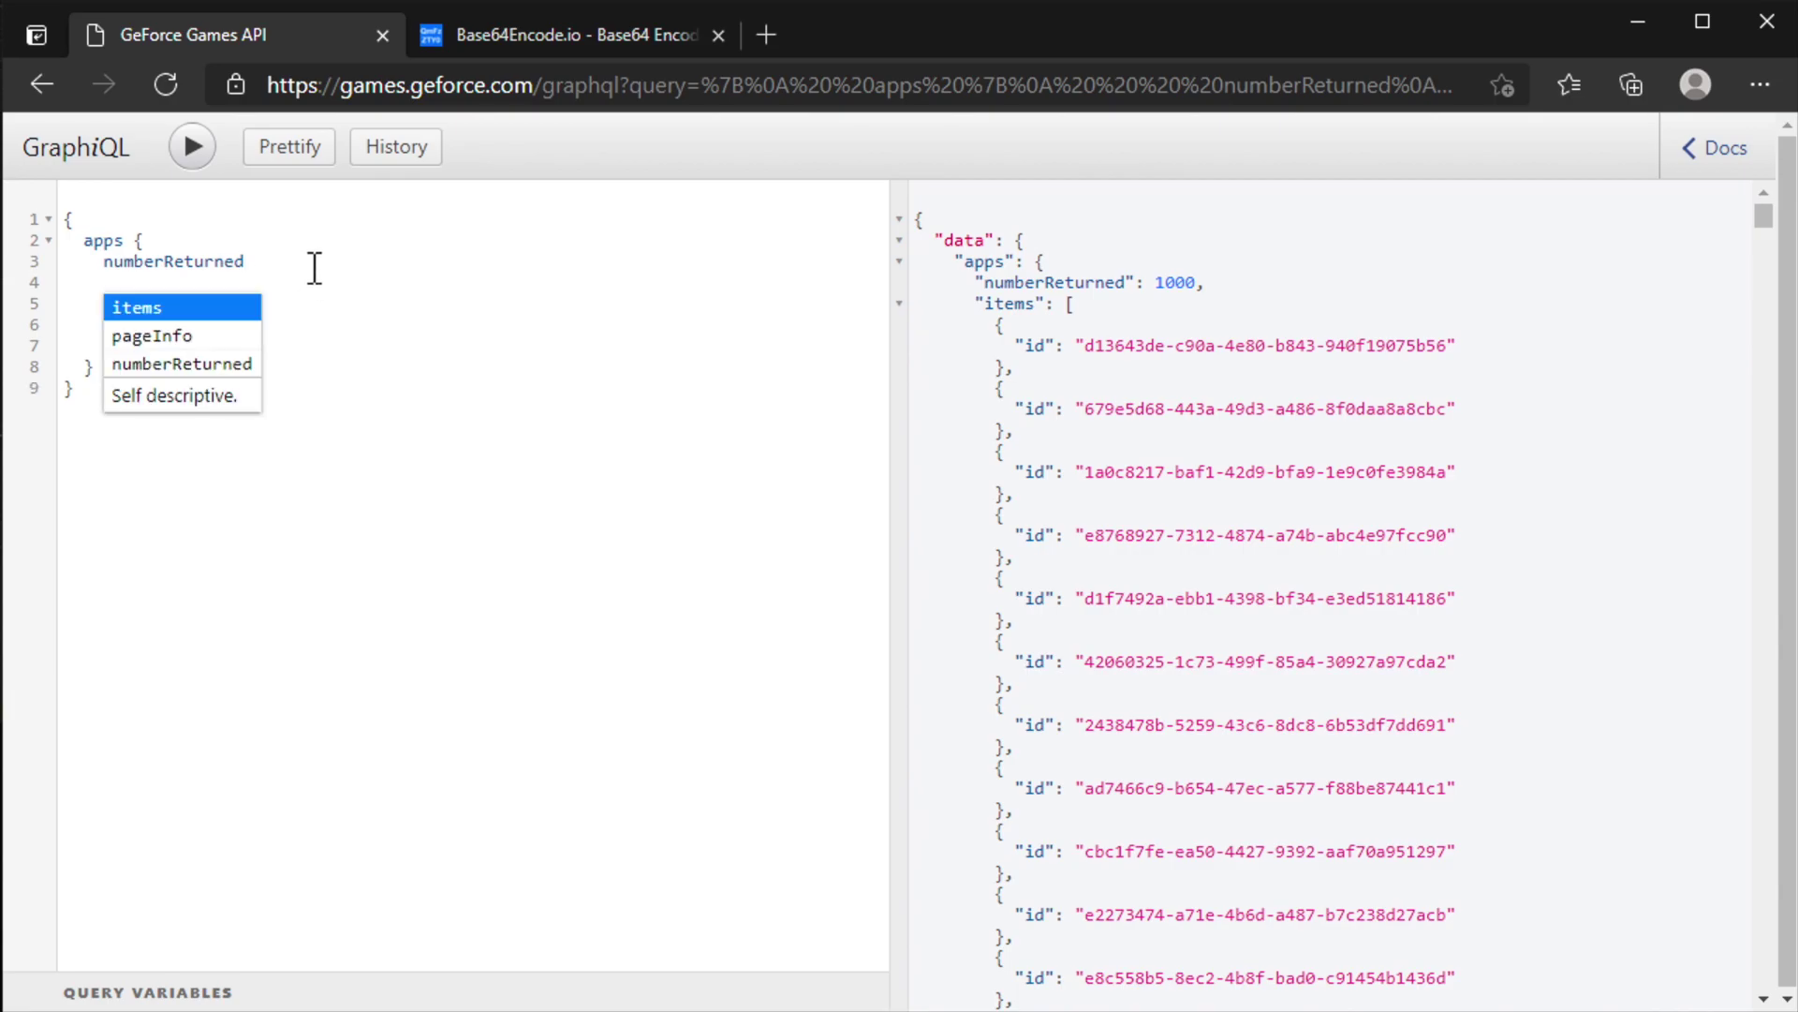
{"action": "key", "text": "Down"}
{"action": "key", "text": "Return"}
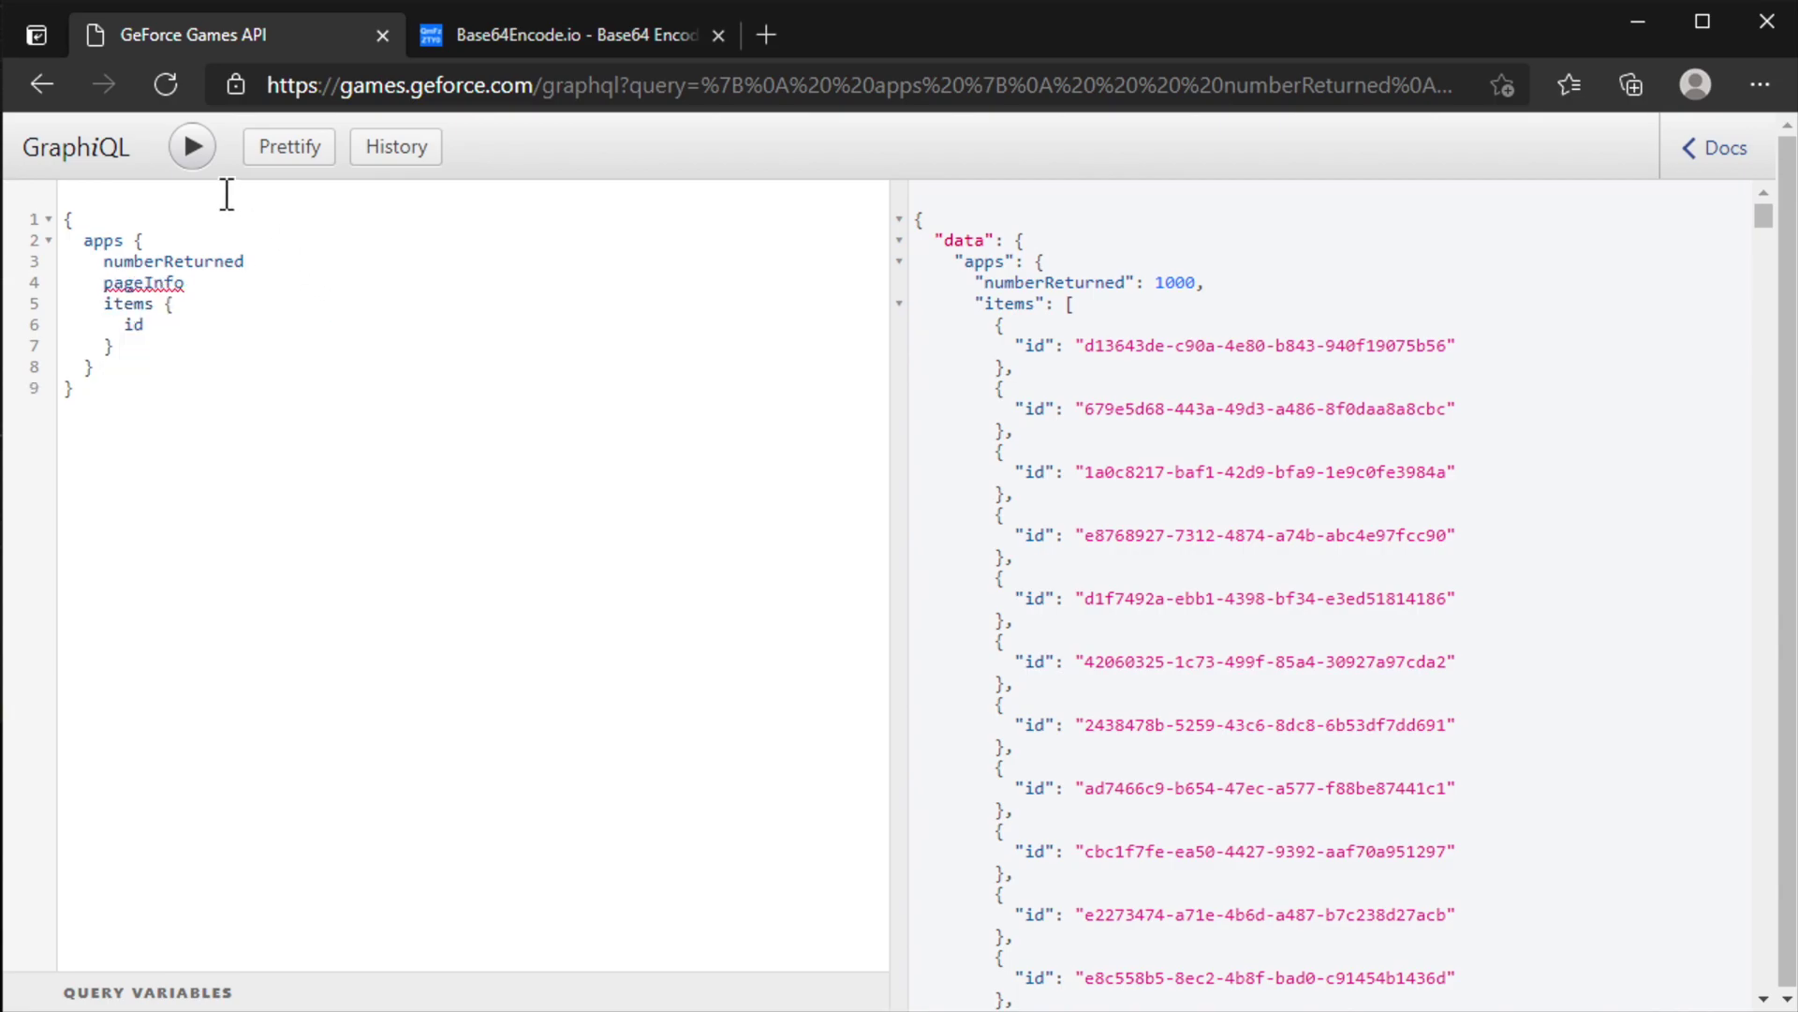
{"action": "left_click", "coordinate": [193, 146]}
{"action": "type", "text": "endCursor"}
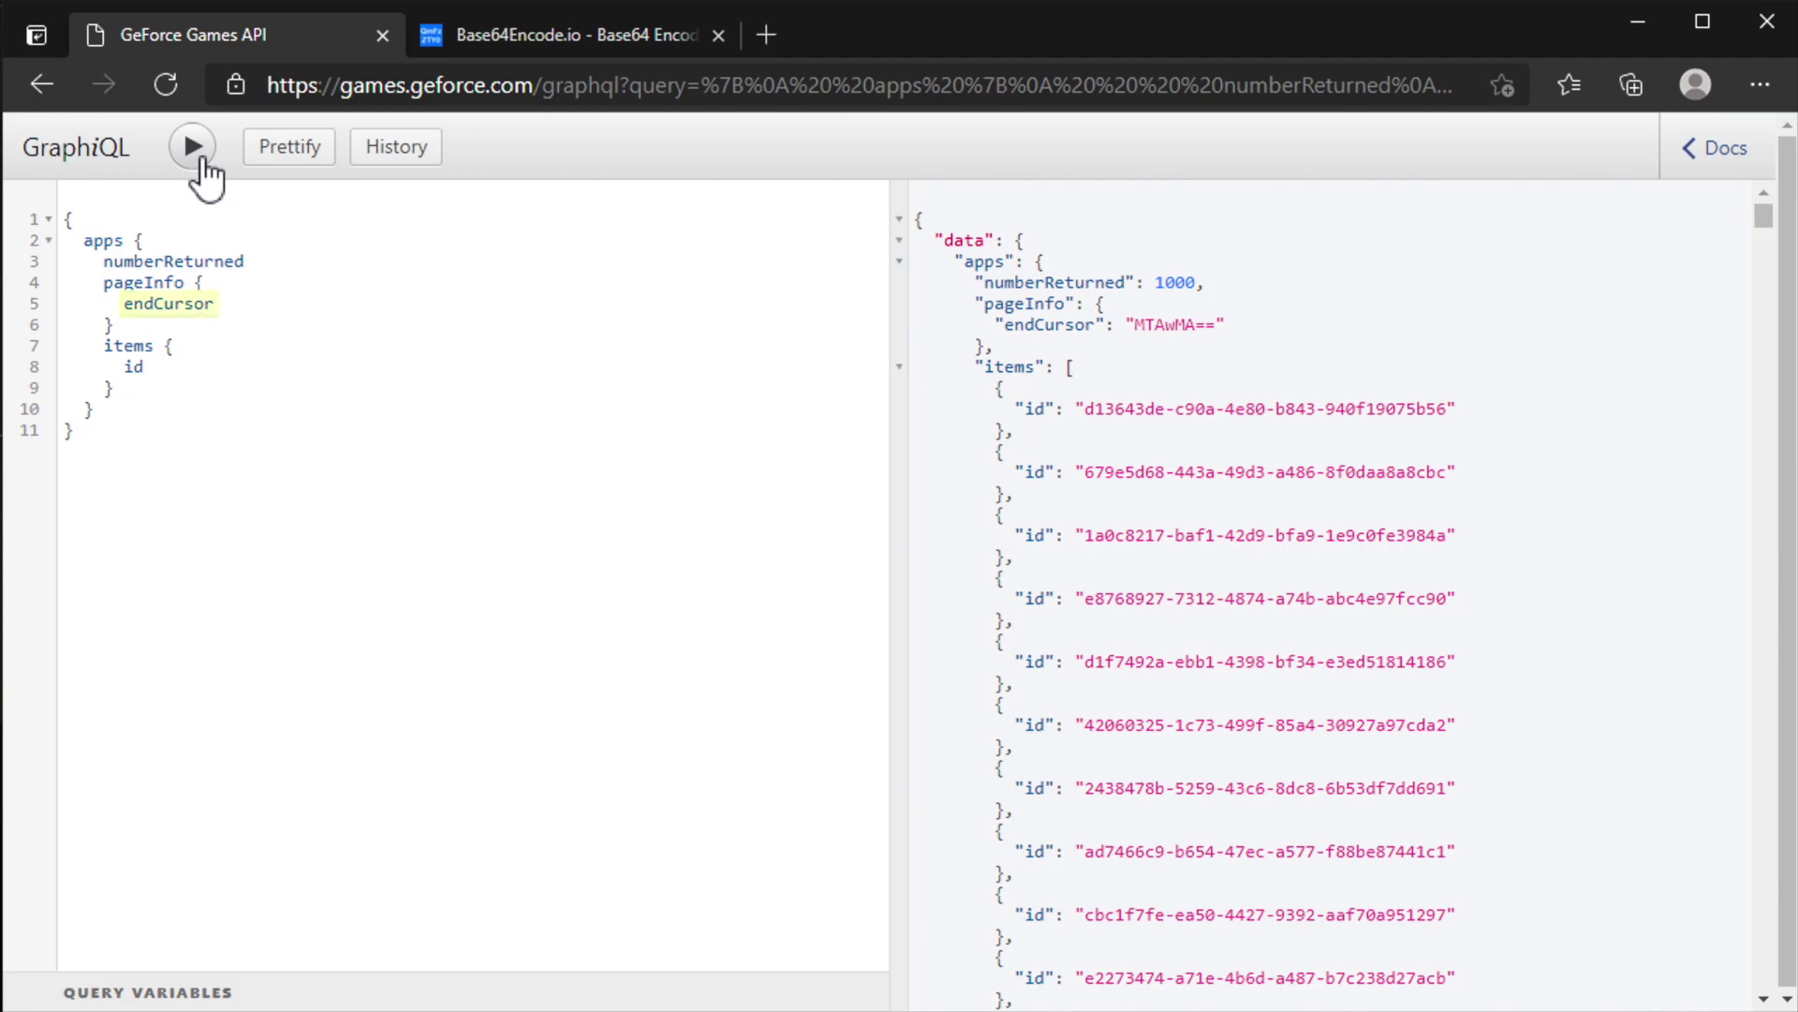
{"action": "left_click", "coordinate": [208, 372]}
Add the title and shortDescription fields under items via autocomplete.
{"action": "key", "text": "Return"}
{"action": "key", "text": "Down"}
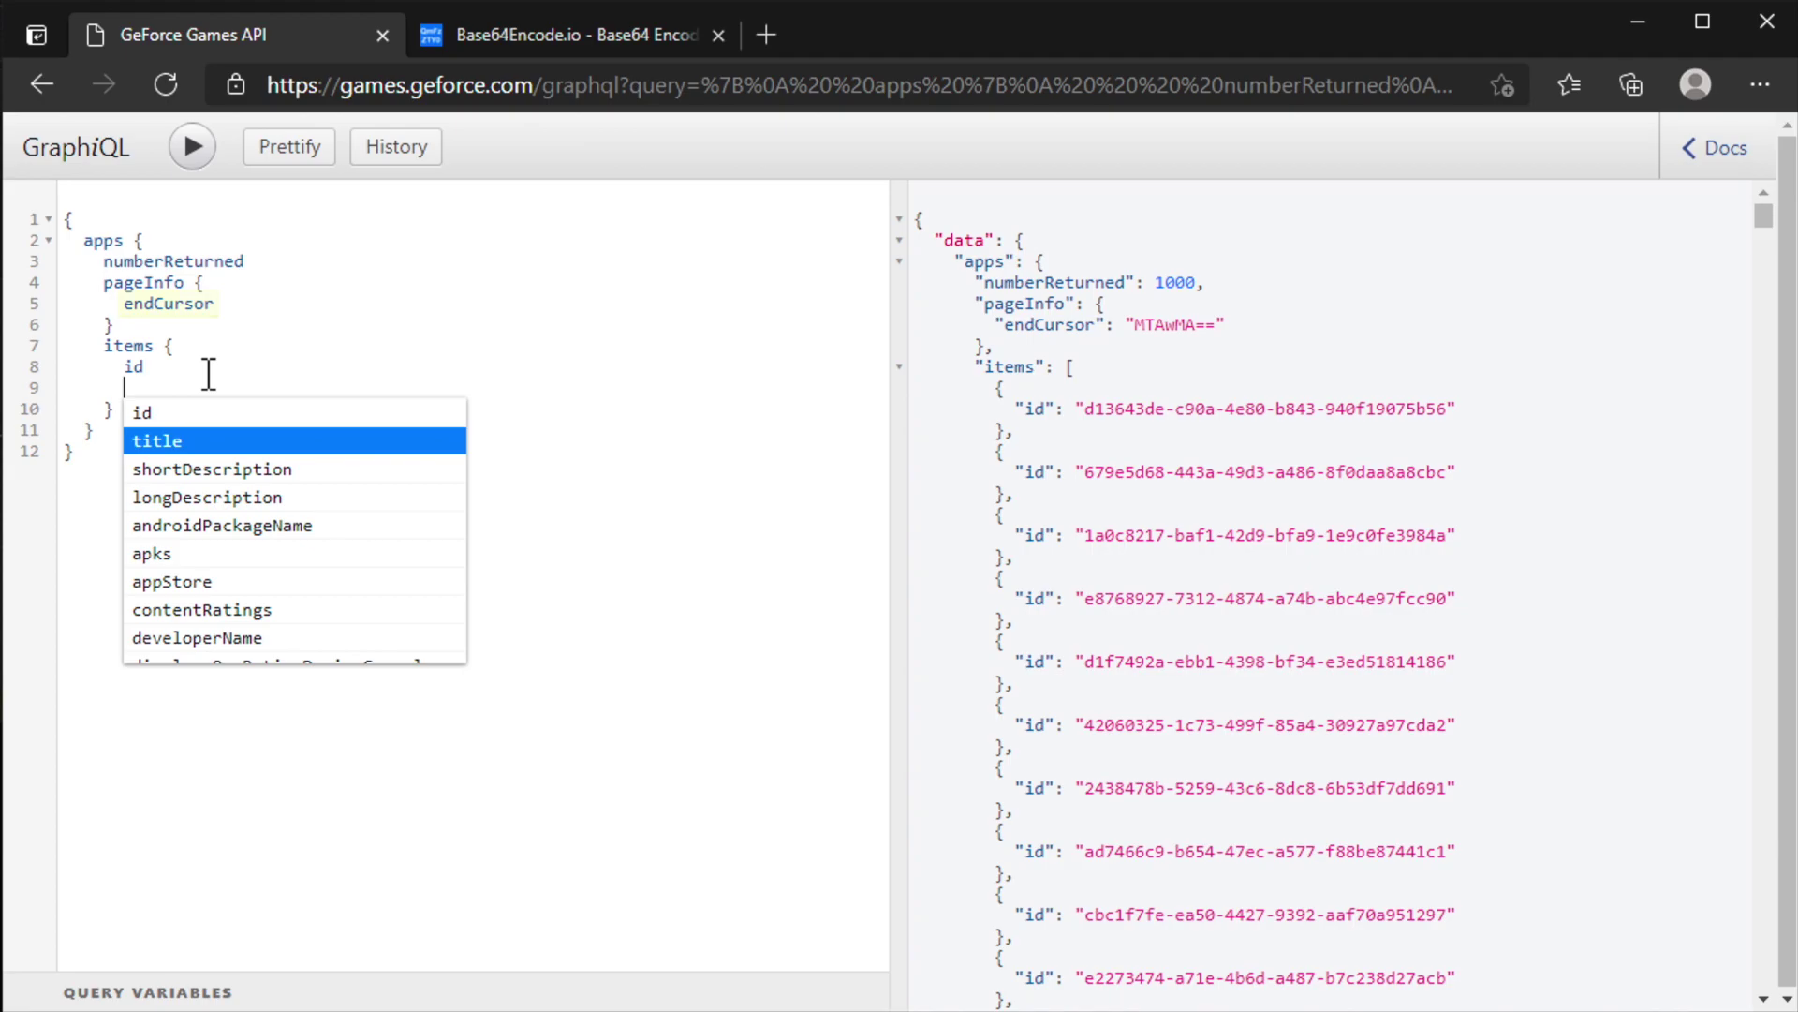
{"action": "key", "text": "Return"}
{"action": "key", "text": "Return"}
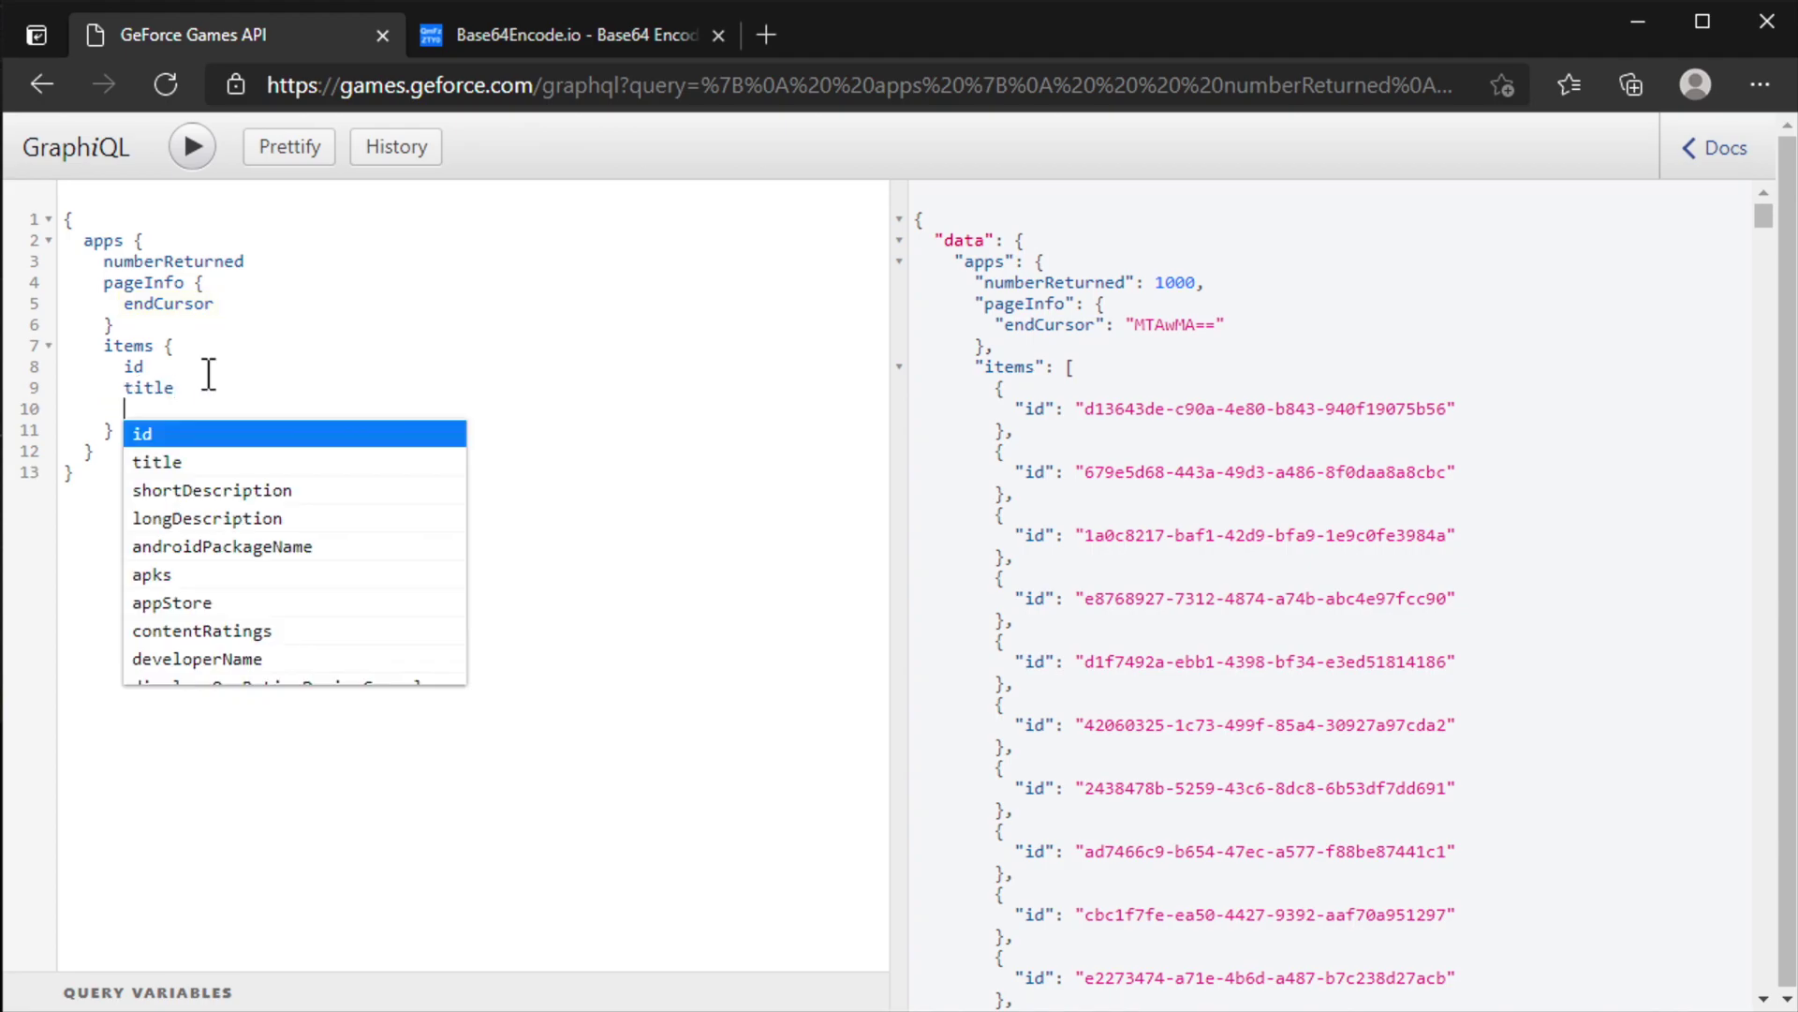
{"action": "key", "text": "Down"}
{"action": "key", "text": "Down"}
{"action": "key", "text": "Down"}
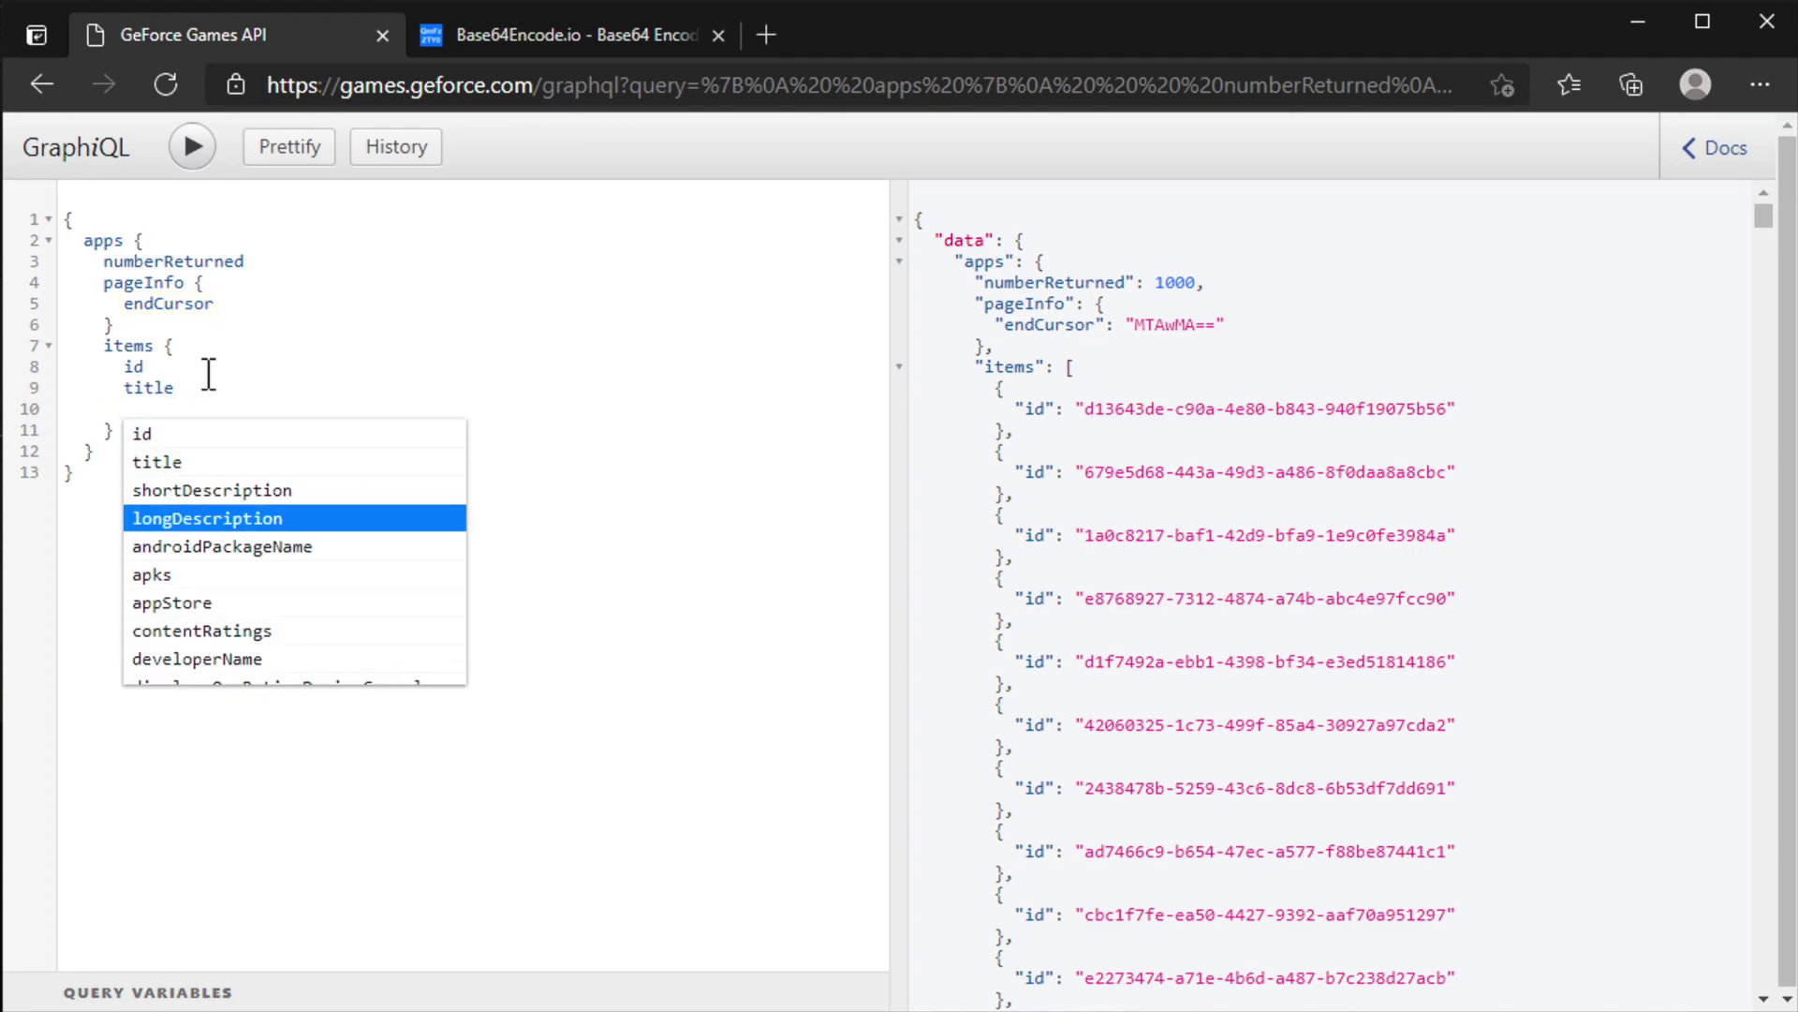
{"action": "key", "text": "Up"}
{"action": "key", "text": "Return"}
{"action": "key", "text": "Return"}
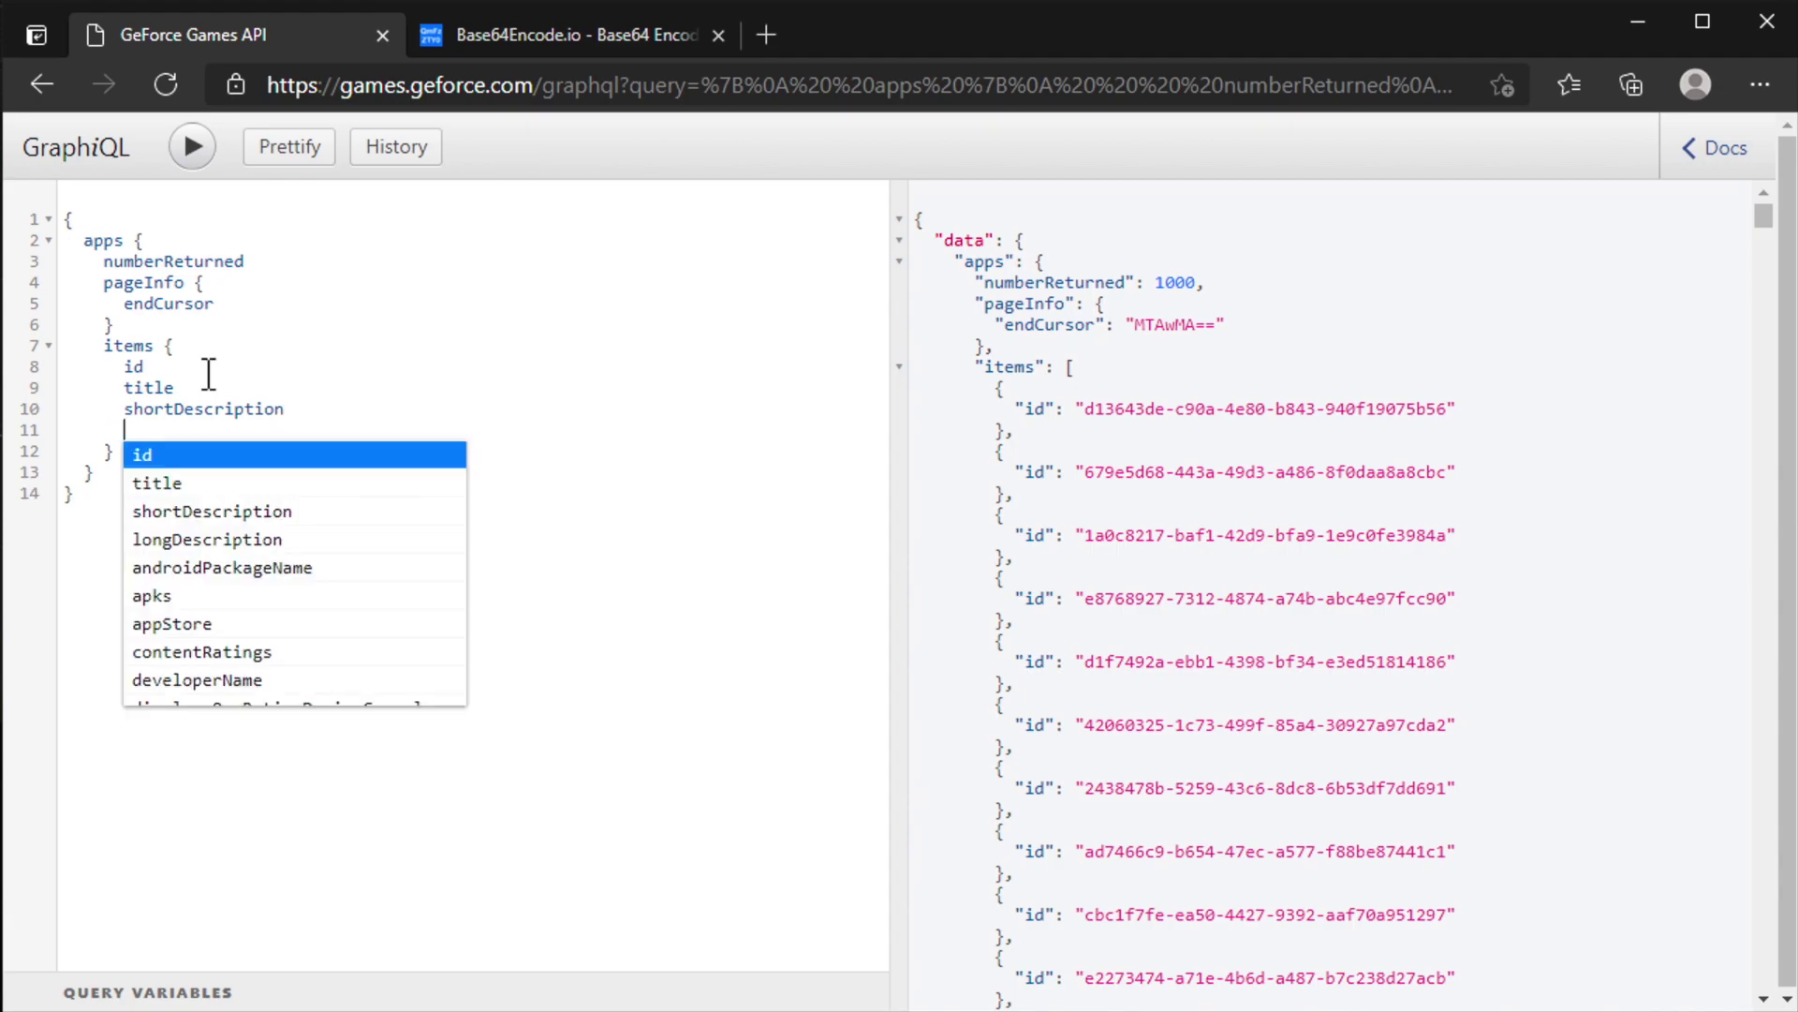
Add longDescription and developerName to the items block from the suggestions.
{"action": "key", "text": "Down"}
{"action": "key", "text": "Down"}
{"action": "key", "text": "Down"}
{"action": "key", "text": "Tab"}
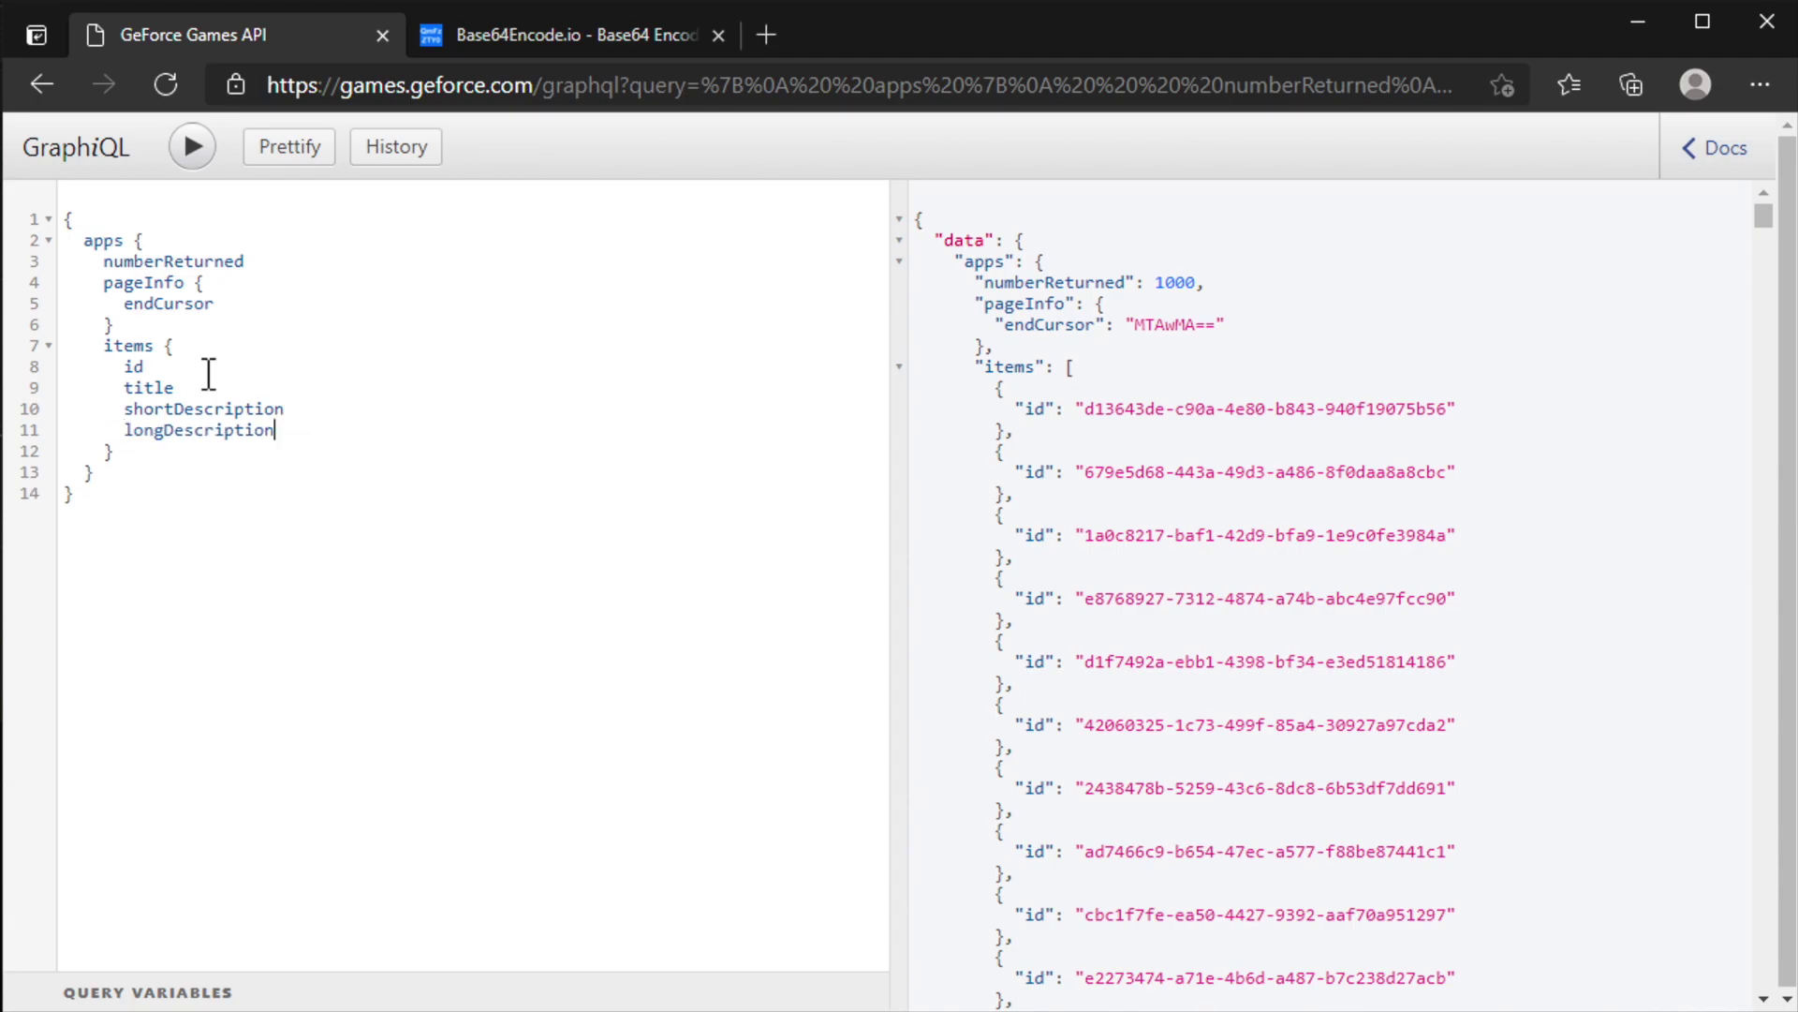
{"action": "key", "text": "Return"}
{"action": "key", "text": "ctrl+space"}
{"action": "key", "text": "Down"}
{"action": "key", "text": "Down"}
{"action": "key", "text": "Down"}
{"action": "key", "text": "Down"}
{"action": "key", "text": "Down"}
{"action": "key", "text": "Down"}
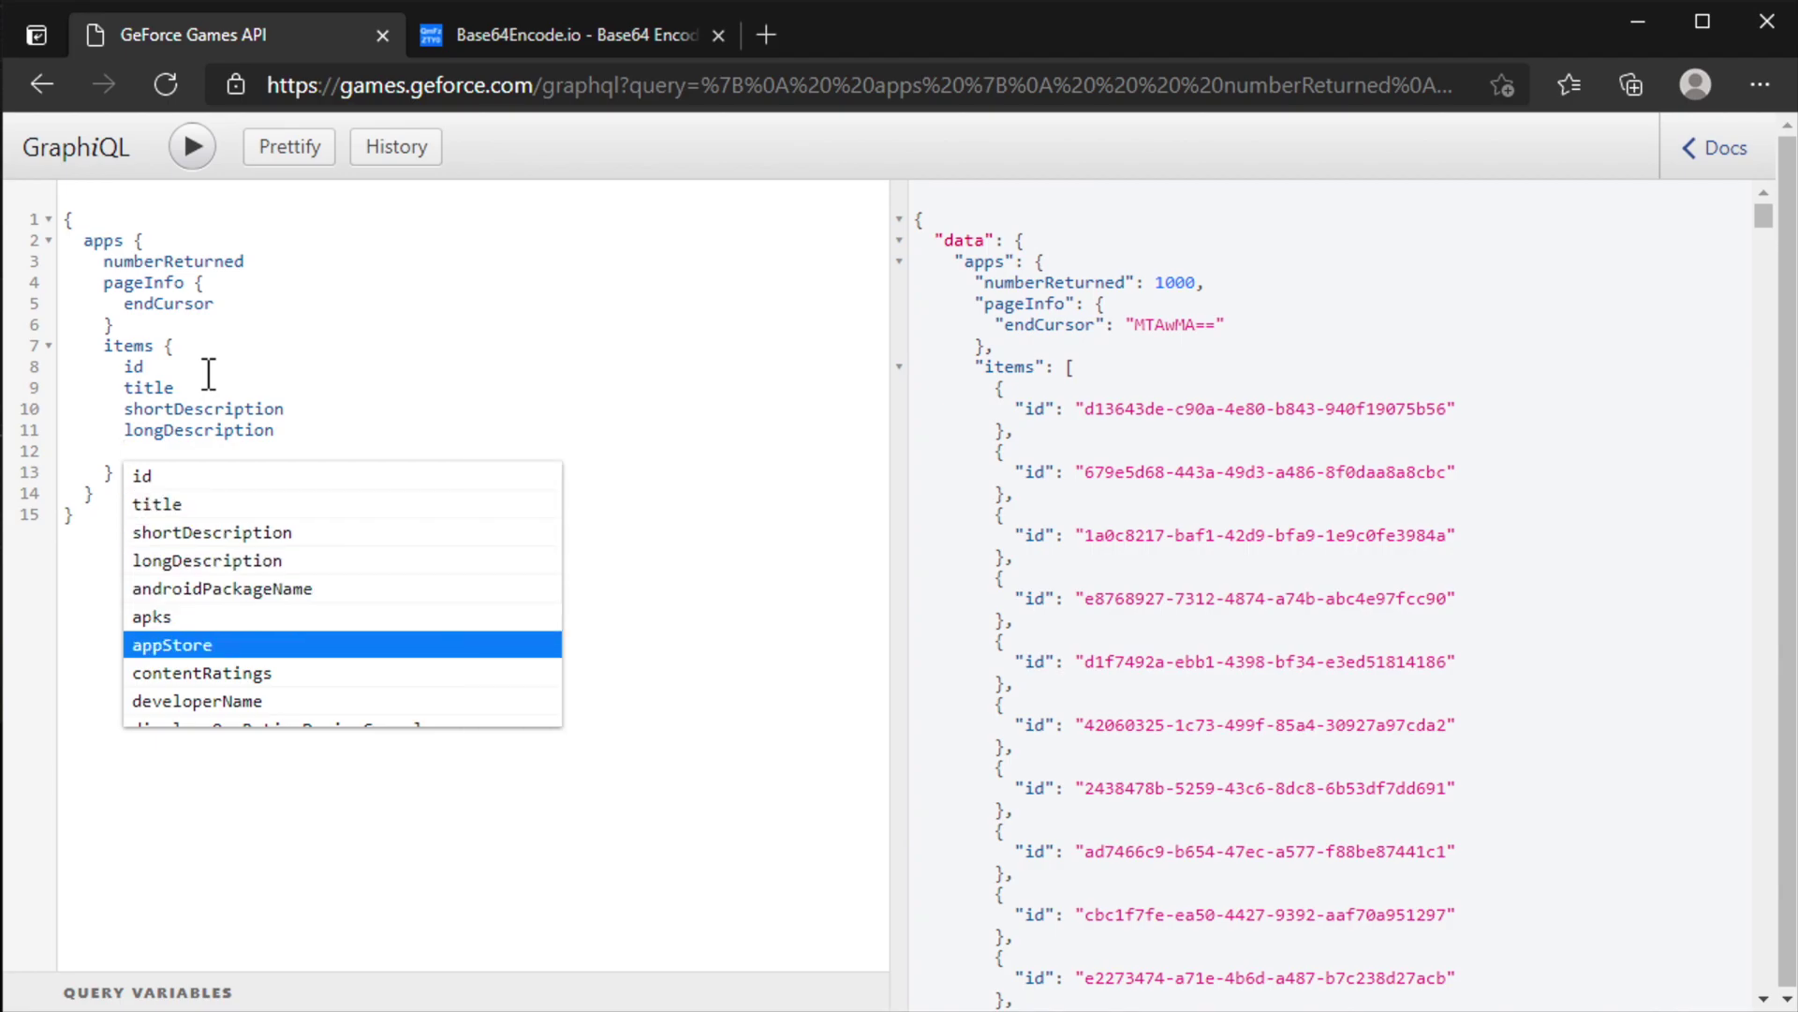
{"action": "key", "text": "Down"}
{"action": "key", "text": "Down"}
{"action": "key", "text": "Return"}
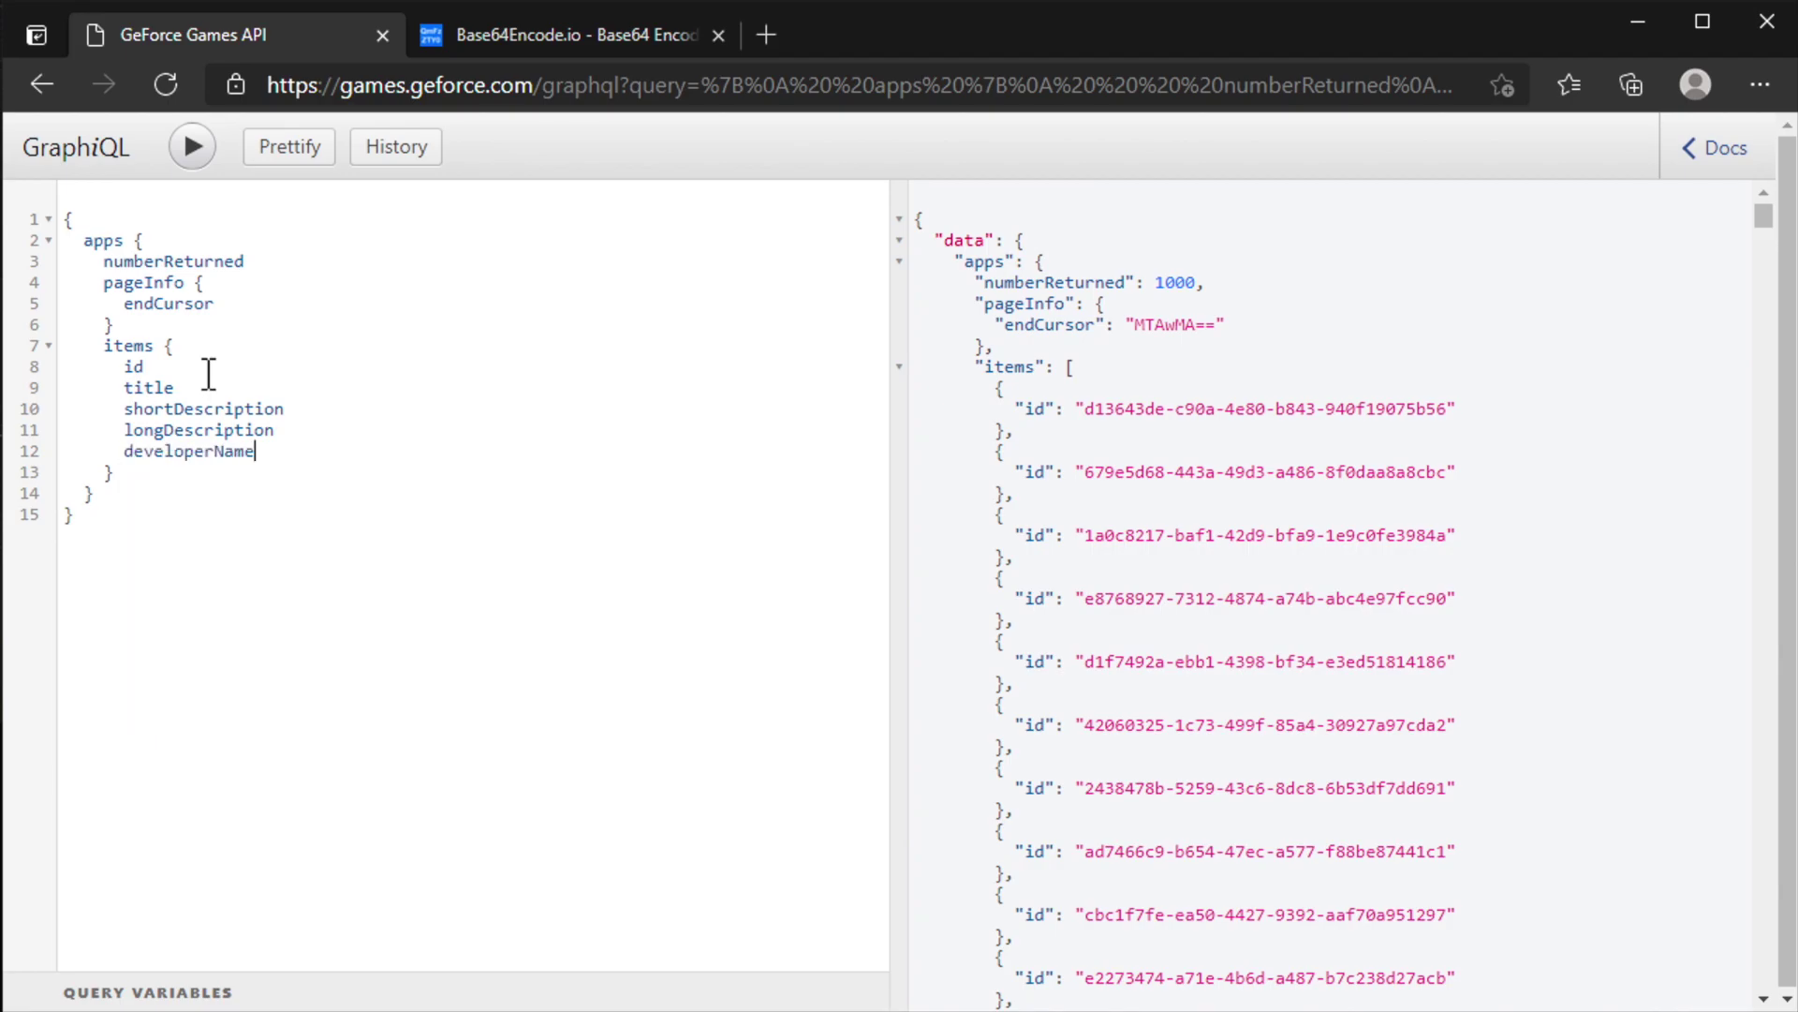
{"action": "key", "text": "Return"}
Browse the item field suggestions, such as displaysOwnRatingDuringGameplay, for another field.
{"action": "key", "text": "ctrl+space"}
{"action": "key", "text": "Down"}
{"action": "key", "text": "Down"}
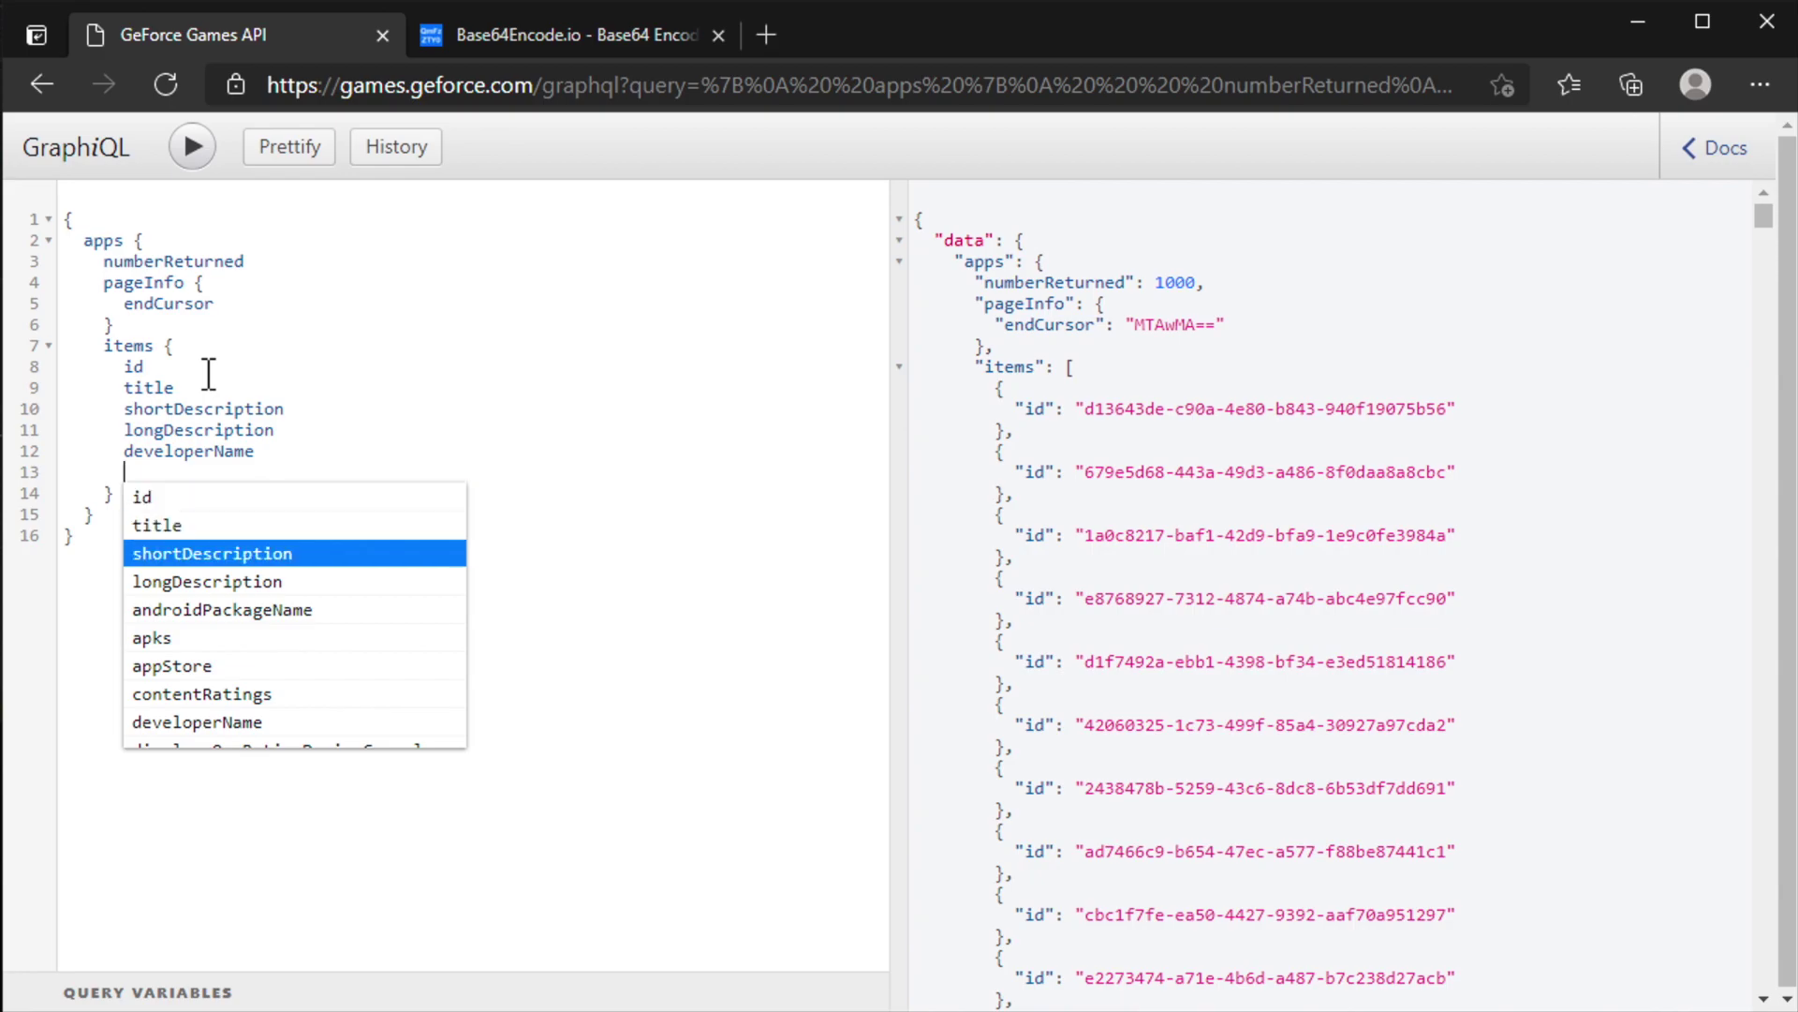
{"action": "key", "text": "Down"}
{"action": "key", "text": "Down"}
{"action": "key", "text": "Down"}
{"action": "key", "text": "Down"}
{"action": "key", "text": "Down"}
{"action": "key", "text": "Down"}
{"action": "key", "text": "Down"}
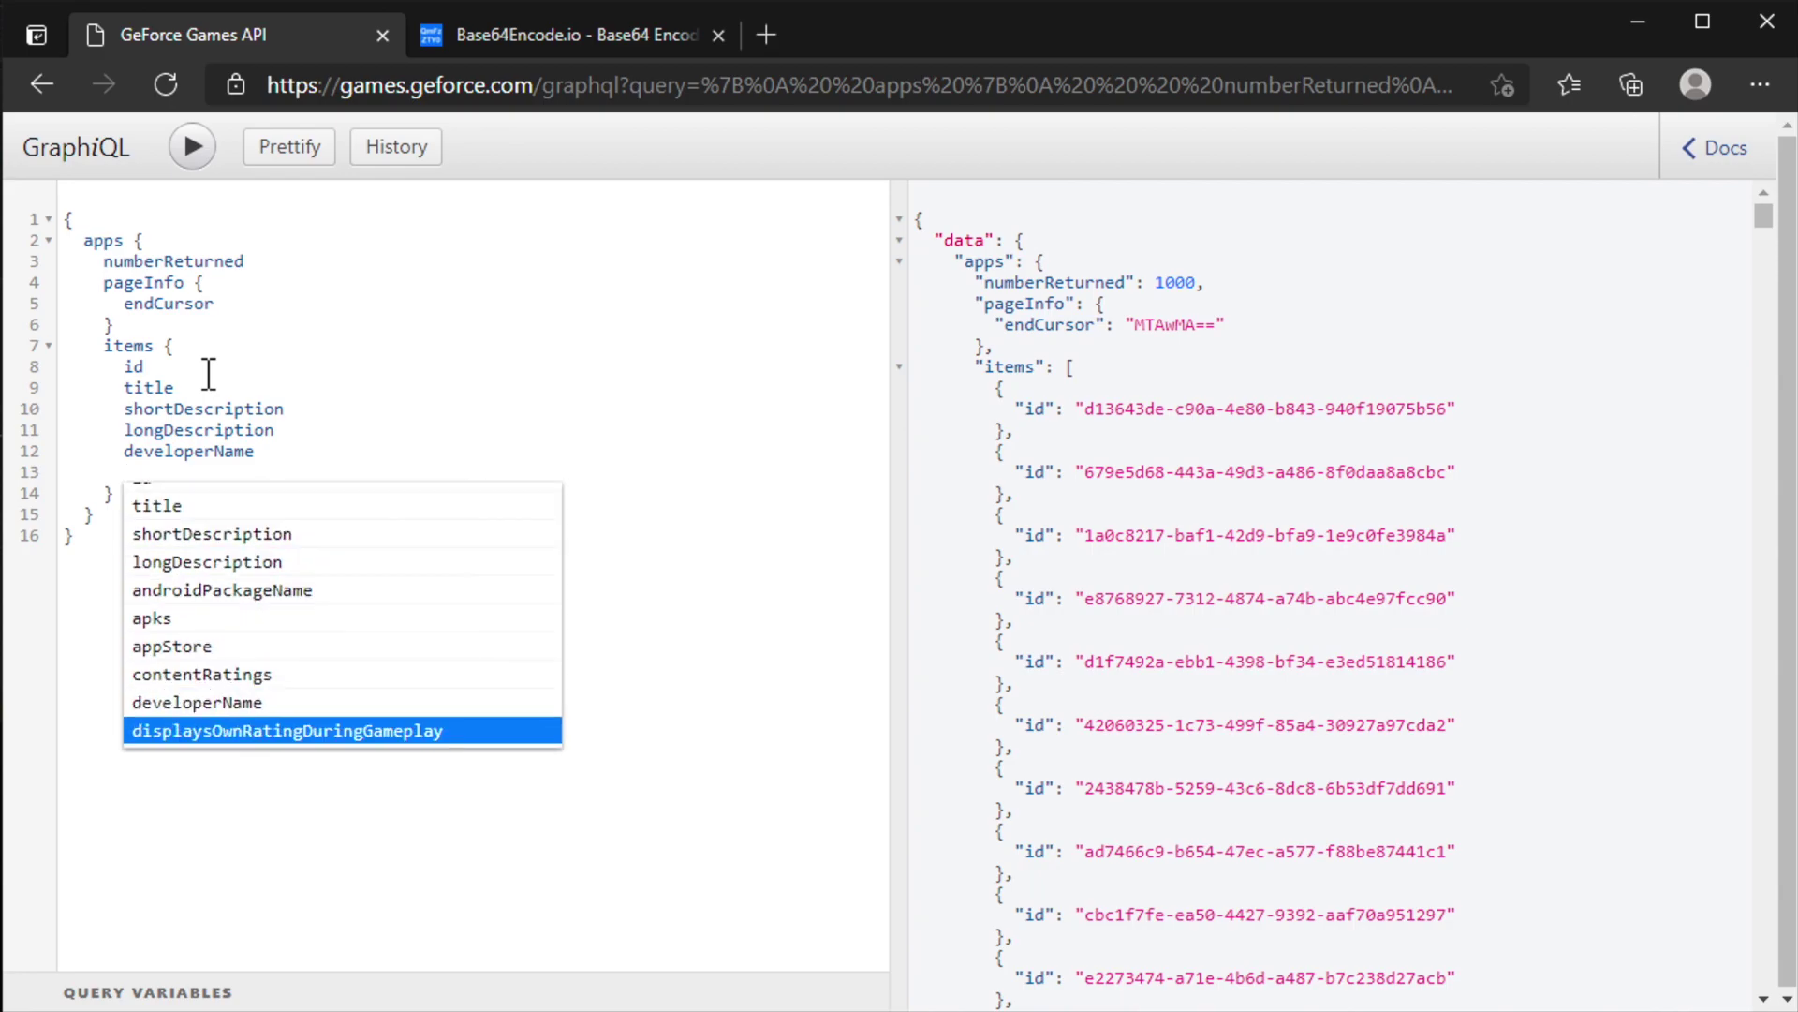
{"action": "key", "text": "Down"}
{"action": "key", "text": "Down"}
{"action": "key", "text": "Down"}
{"action": "key", "text": "Down"}
{"action": "key", "text": "Down"}
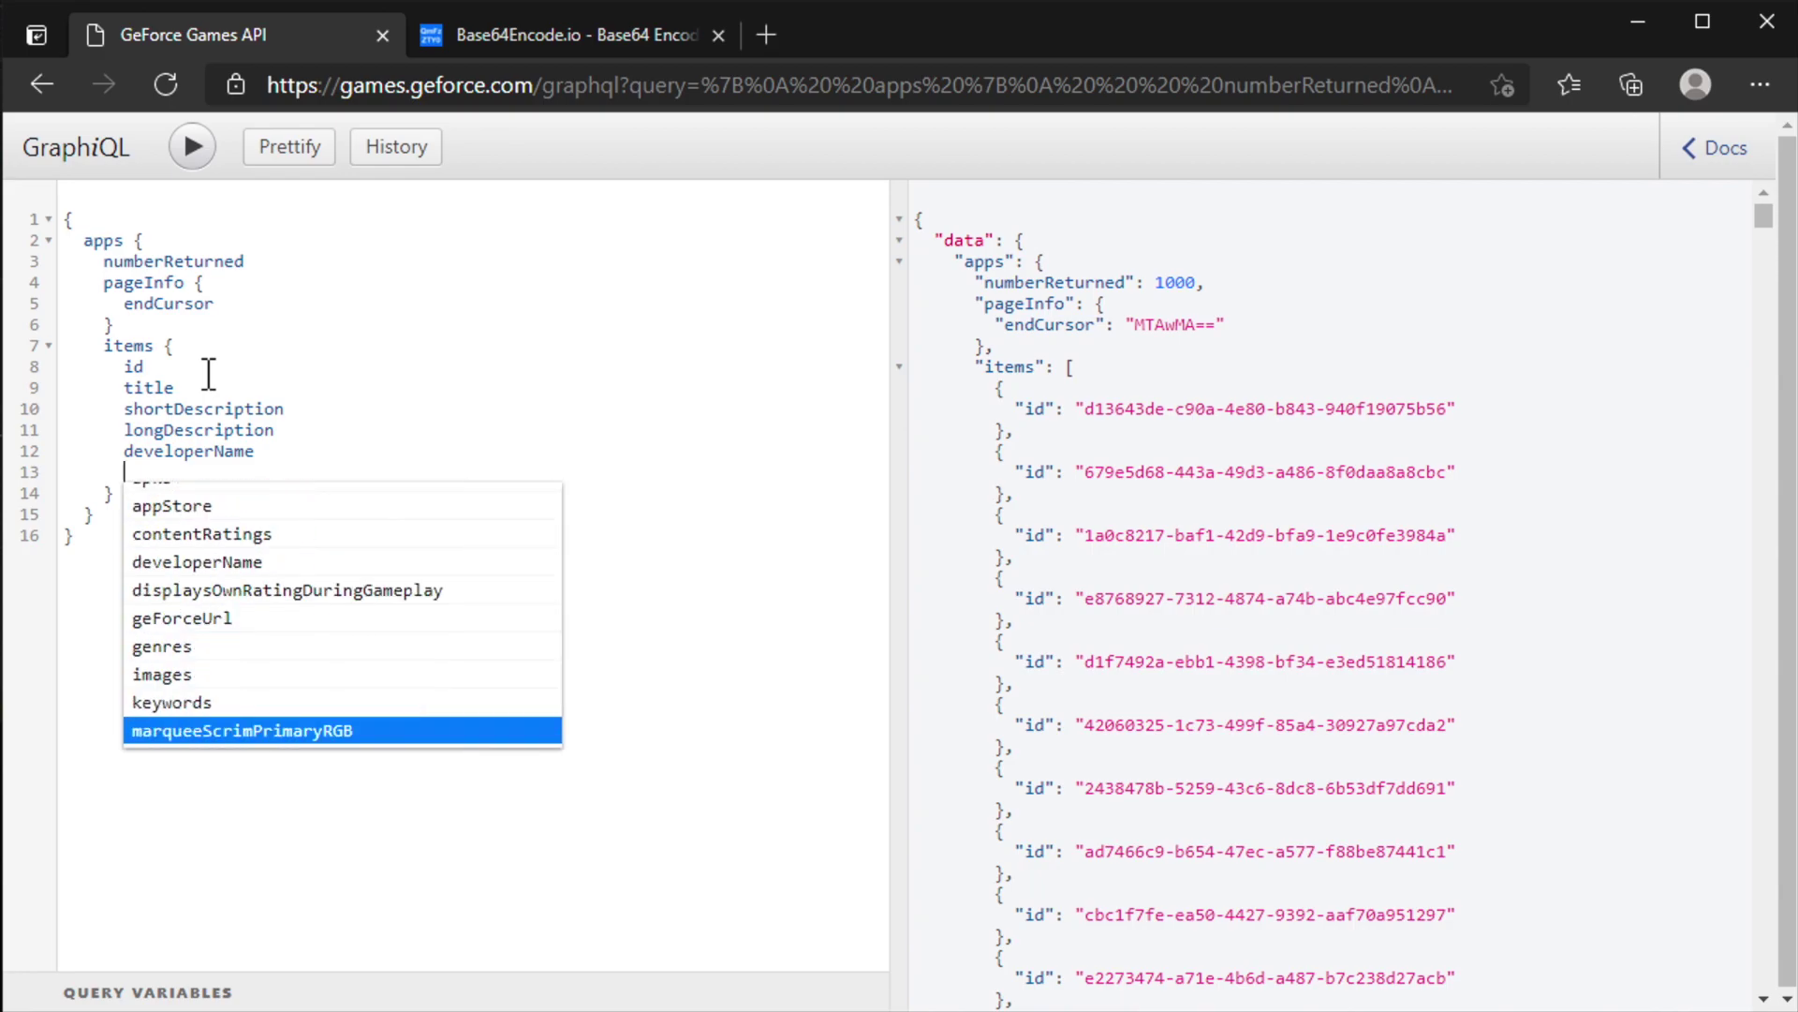
{"action": "key", "text": "Down"}
{"action": "key", "text": "Up"}
{"action": "key", "text": "Up"}
{"action": "key", "text": "Up"}
{"action": "type", "text": "\\"}
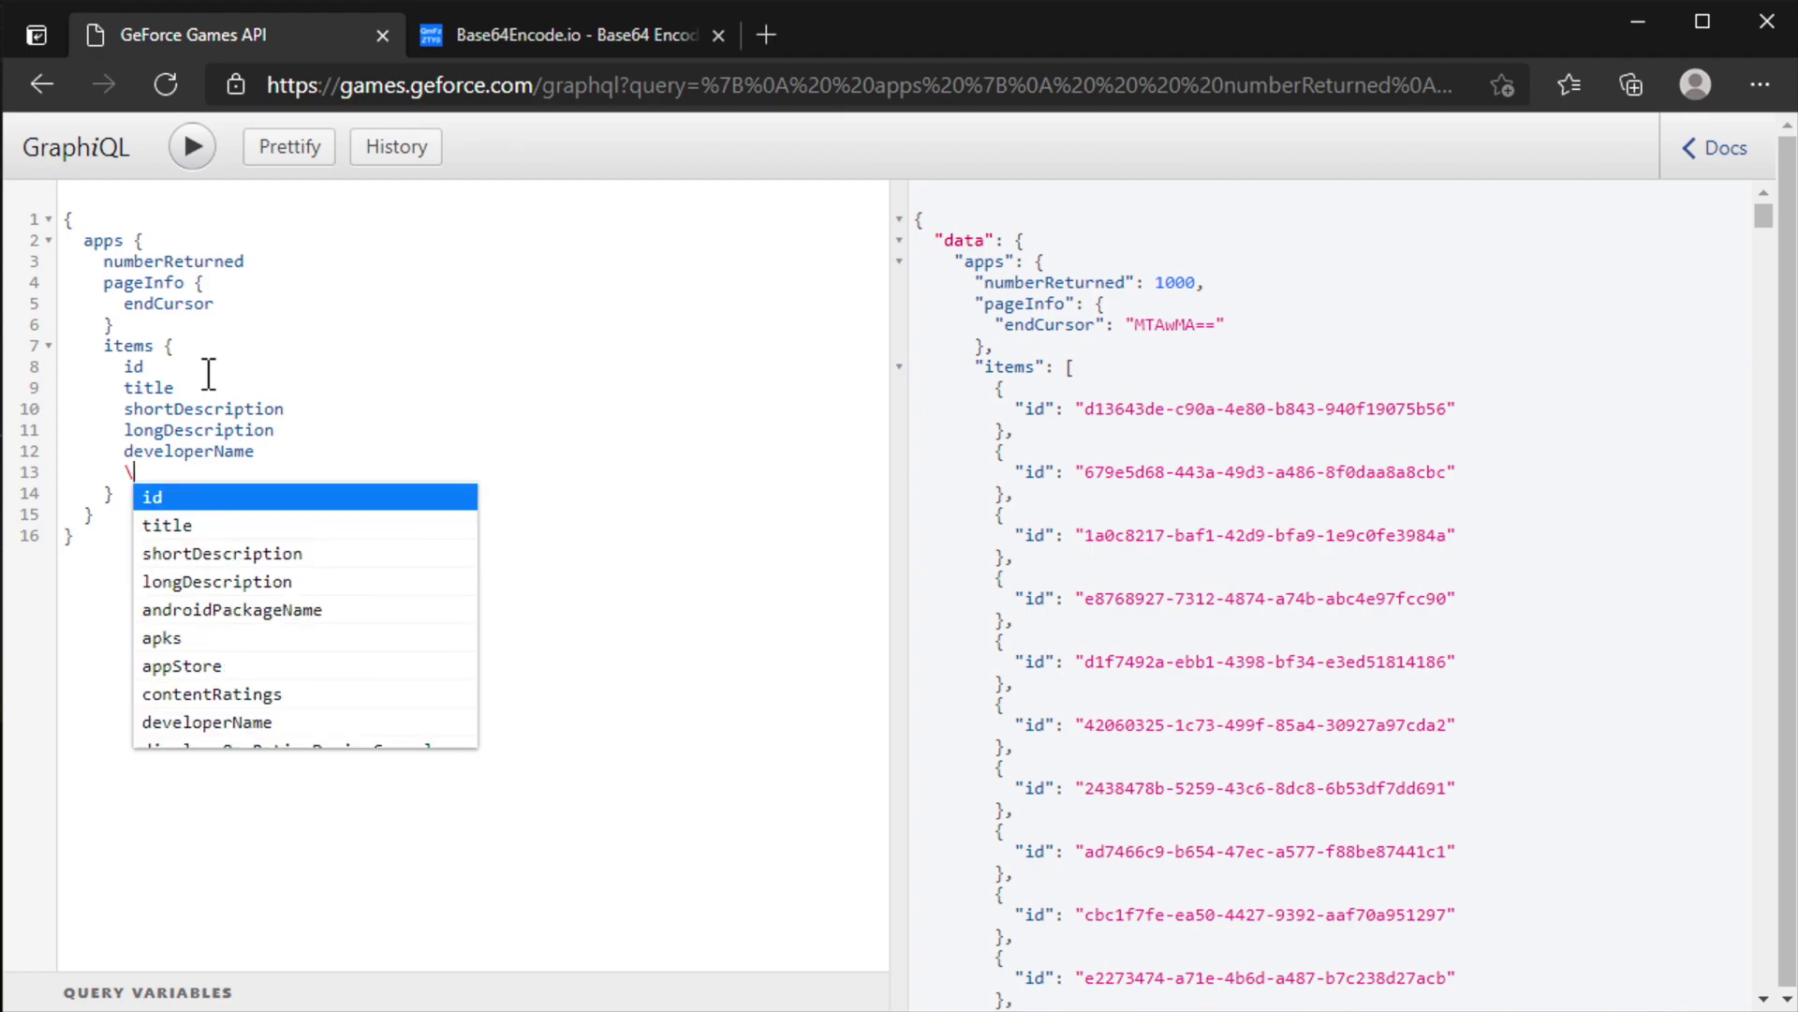
Remove the stray backslash and add images and publisherName to the query.
{"action": "key", "text": "BackSpace"}
{"action": "type", "text": "mages"}
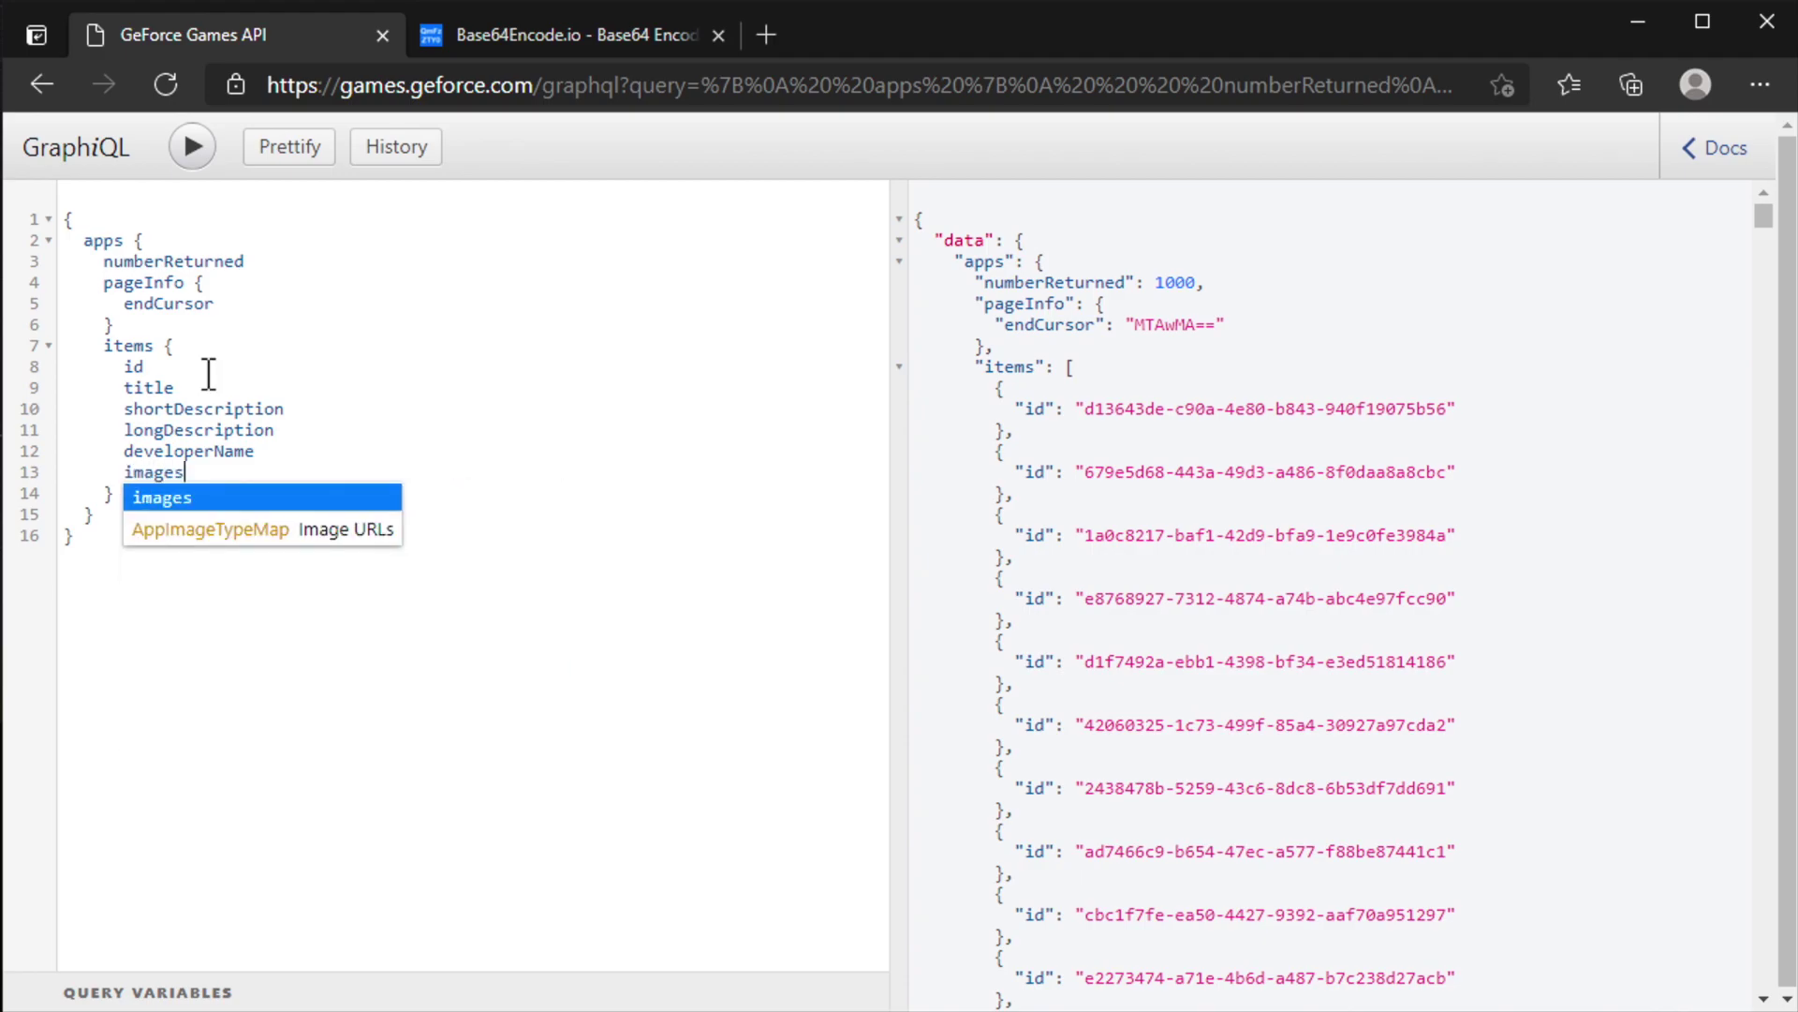
{"action": "key", "text": "Return"}
{"action": "key", "text": "Return"}
{"action": "key", "text": "Down"}
{"action": "key", "text": "Down"}
{"action": "key", "text": "Down"}
{"action": "key", "text": "Down"}
{"action": "key", "text": "Down"}
{"action": "key", "text": "Down"}
{"action": "key", "text": "Down"}
{"action": "key", "text": "Down"}
{"action": "key", "text": "Down"}
{"action": "key", "text": "Down"}
{"action": "key", "text": "Down"}
{"action": "key", "text": "Down"}
{"action": "key", "text": "Down"}
{"action": "key", "text": "Down"}
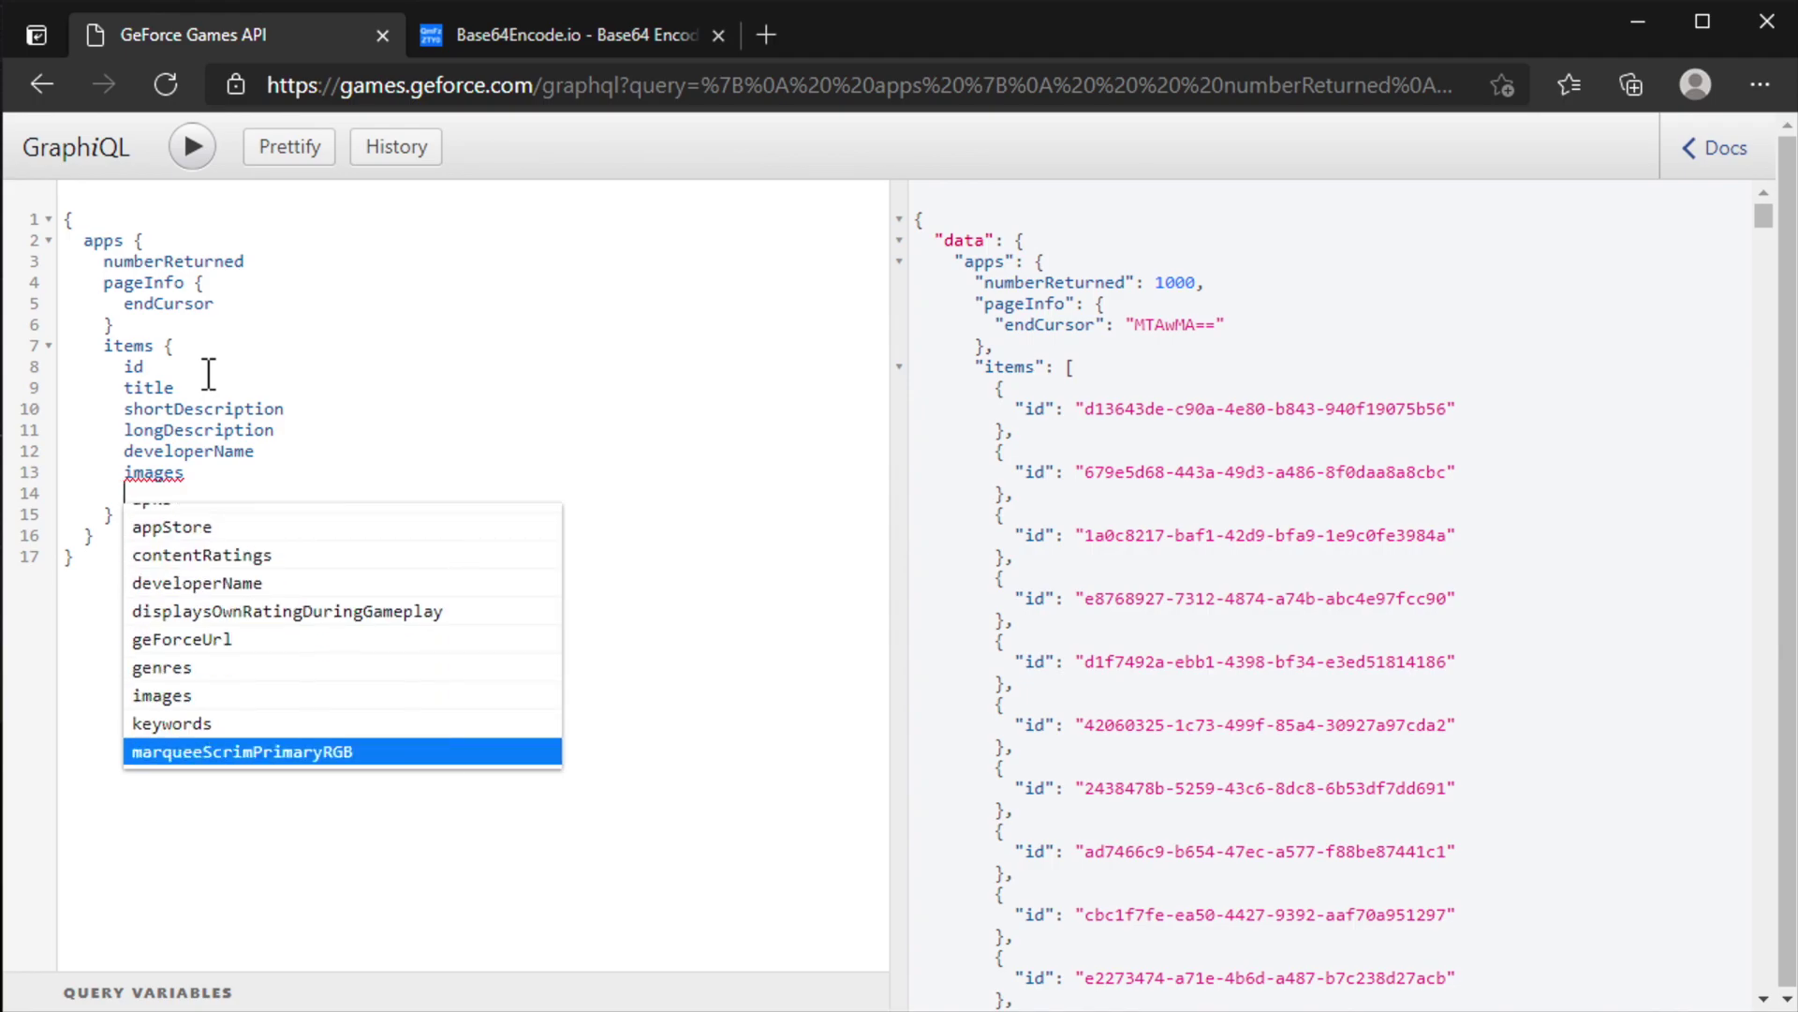
{"action": "key", "text": "Down"}
{"action": "key", "text": "Down"}
{"action": "key", "text": "Down"}
{"action": "key", "text": "Down"}
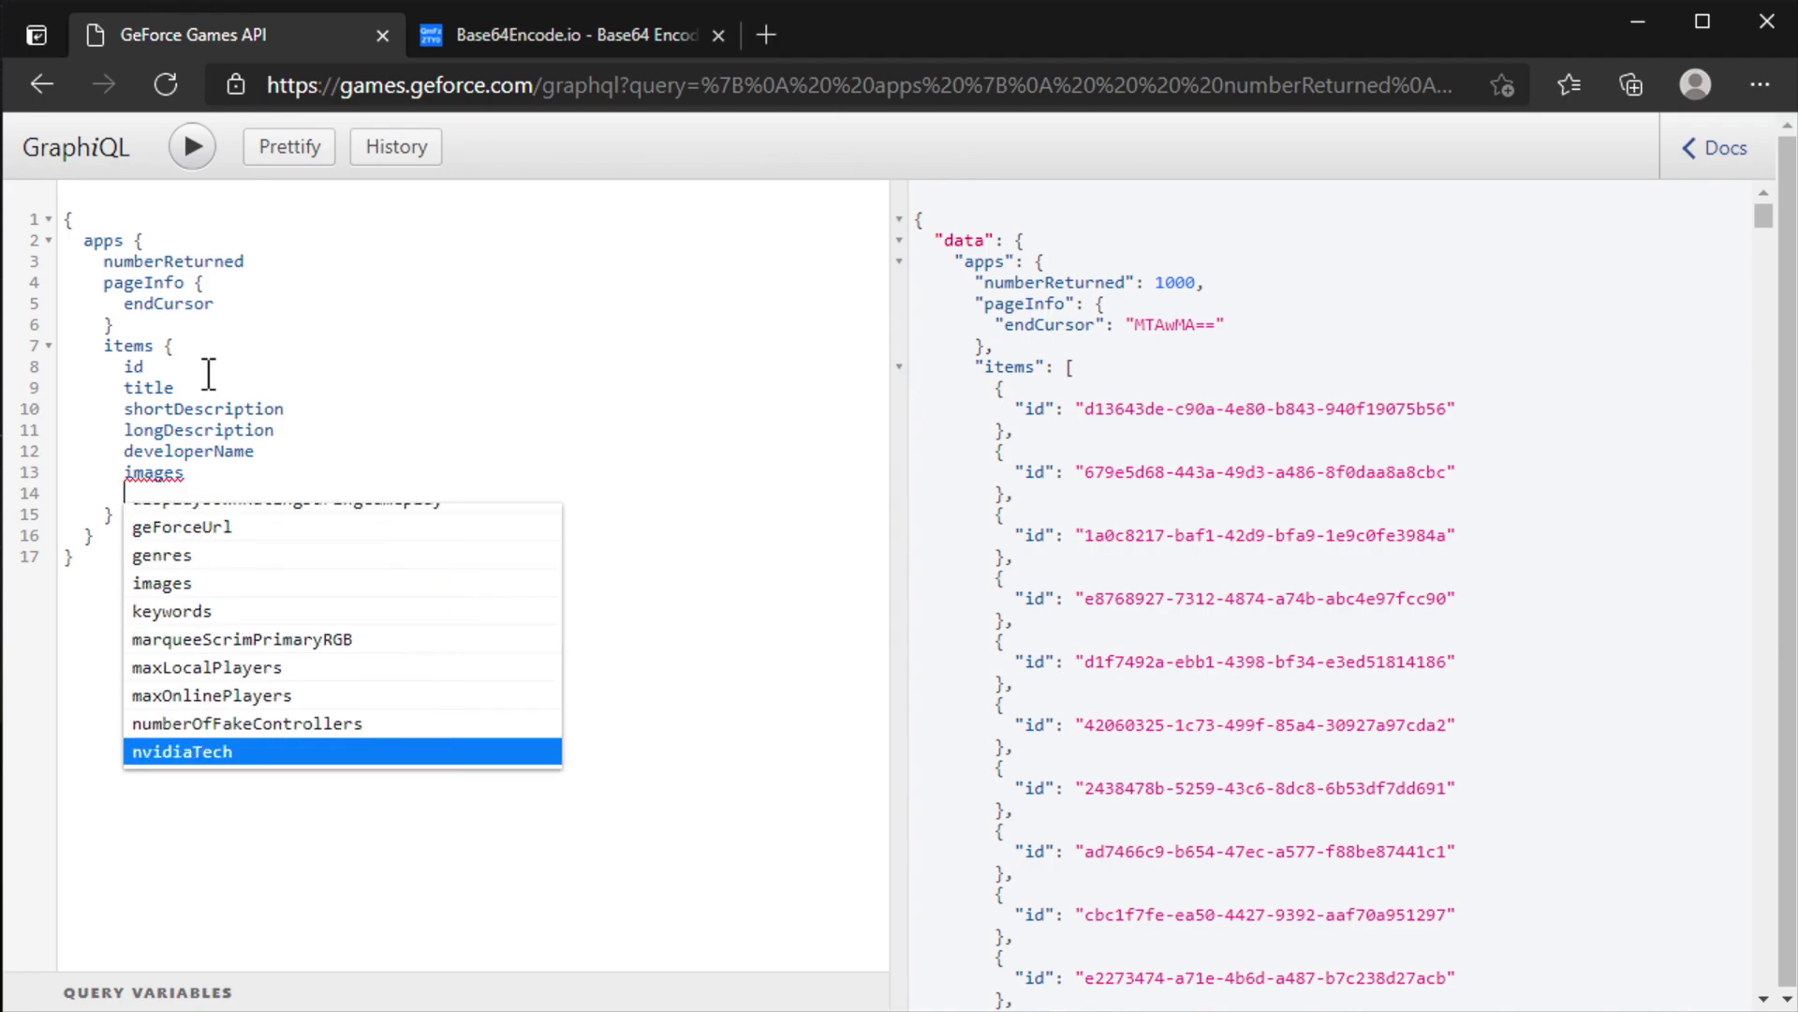
{"action": "key", "text": "Down"}
{"action": "key", "text": "Down"}
{"action": "key", "text": "Down"}
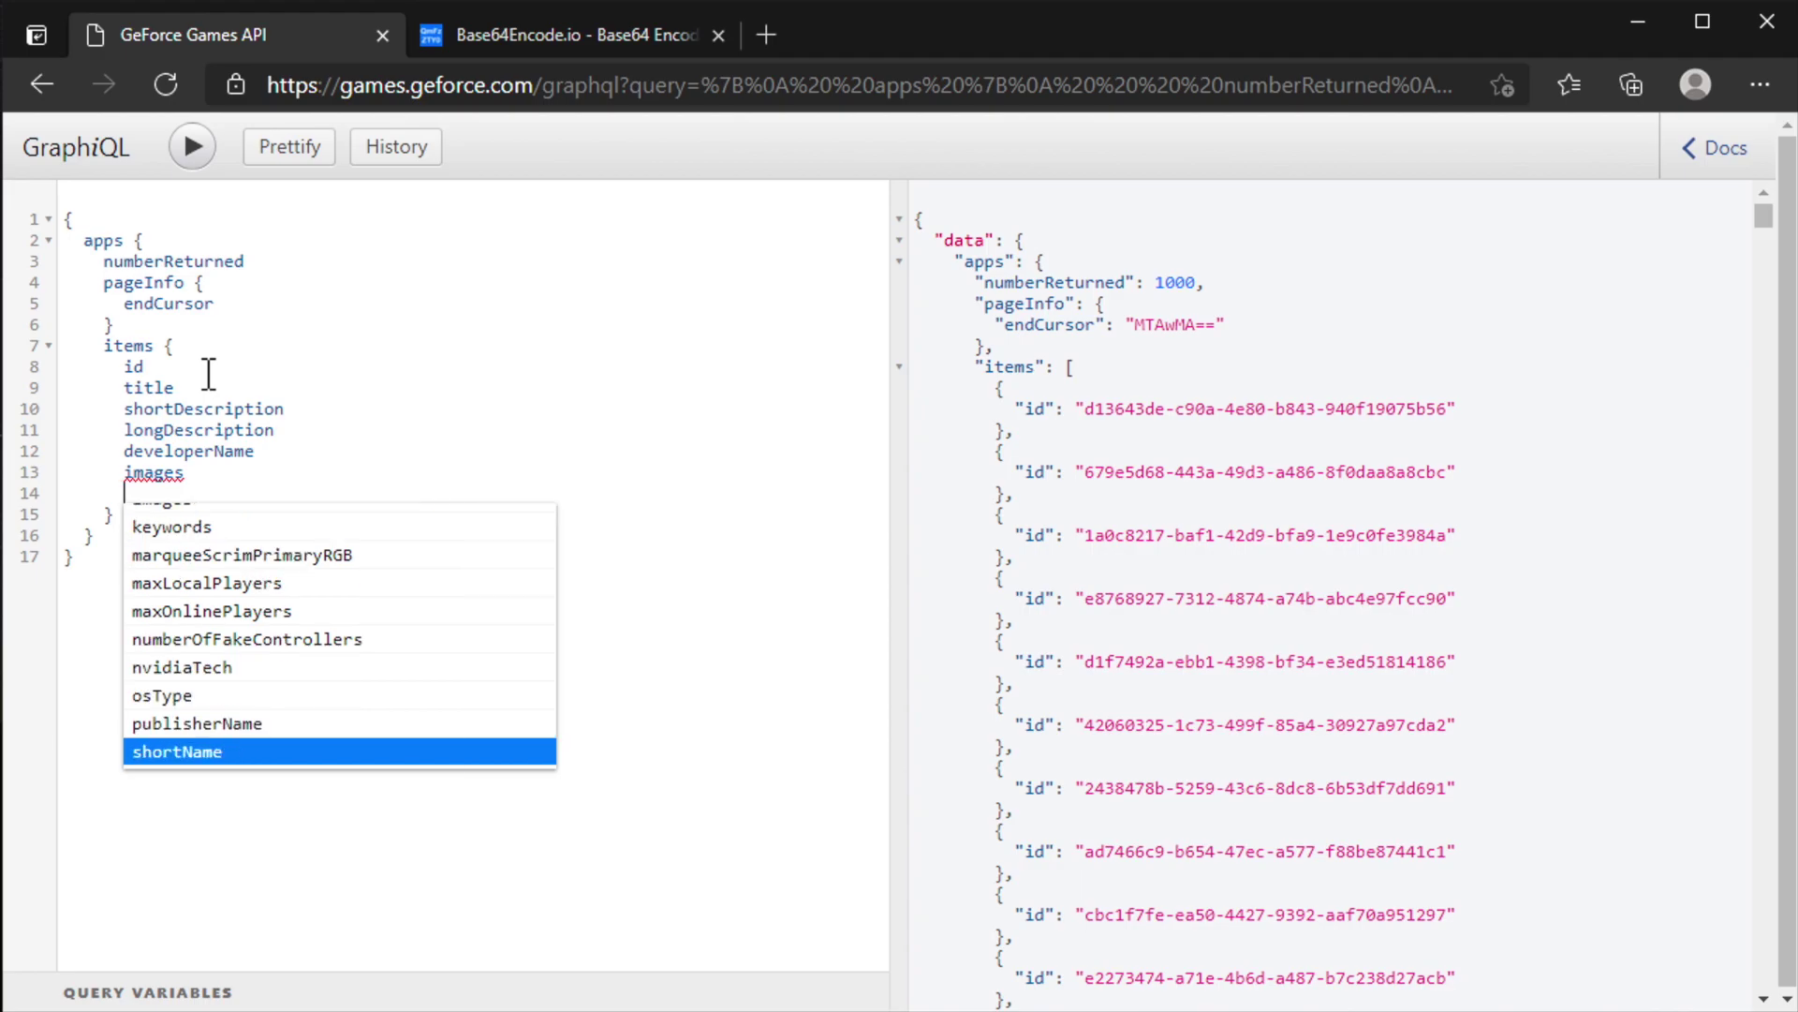
{"action": "key", "text": "Up"}
{"action": "key", "text": "Return"}
{"action": "key", "text": "Return"}
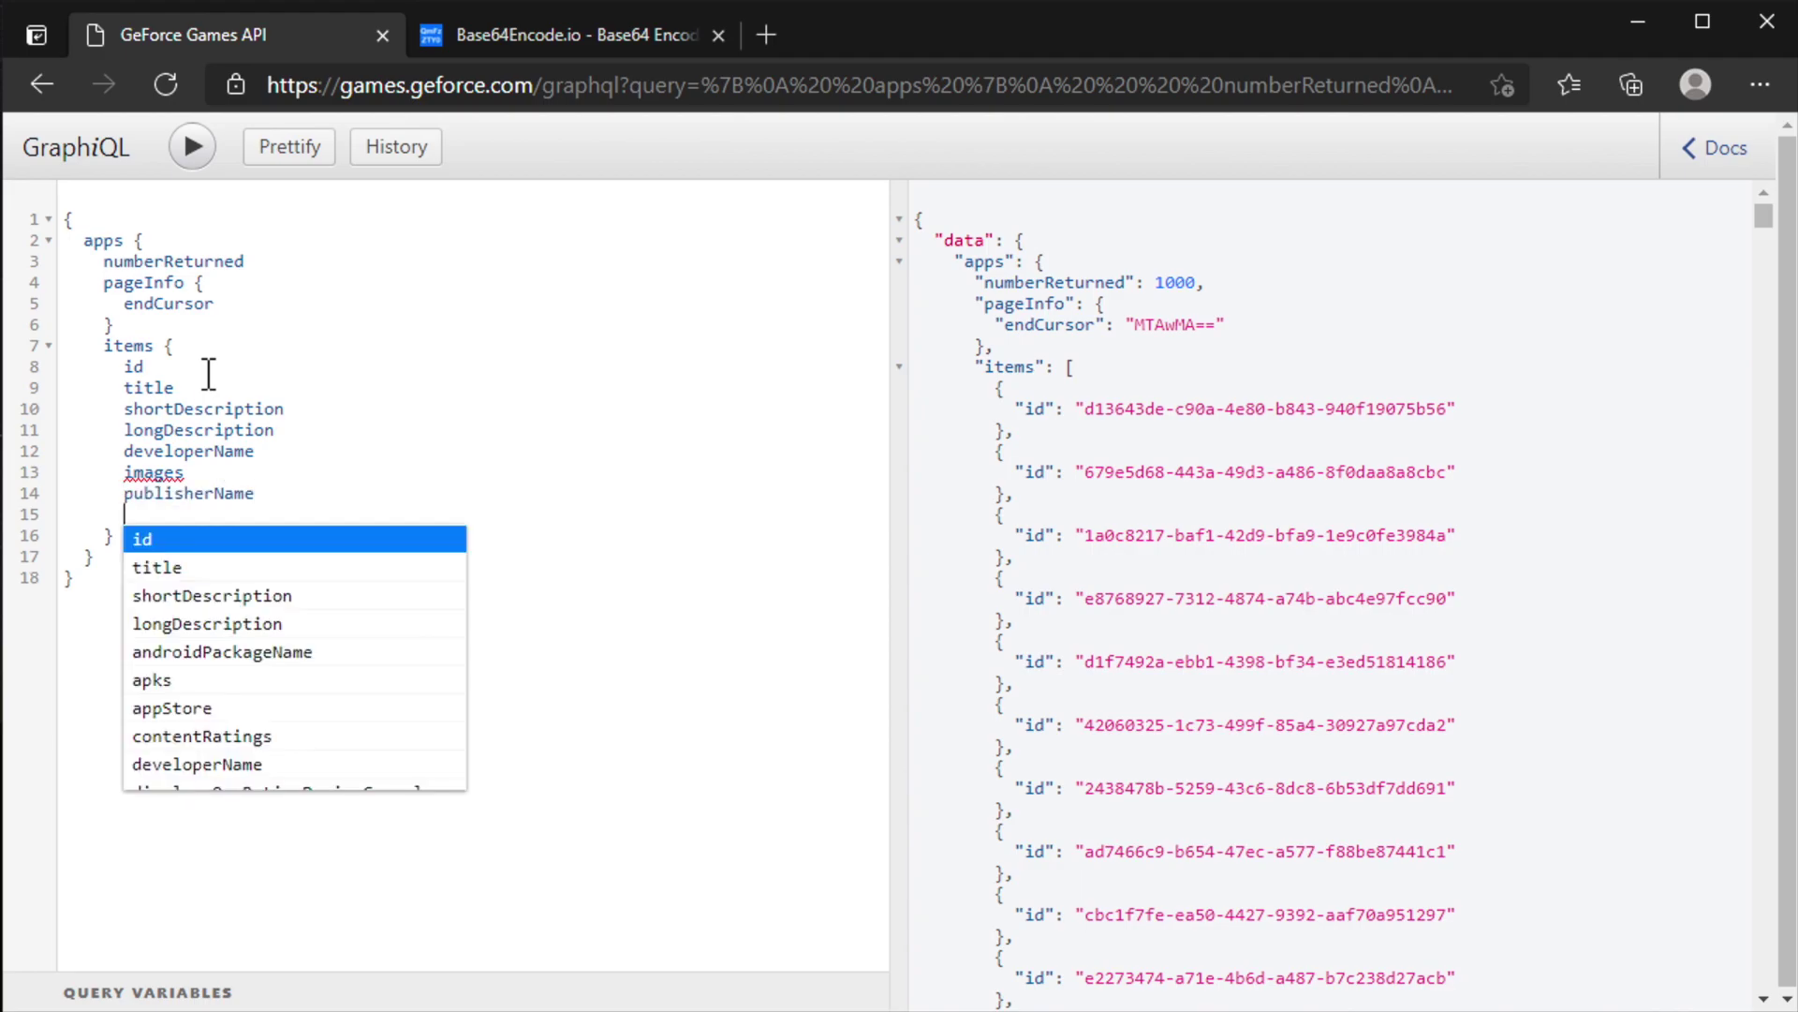
Add storeIds to the items block and run the query.
{"action": "key", "text": "Down"}
{"action": "key", "text": "Down"}
{"action": "key", "text": "Down"}
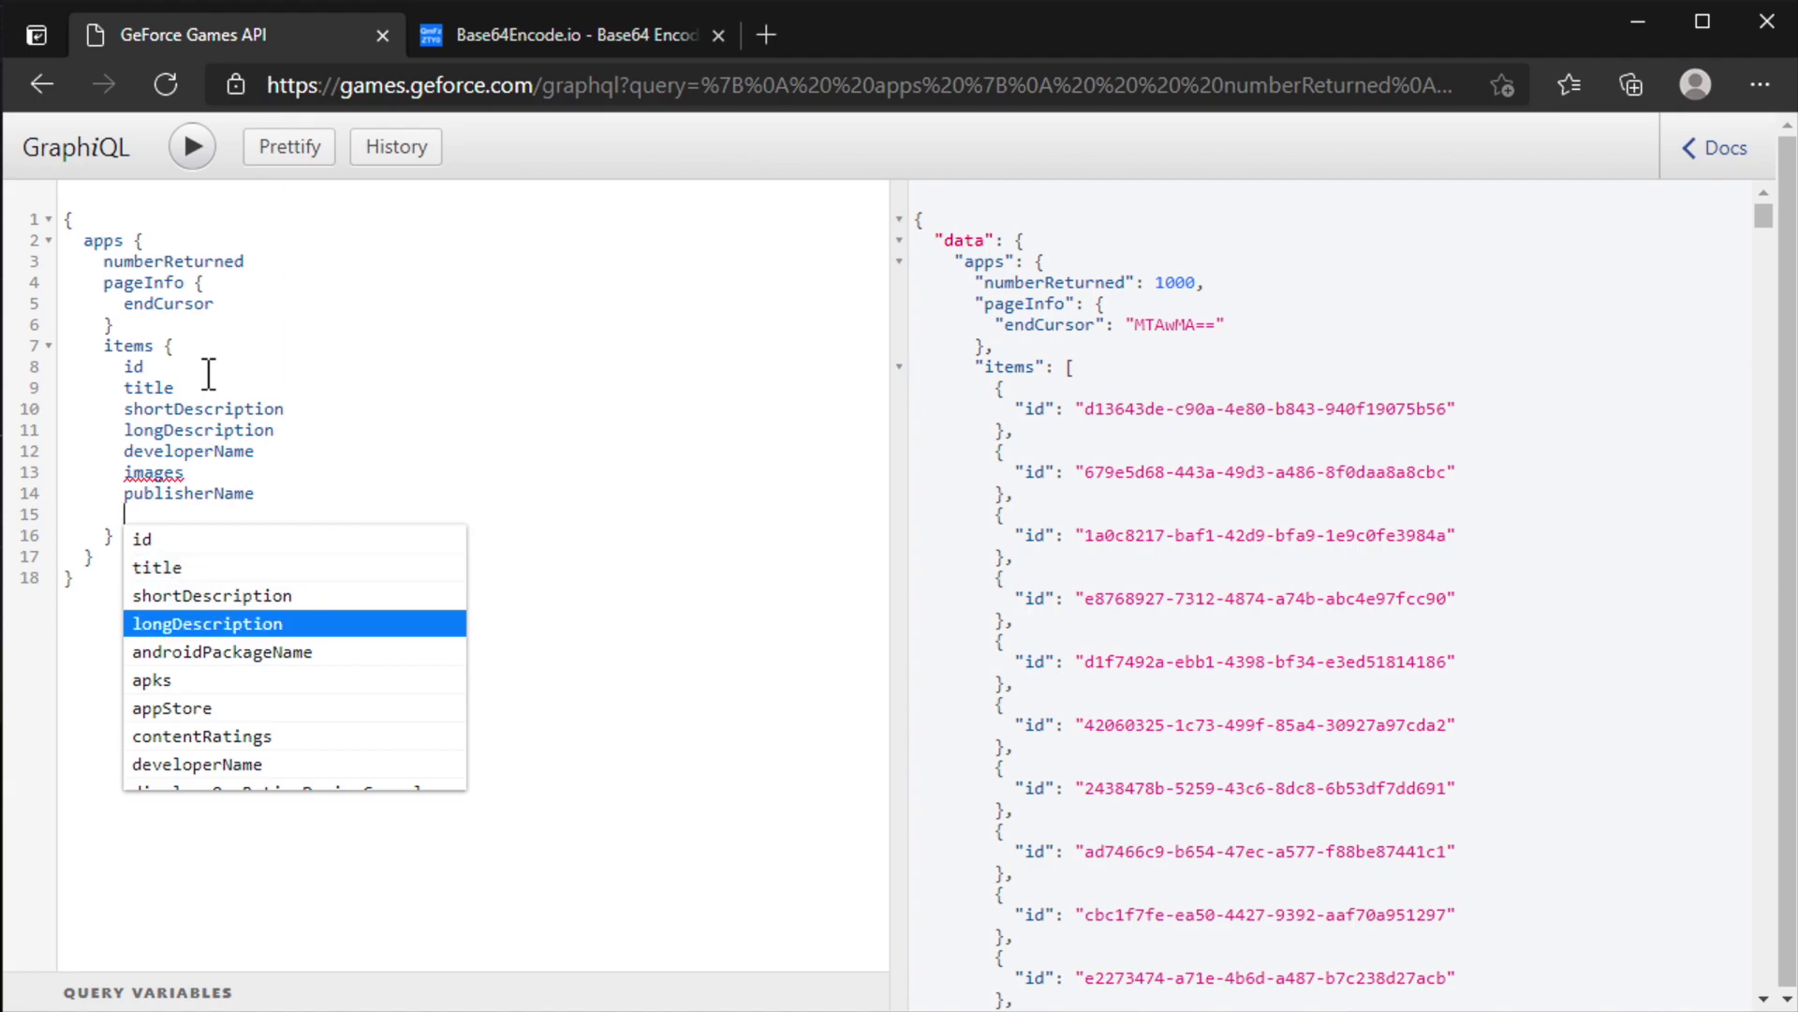
{"action": "key", "text": "Down"}
{"action": "key", "text": "Down"}
{"action": "key", "text": "Down"}
{"action": "key", "text": "Down"}
{"action": "key", "text": "Down"}
{"action": "key", "text": "Down"}
{"action": "key", "text": "Down"}
{"action": "key", "text": "Down"}
{"action": "key", "text": "Down"}
{"action": "key", "text": "Down"}
{"action": "key", "text": "Down"}
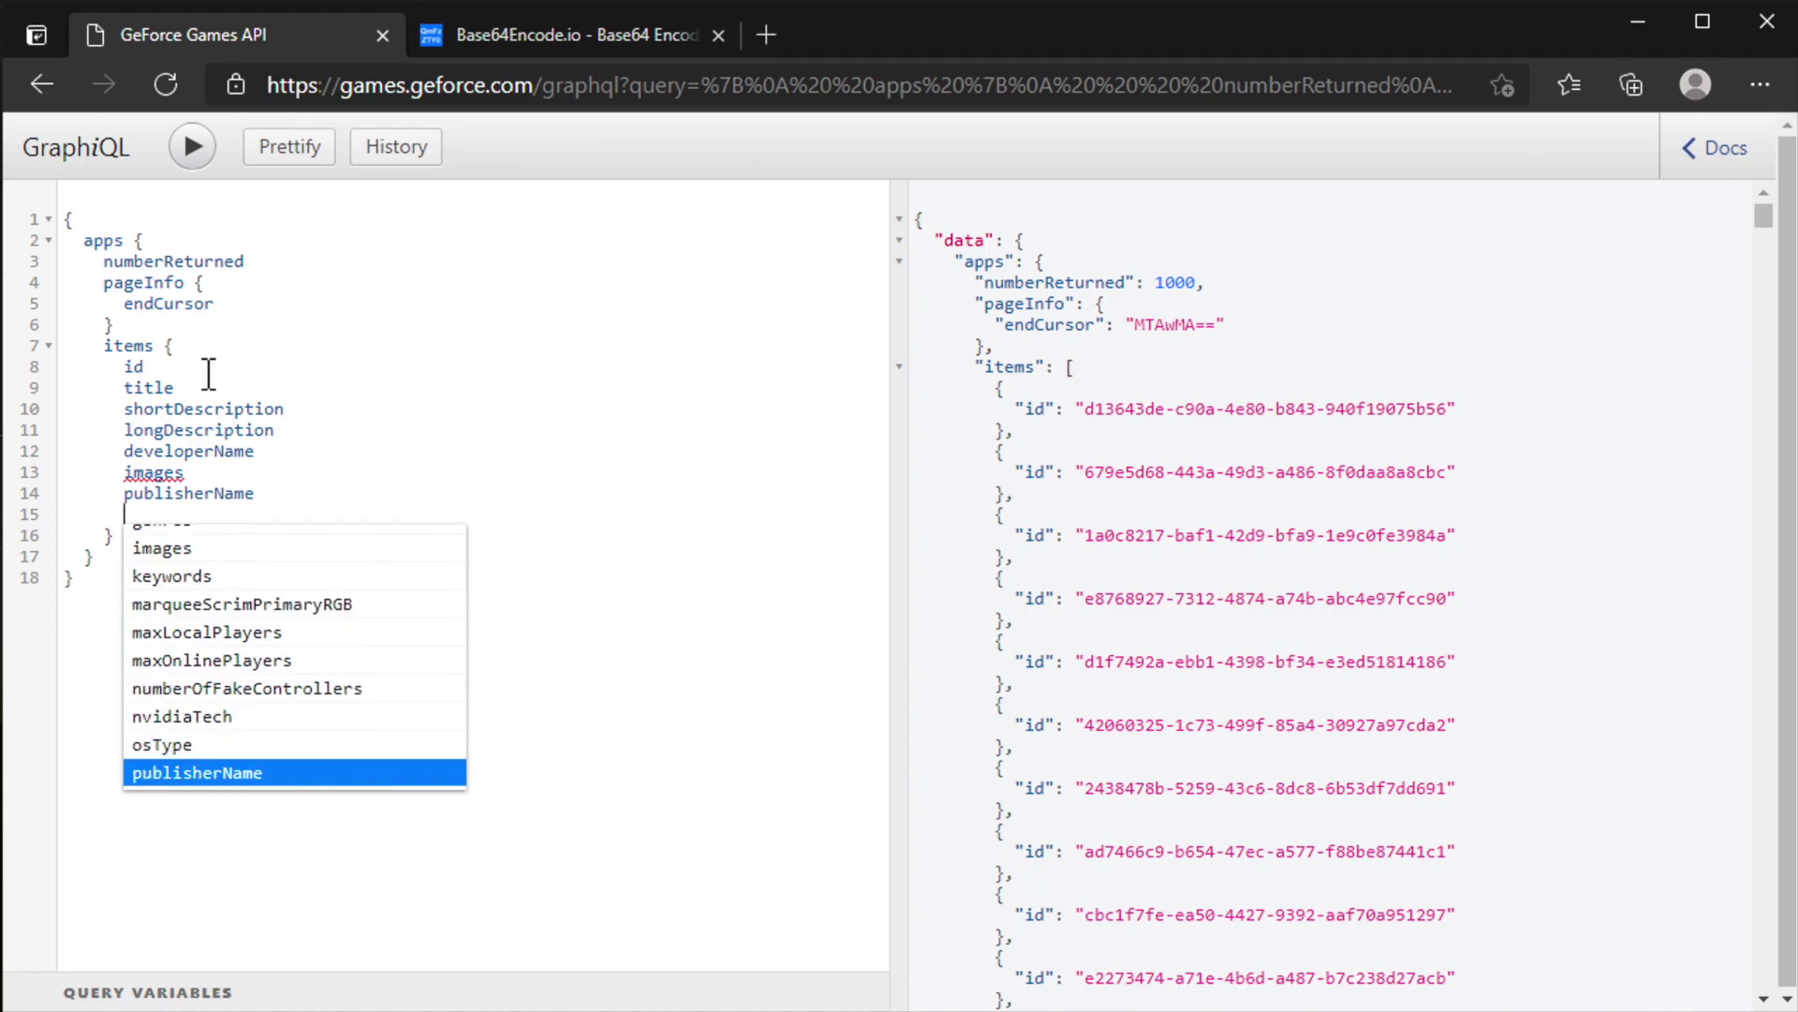
{"action": "key", "text": "Down"}
{"action": "key", "text": "Down"}
{"action": "key", "text": "Down"}
{"action": "key", "text": "Down"}
{"action": "key", "text": "Down"}
{"action": "key", "text": "Down"}
{"action": "key", "text": "Down"}
{"action": "key", "text": "Down"}
{"action": "key", "text": "Down"}
{"action": "key", "text": "Down"}
{"action": "key", "text": "Down"}
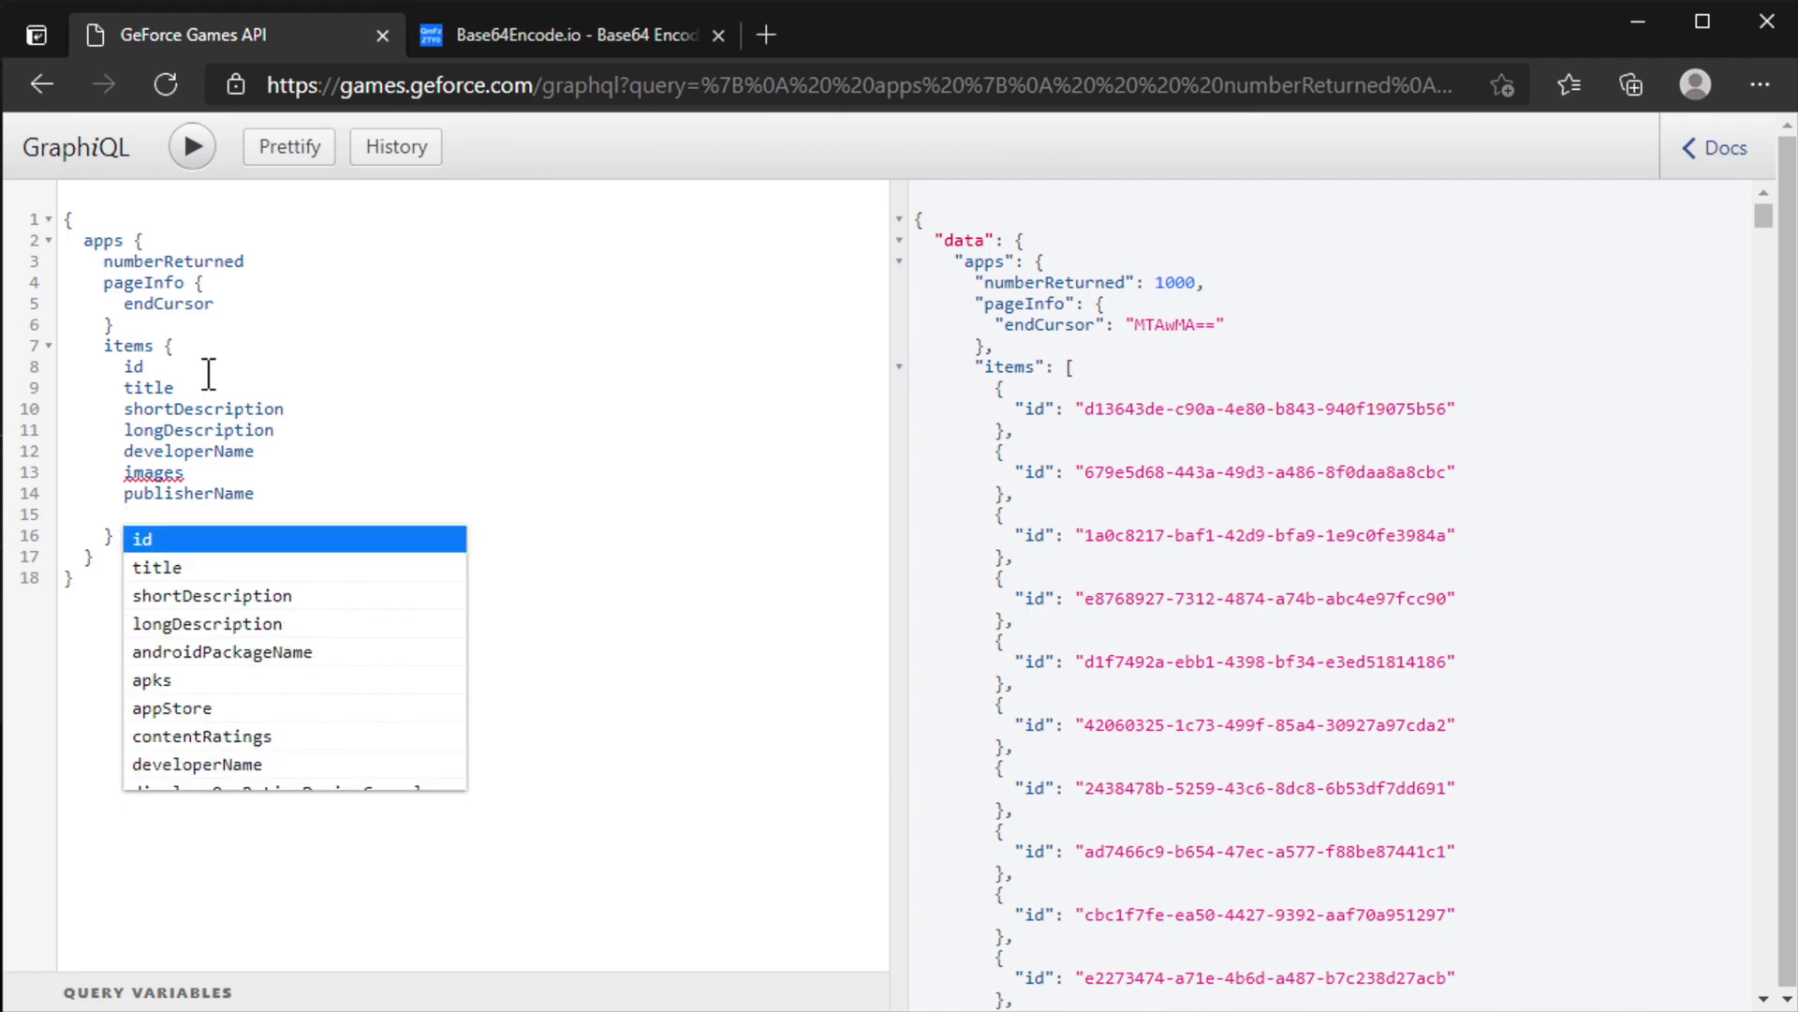
{"action": "key", "text": "Up"}
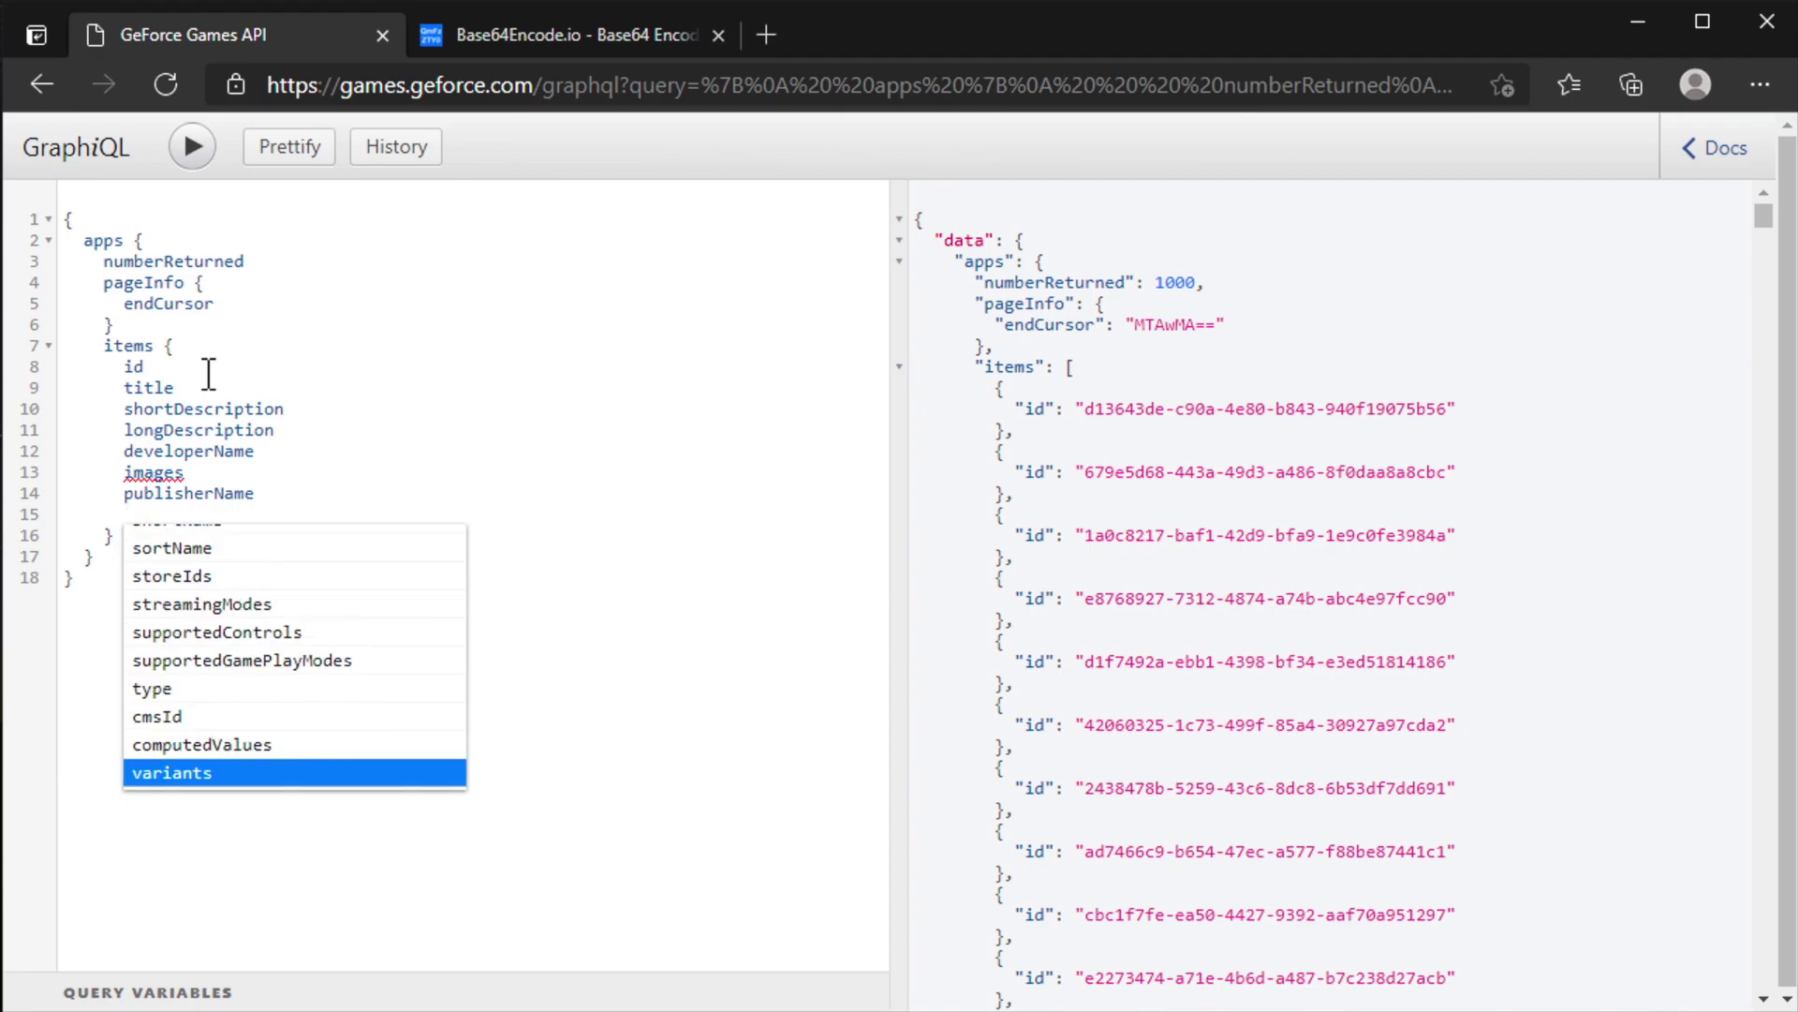
{"action": "key", "text": "Up"}
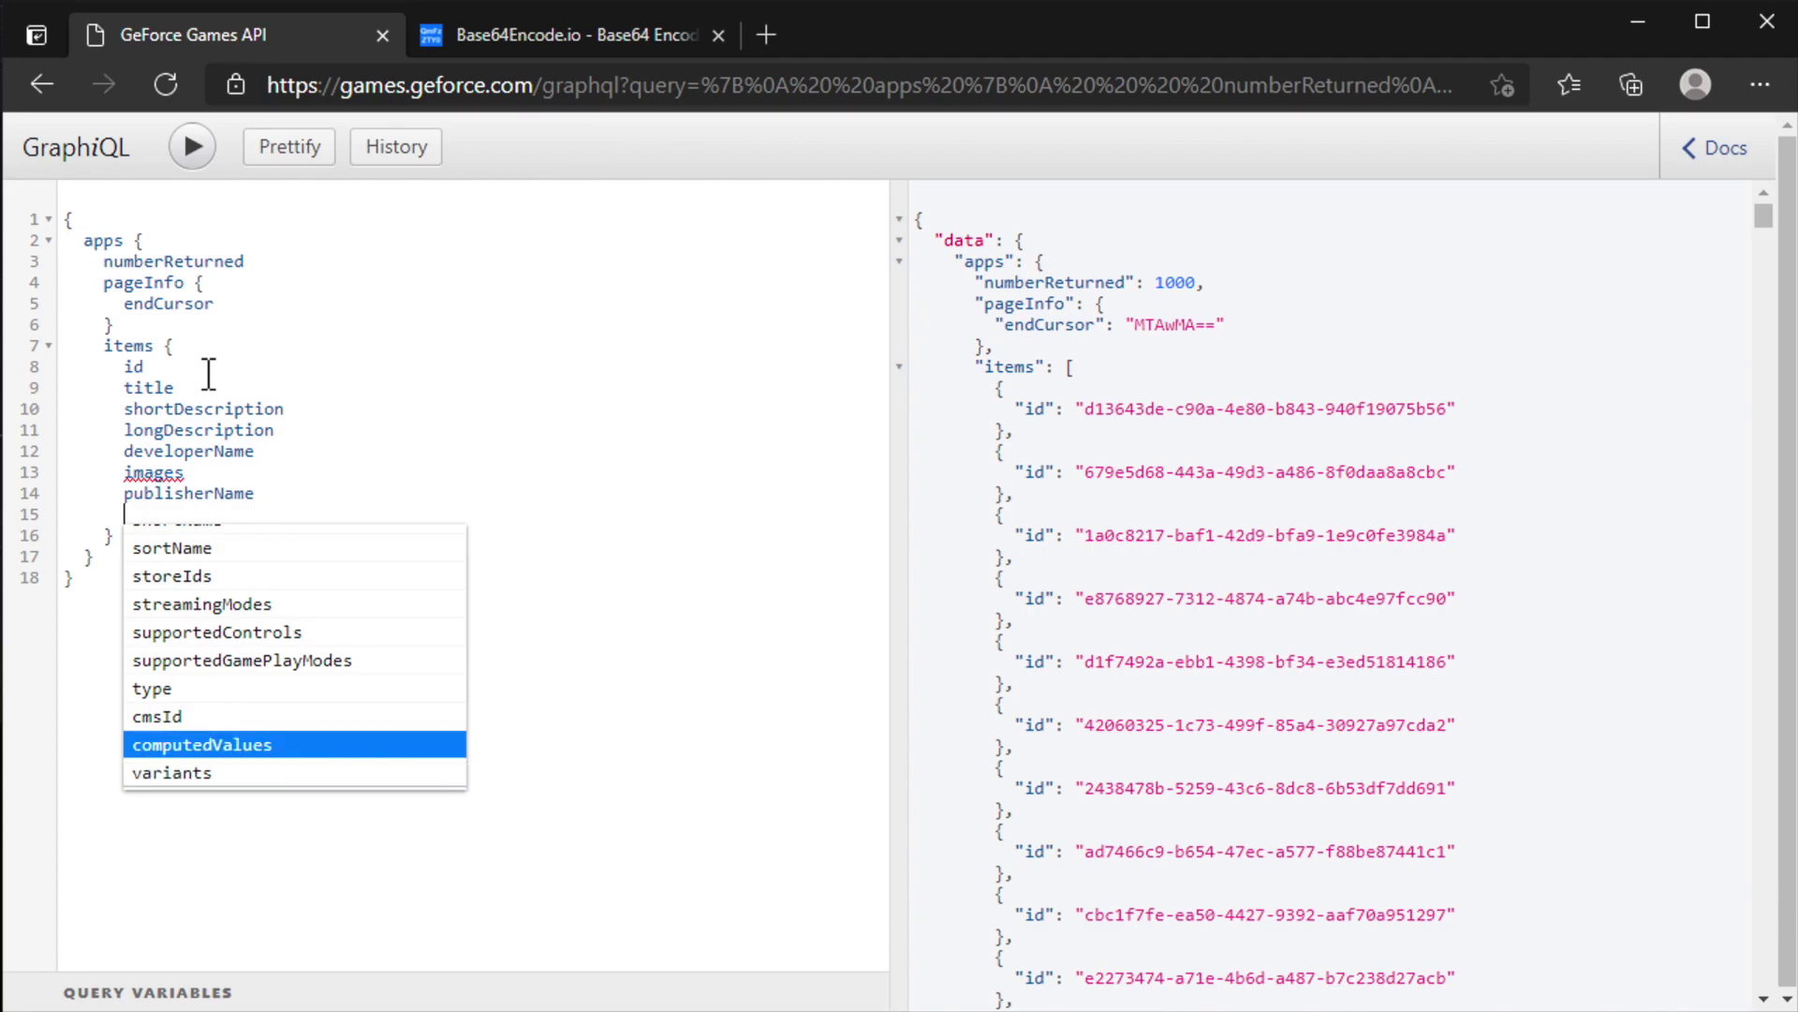
{"action": "key", "text": "Up"}
{"action": "key", "text": "Up"}
{"action": "key", "text": "Up"}
{"action": "key", "text": "Up"}
{"action": "key", "text": "Up"}
{"action": "key", "text": "Up"}
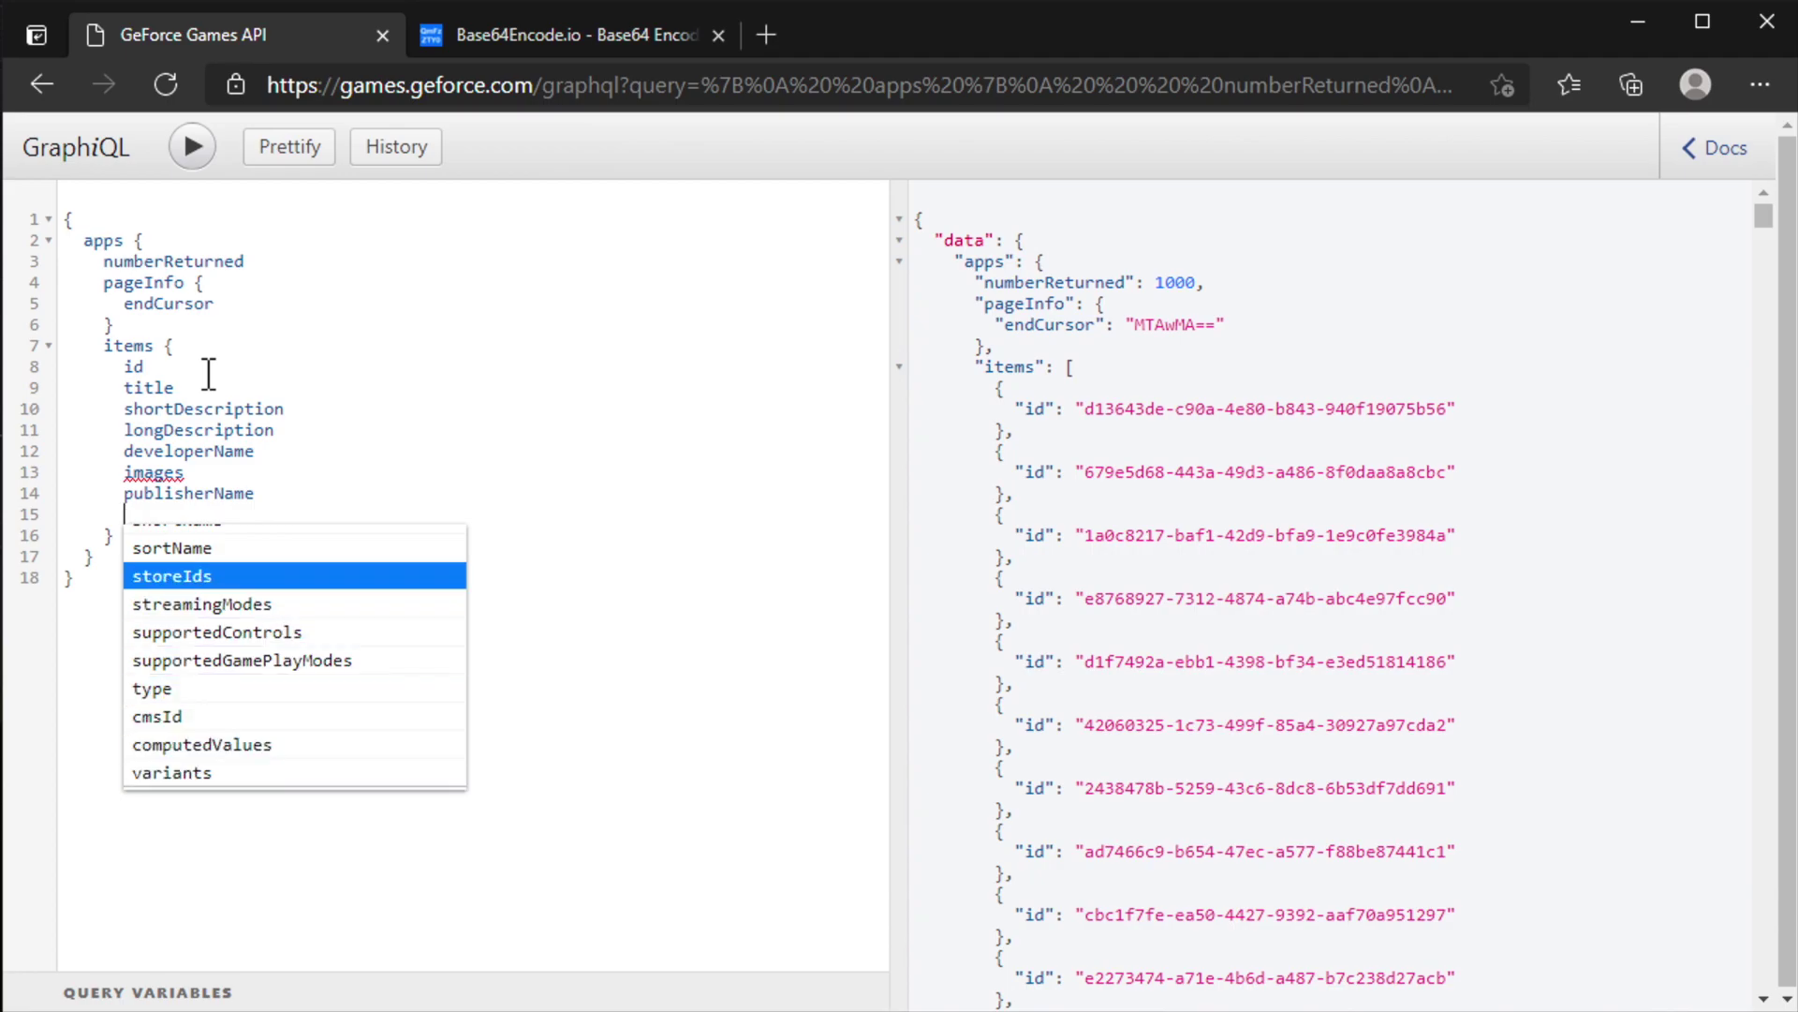
{"action": "key", "text": "Return"}
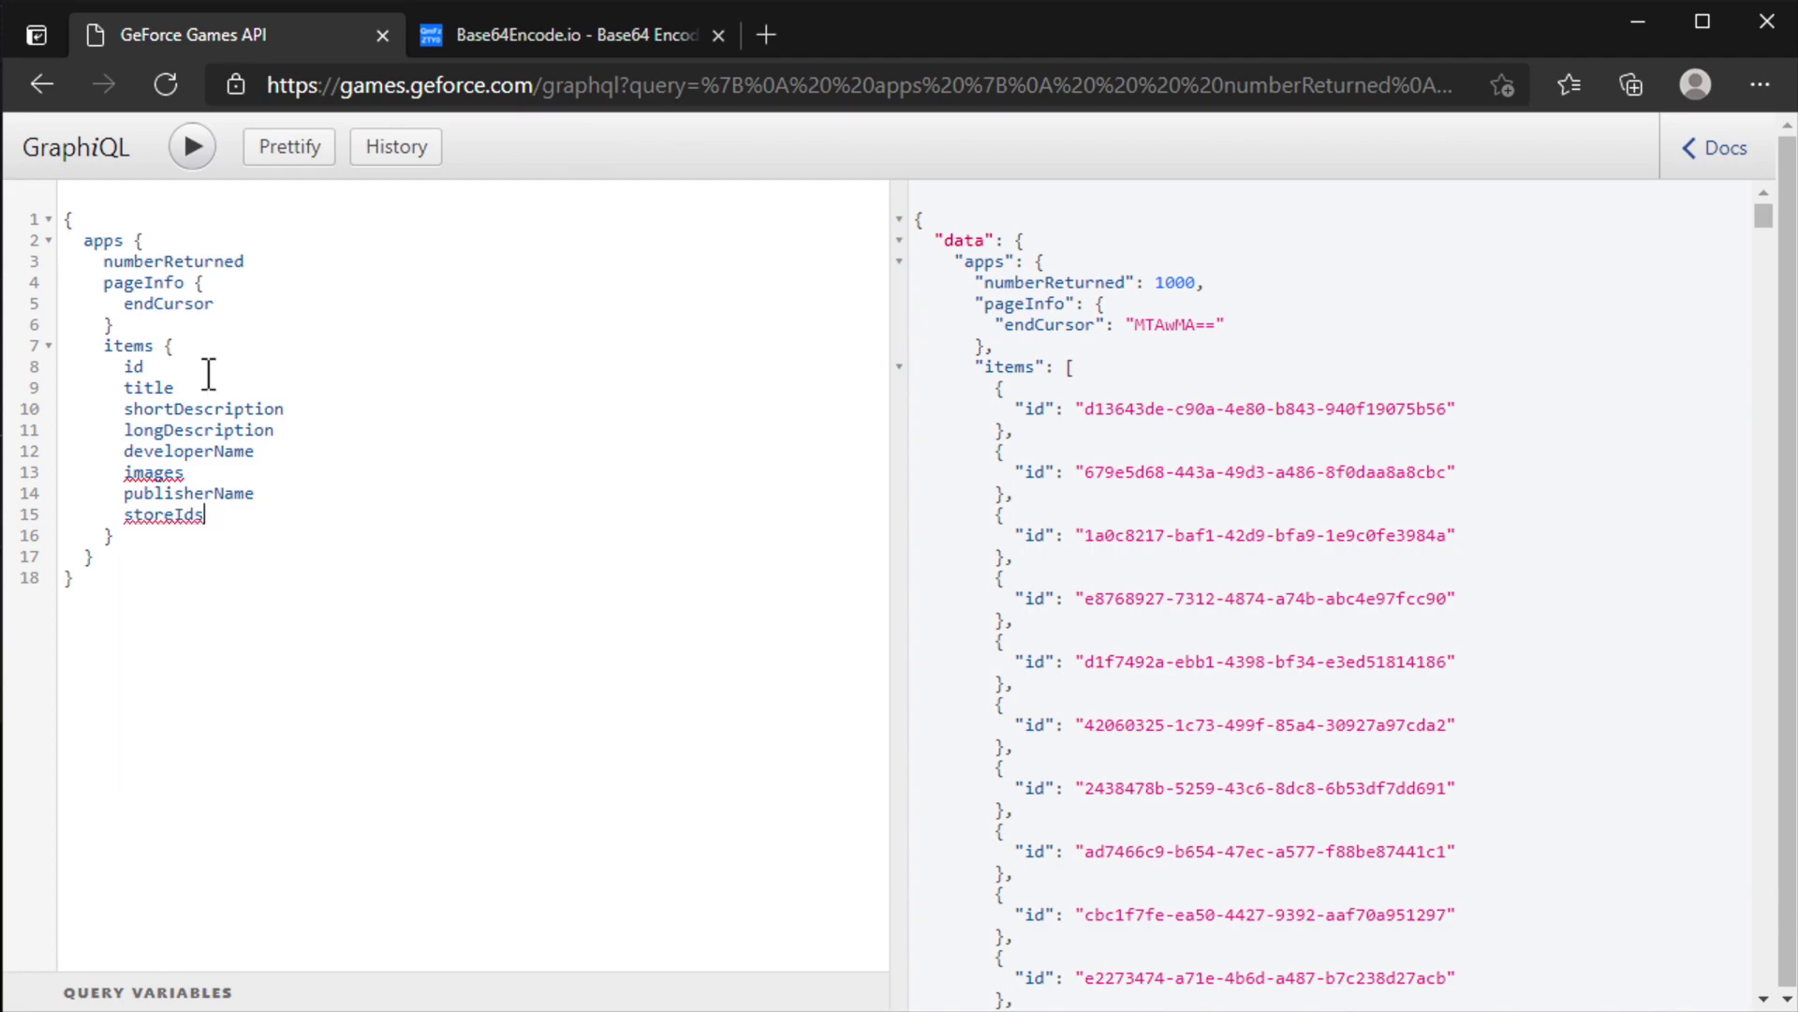
{"action": "left_click", "coordinate": [193, 147]}
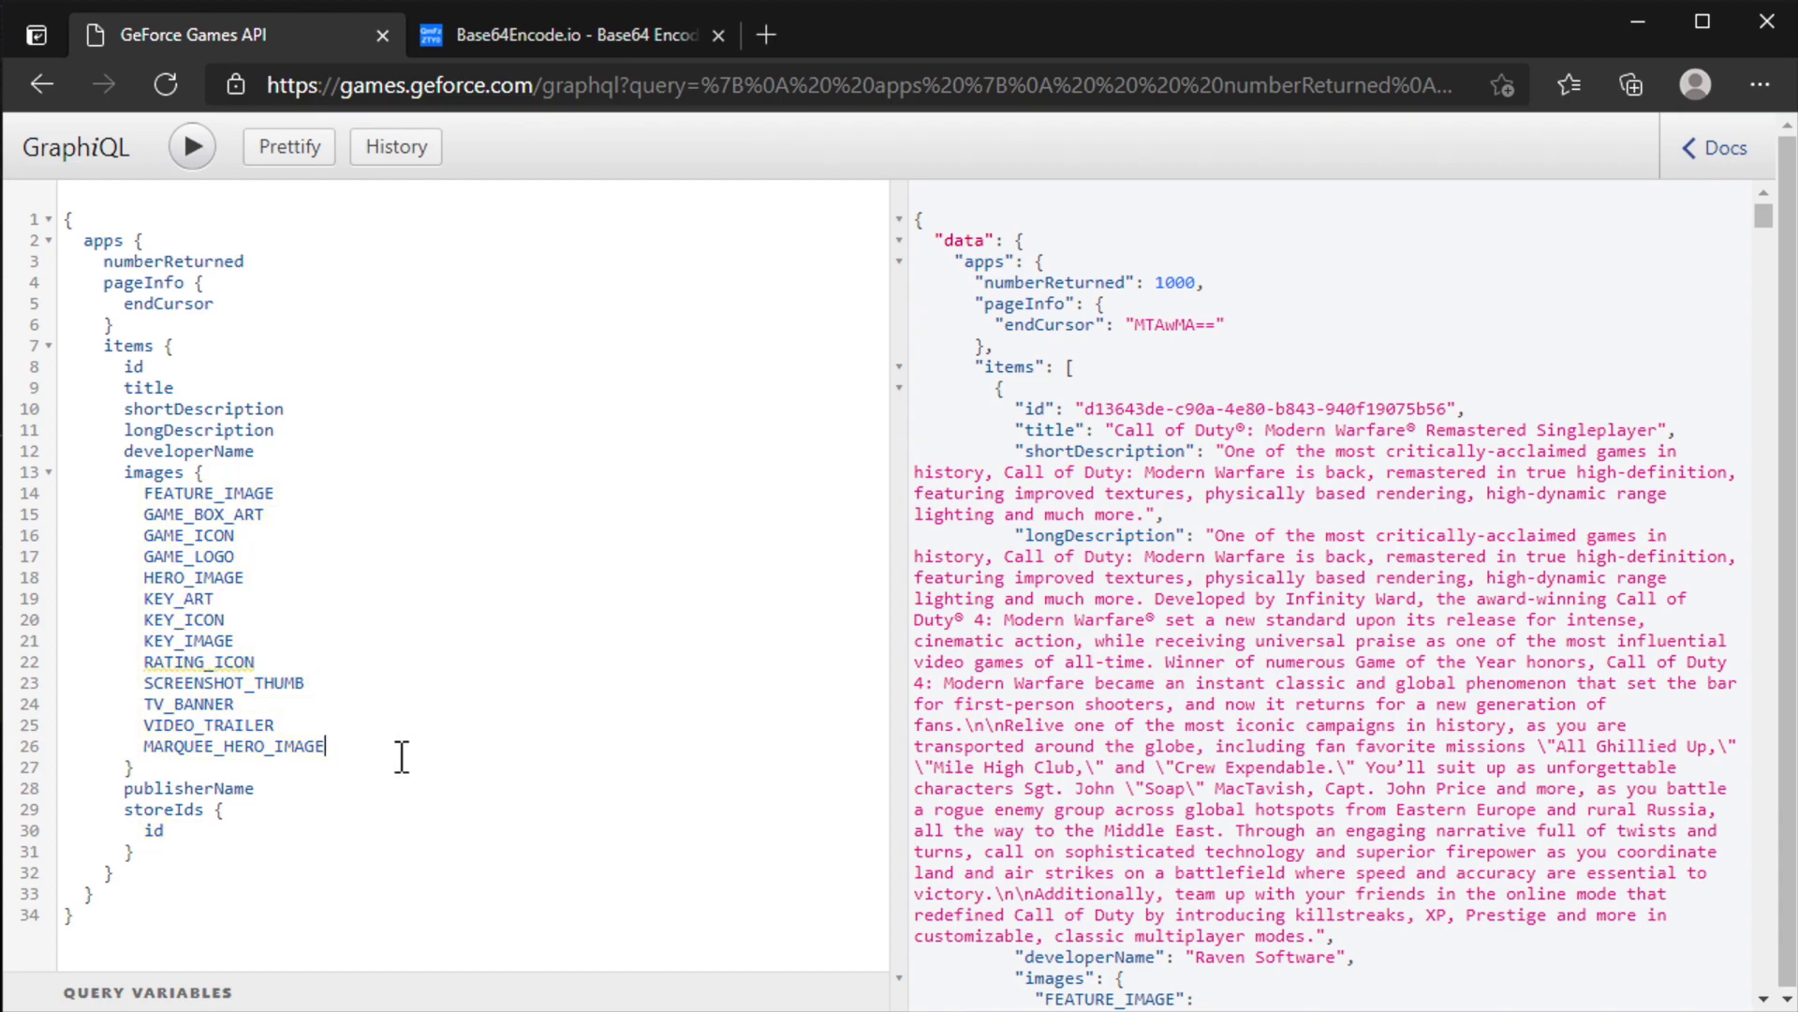
Add SCREENSHOTS after MARQUEE_HERO_IMAGE in the image types and rerun the query.
{"action": "key", "text": "Return"}
{"action": "key", "text": "ctrl+space"}
{"action": "key", "text": "Down"}
{"action": "key", "text": "Down"}
{"action": "key", "text": "Down"}
{"action": "key", "text": "Down"}
{"action": "key", "text": "Down"}
{"action": "key", "text": "Down"}
{"action": "key", "text": "Down"}
{"action": "key", "text": "Down"}
{"action": "key", "text": "Down"}
{"action": "key", "text": "Down"}
{"action": "key", "text": "Down"}
{"action": "key", "text": "Up"}
{"action": "key", "text": "Up"}
{"action": "key", "text": "Return"}
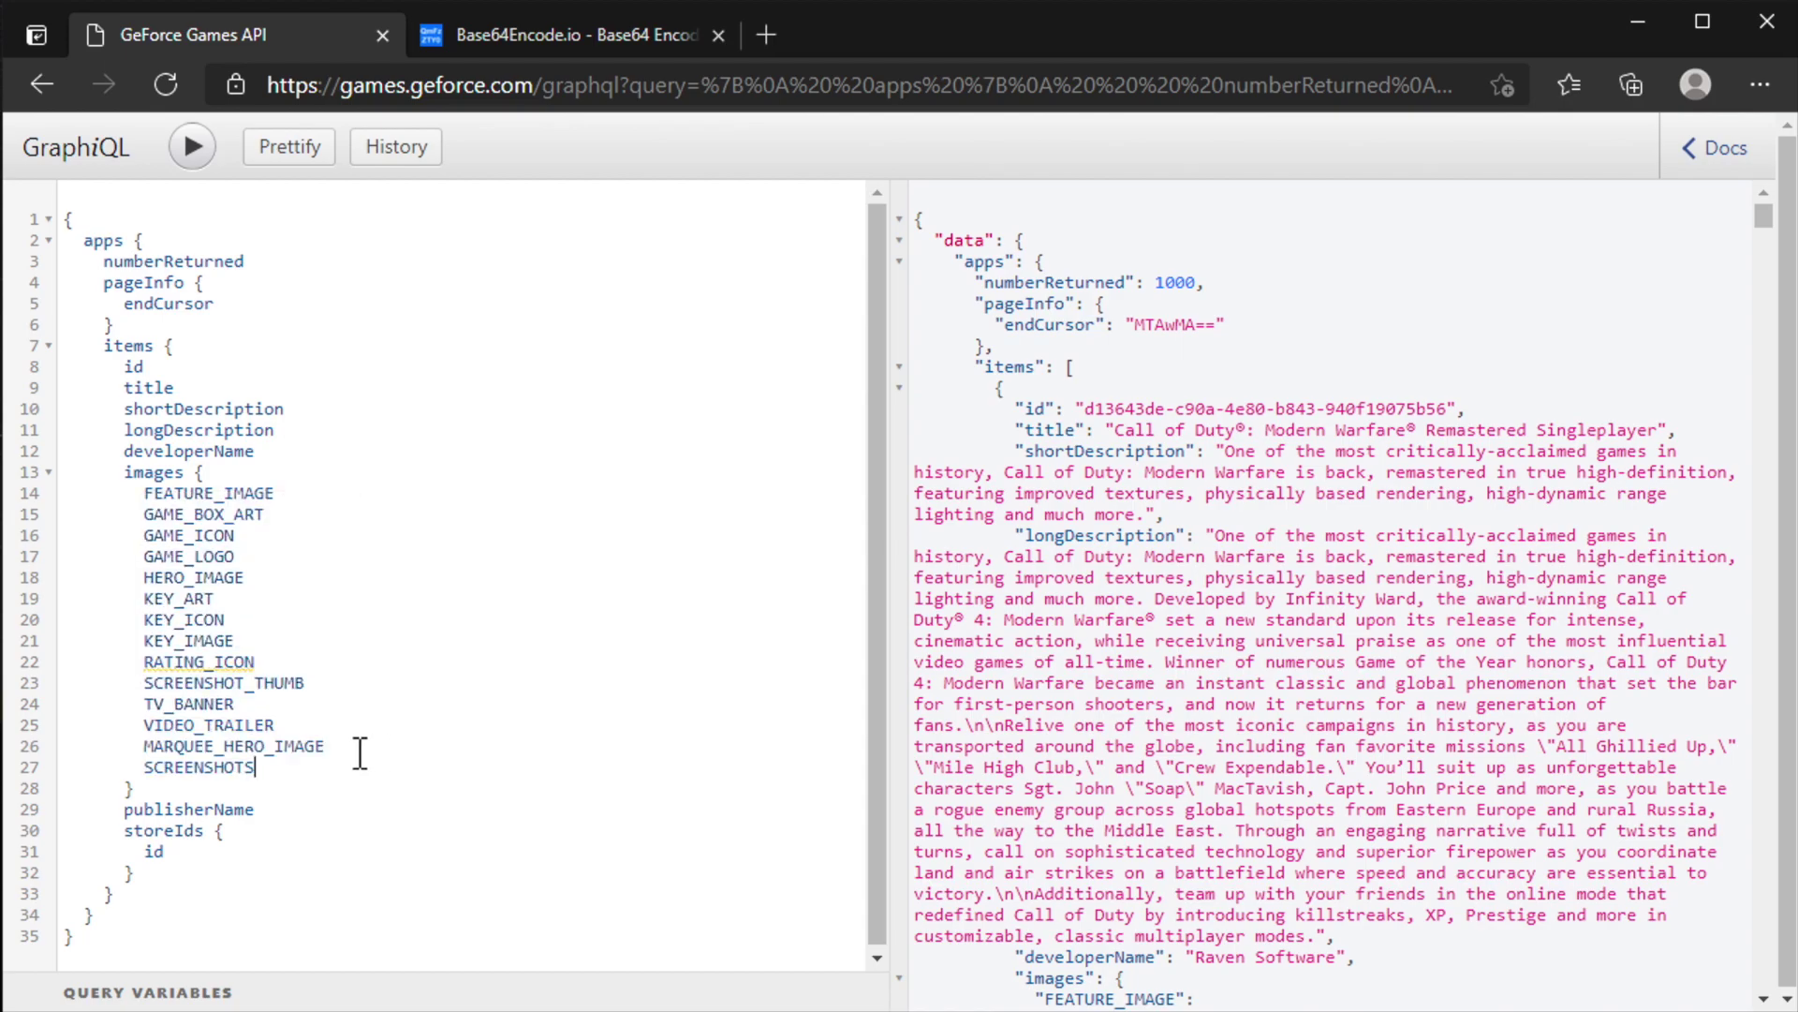
{"action": "left_click", "coordinate": [192, 146]}
Delete shortDescription and the KEY_ART through RATING_ICON image lines, then rerun the query.
{"action": "left_click_drag", "start_coordinate": [175, 388], "coordinate": [351, 410]}
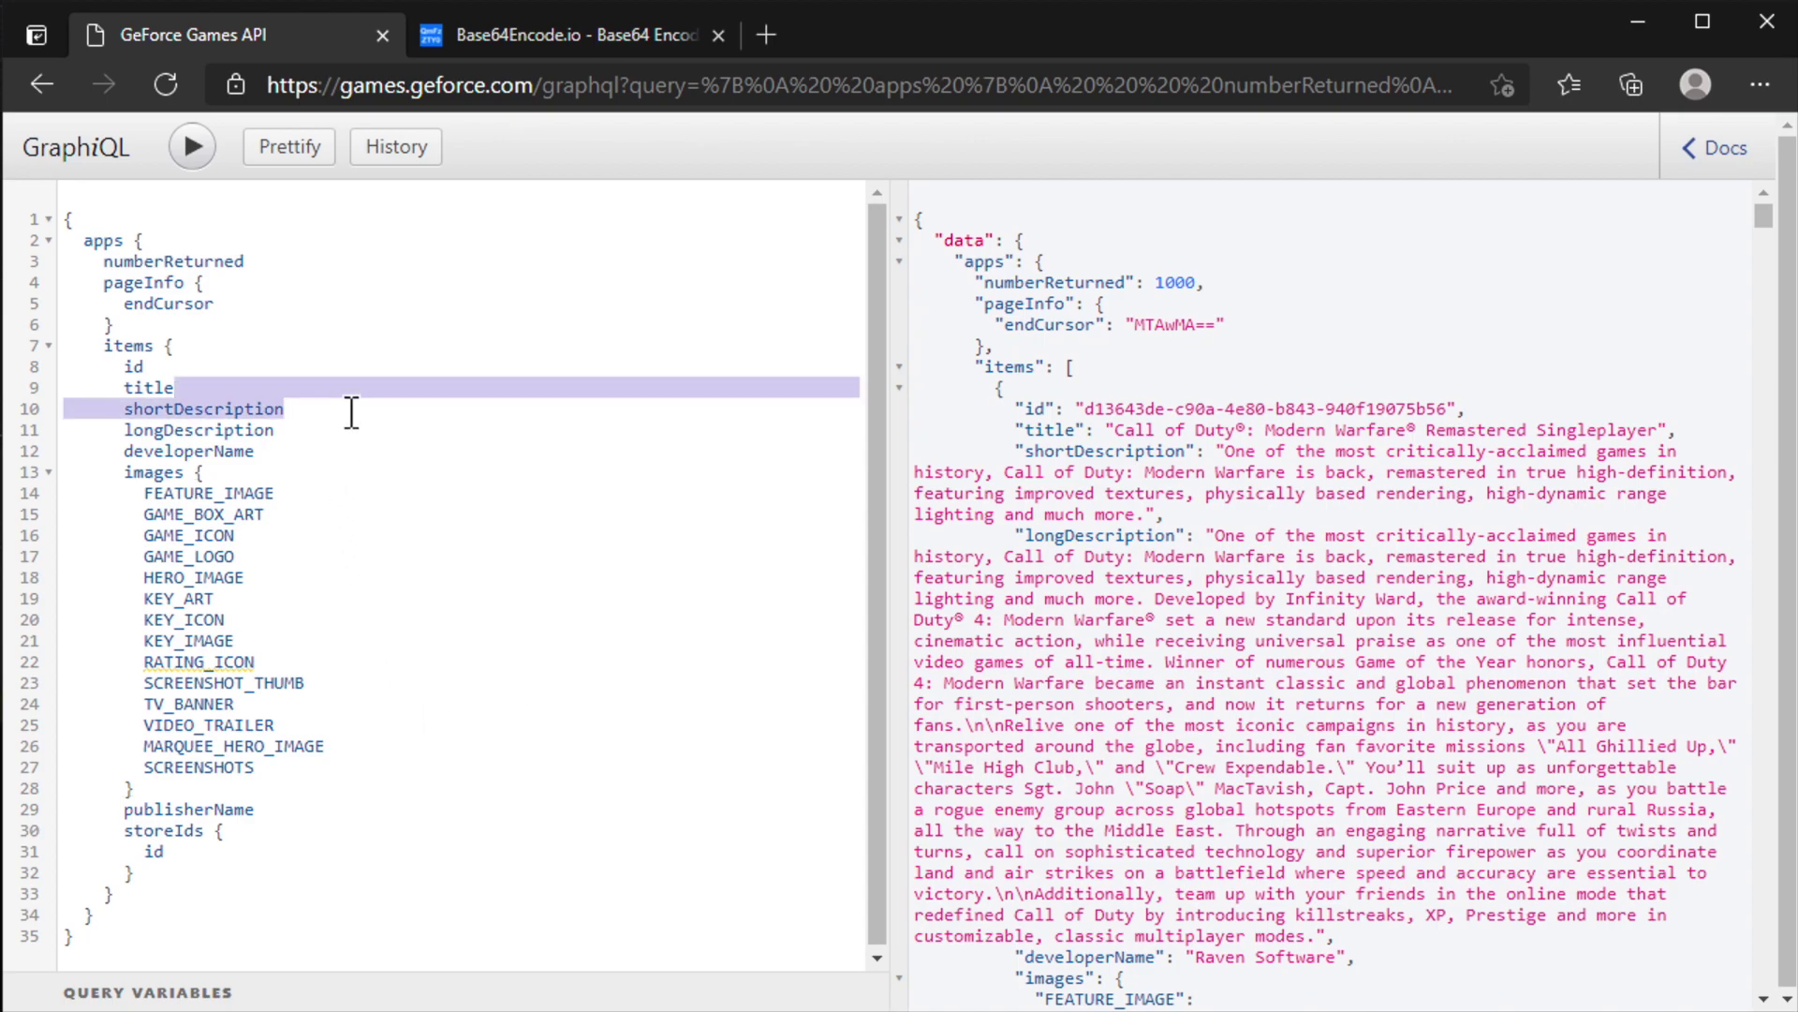
{"action": "key", "text": "Delete"}
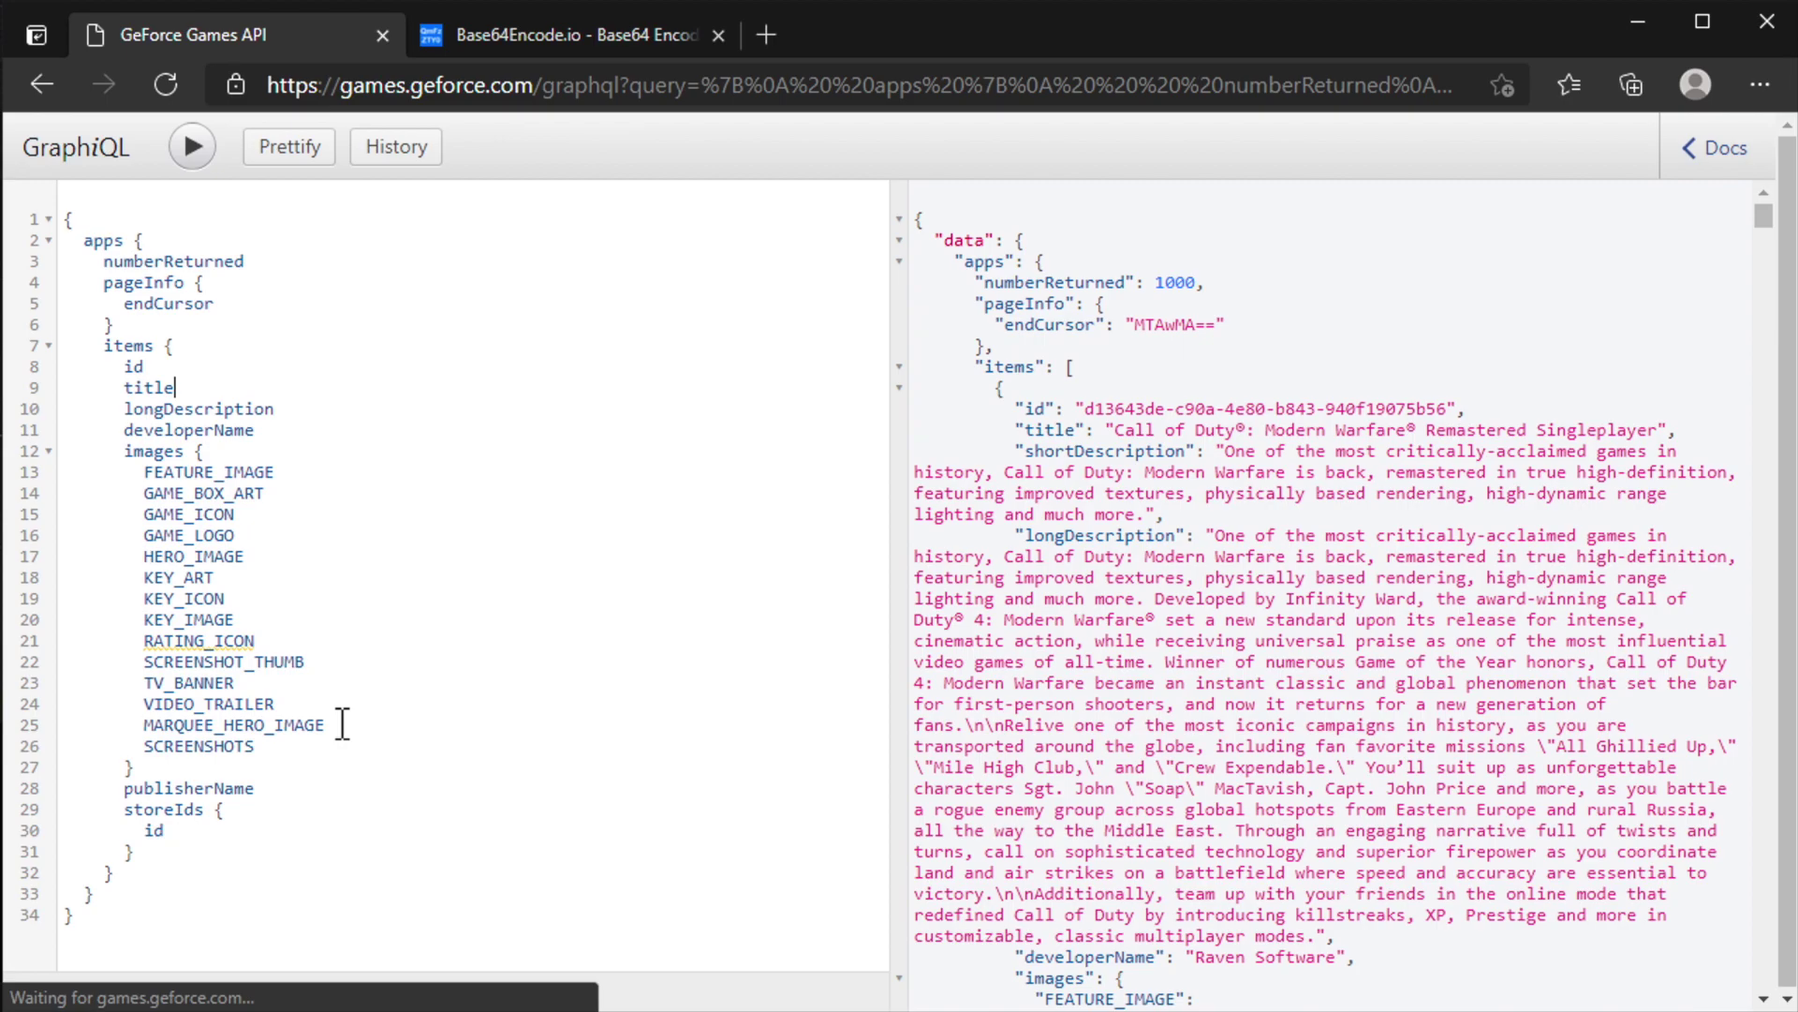
{"action": "mouse_move", "coordinate": [237, 620]}
{"action": "left_mouse_down"}
{"action": "mouse_move", "coordinate": [344, 641]}
{"action": "mouse_move", "coordinate": [376, 567]}
{"action": "left_mouse_up"}
{"action": "key", "text": "Delete"}
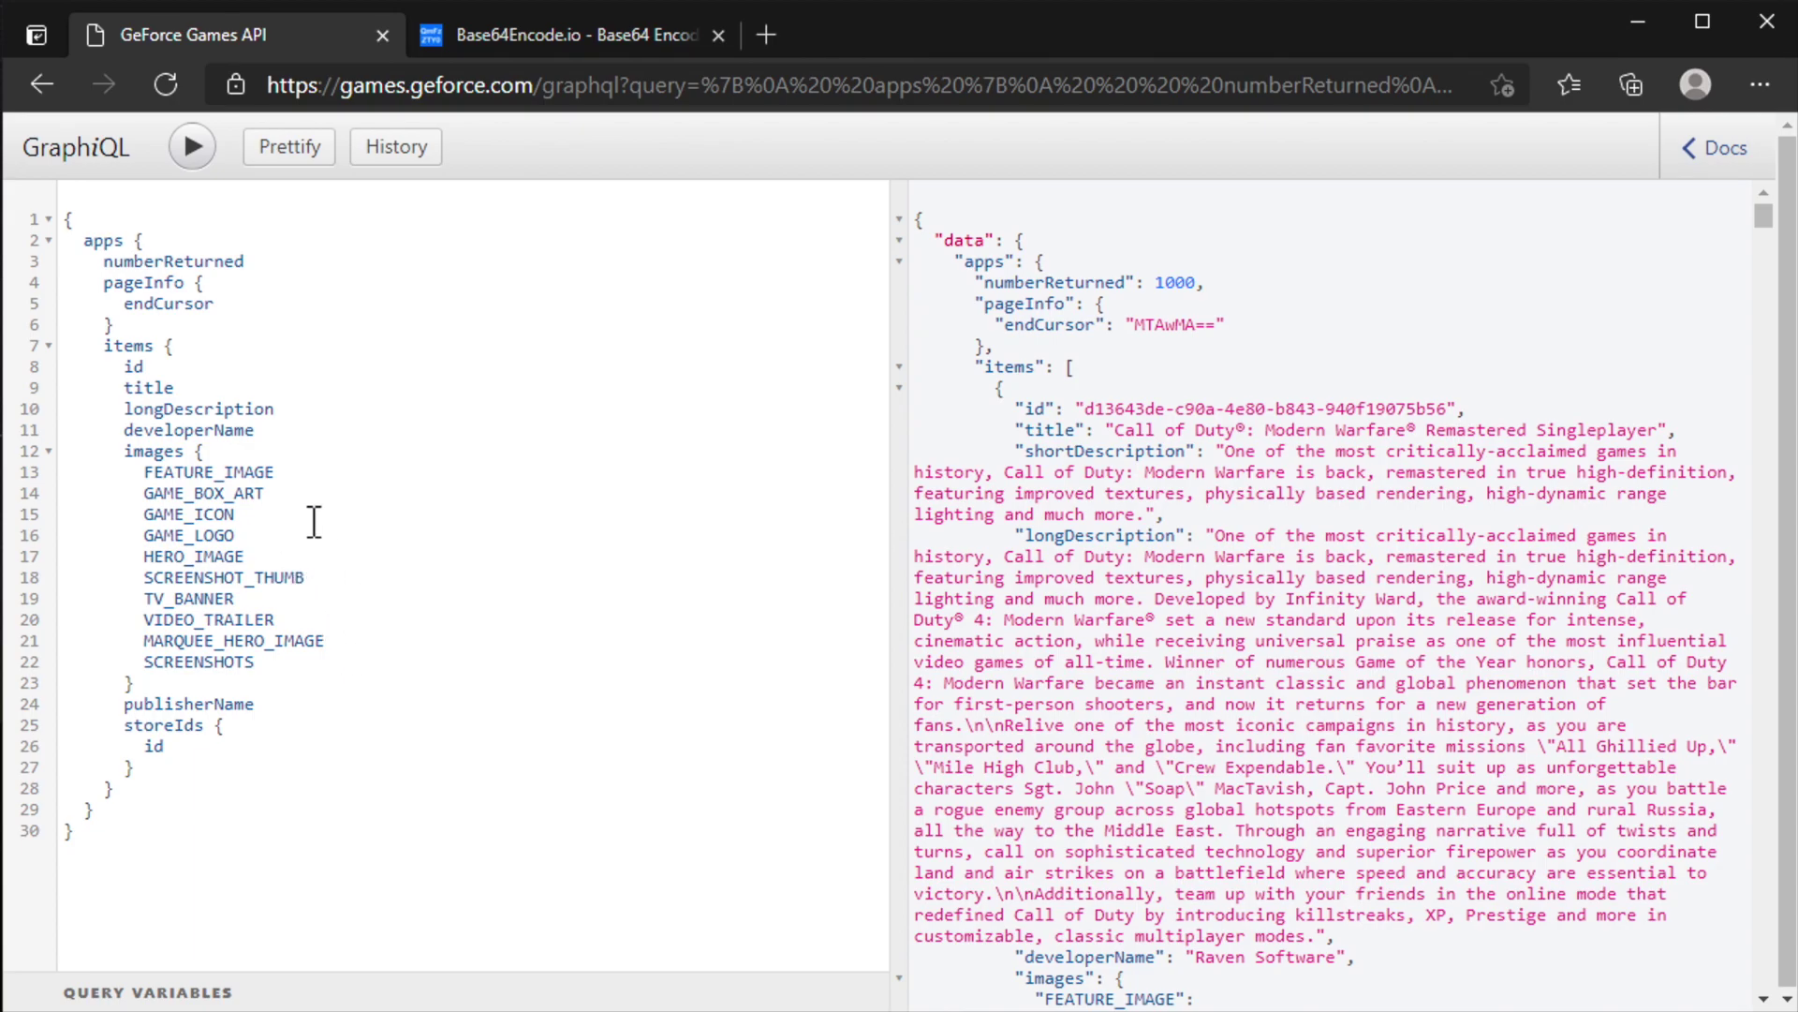
{"action": "left_click", "coordinate": [195, 146]}
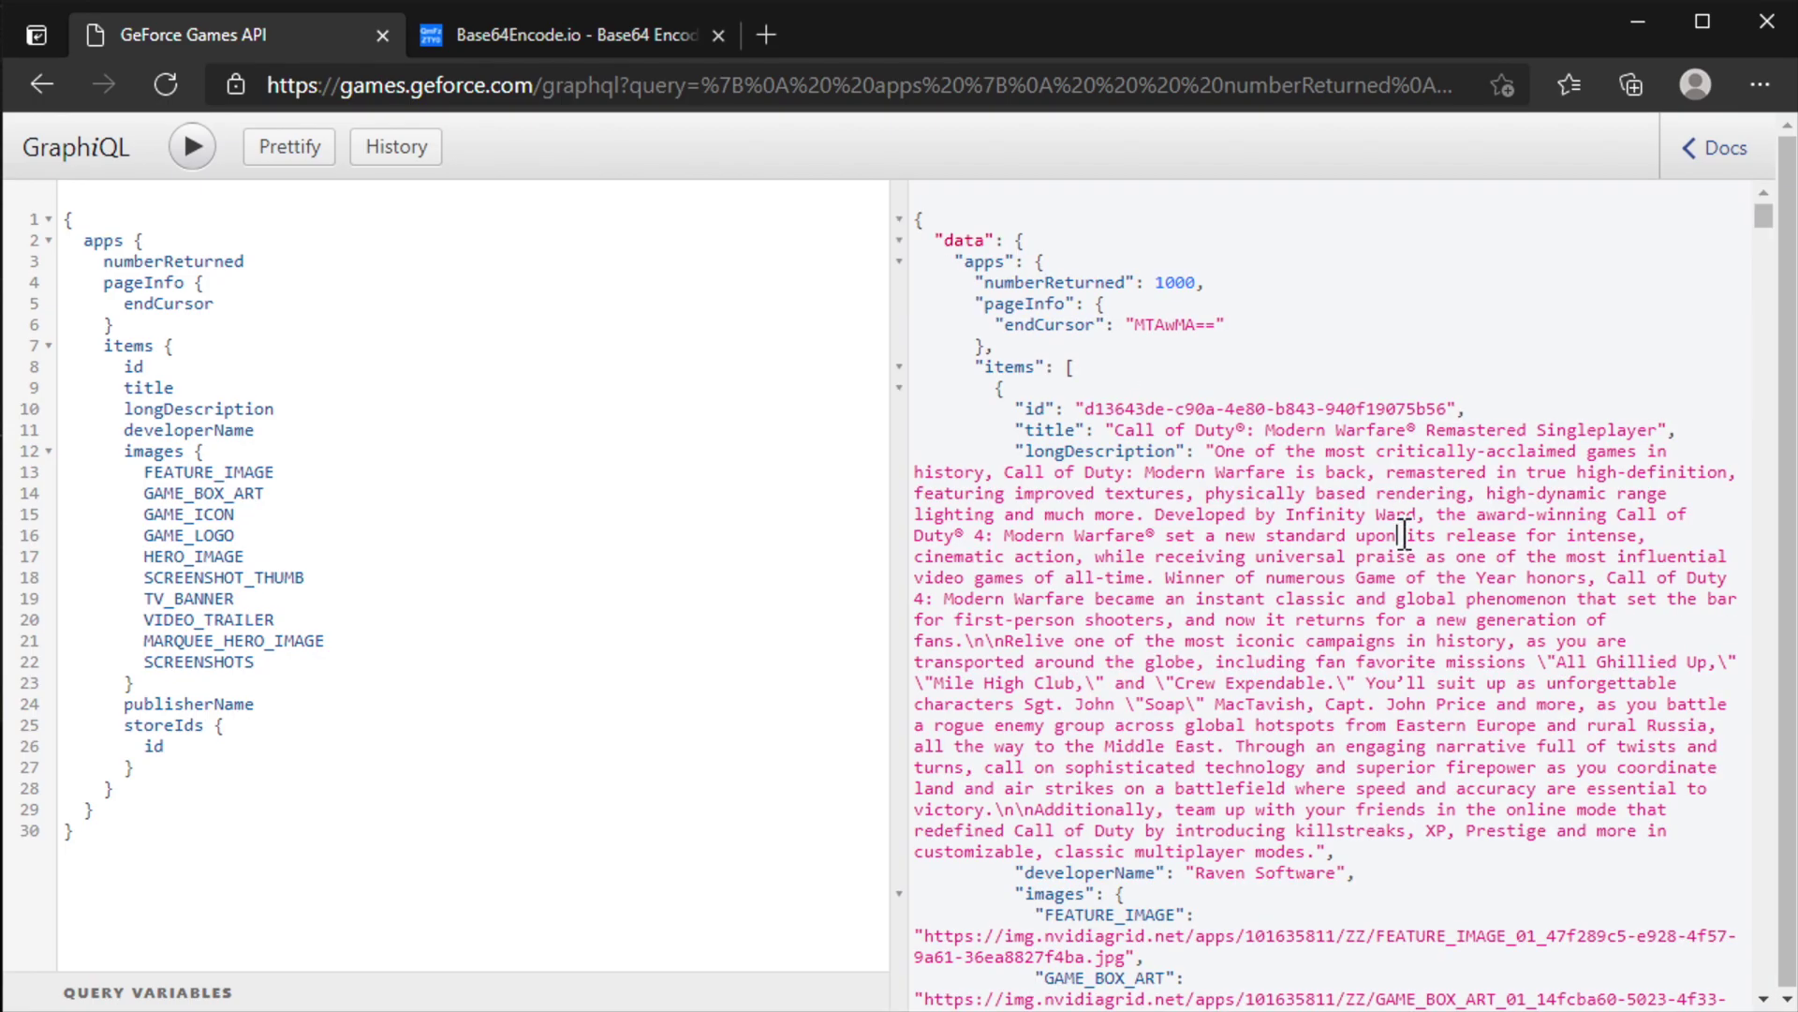
{"action": "scroll", "coordinate": [1402, 537], "scroll_direction": "down", "scroll_amount": 5}
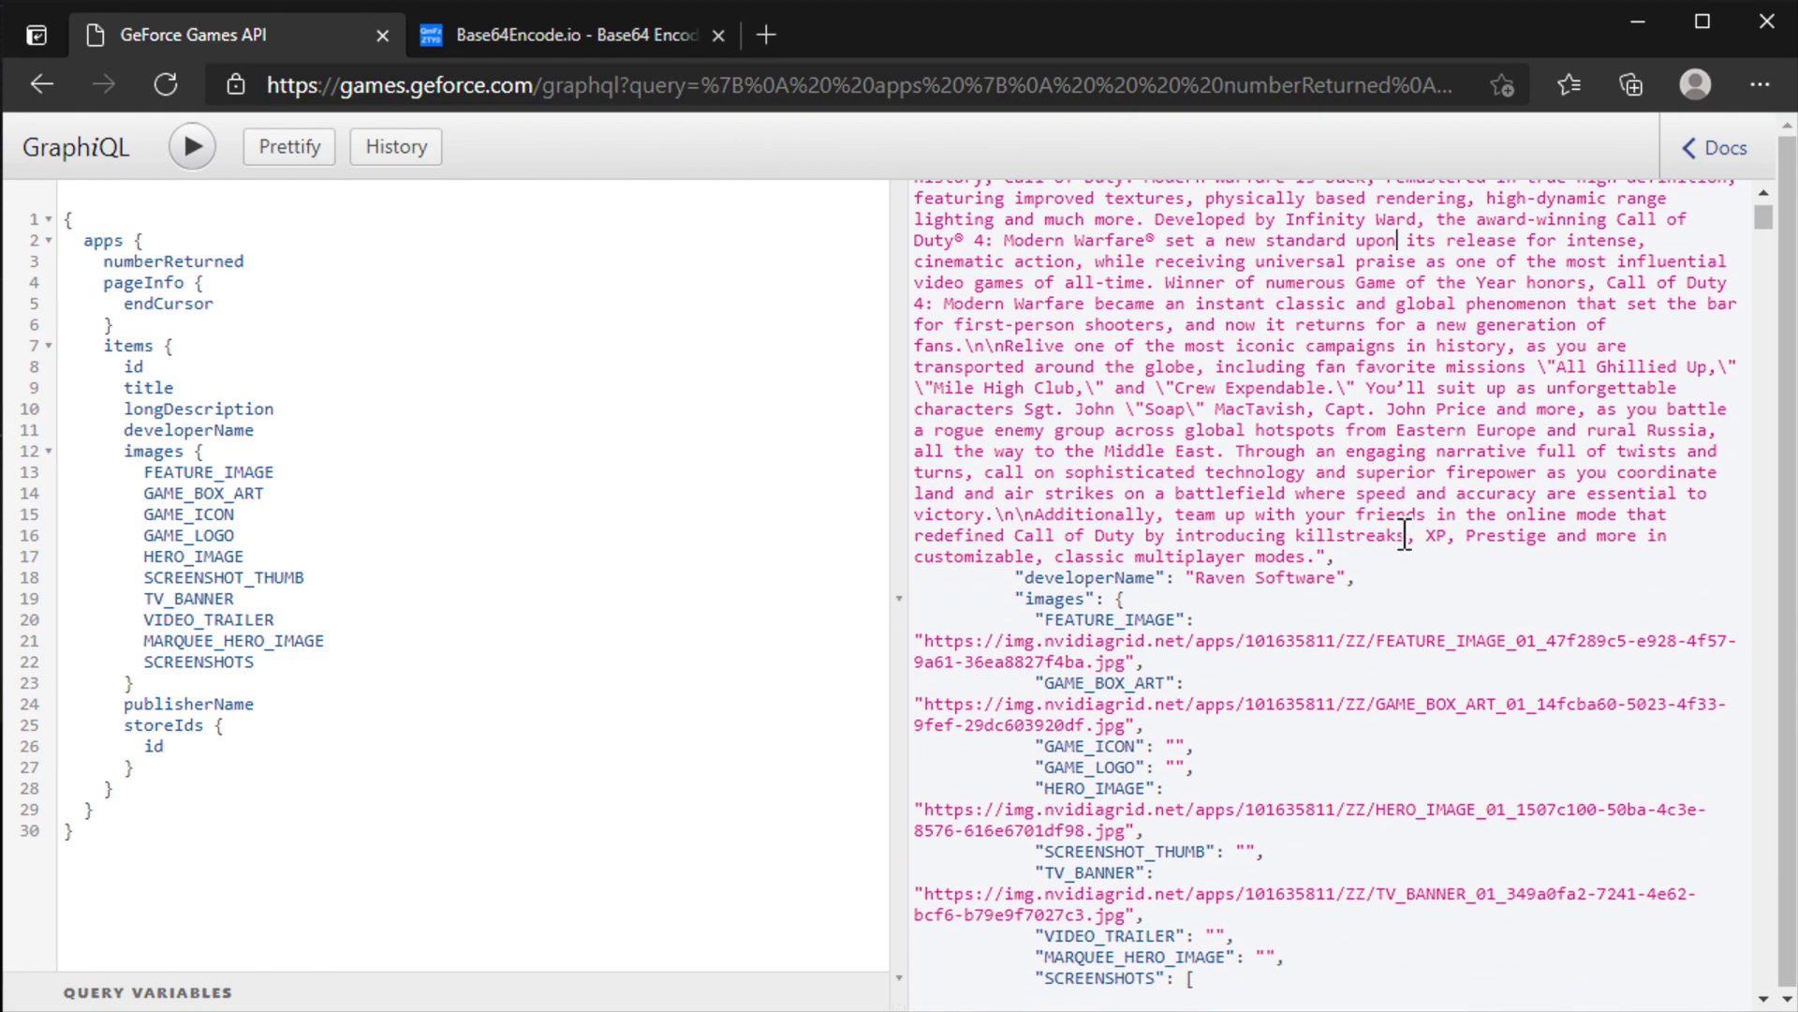
{"action": "scroll", "coordinate": [1403, 536], "scroll_direction": "down", "scroll_amount": 4}
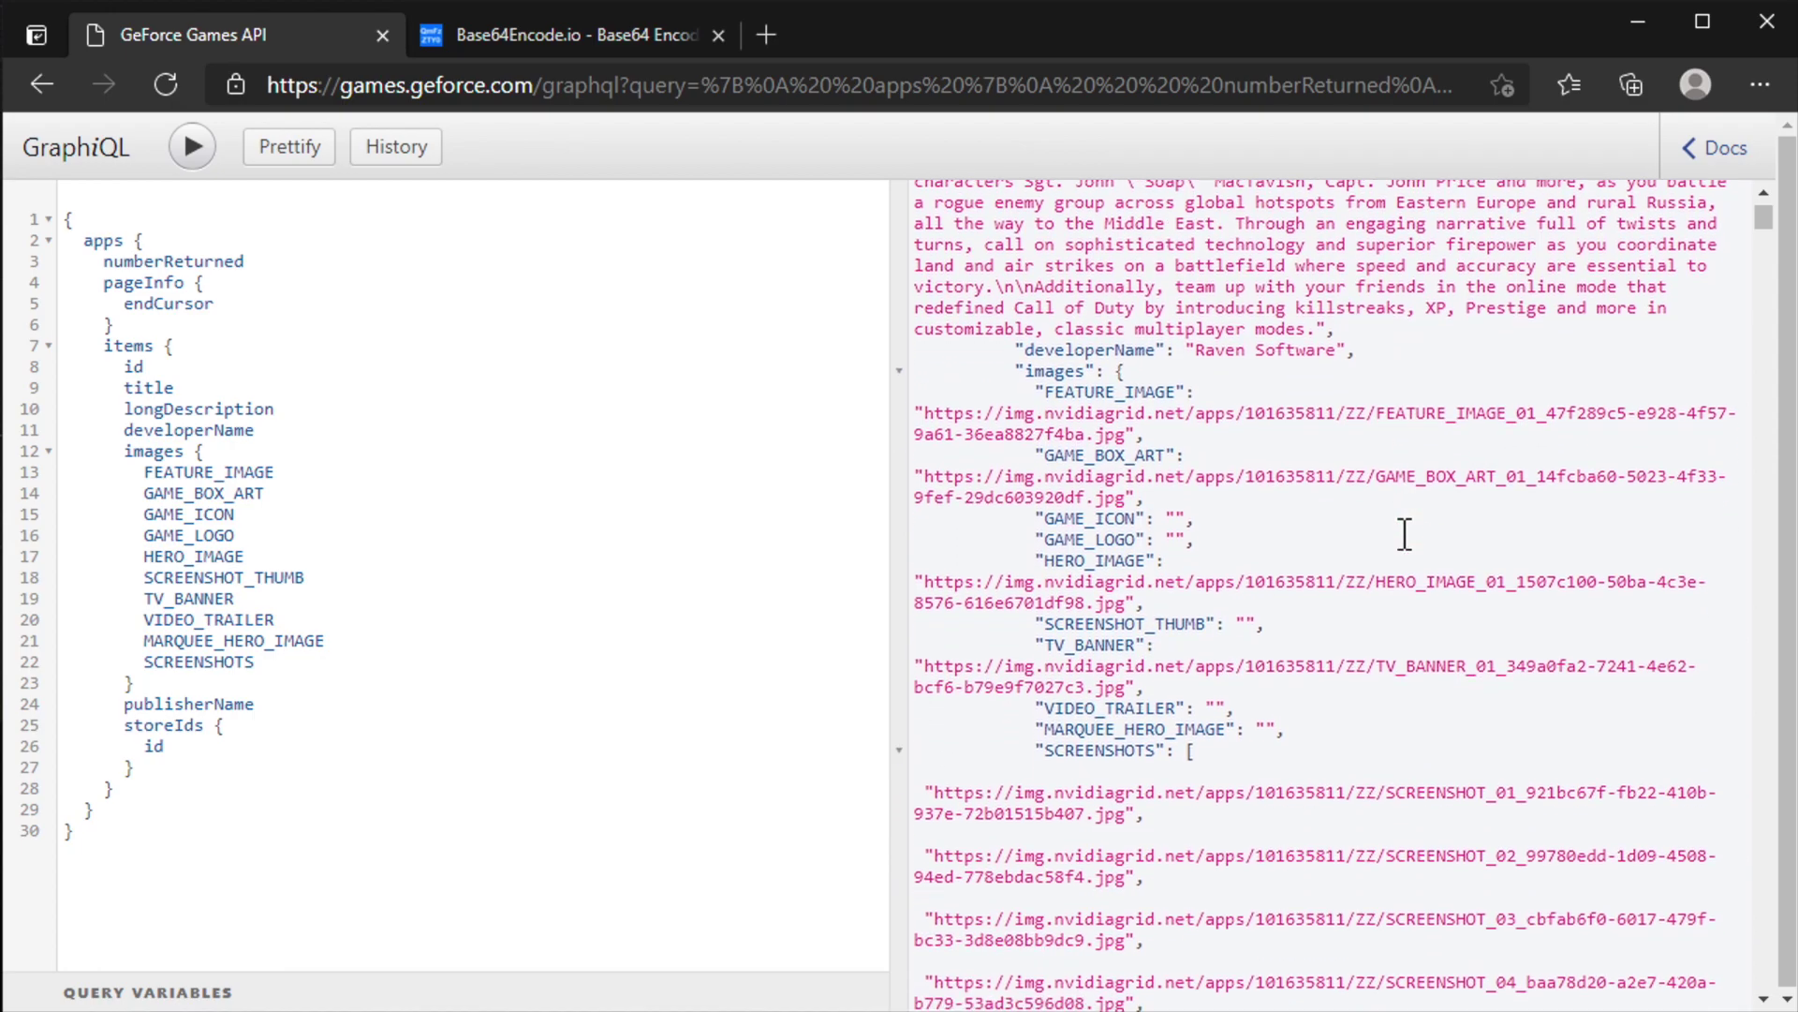
{"action": "scroll", "coordinate": [1402, 537], "scroll_direction": "down", "scroll_amount": 2}
{"action": "scroll", "coordinate": [1403, 538], "scroll_direction": "down", "scroll_amount": 2}
{"action": "scroll", "coordinate": [1402, 536], "scroll_direction": "down", "scroll_amount": 1}
{"action": "scroll", "coordinate": [1402, 536], "scroll_direction": "down", "scroll_amount": 1}
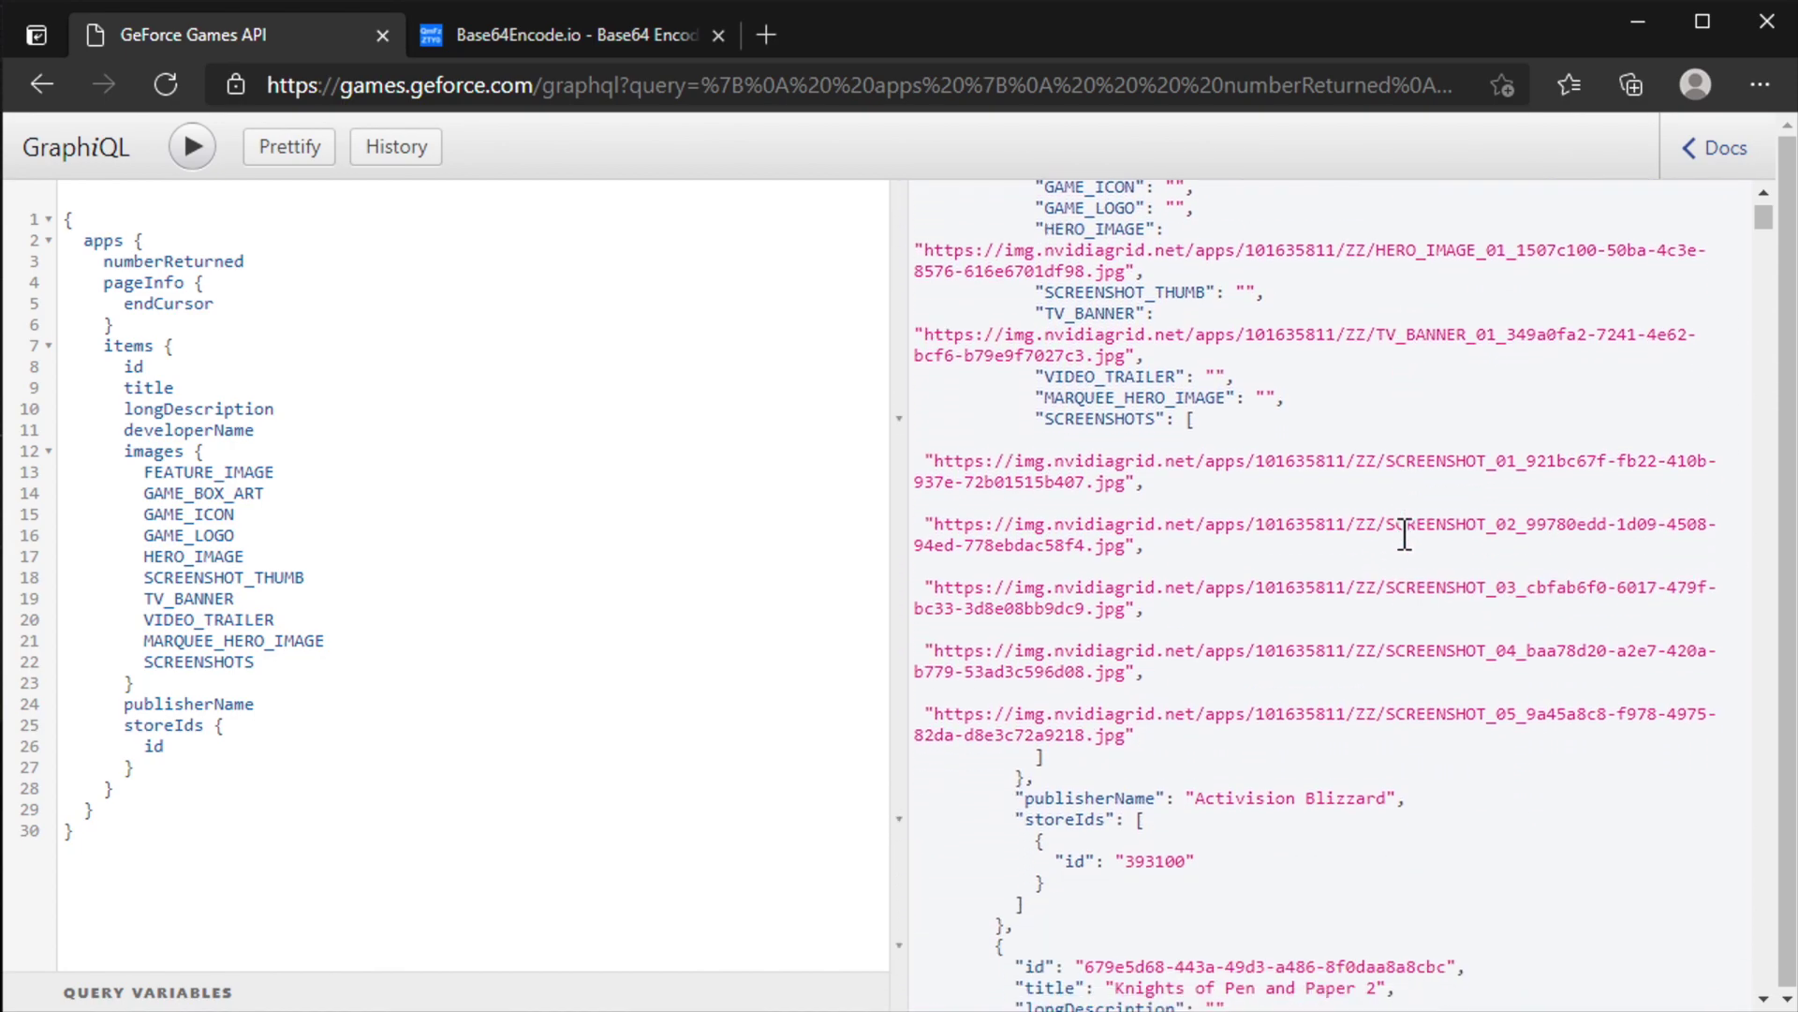
{"action": "scroll", "coordinate": [1402, 537], "scroll_direction": "down", "scroll_amount": 2}
{"action": "scroll", "coordinate": [1402, 536], "scroll_direction": "down", "scroll_amount": 1}
{"action": "scroll", "coordinate": [1402, 537], "scroll_direction": "down", "scroll_amount": 1}
{"action": "scroll", "coordinate": [1402, 537], "scroll_direction": "down", "scroll_amount": 1}
{"action": "scroll", "coordinate": [1403, 537], "scroll_direction": "down", "scroll_amount": 1}
{"action": "scroll", "coordinate": [1402, 537], "scroll_direction": "down", "scroll_amount": 1}
{"action": "scroll", "coordinate": [1402, 538], "scroll_direction": "down", "scroll_amount": 1}
{"action": "scroll", "coordinate": [1403, 537], "scroll_direction": "down", "scroll_amount": 1}
{"action": "scroll", "coordinate": [1402, 538], "scroll_direction": "down", "scroll_amount": 1}
{"action": "scroll", "coordinate": [1402, 537], "scroll_direction": "down", "scroll_amount": 1}
{"action": "scroll", "coordinate": [1403, 538], "scroll_direction": "down", "scroll_amount": 1}
{"action": "scroll", "coordinate": [1402, 537], "scroll_direction": "down", "scroll_amount": 1}
{"action": "scroll", "coordinate": [1402, 537], "scroll_direction": "up", "scroll_amount": 10}
{"action": "scroll", "coordinate": [1402, 538], "scroll_direction": "up", "scroll_amount": 5}
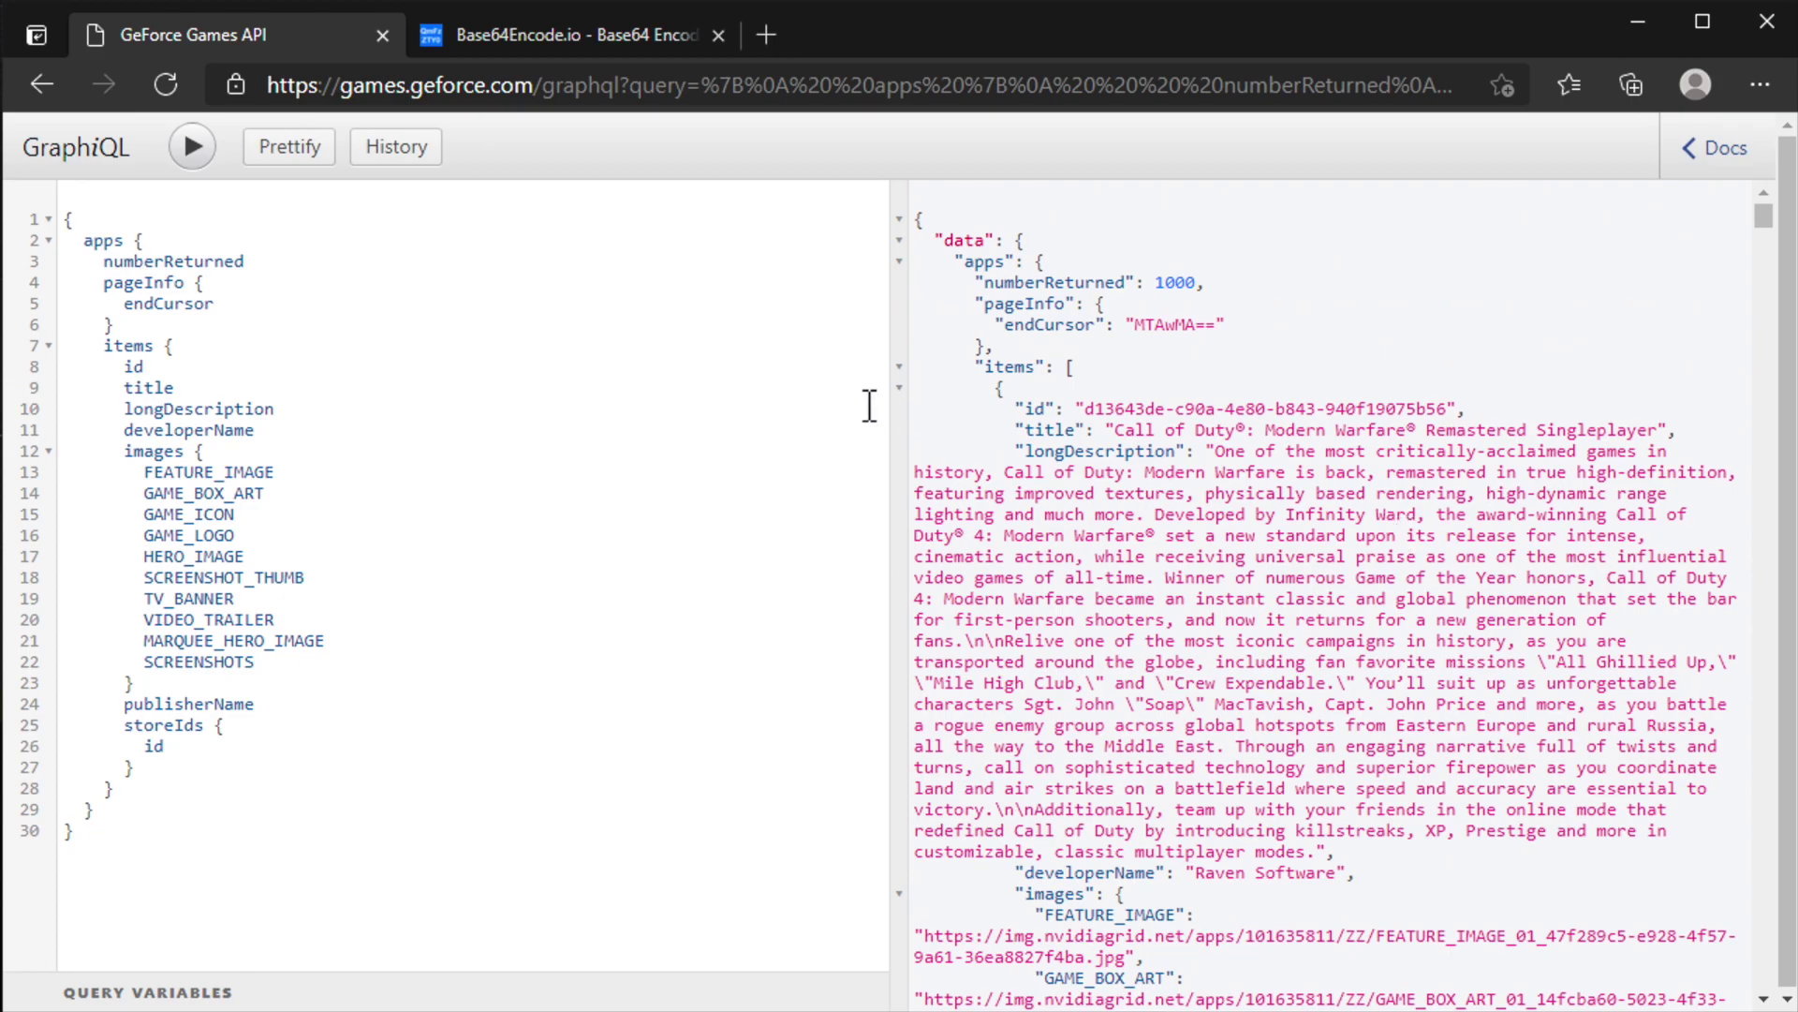
Give apps a first argument of 1000 and an after argument.
{"action": "left_click", "coordinate": [121, 241]}
{"action": "key", "text": "Right"}
{"action": "key", "text": "Down"}
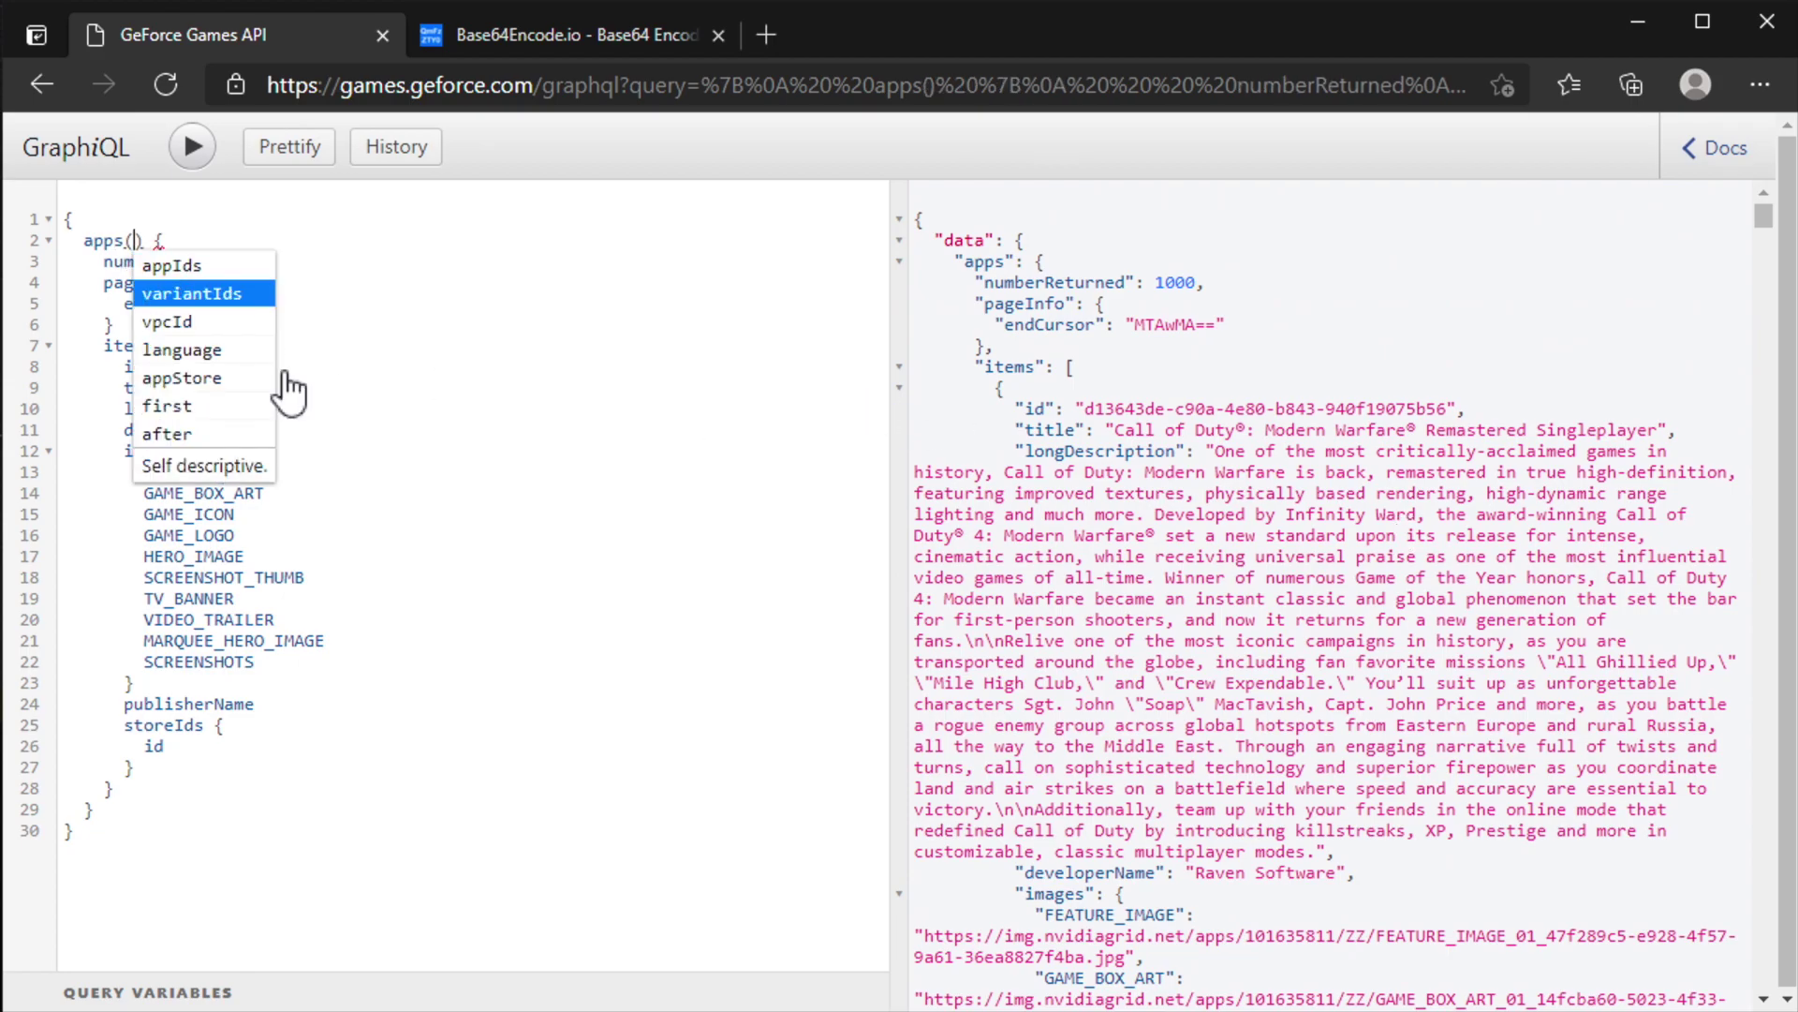
{"action": "key", "text": "Down"}
{"action": "key", "text": "Down"}
{"action": "key", "text": "Down"}
{"action": "key", "text": "Down"}
{"action": "key", "text": "Return"}
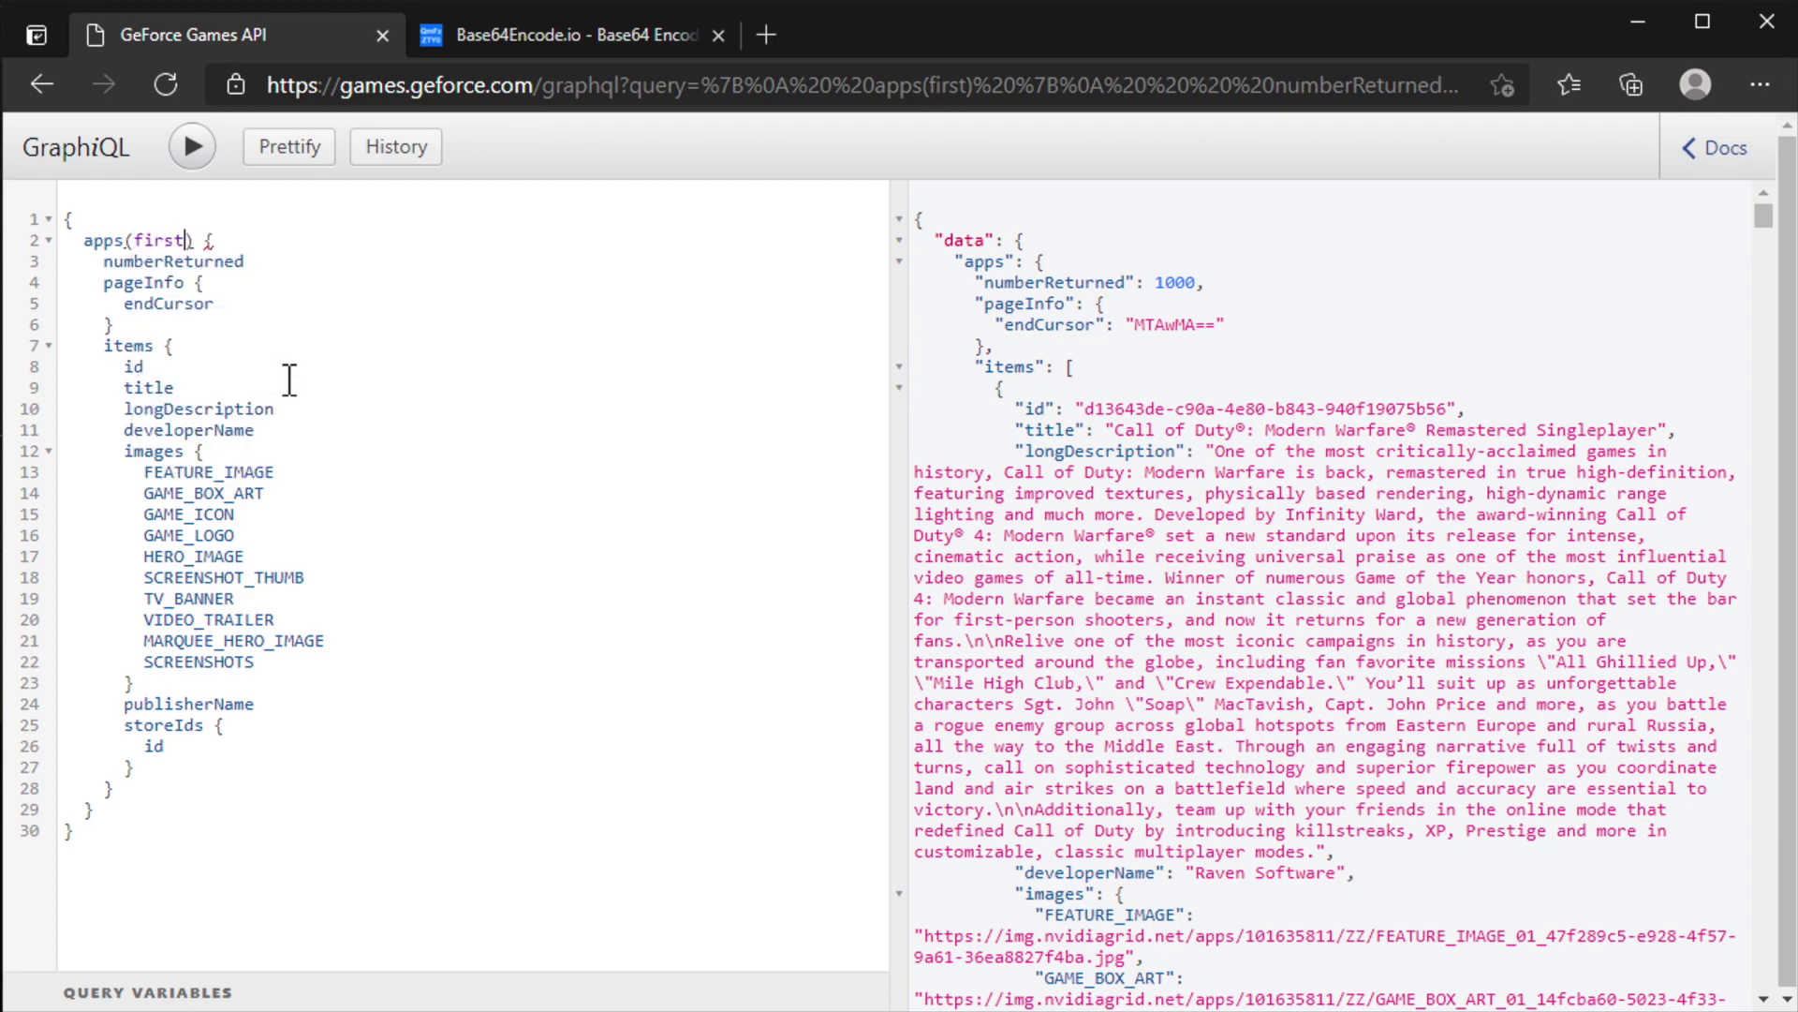
{"action": "type", "text": ": 1000,"}
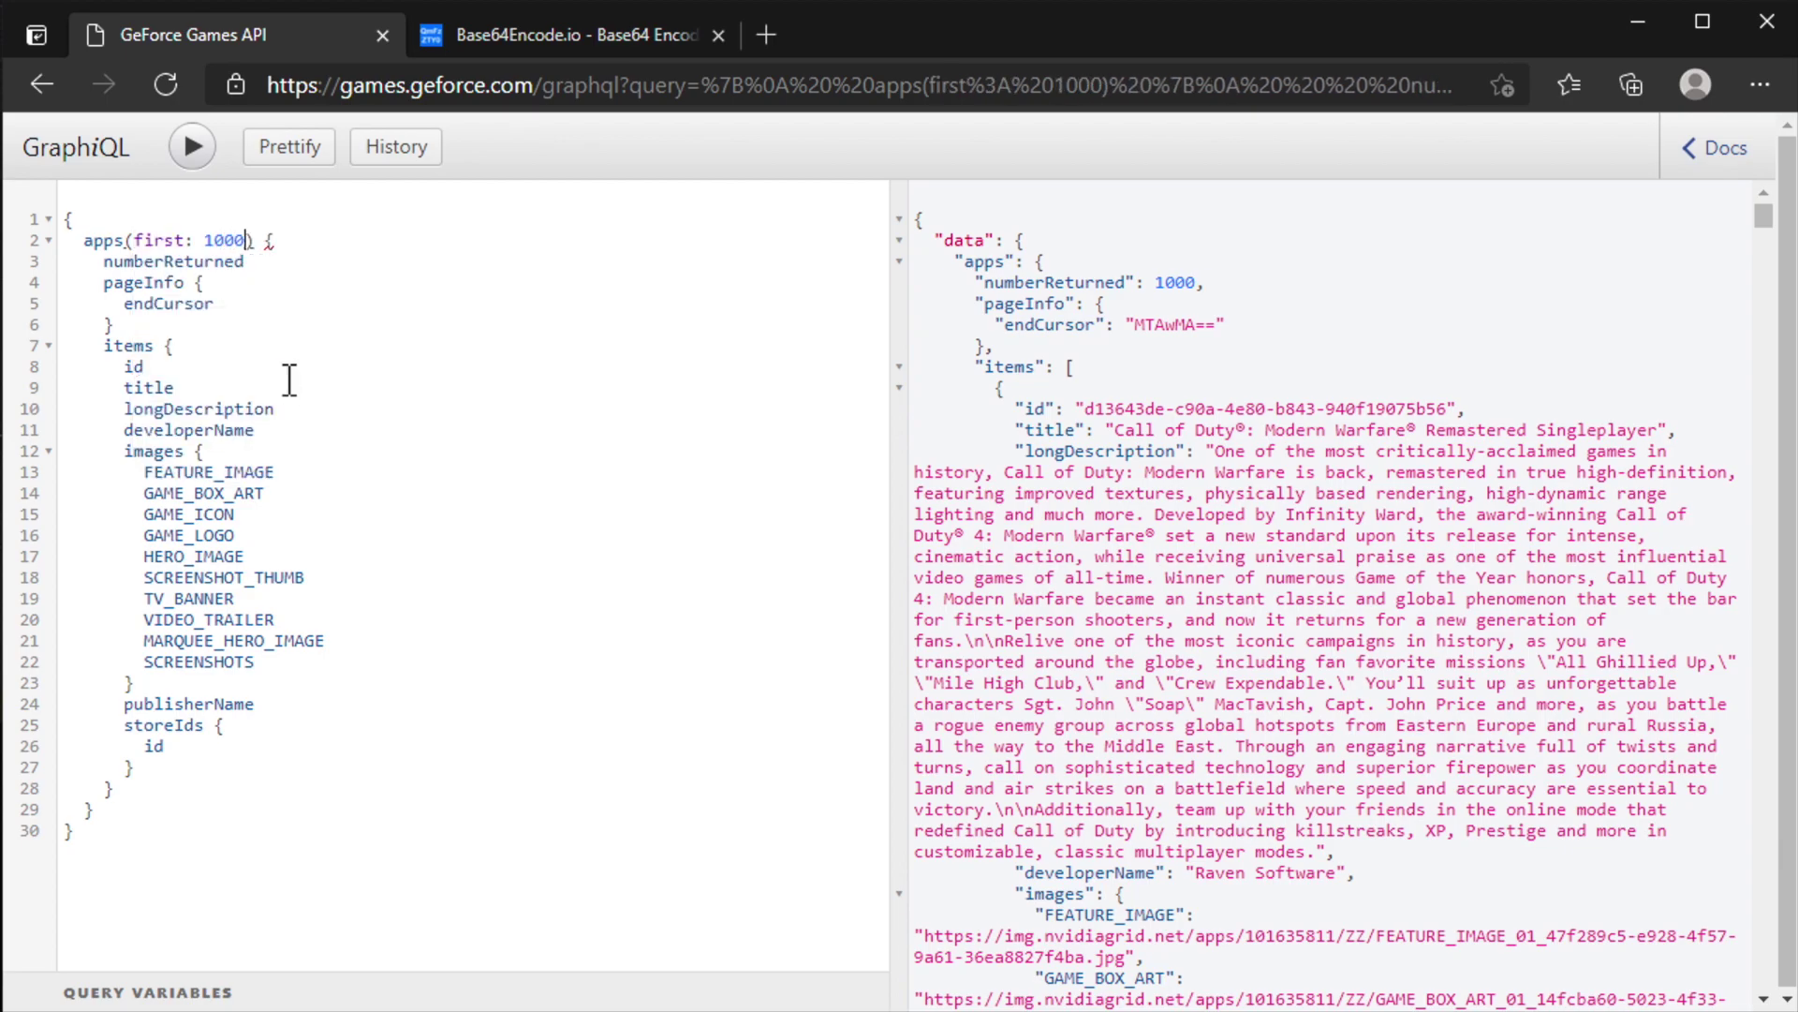
{"action": "key", "text": "Down"}
{"action": "key", "text": "Down"}
{"action": "key", "text": "Down"}
{"action": "key", "text": "Down"}
{"action": "key", "text": "Down"}
{"action": "key", "text": "Down"}
{"action": "key", "text": "Return"}
{"action": "type", "text": ":"}
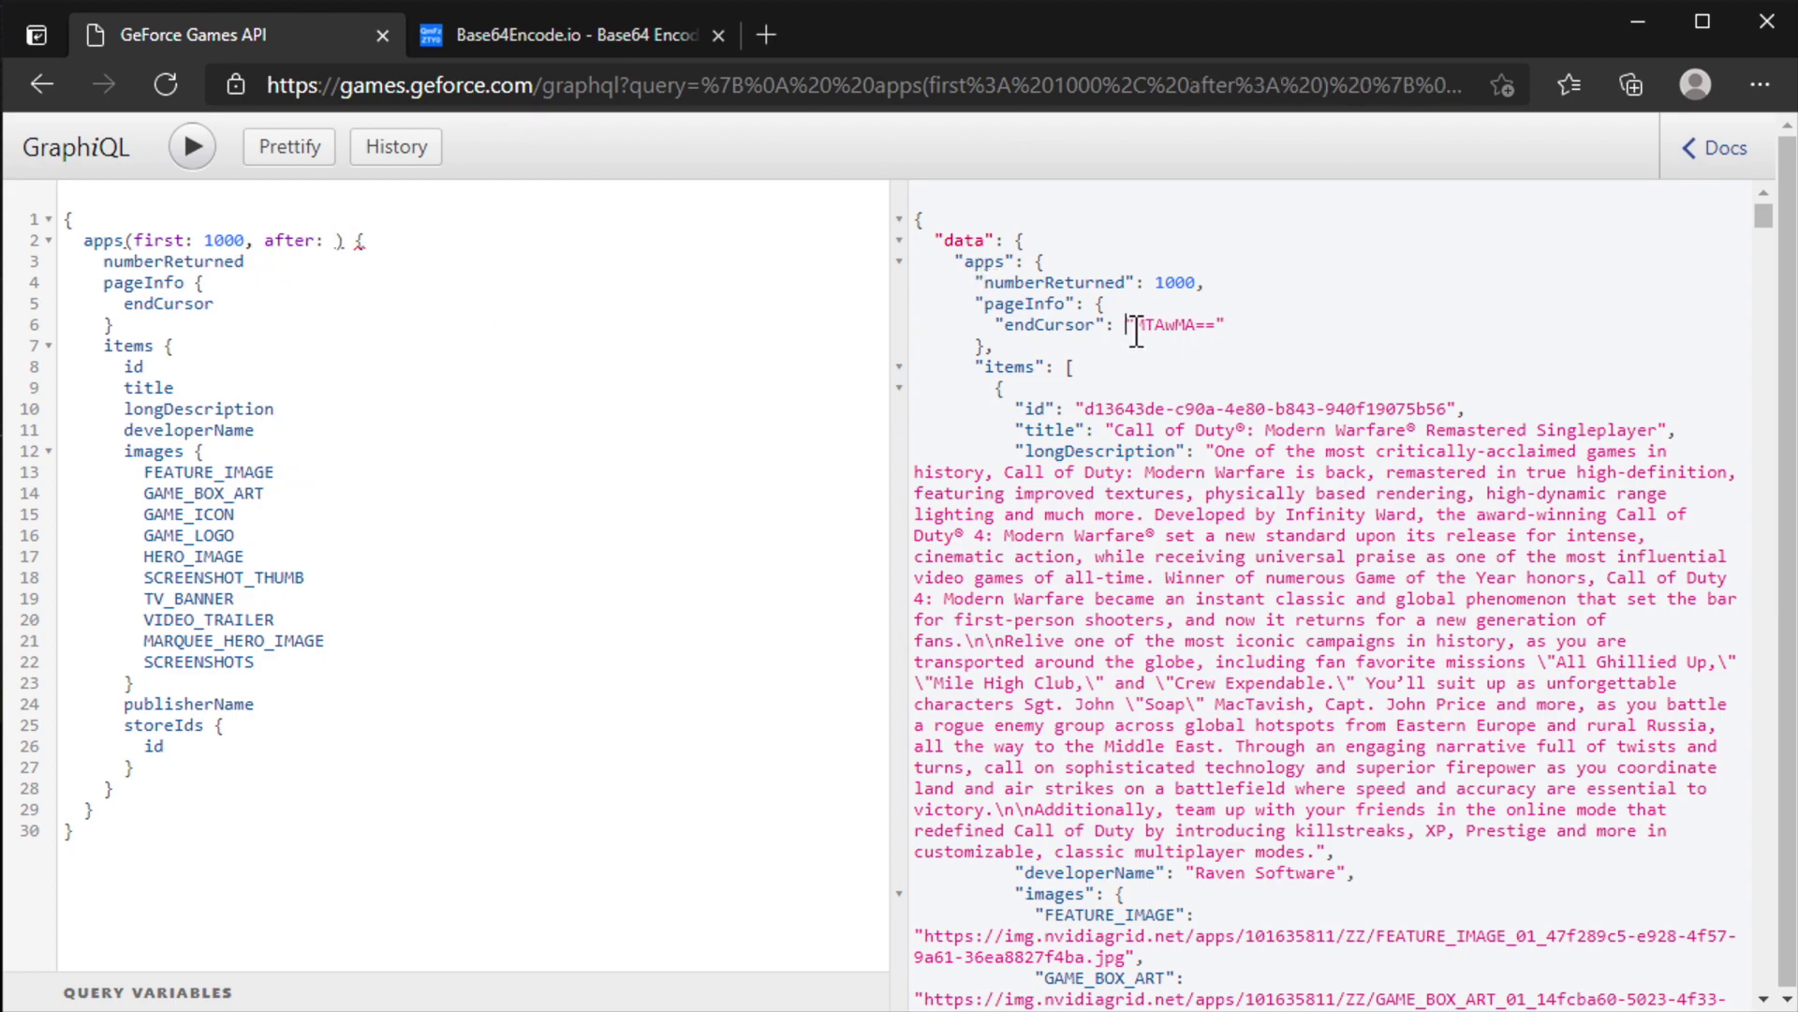
Fill after with the endCursor value MTAwMA== and run the query.
{"action": "left_click_drag", "start_coordinate": [1129, 325], "coordinate": [1222, 325]}
{"action": "key", "text": "ctrl+c"}
{"action": "left_click", "coordinate": [362, 239]}
{"action": "key", "text": "ctrl+v"}
{"action": "left_click", "coordinate": [193, 146]}
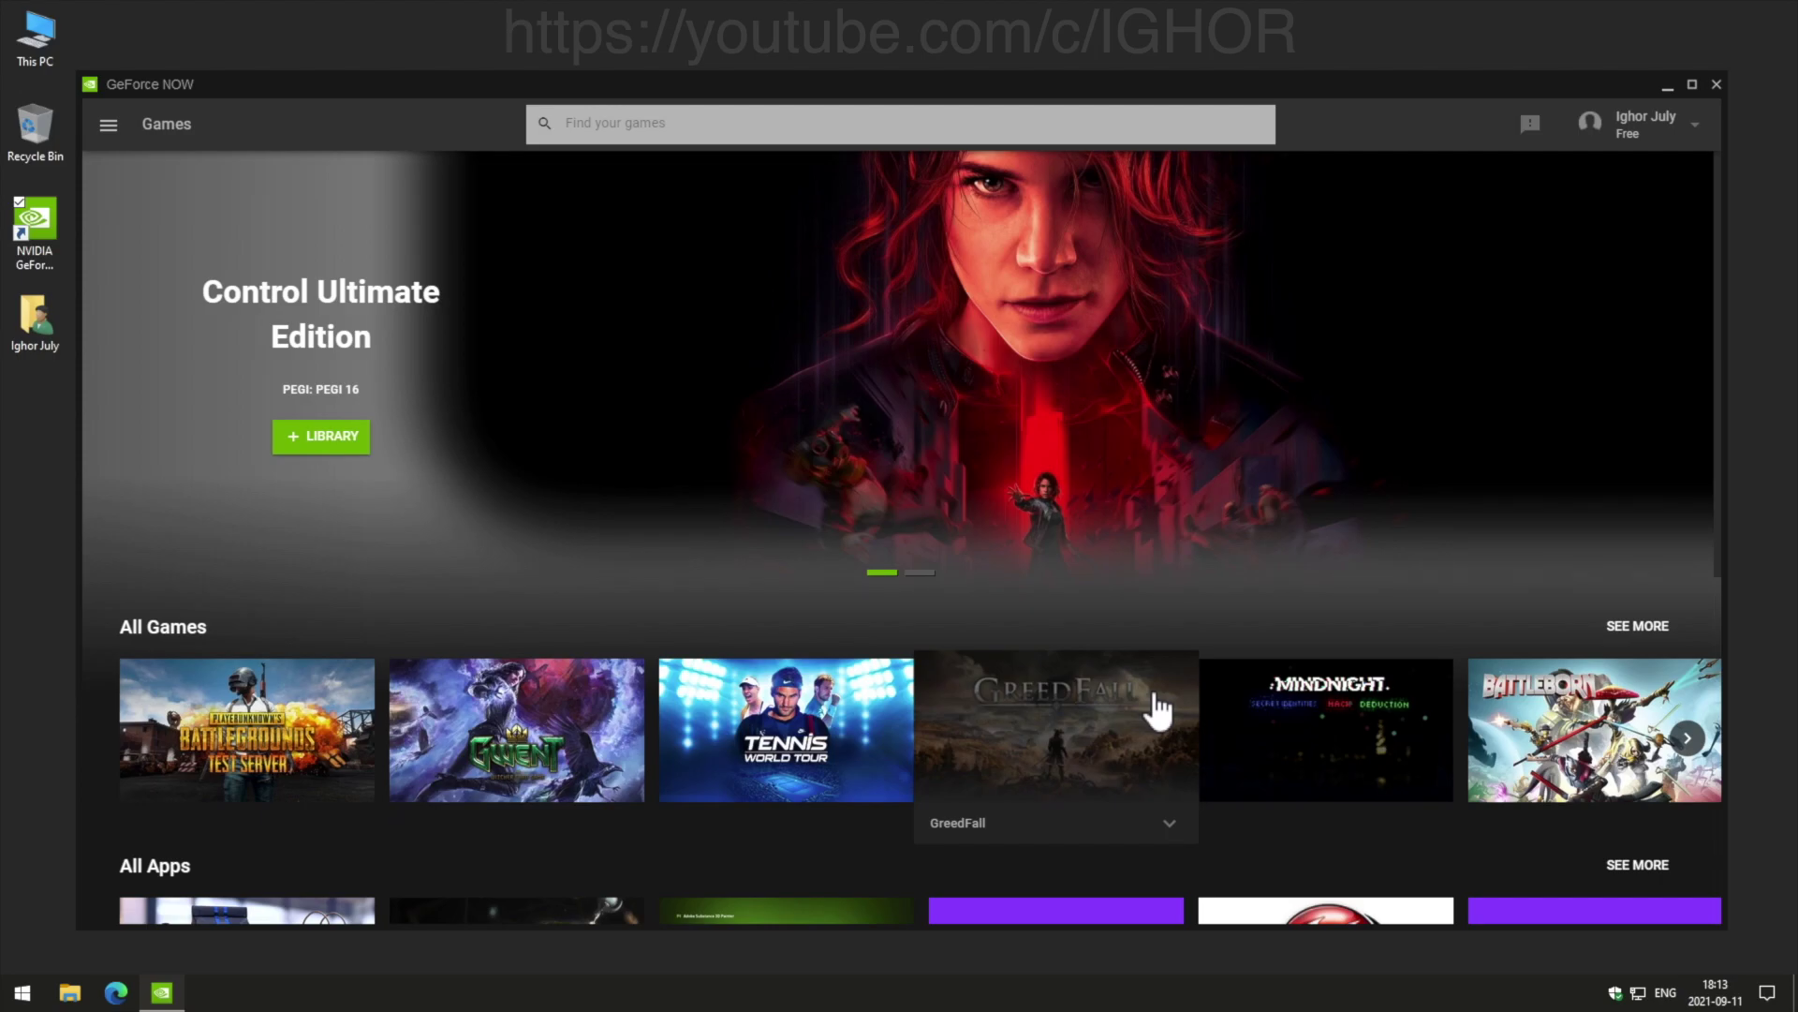
{"action": "mouse_move", "coordinate": [1324, 730]}
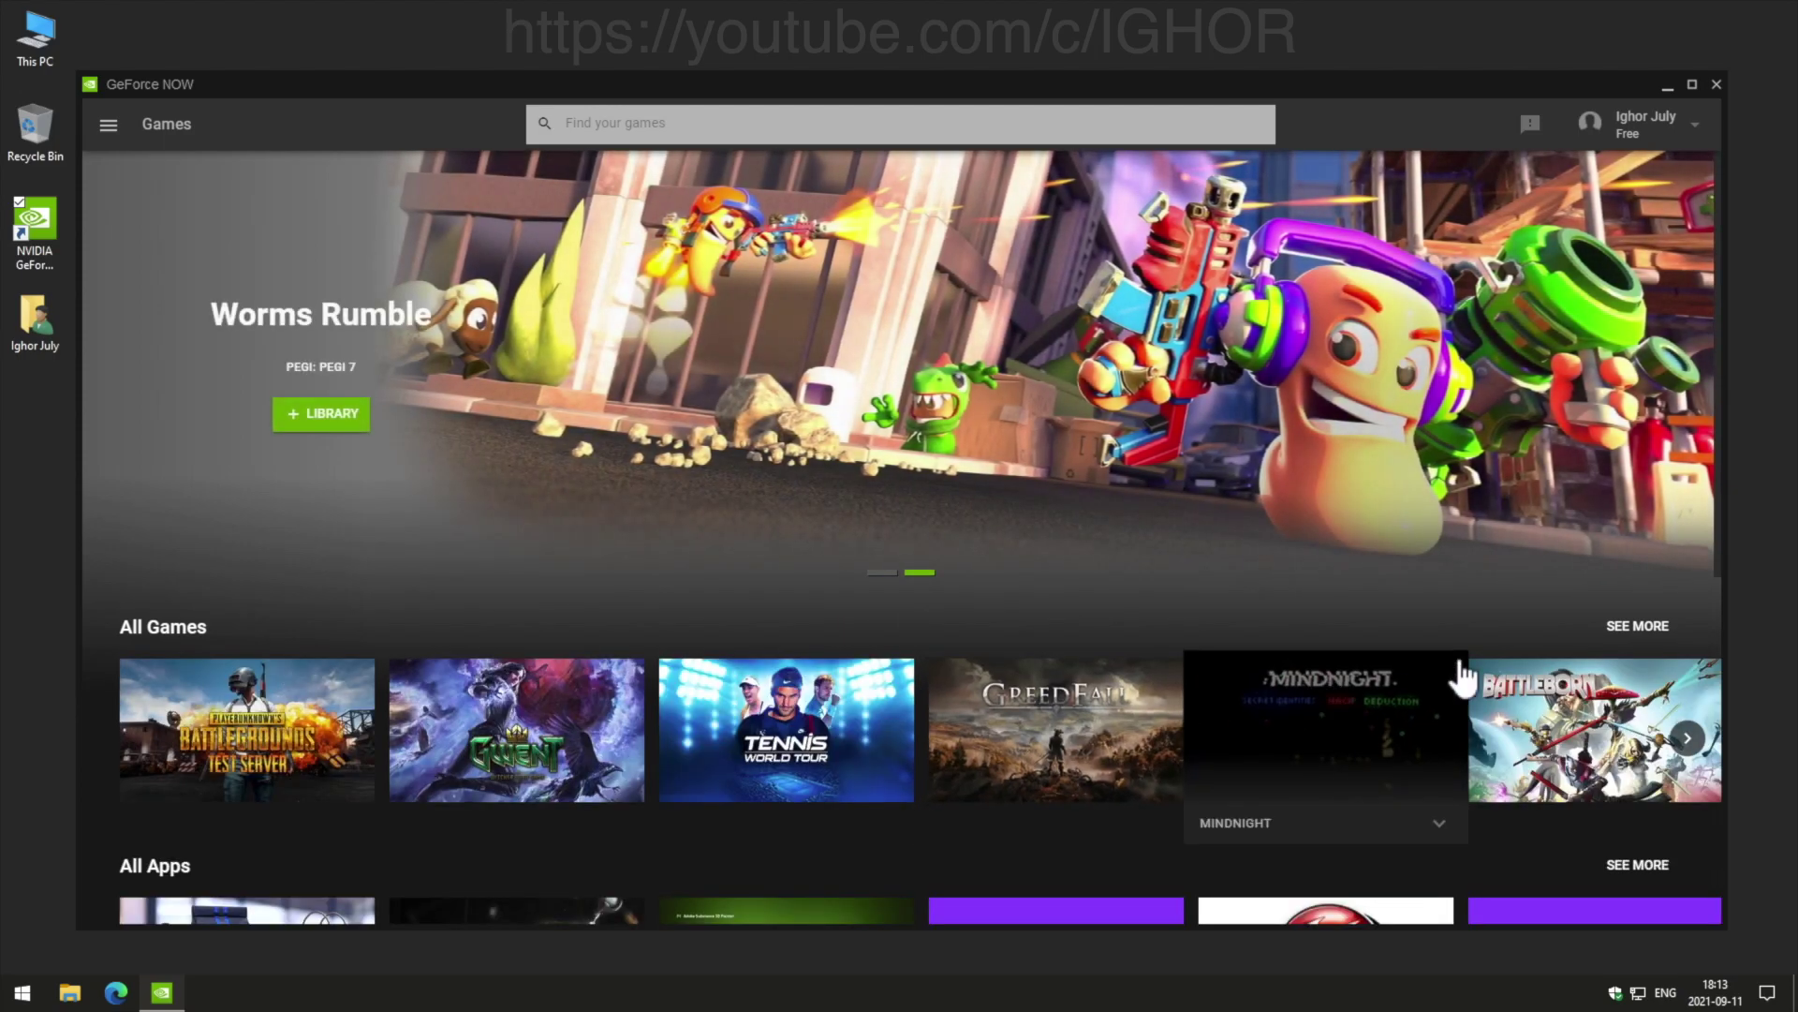
{"action": "left_click", "coordinate": [1636, 626]}
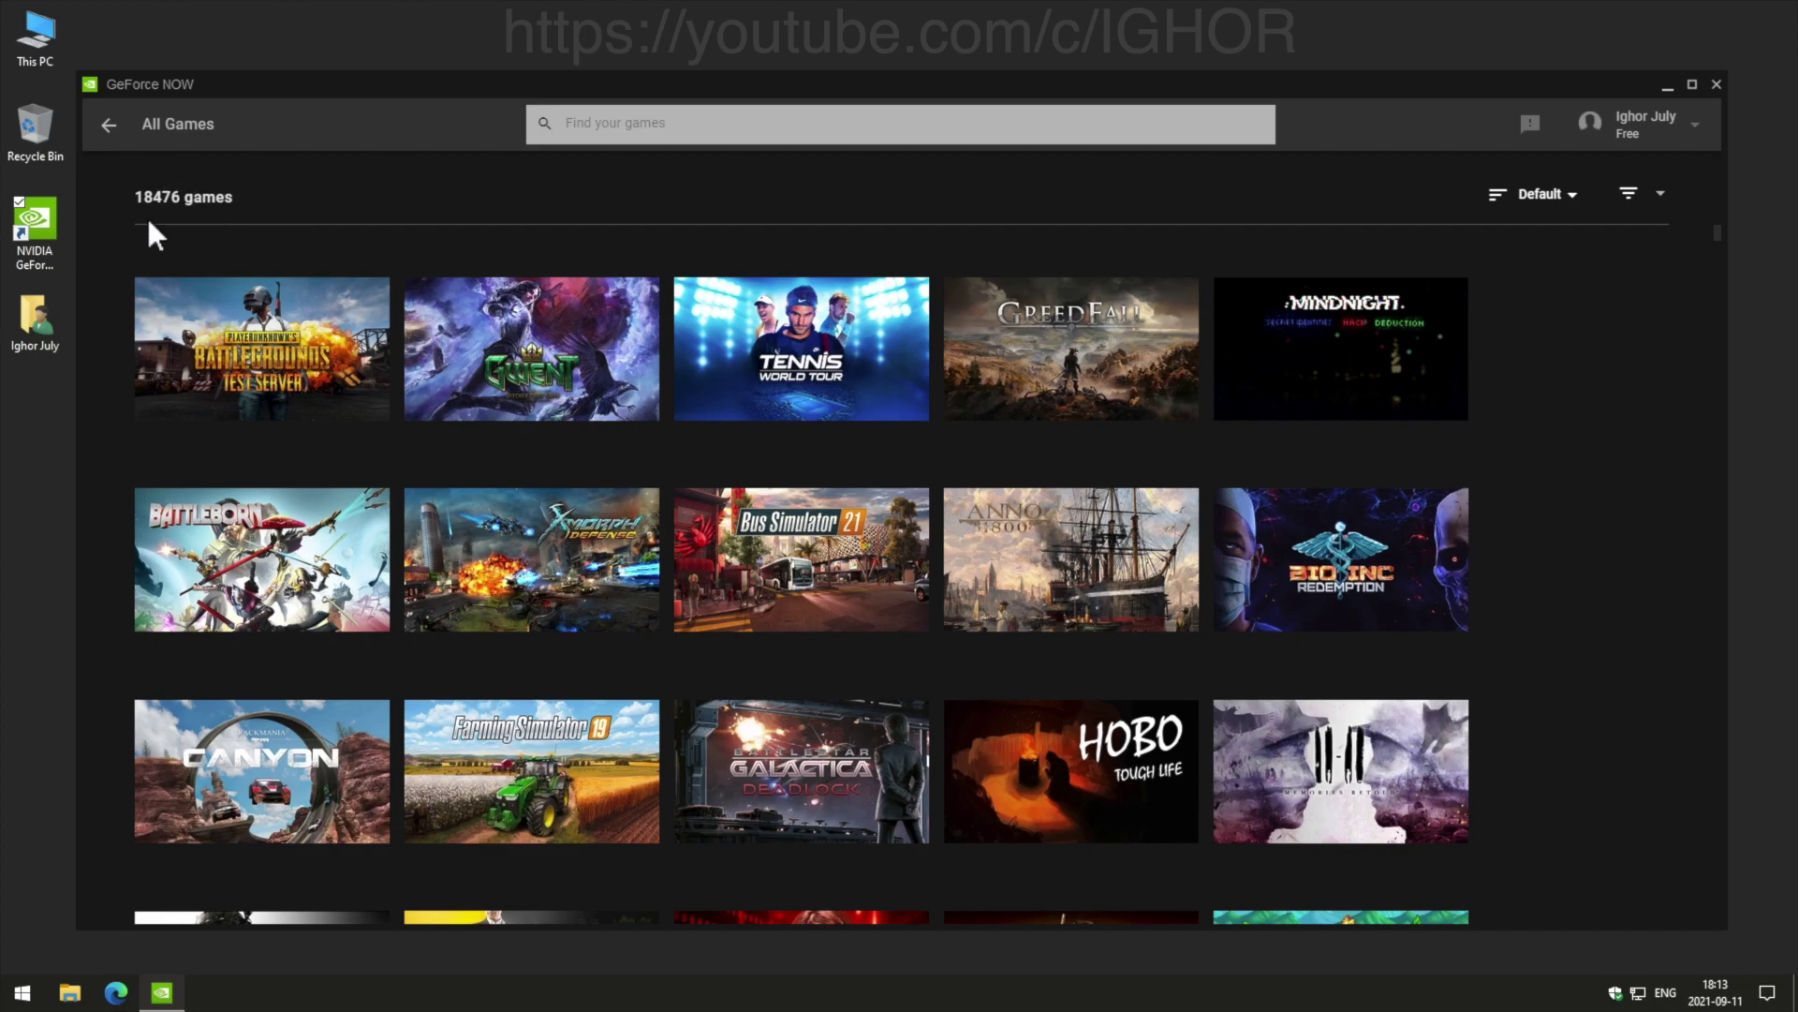
{"action": "scroll", "coordinate": [613, 546], "scroll_direction": "down", "scroll_amount": 3}
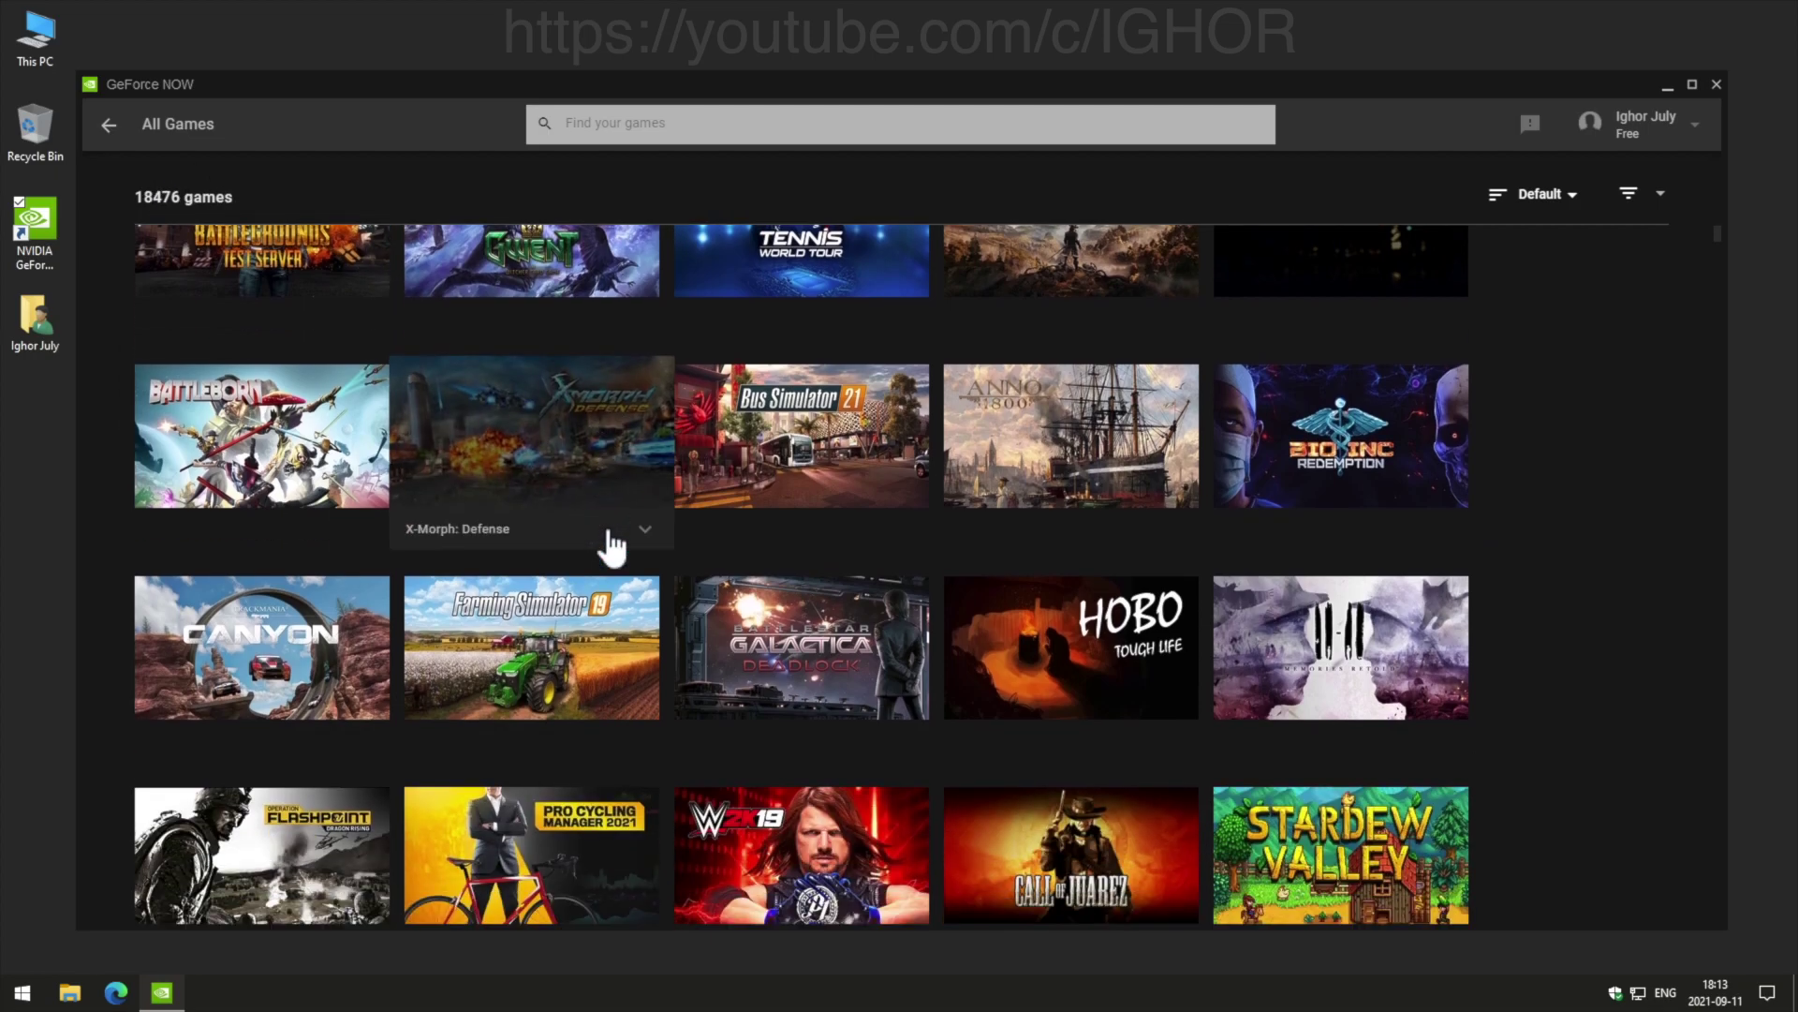
{"action": "scroll", "coordinate": [613, 545], "scroll_direction": "down", "scroll_amount": 2}
{"action": "scroll", "coordinate": [612, 546], "scroll_direction": "down", "scroll_amount": 3}
{"action": "scroll", "coordinate": [612, 545], "scroll_direction": "down", "scroll_amount": 2}
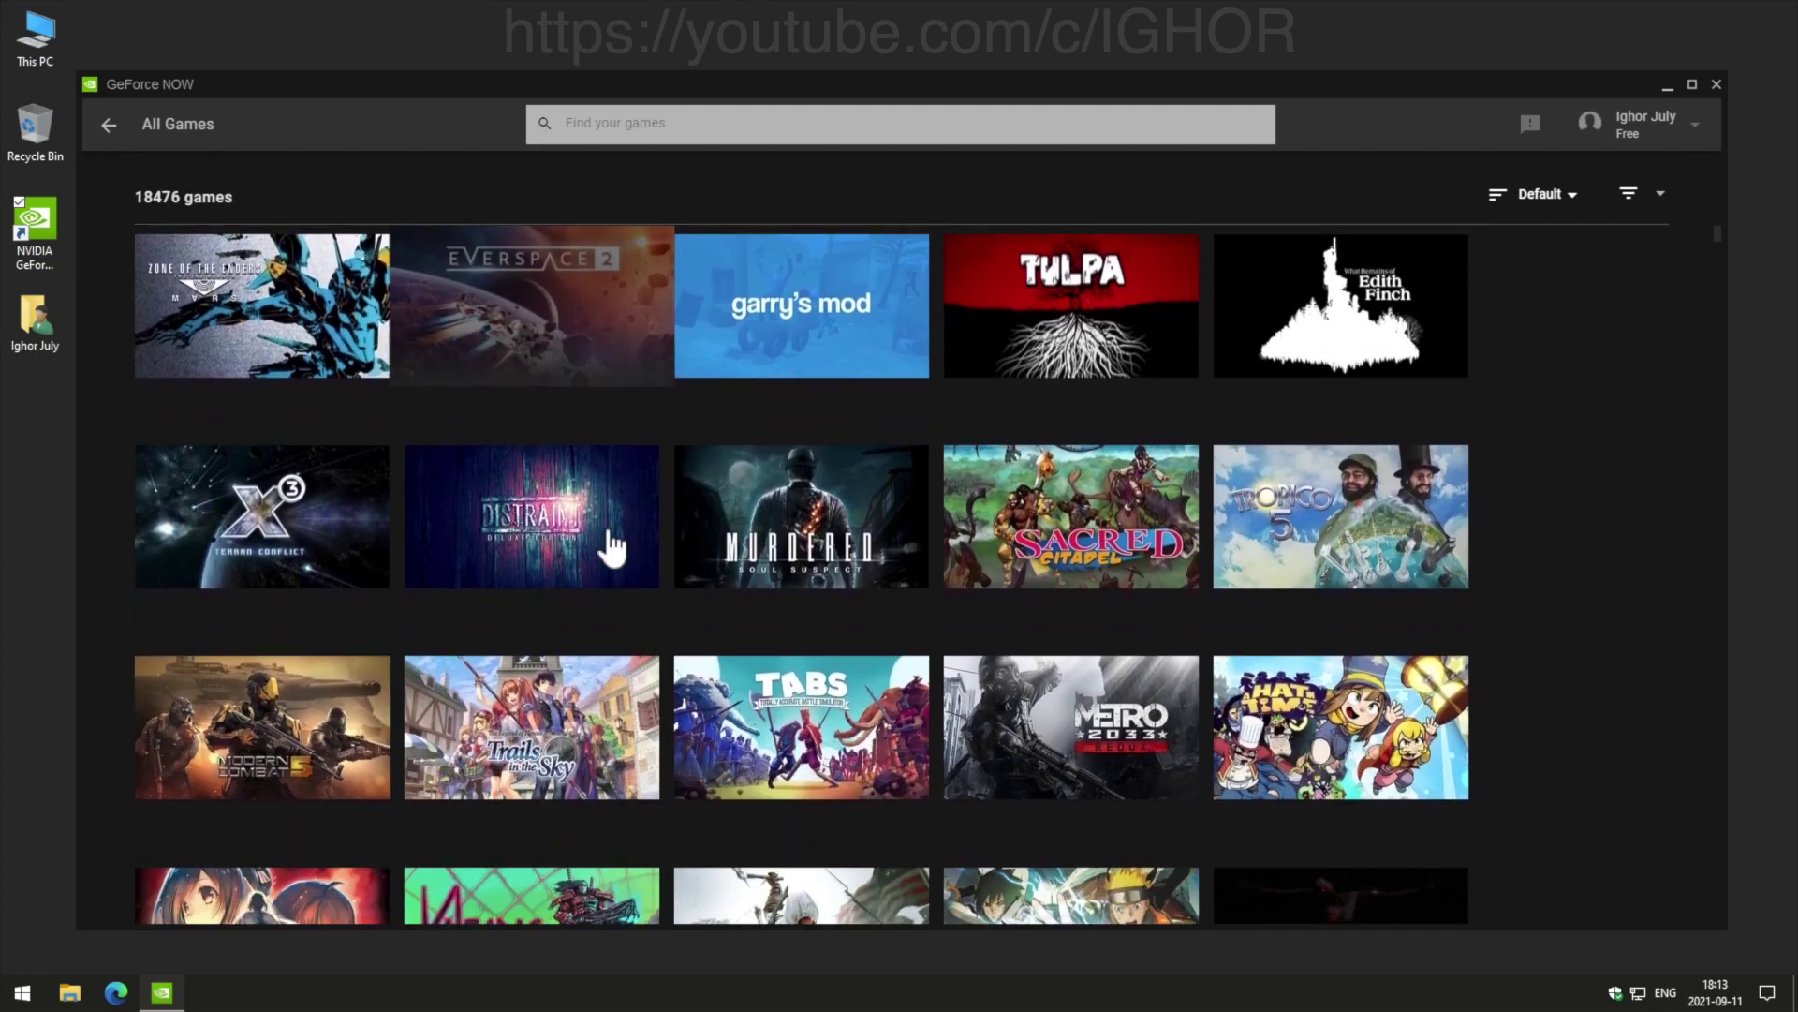
{"action": "scroll", "coordinate": [615, 545], "scroll_direction": "down", "scroll_amount": 4}
{"action": "scroll", "coordinate": [613, 546], "scroll_direction": "down", "scroll_amount": 4}
{"action": "scroll", "coordinate": [613, 545], "scroll_direction": "down", "scroll_amount": 4}
{"action": "scroll", "coordinate": [615, 545], "scroll_direction": "down", "scroll_amount": 3}
{"action": "scroll", "coordinate": [614, 545], "scroll_direction": "down", "scroll_amount": 4}
{"action": "scroll", "coordinate": [614, 545], "scroll_direction": "down", "scroll_amount": 4}
{"action": "scroll", "coordinate": [614, 545], "scroll_direction": "down", "scroll_amount": 4}
{"action": "scroll", "coordinate": [614, 545], "scroll_direction": "down", "scroll_amount": 3}
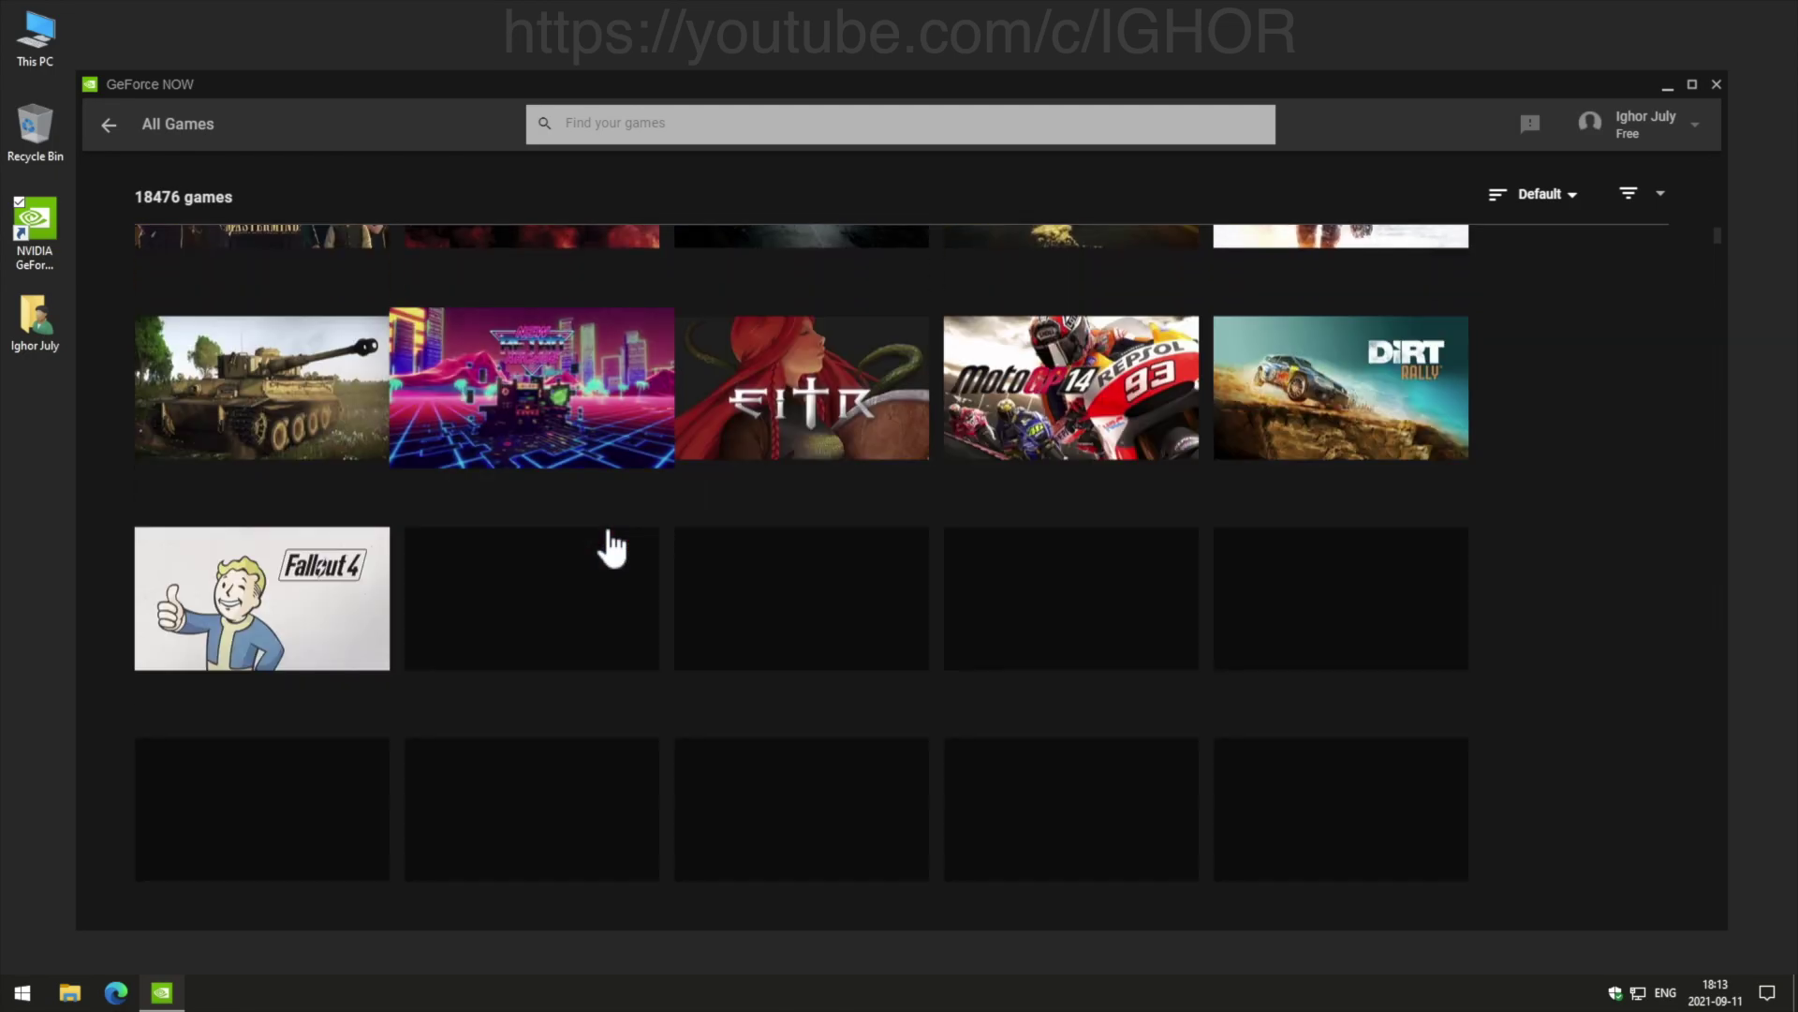
{"action": "scroll", "coordinate": [613, 546], "scroll_direction": "down", "scroll_amount": 4}
{"action": "scroll", "coordinate": [615, 546], "scroll_direction": "down", "scroll_amount": 4}
{"action": "scroll", "coordinate": [614, 546], "scroll_direction": "down", "scroll_amount": 4}
{"action": "scroll", "coordinate": [614, 546], "scroll_direction": "down", "scroll_amount": 4}
{"action": "scroll", "coordinate": [614, 545], "scroll_direction": "down", "scroll_amount": 4}
{"action": "scroll", "coordinate": [614, 545], "scroll_direction": "down", "scroll_amount": 2}
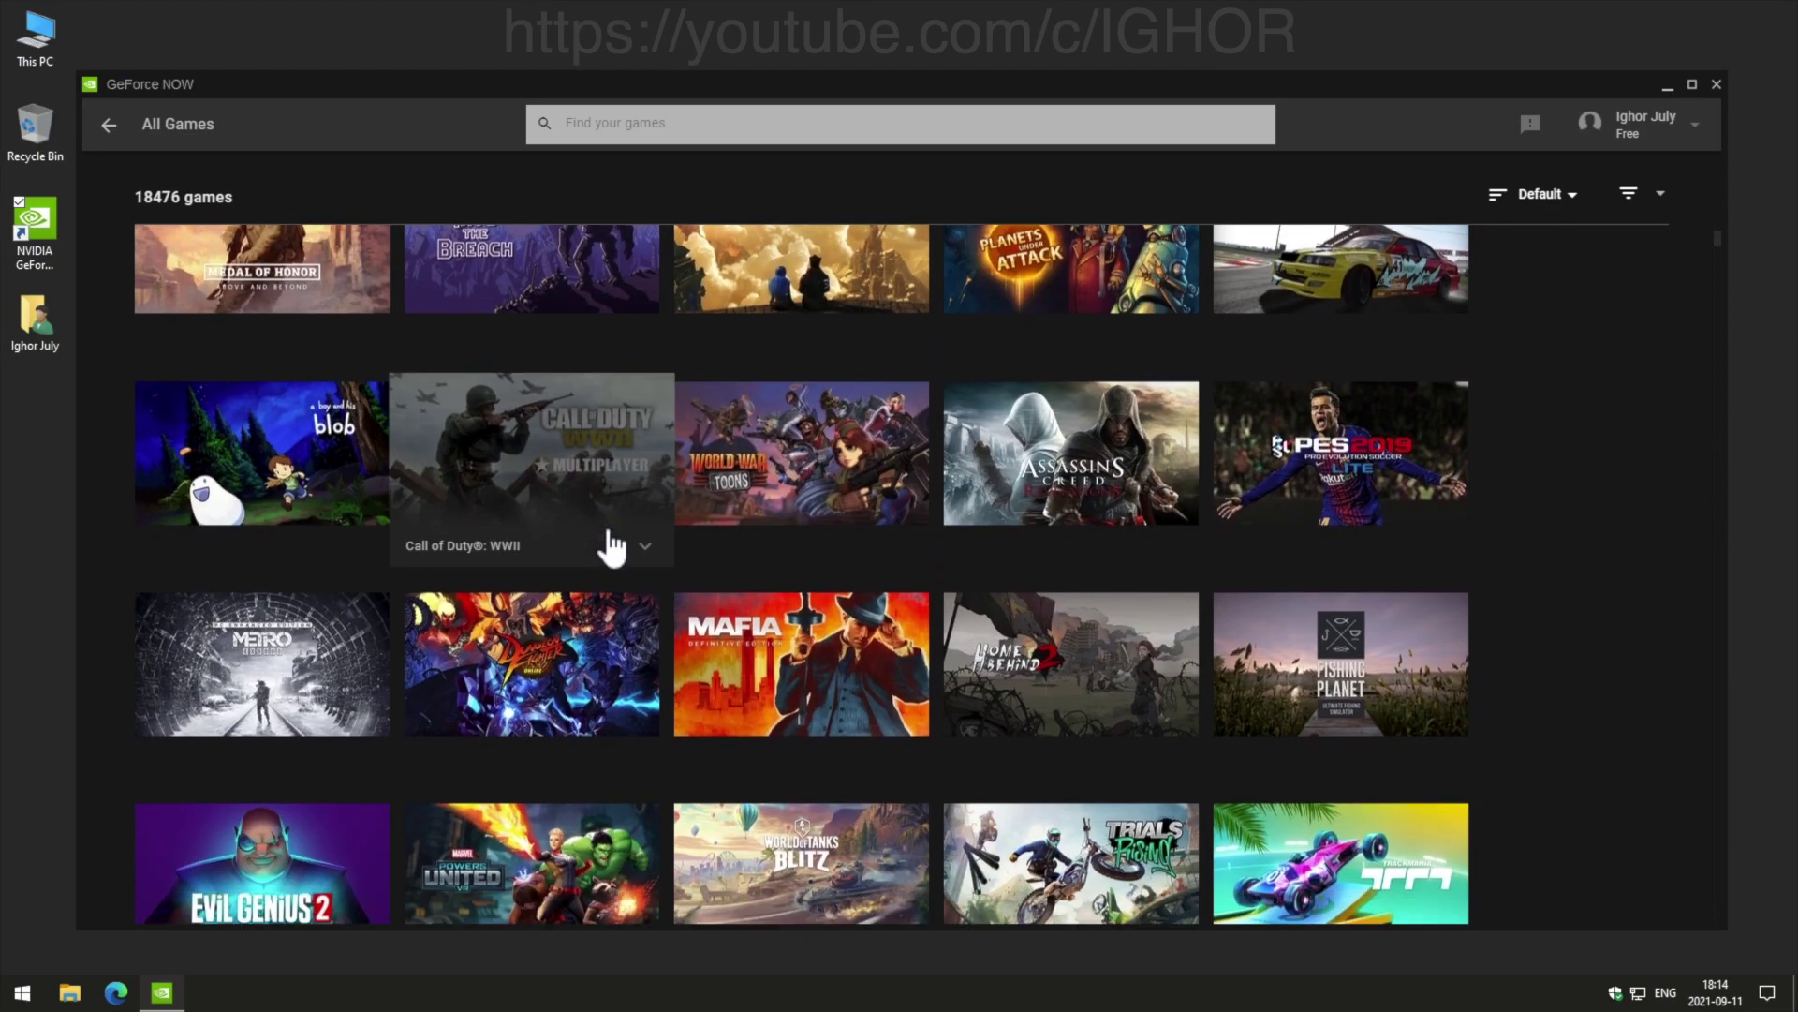
Open Mafia: Definitive Edition and add a desktop shortcut and library entry.
{"action": "left_click", "coordinate": [854, 675]}
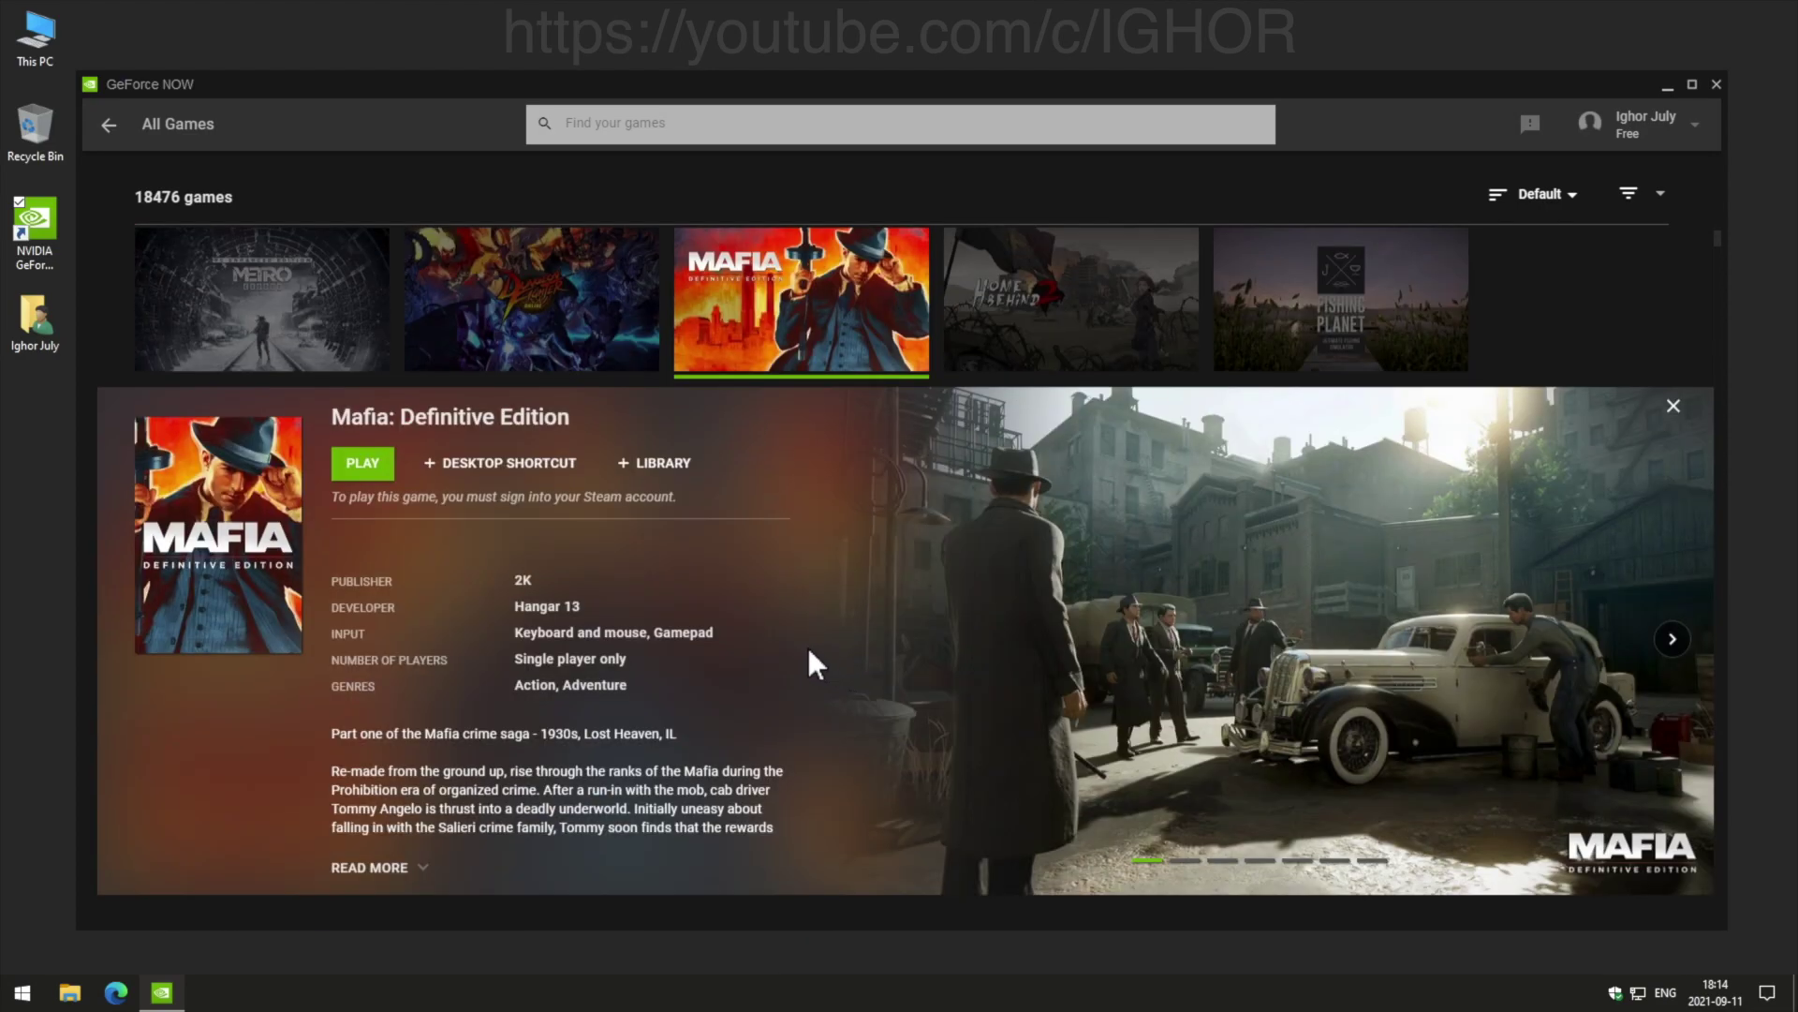
{"action": "left_click", "coordinate": [498, 461]}
{"action": "left_click", "coordinate": [671, 464]}
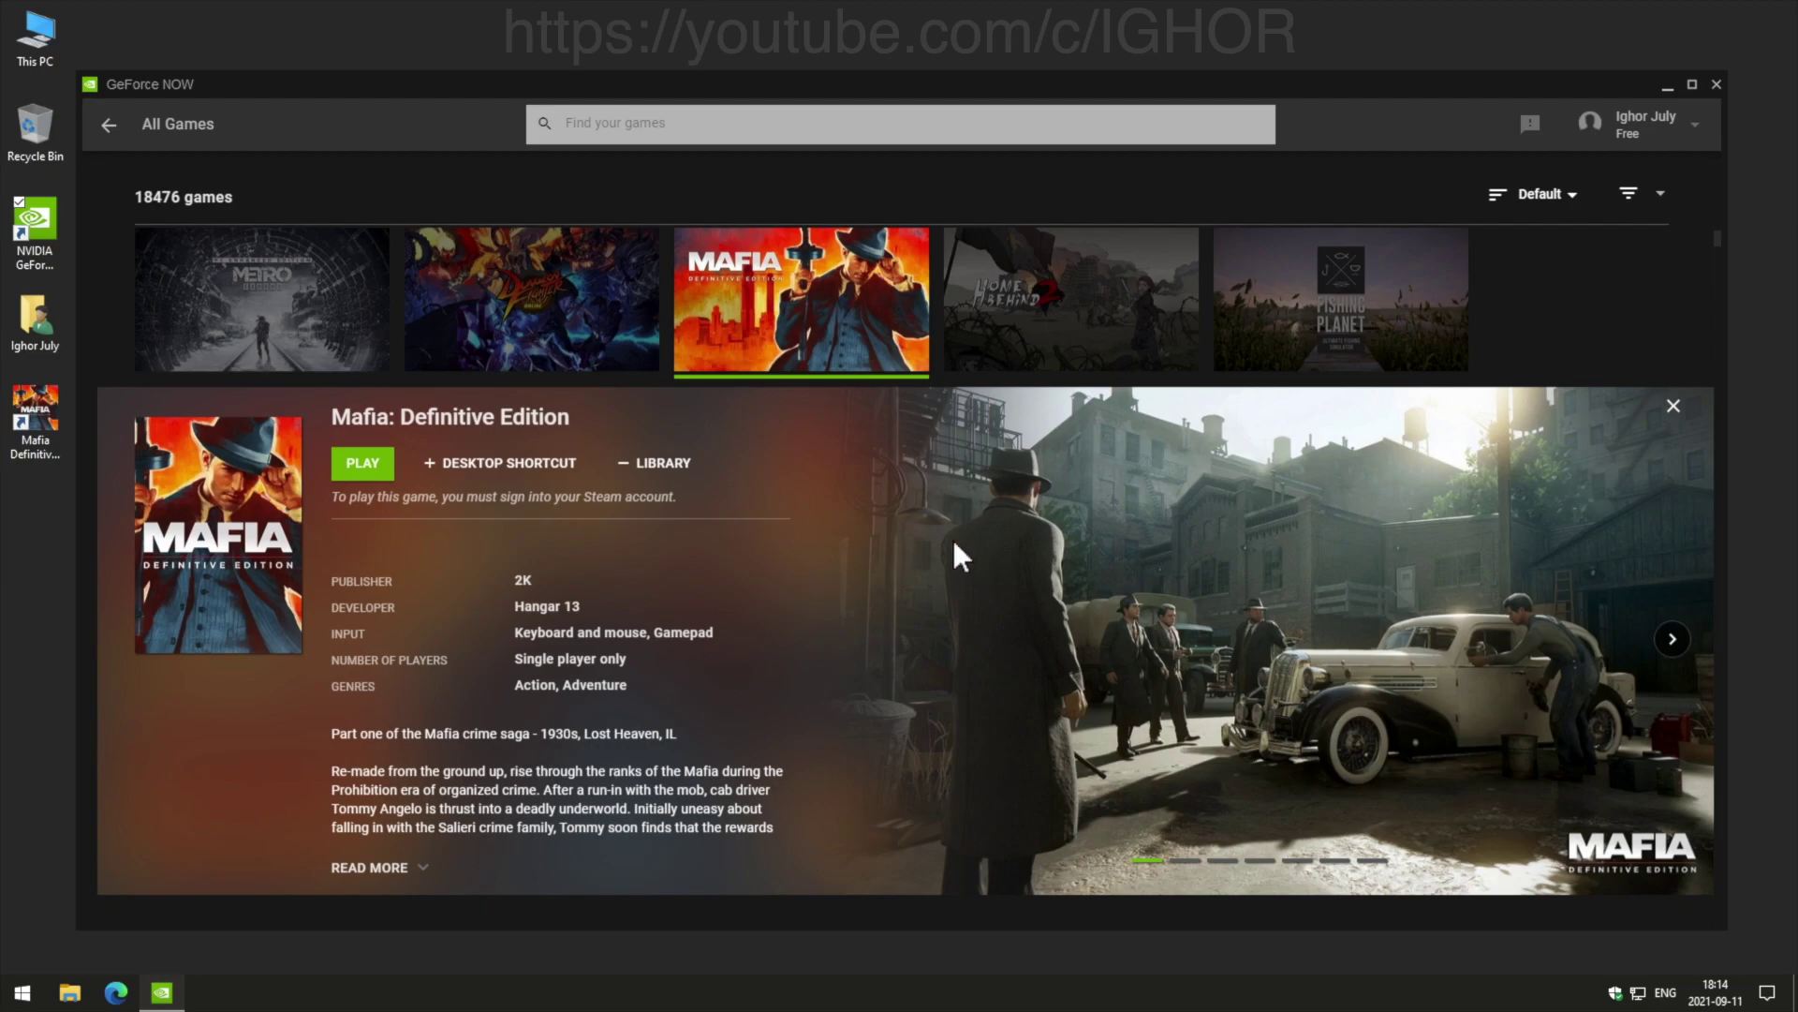
Step through the Mafia screenshots to the last one and close the details.
{"action": "left_click", "coordinate": [1672, 638]}
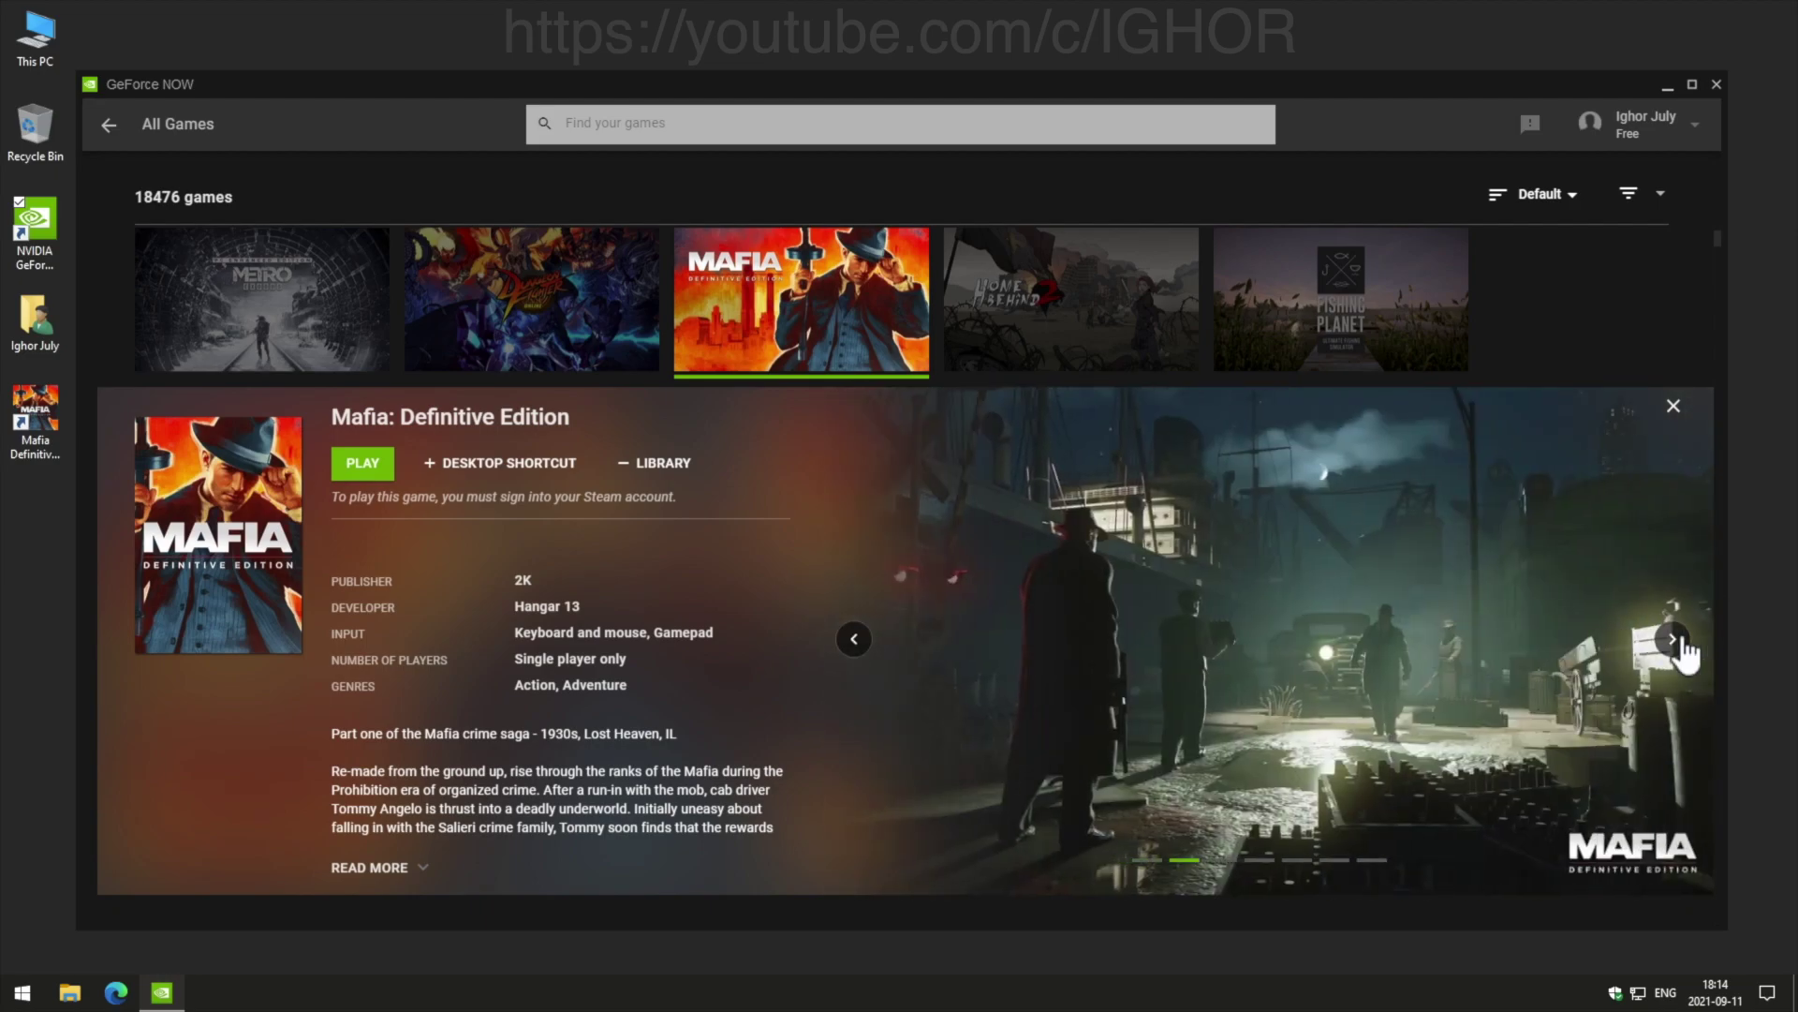
{"action": "left_click", "coordinate": [1672, 638]}
{"action": "left_click", "coordinate": [1674, 640]}
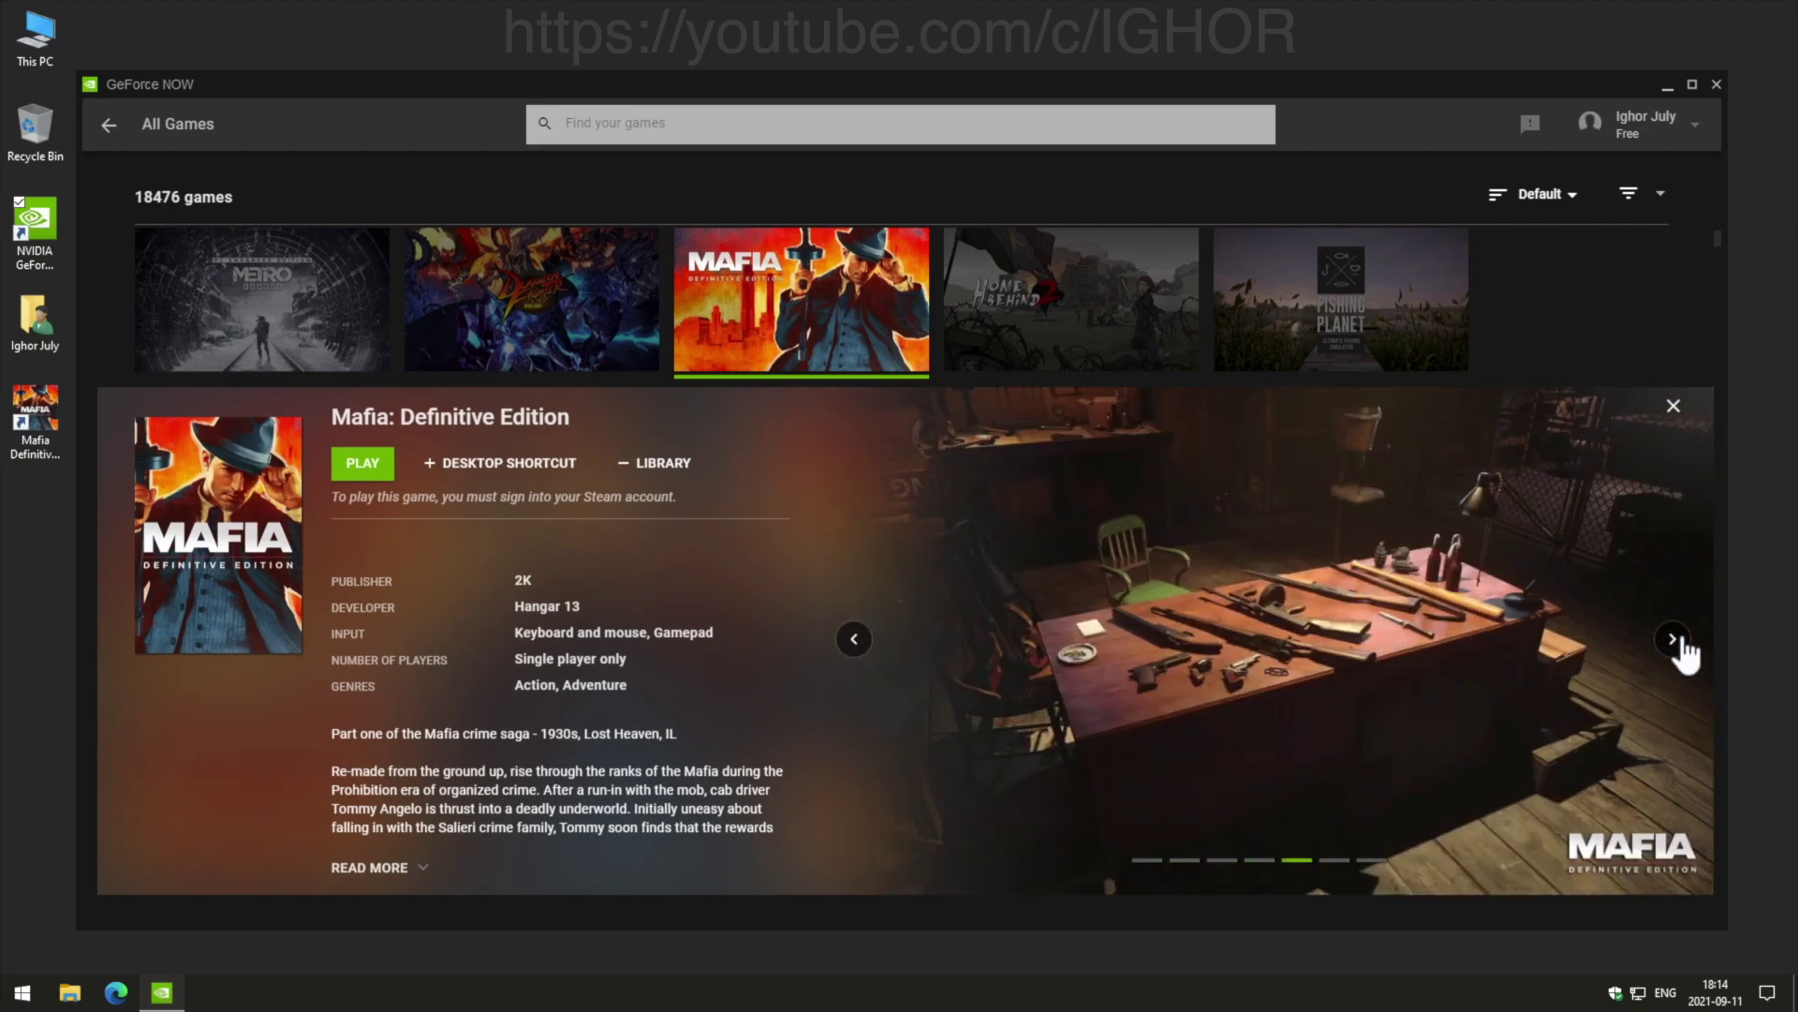
{"action": "left_click", "coordinate": [1674, 642]}
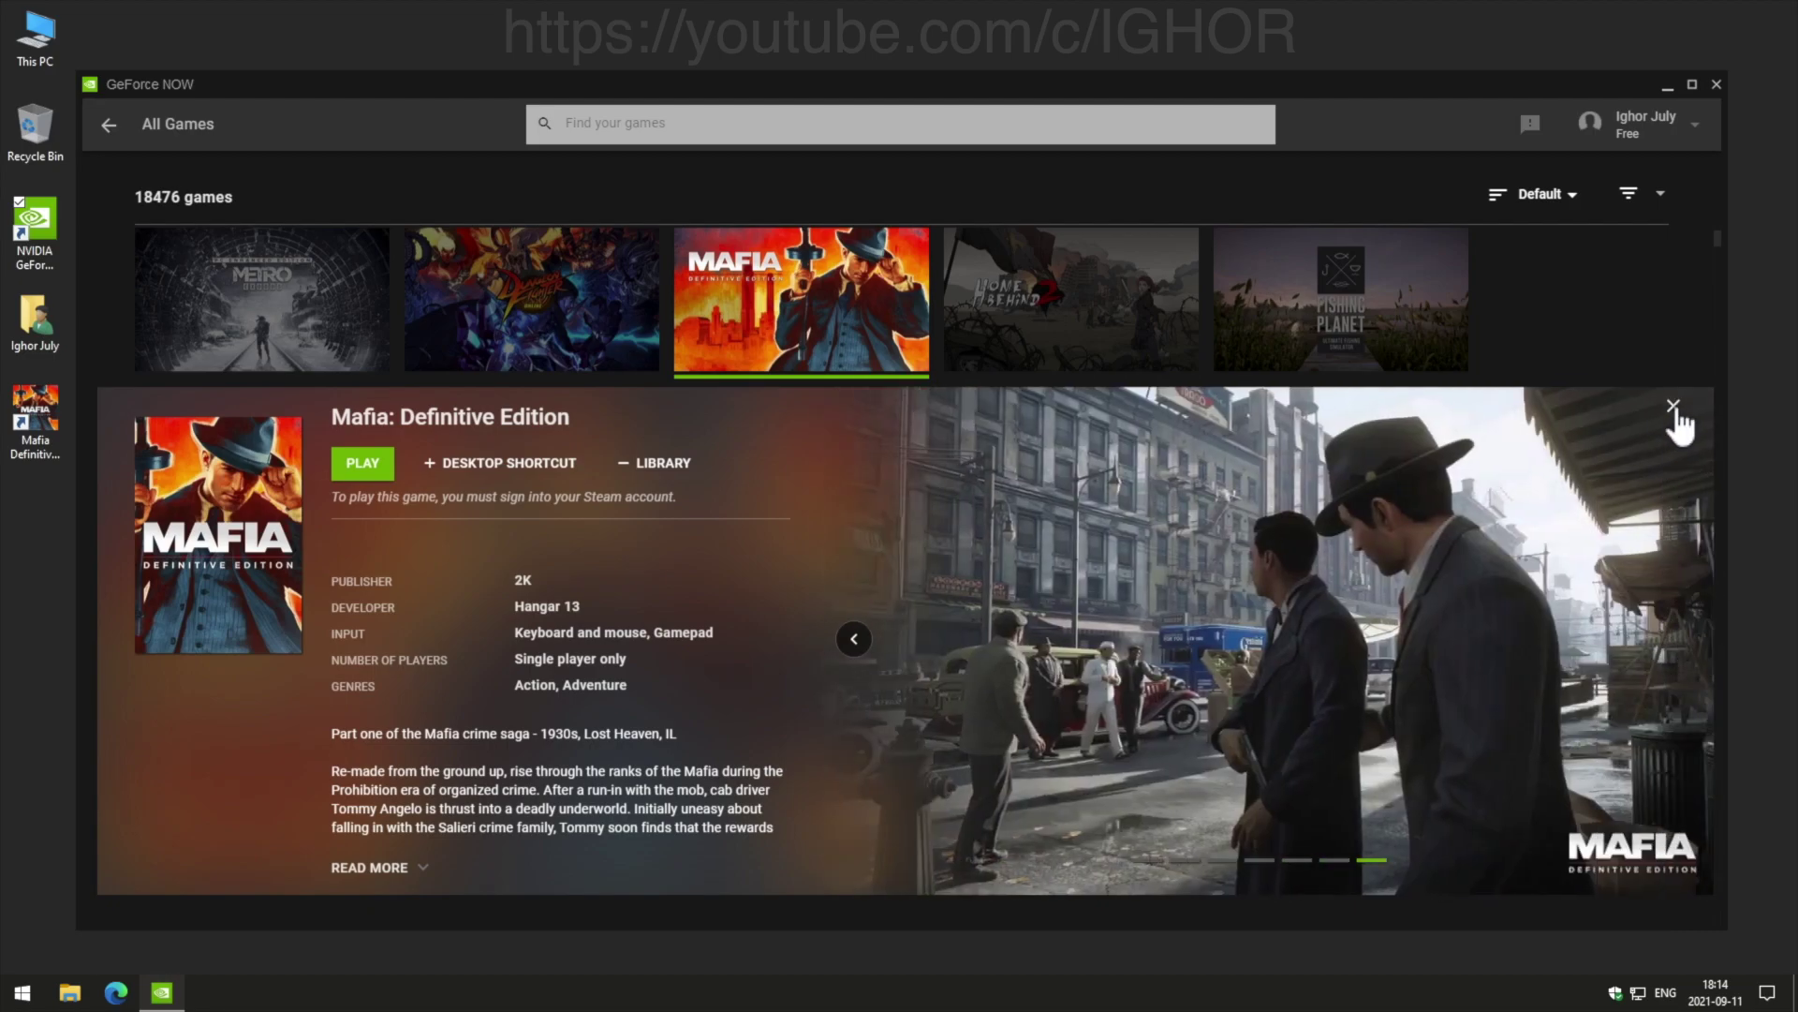
{"action": "left_click", "coordinate": [1674, 406]}
{"action": "scroll", "coordinate": [1246, 615], "scroll_direction": "down", "scroll_amount": 3}
{"action": "scroll", "coordinate": [1245, 617], "scroll_direction": "down", "scroll_amount": 3}
{"action": "scroll", "coordinate": [1246, 615], "scroll_direction": "down", "scroll_amount": 3}
{"action": "scroll", "coordinate": [1246, 615], "scroll_direction": "down", "scroll_amount": 2}
{"action": "scroll", "coordinate": [1247, 615], "scroll_direction": "down", "scroll_amount": 3}
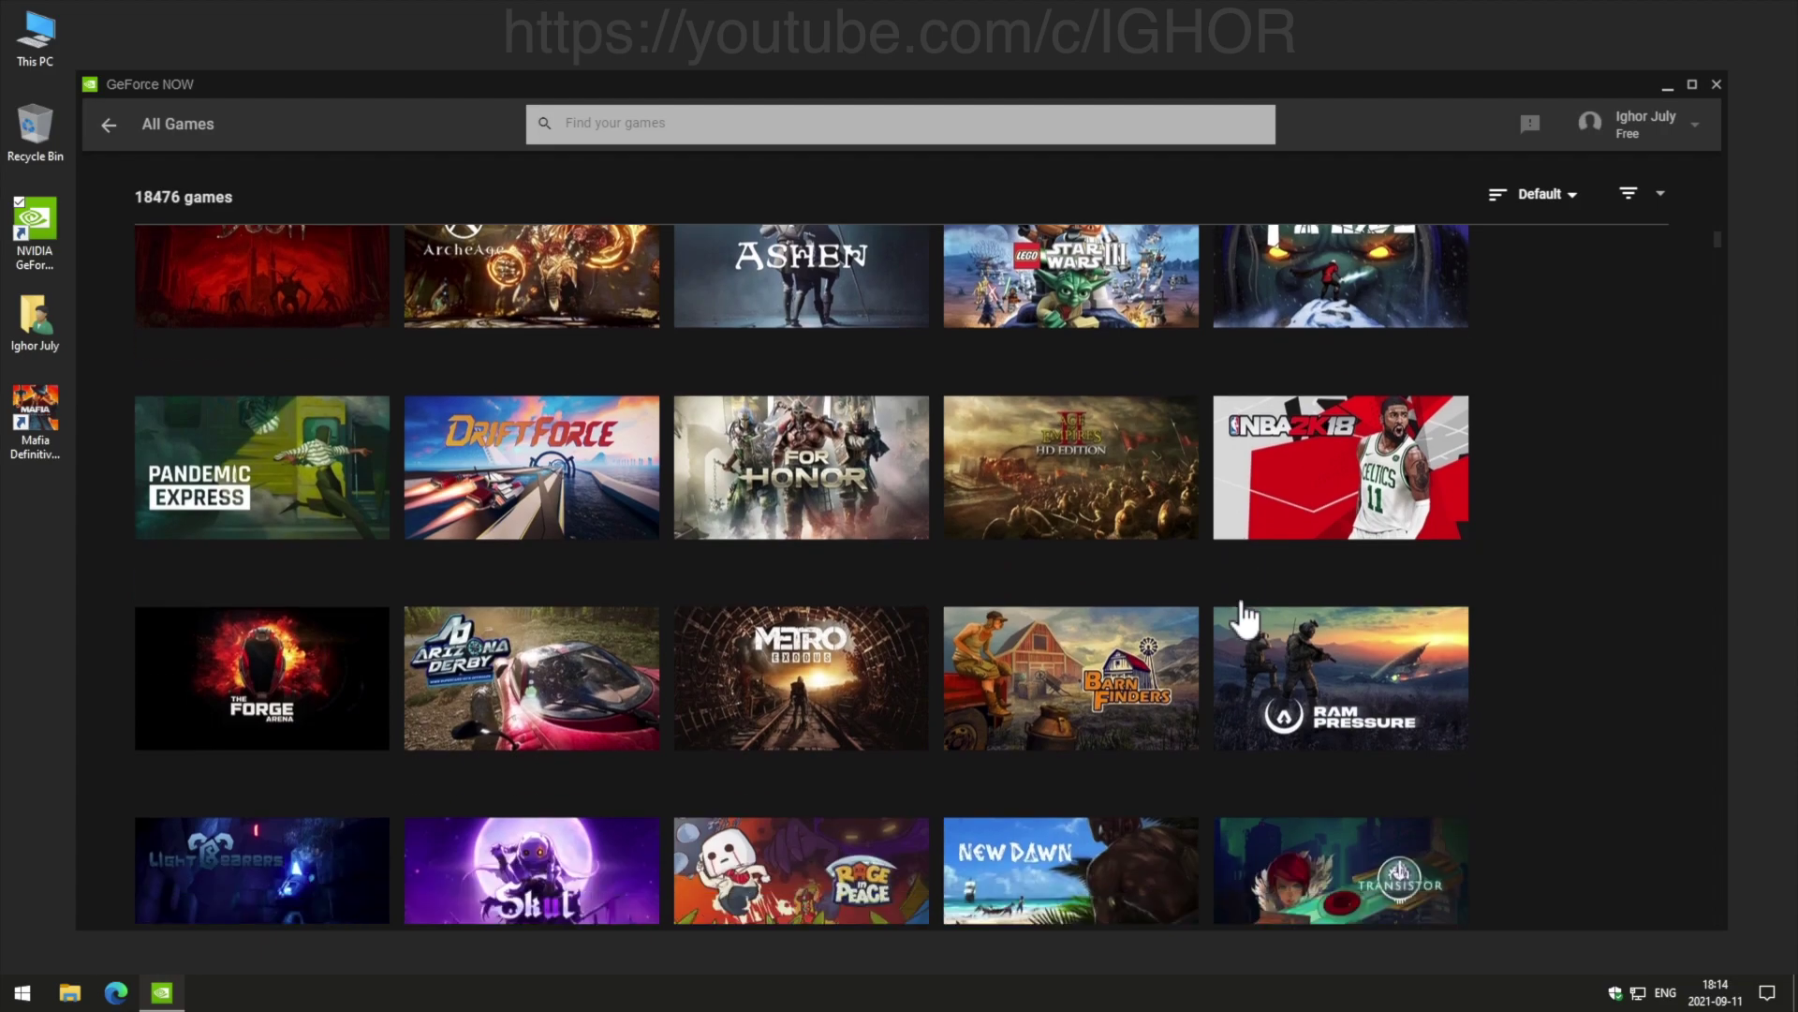
{"action": "scroll", "coordinate": [1246, 617], "scroll_direction": "down", "scroll_amount": 3}
{"action": "scroll", "coordinate": [1246, 616], "scroll_direction": "down", "scroll_amount": 3}
{"action": "scroll", "coordinate": [1246, 616], "scroll_direction": "down", "scroll_amount": 3}
{"action": "scroll", "coordinate": [1247, 616], "scroll_direction": "down", "scroll_amount": 3}
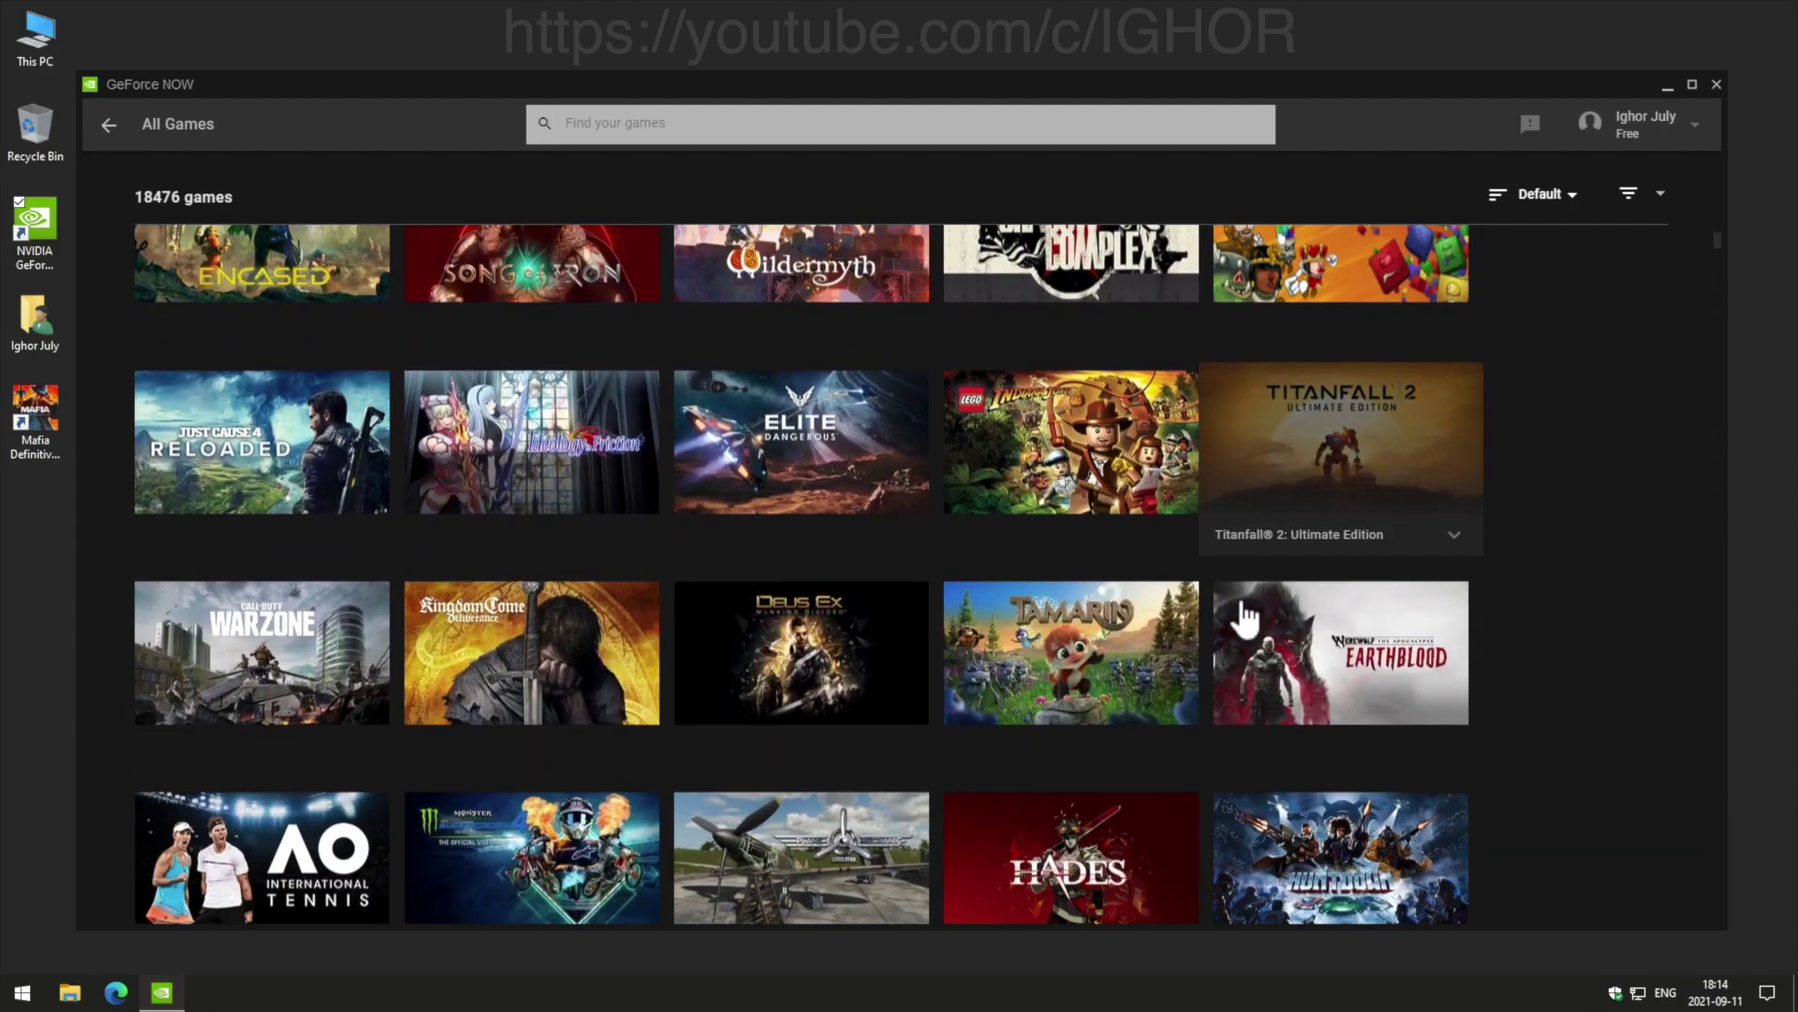
{"action": "scroll", "coordinate": [1246, 615], "scroll_direction": "down", "scroll_amount": 2}
{"action": "scroll", "coordinate": [1247, 615], "scroll_direction": "down", "scroll_amount": 2}
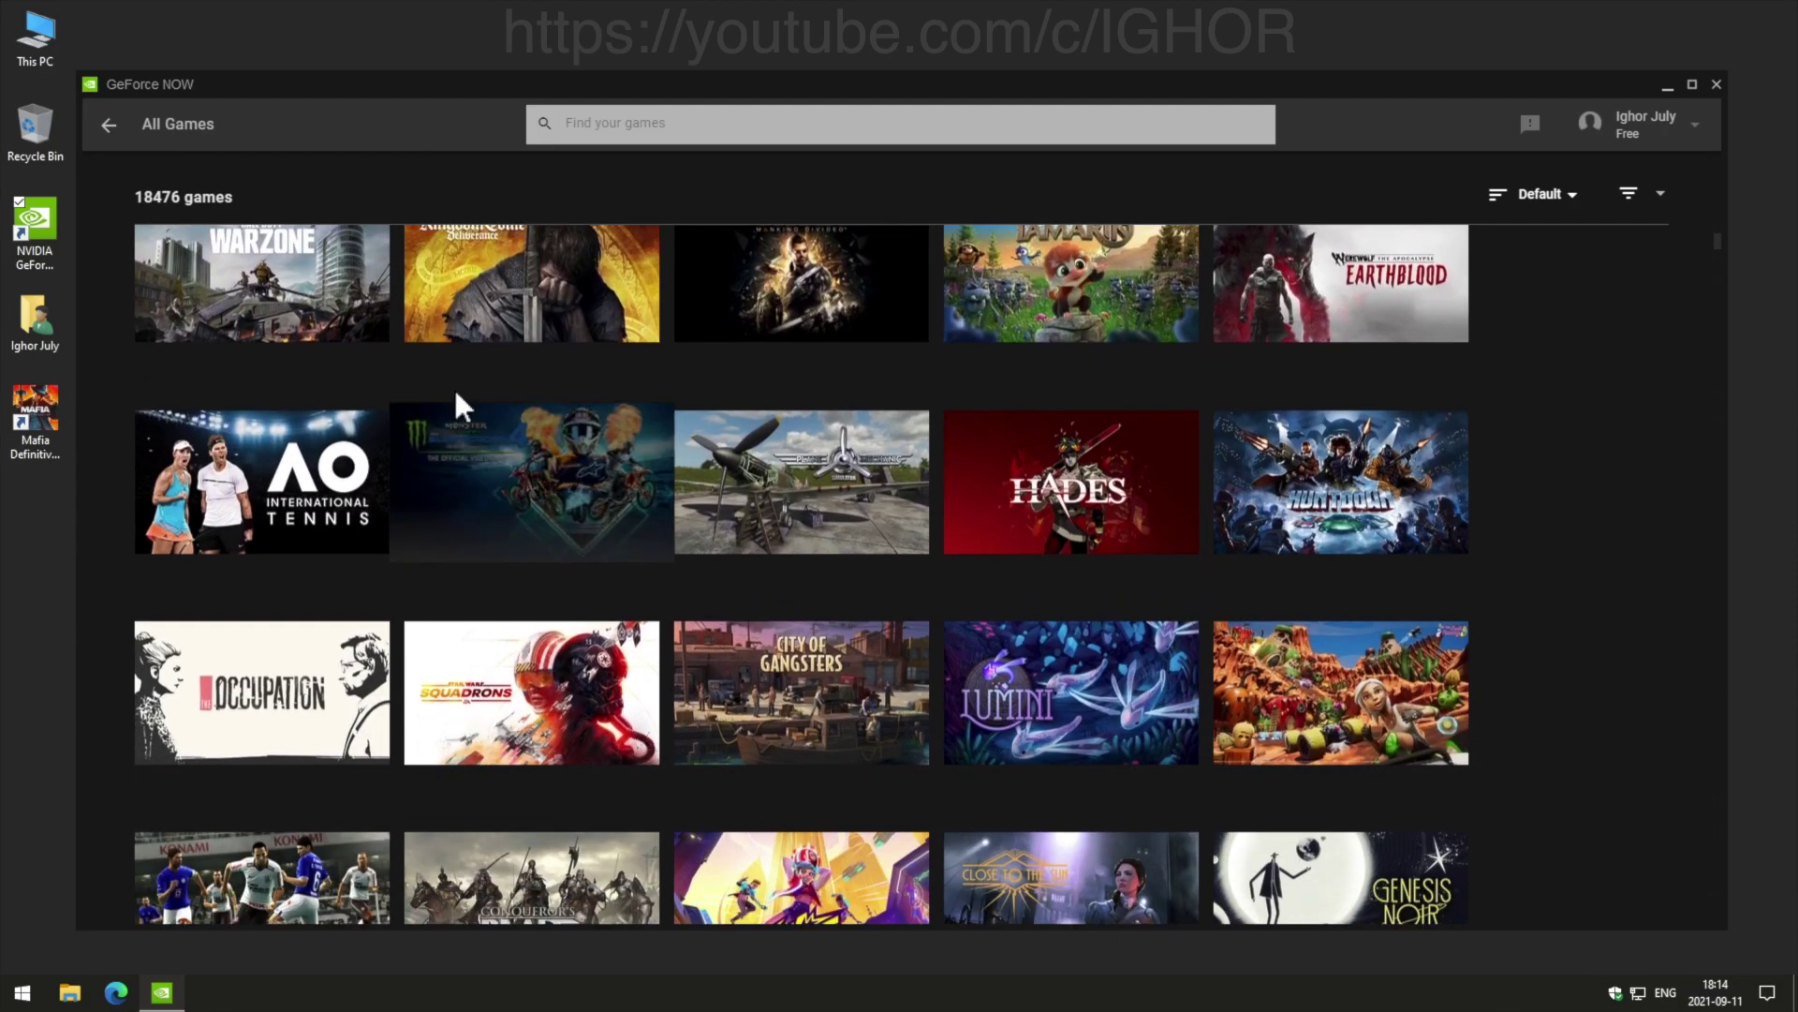
From All Apps, give Twitch Studio a desktop shortcut and a library entry.
{"action": "left_click", "coordinate": [111, 125]}
{"action": "scroll", "coordinate": [952, 440], "scroll_direction": "down", "scroll_amount": 1}
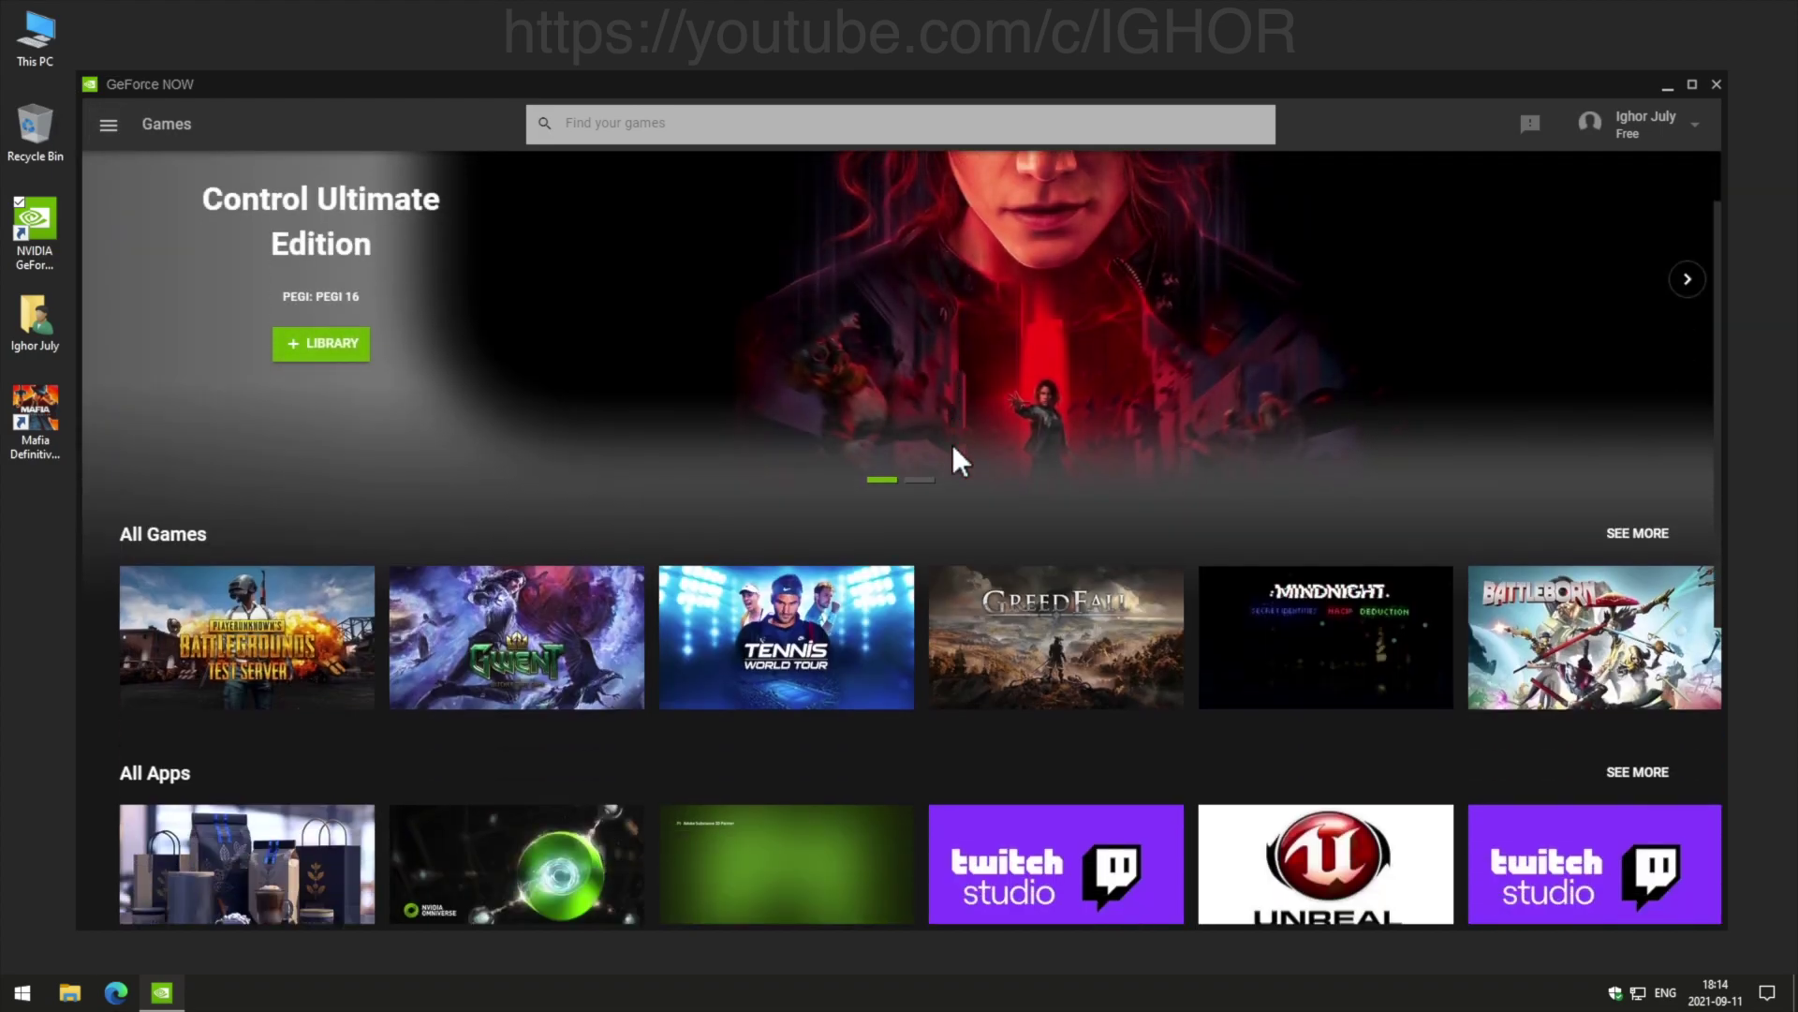
{"action": "scroll", "coordinate": [952, 441], "scroll_direction": "down", "scroll_amount": 1}
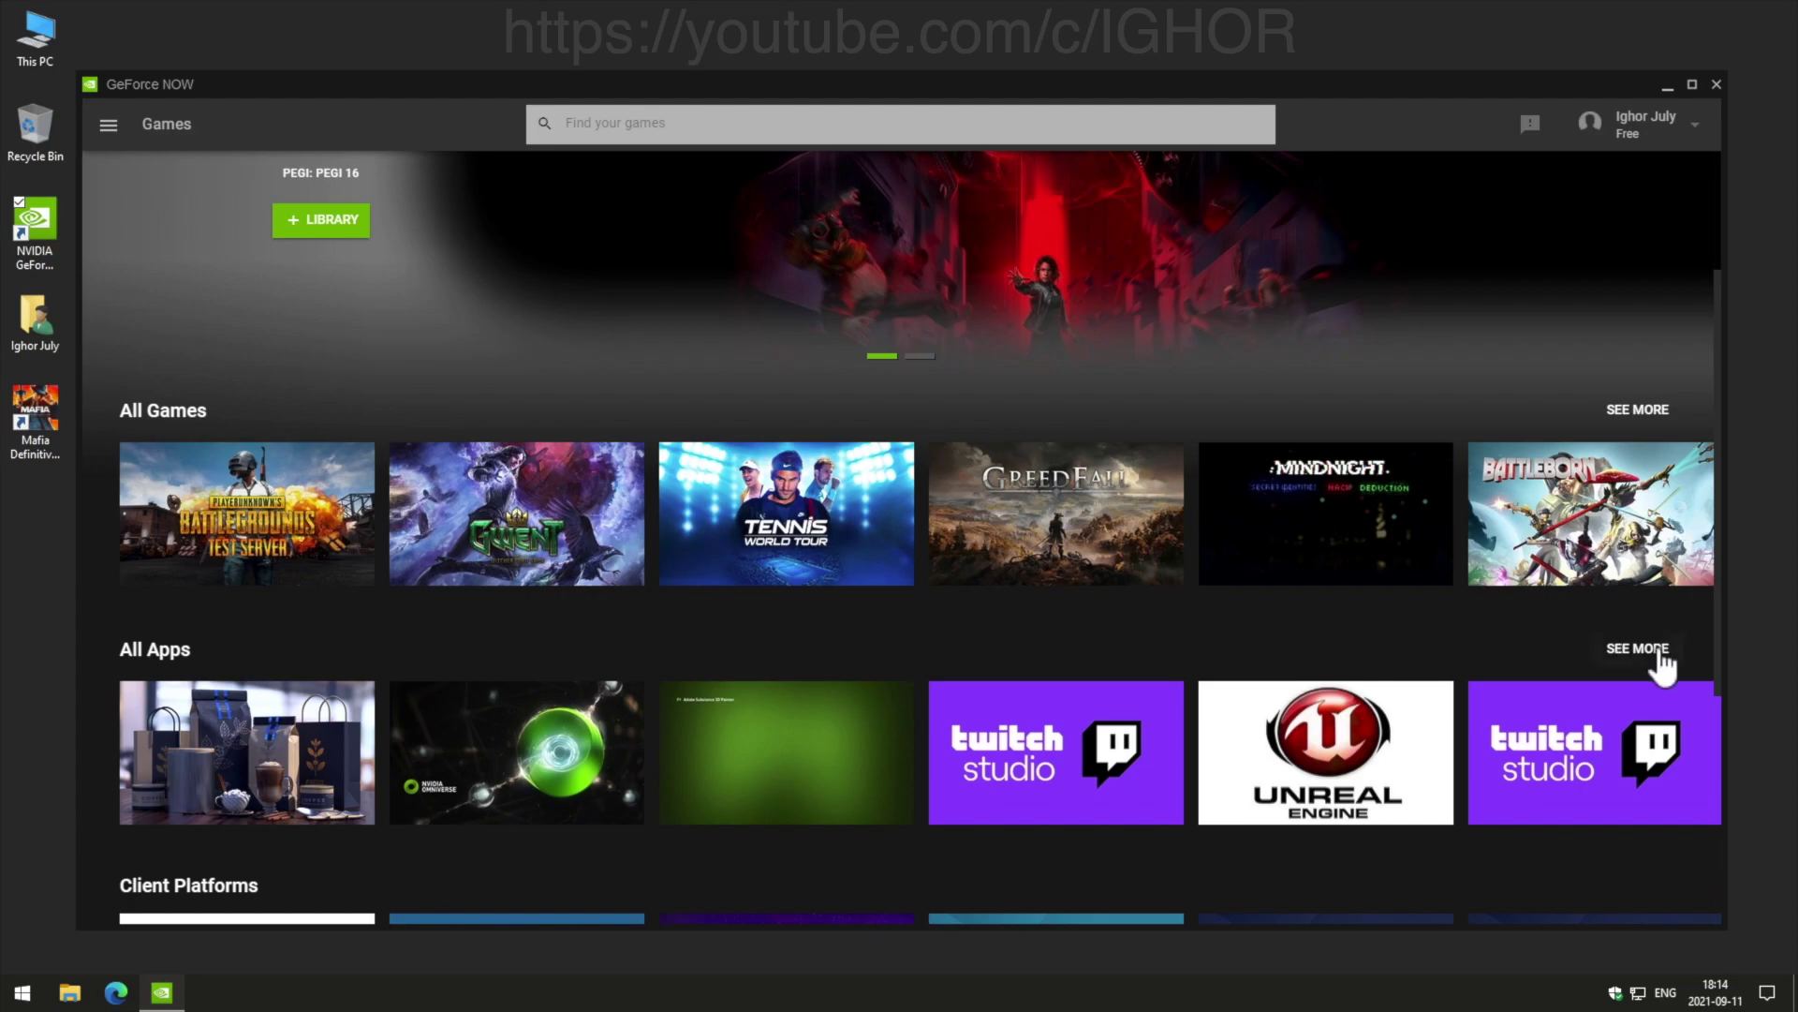
{"action": "left_click", "coordinate": [1637, 648]}
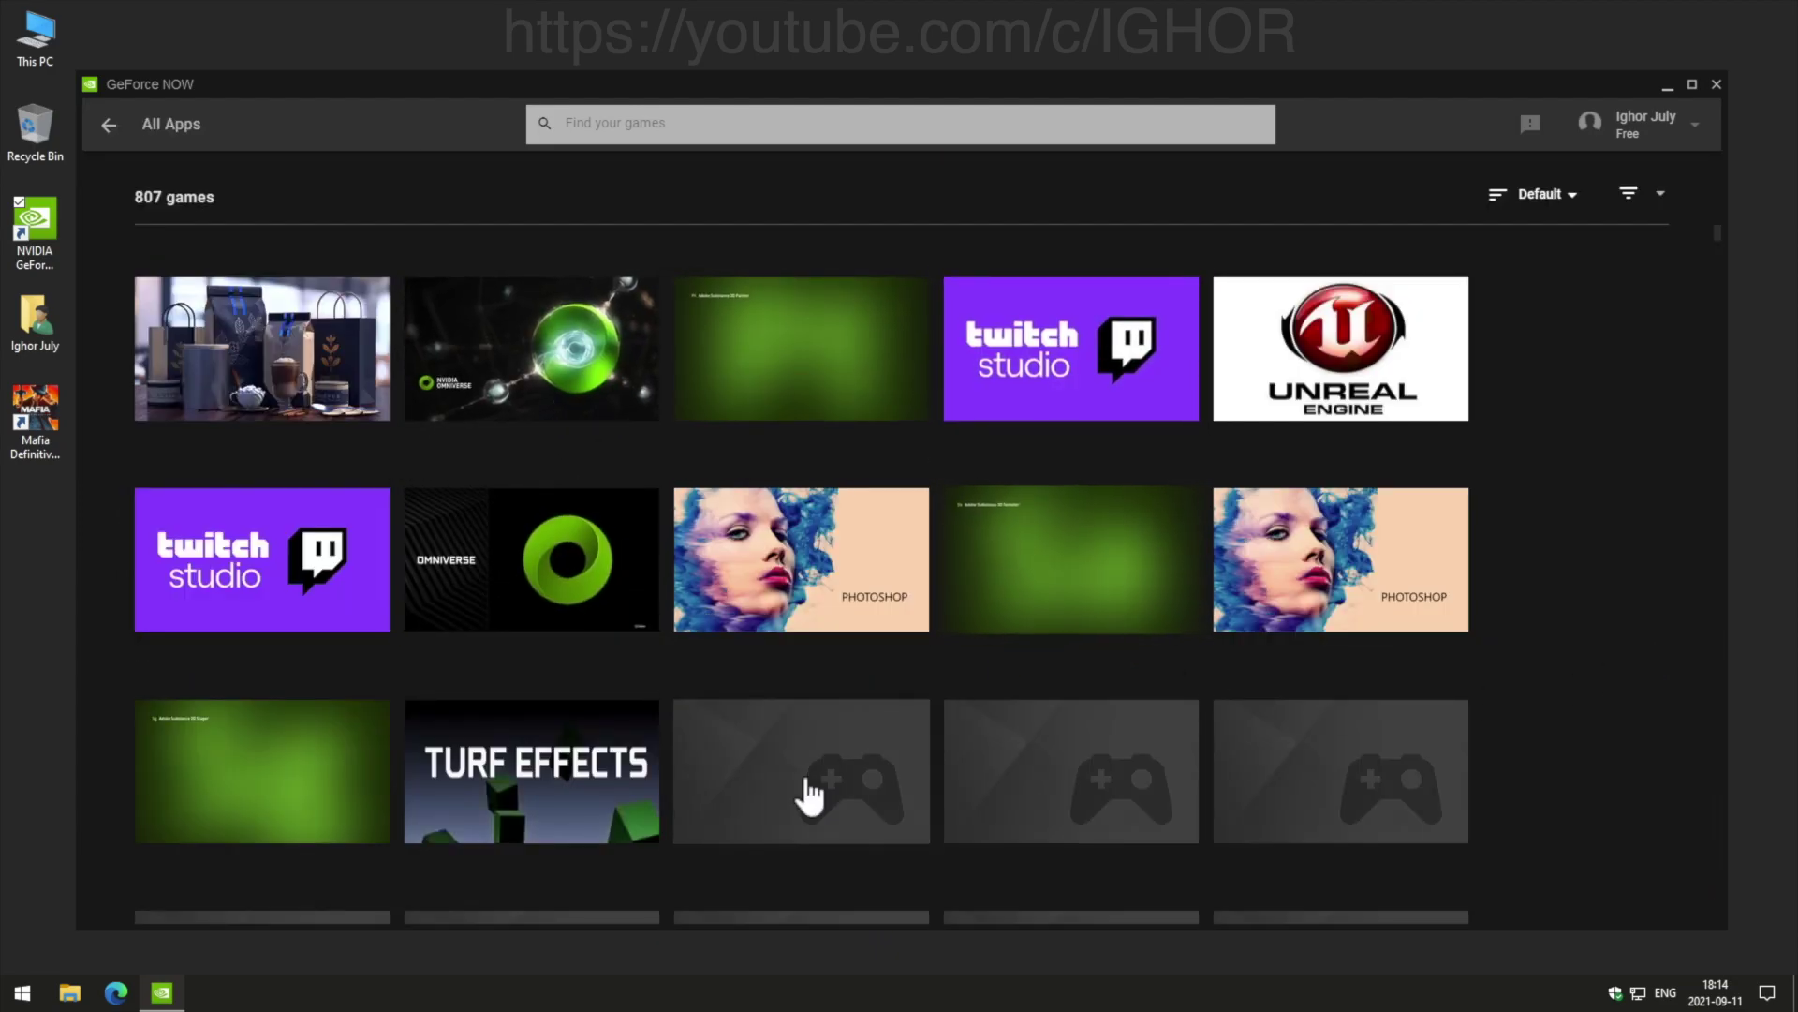
{"action": "scroll", "coordinate": [794, 804], "scroll_direction": "down", "scroll_amount": 1}
{"action": "scroll", "coordinate": [794, 804], "scroll_direction": "down", "scroll_amount": 1}
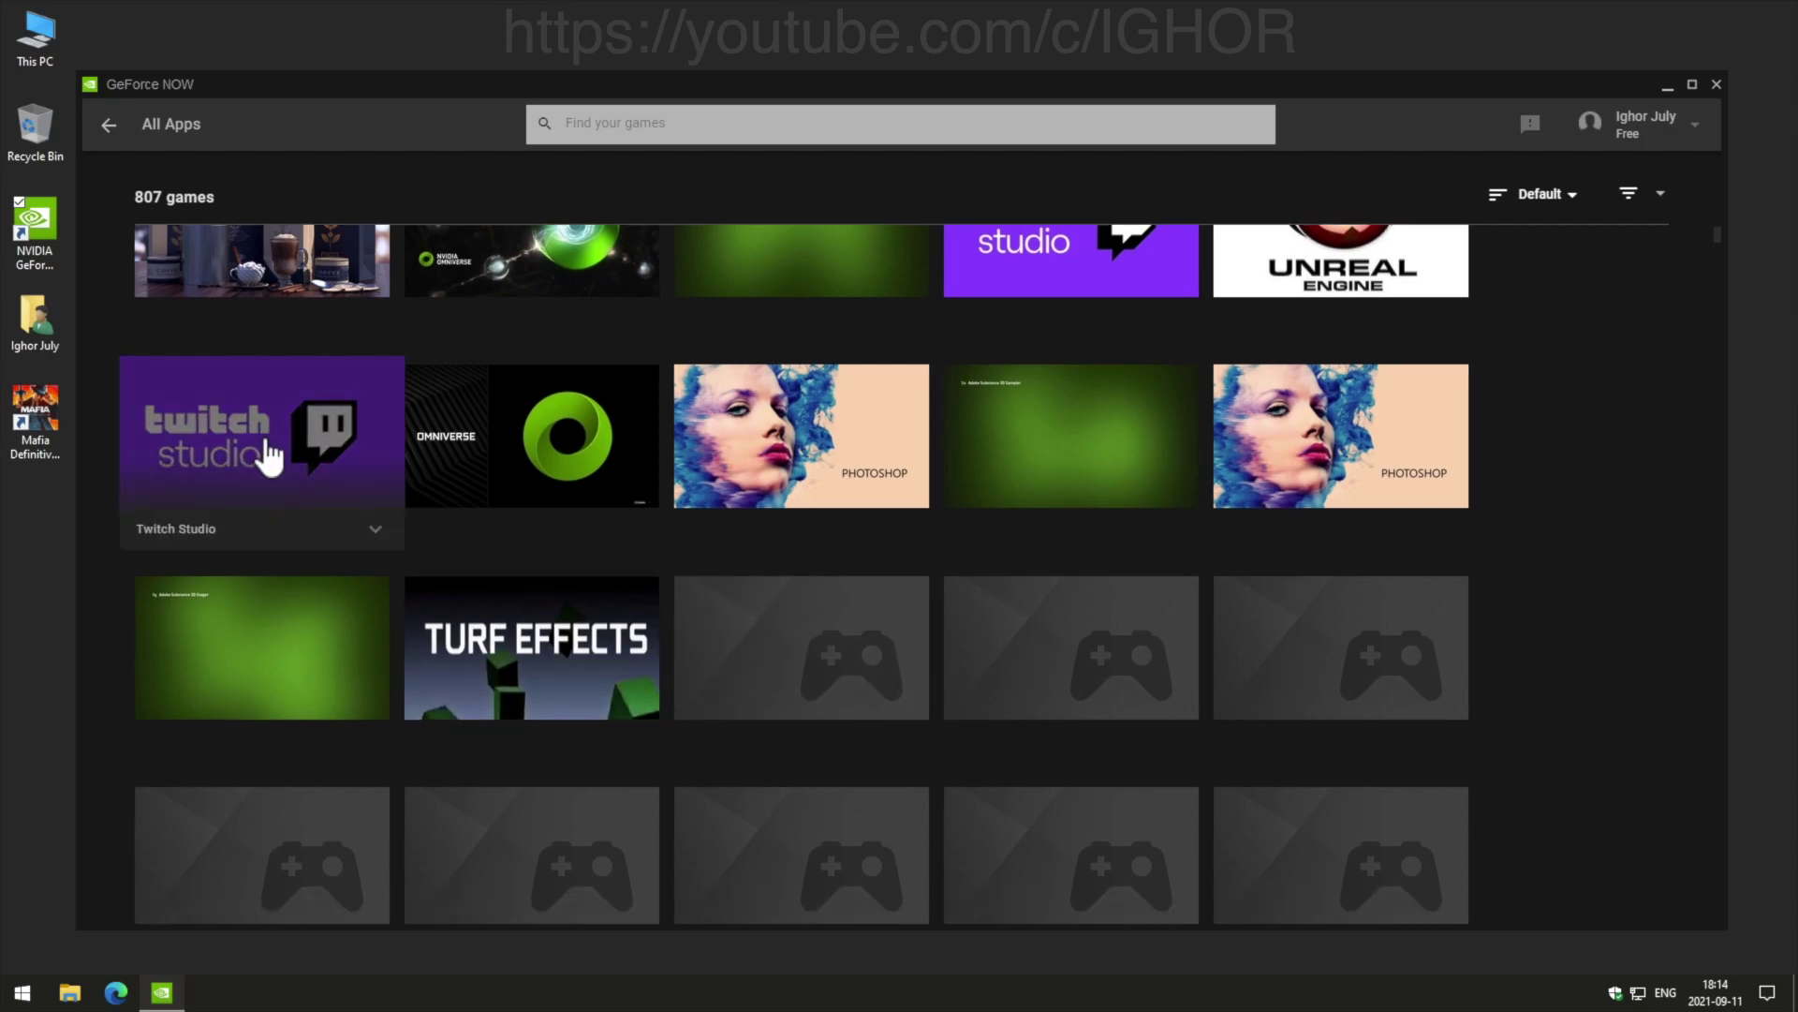
{"action": "left_click", "coordinate": [261, 478]}
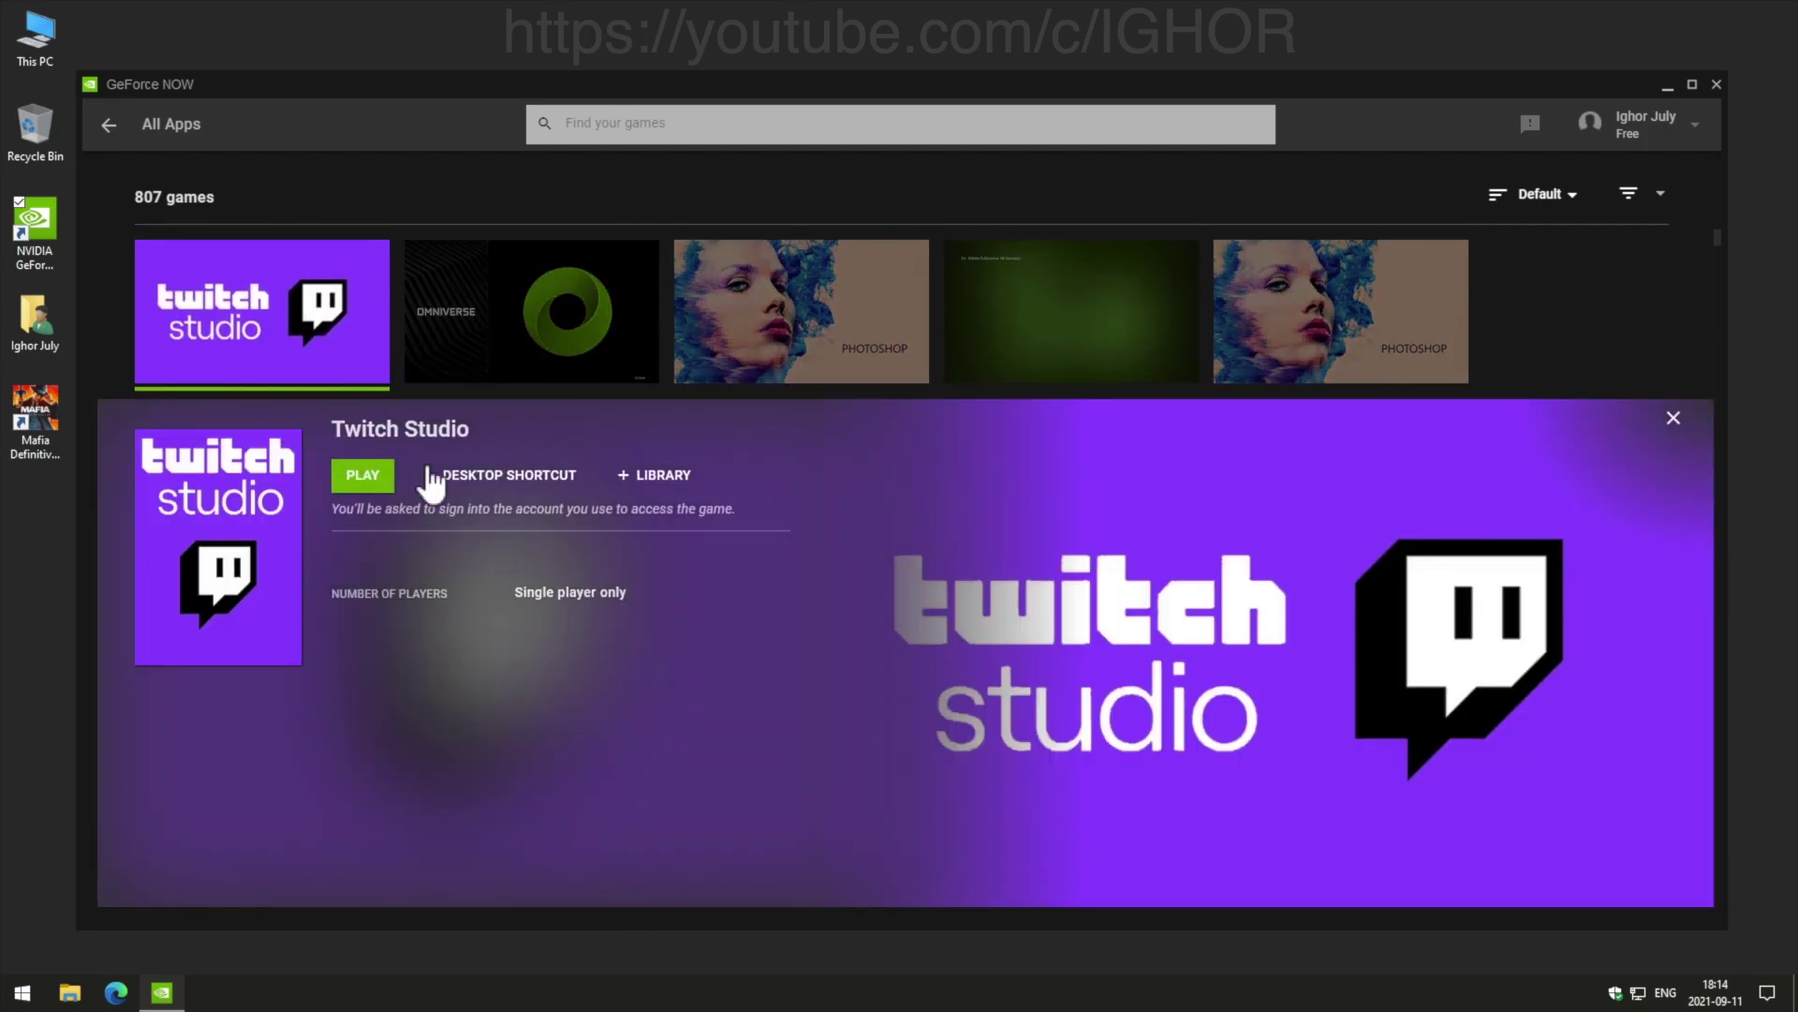
{"action": "left_click", "coordinate": [518, 478]}
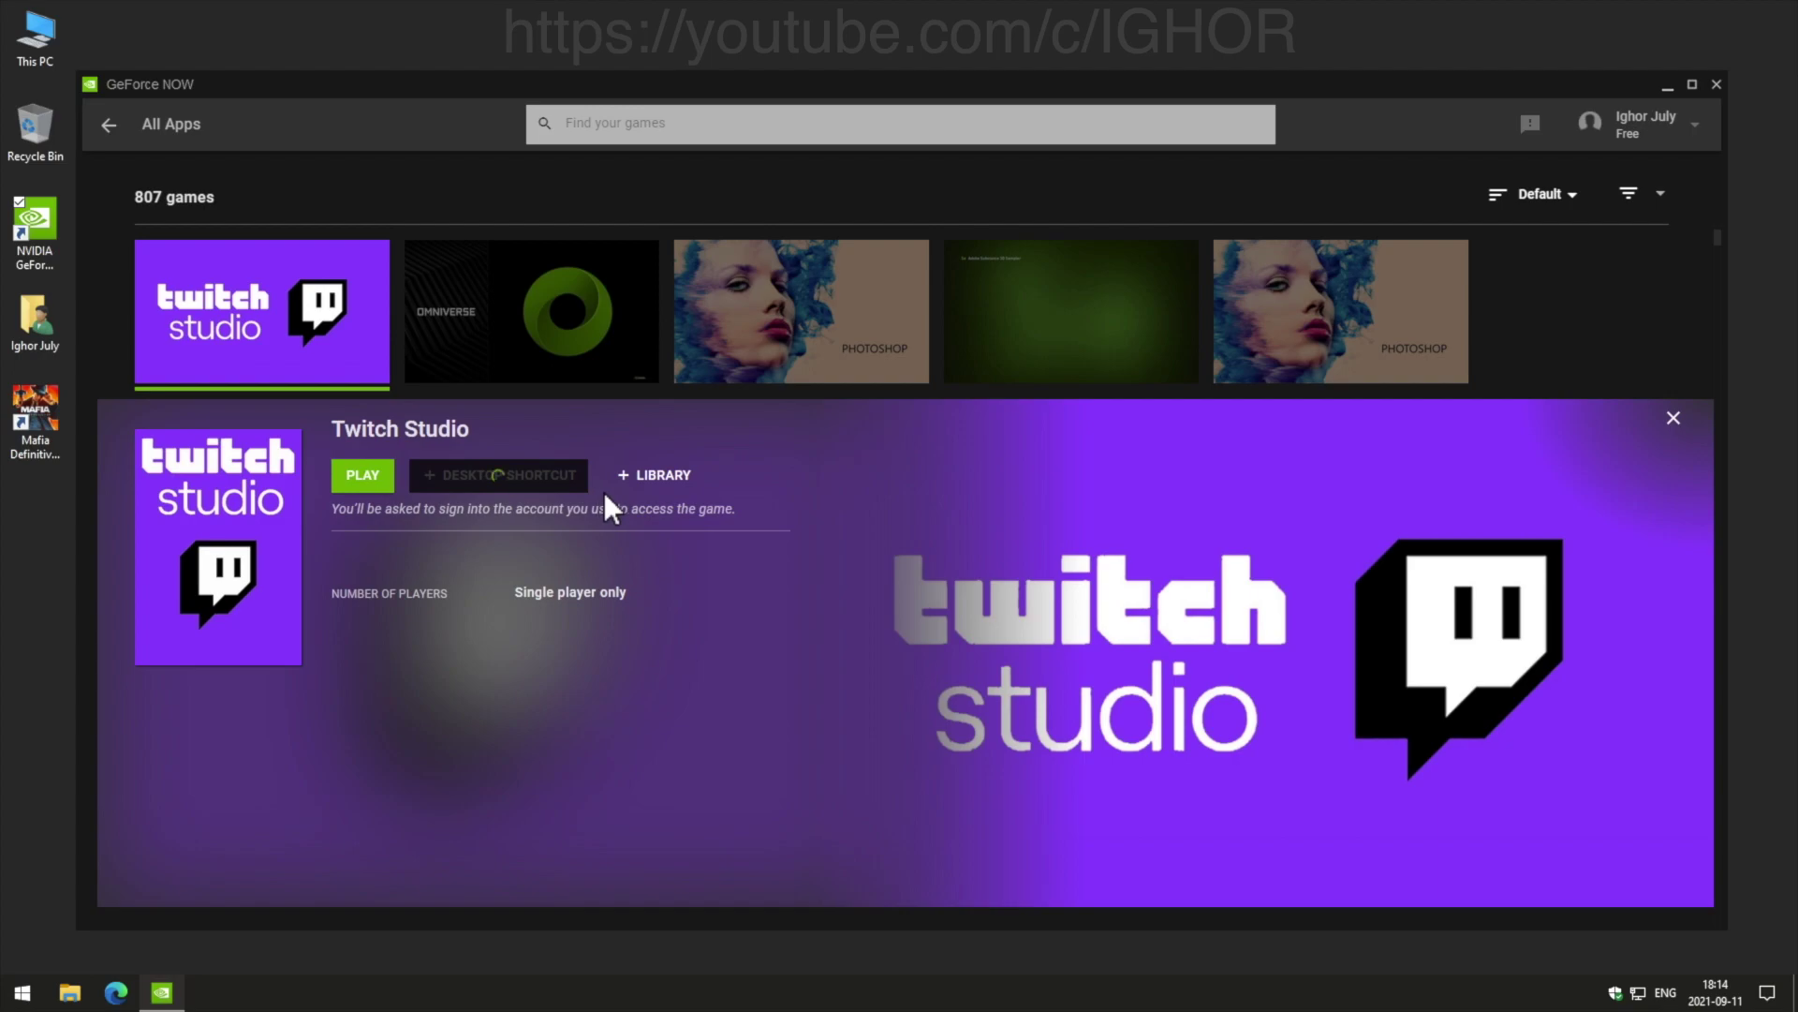
{"action": "left_click", "coordinate": [662, 478]}
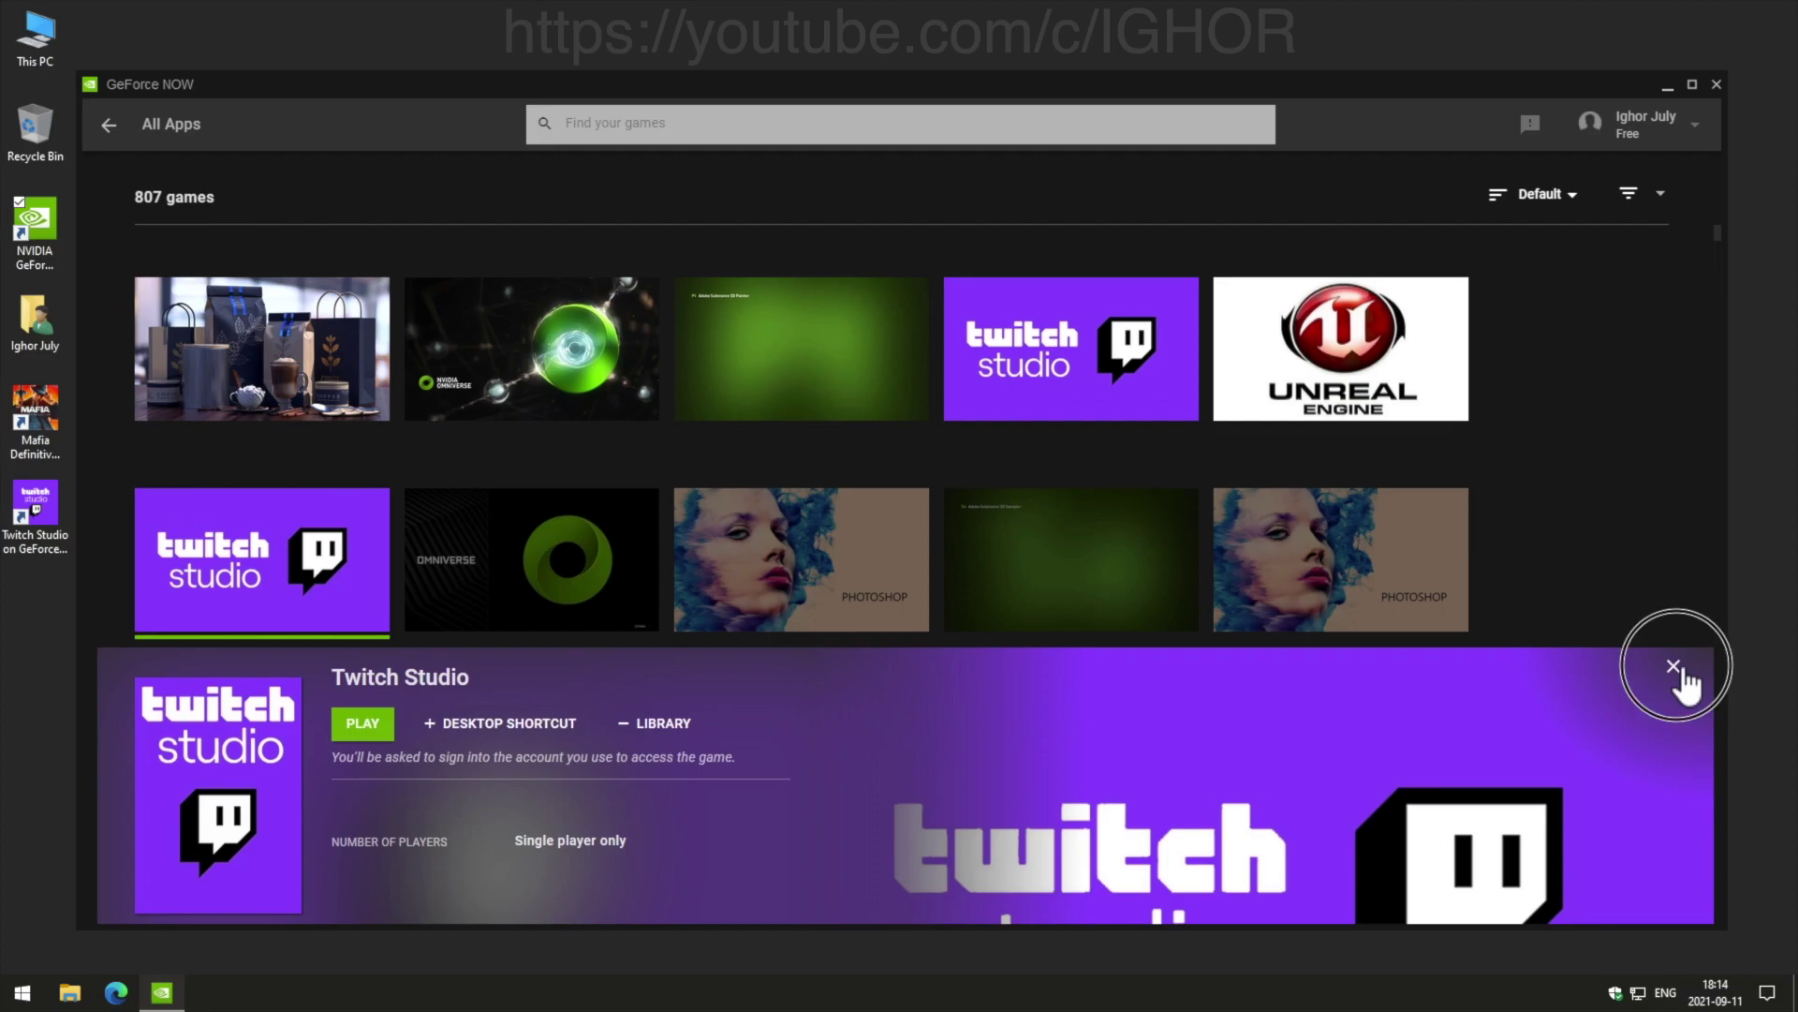
View DLSS - SimWave, 3ds Max 2020 and DLSS - three.js, then return to Games.
{"action": "left_click", "coordinate": [1672, 666]}
{"action": "scroll", "coordinate": [1277, 628], "scroll_direction": "down", "scroll_amount": 3}
{"action": "left_click", "coordinate": [898, 567]}
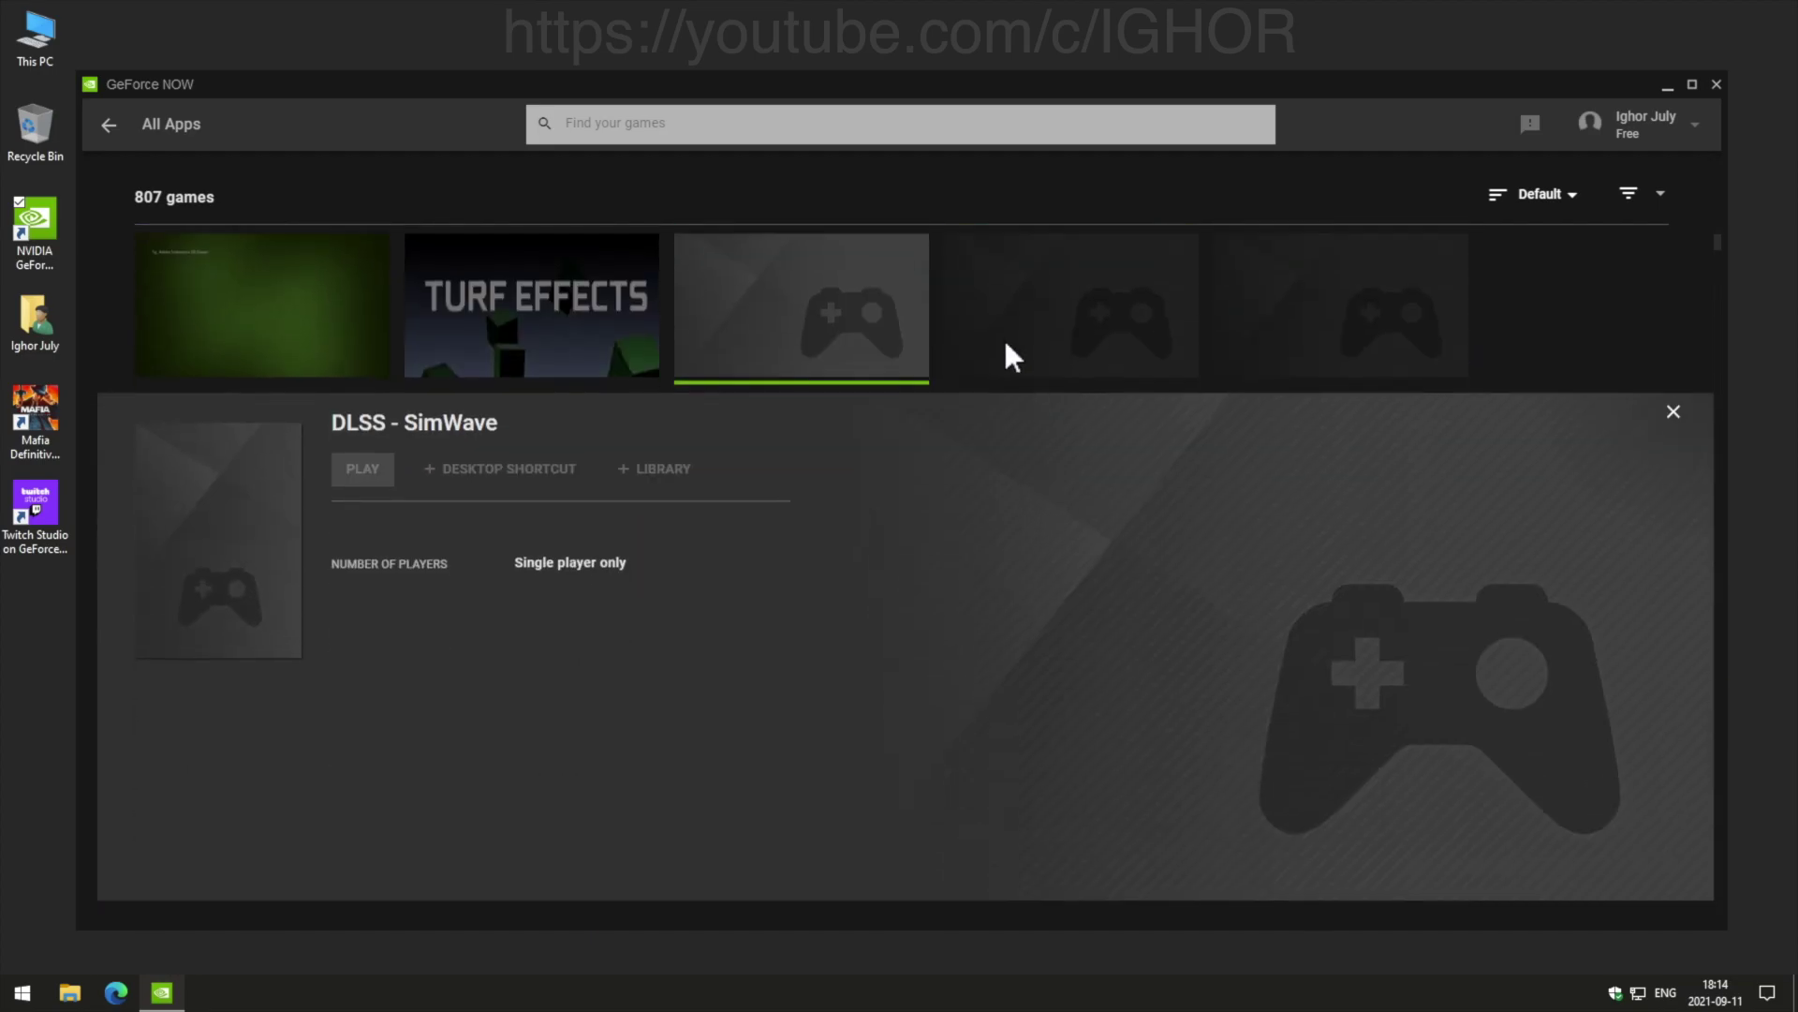
{"action": "left_click", "coordinate": [1010, 351]}
{"action": "left_click", "coordinate": [1264, 349]}
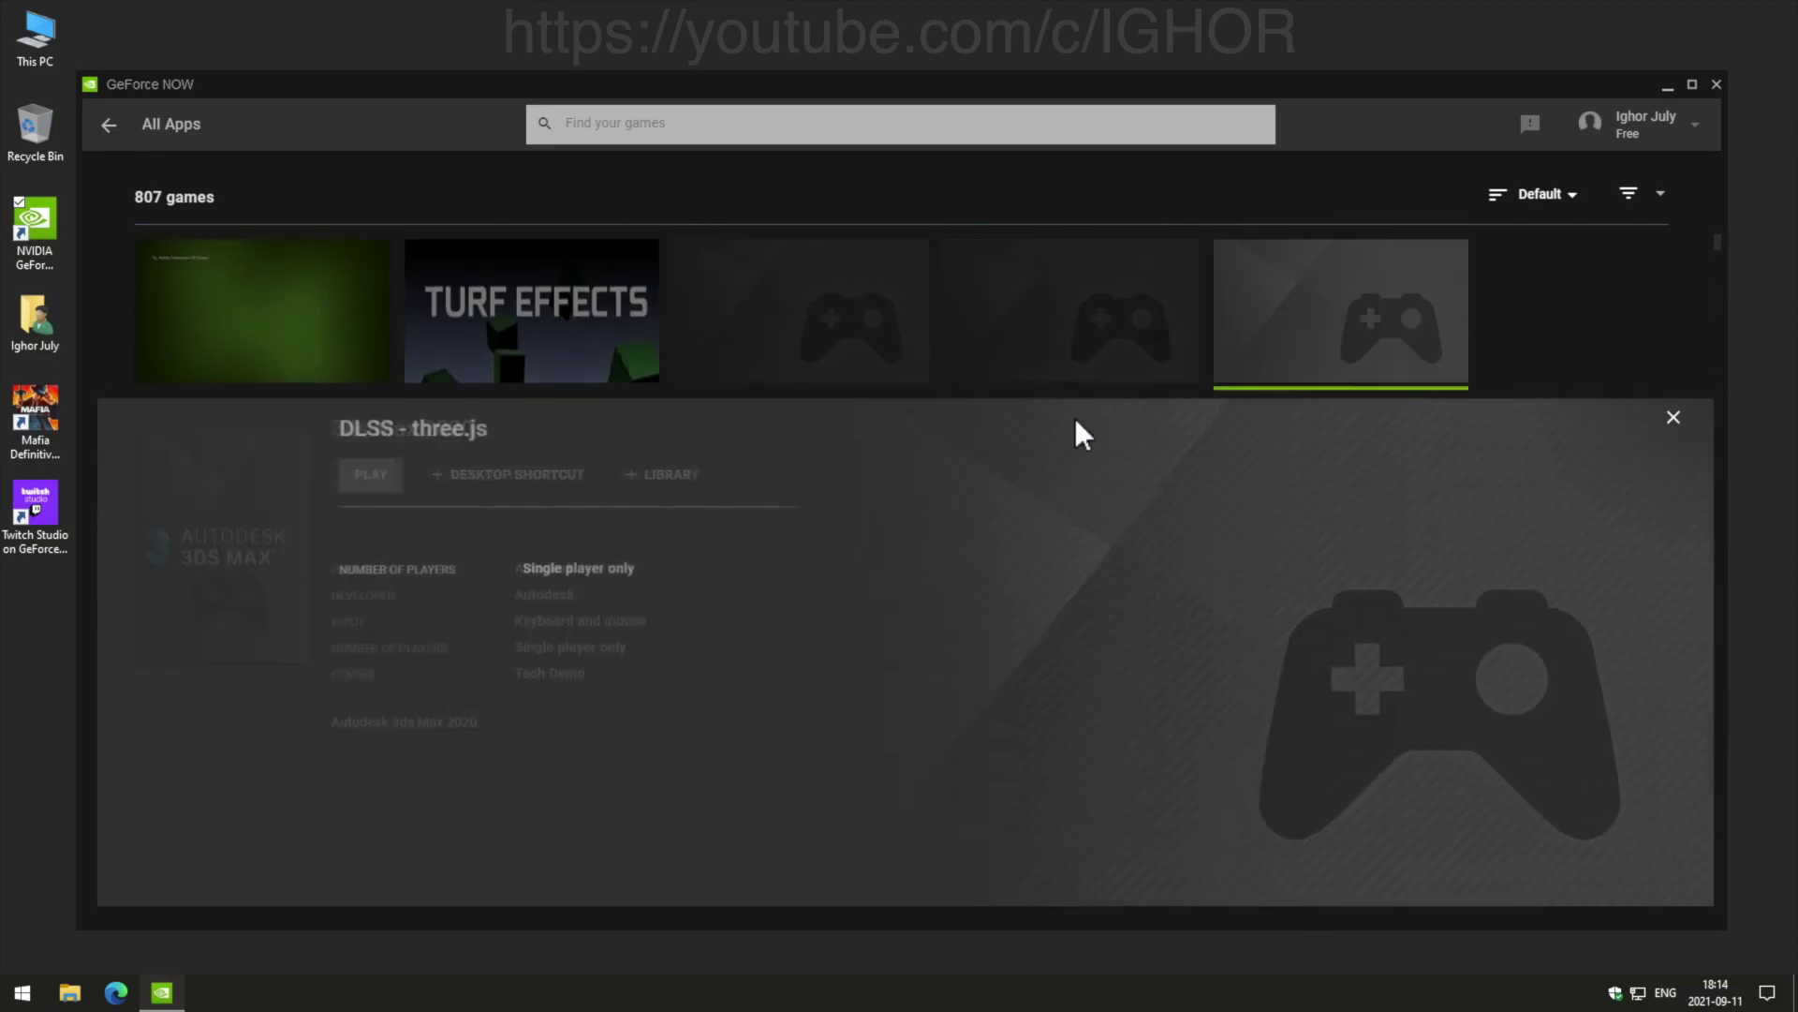
{"action": "left_click", "coordinate": [1026, 346]}
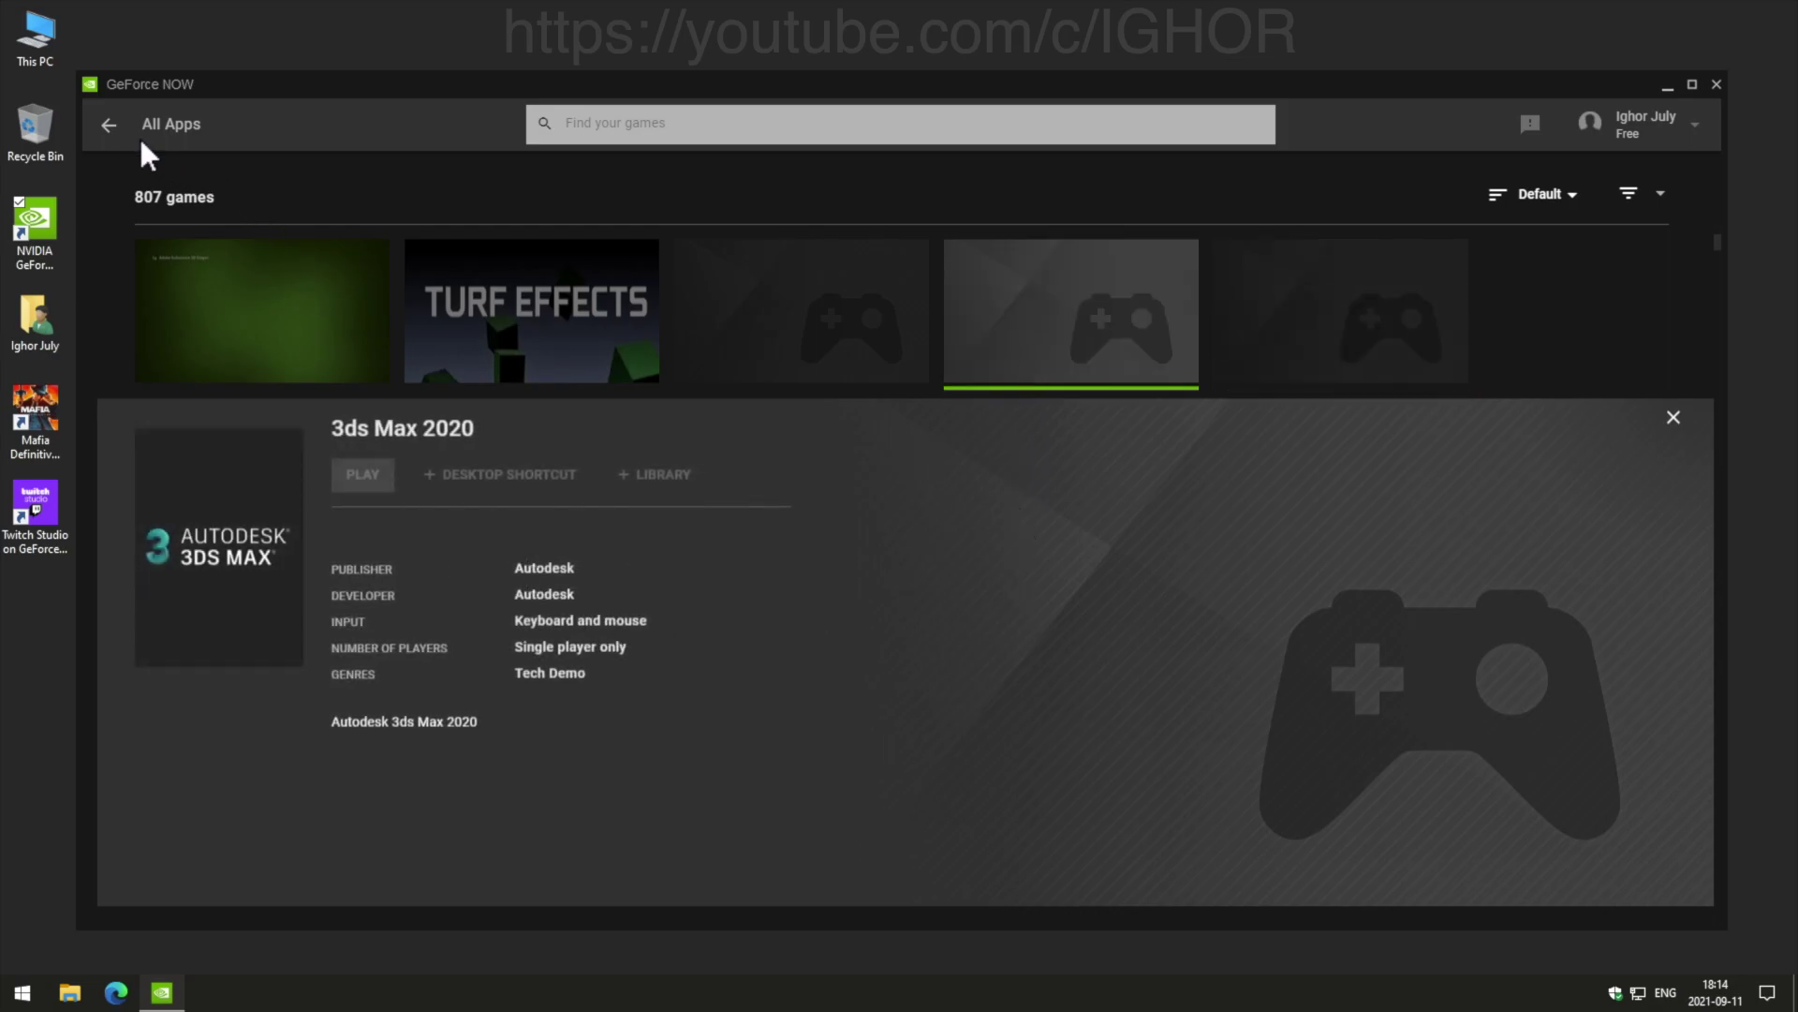
{"action": "left_click", "coordinate": [110, 125]}
{"action": "scroll", "coordinate": [794, 571], "scroll_direction": "down", "scroll_amount": 3}
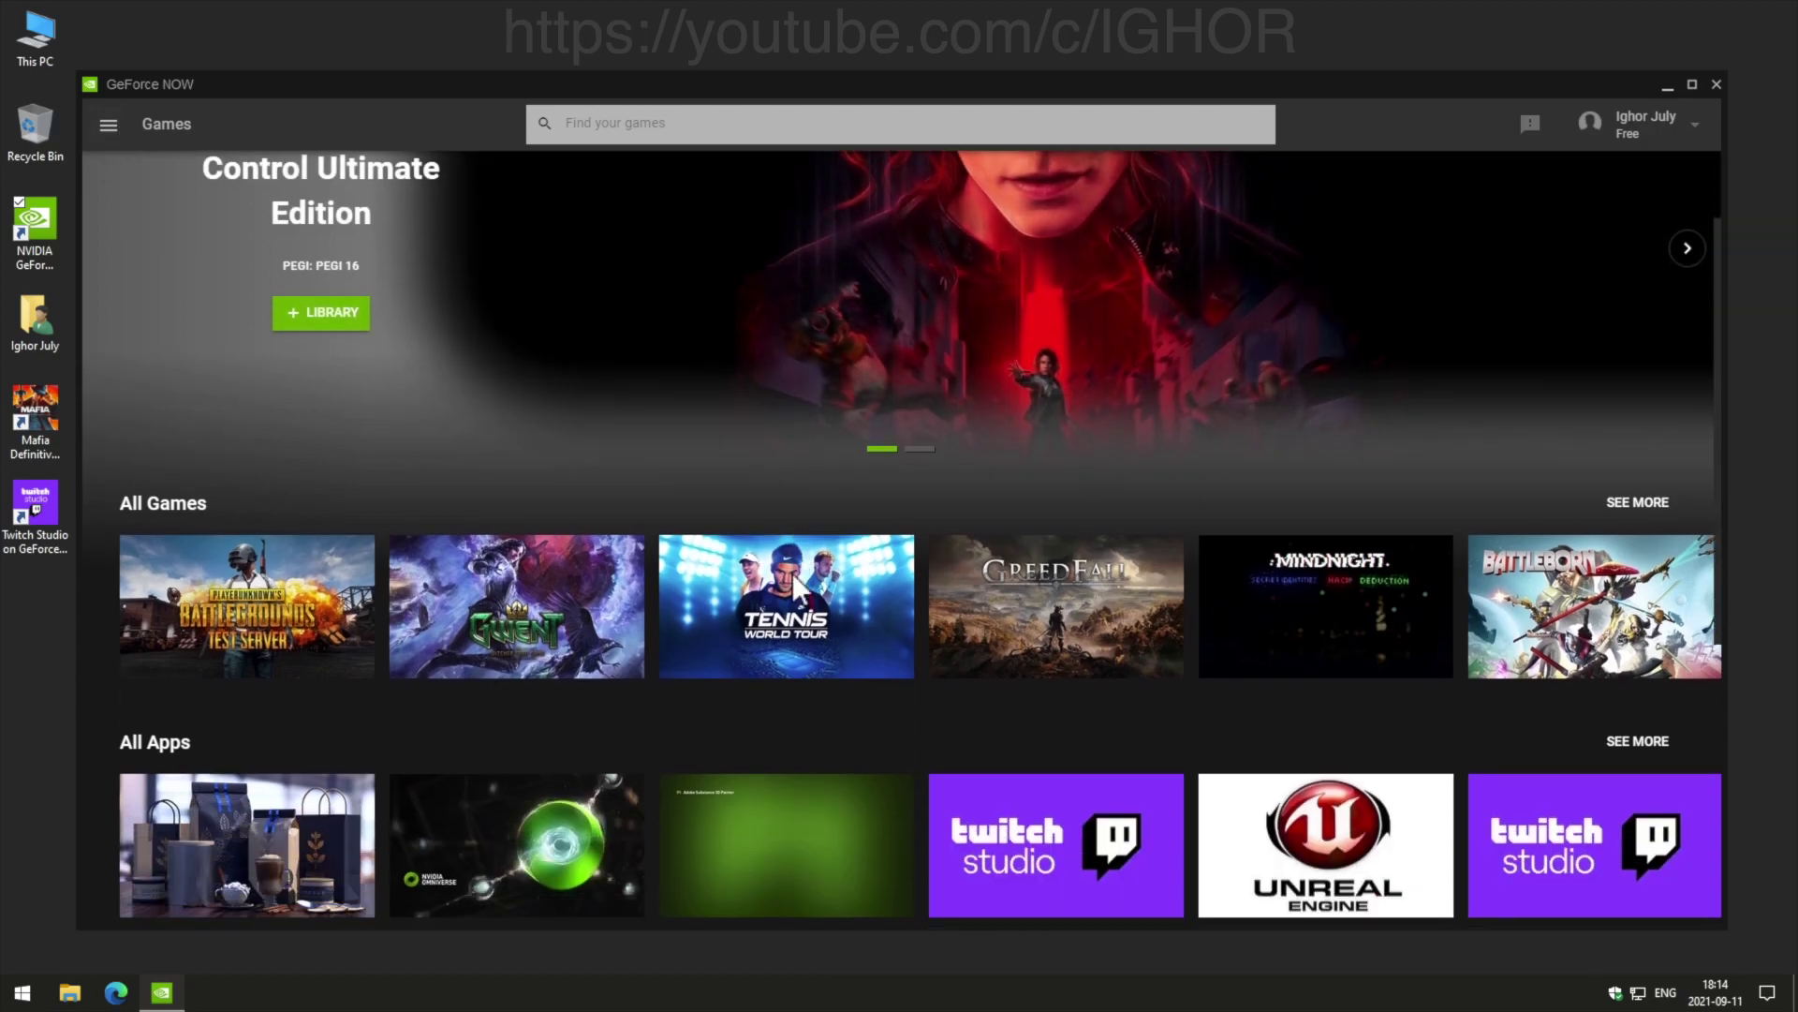
{"action": "scroll", "coordinate": [793, 571], "scroll_direction": "down", "scroll_amount": 3}
{"action": "scroll", "coordinate": [793, 572], "scroll_direction": "down", "scroll_amount": 1}
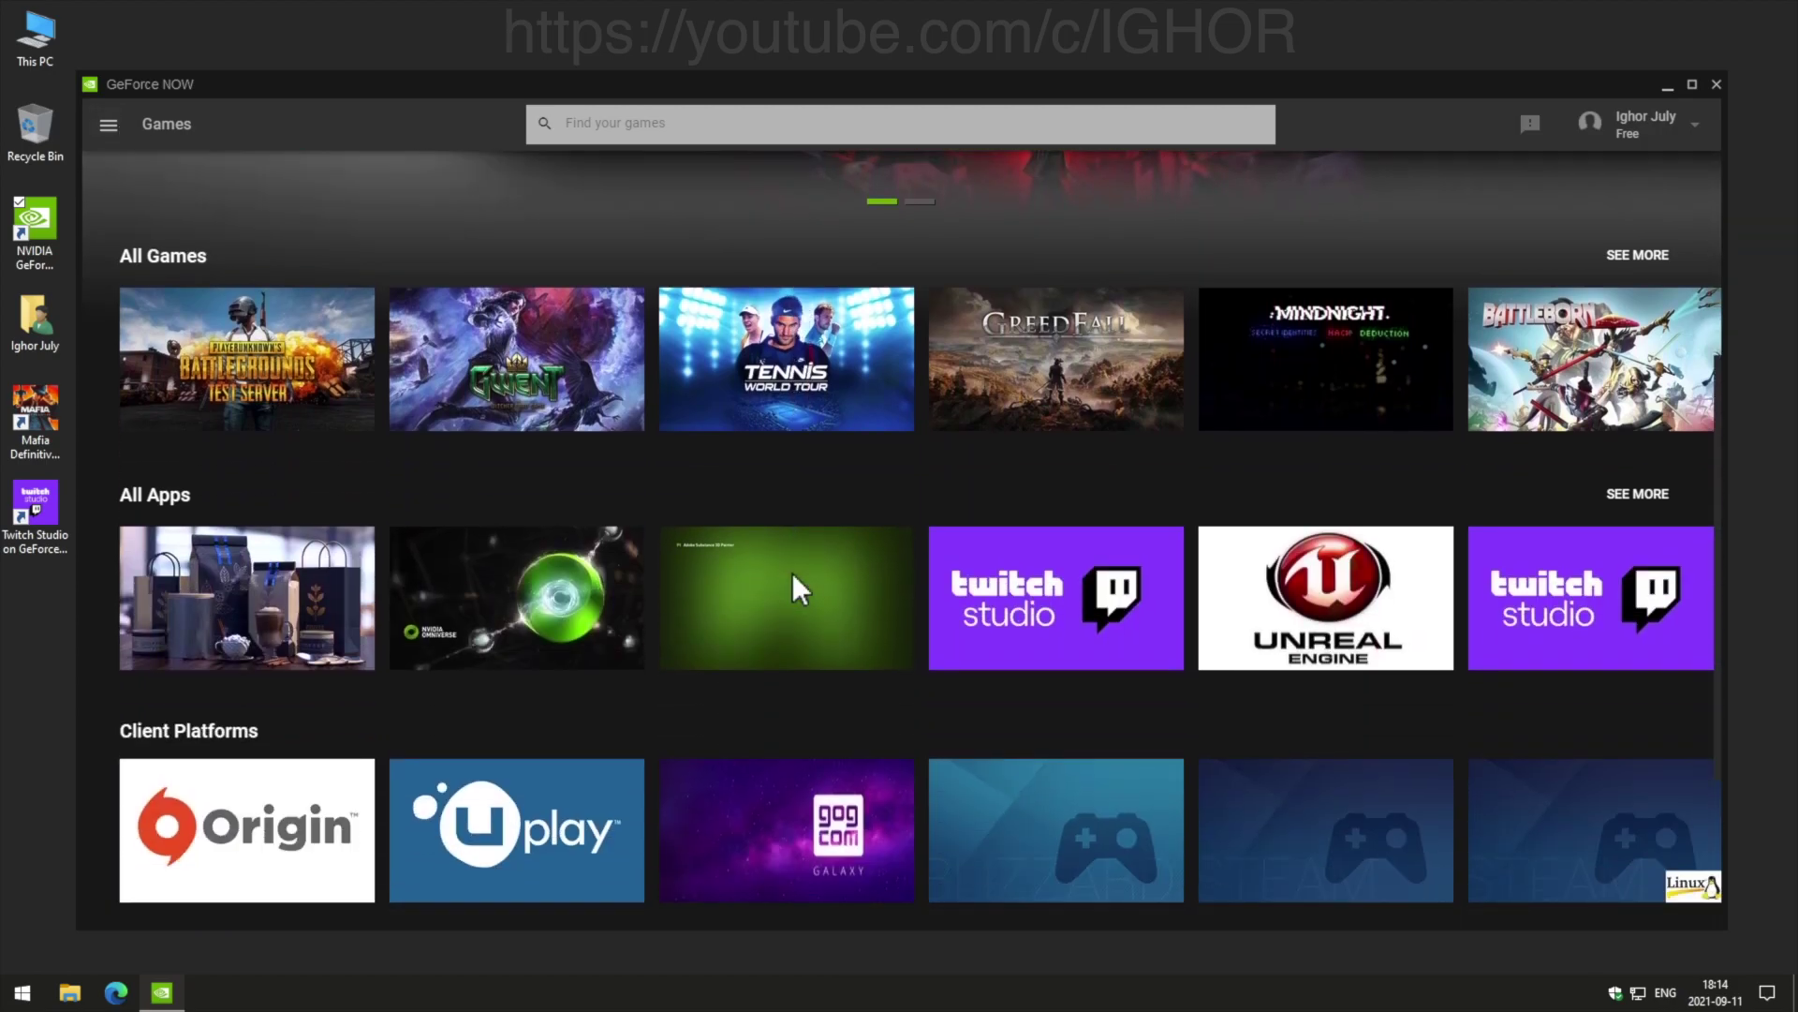
View Origin, Ubisoft Connect, GOG GALAXY, Battle.net, Steam Beta and Linux - Steam details.
{"action": "left_click", "coordinate": [276, 843]}
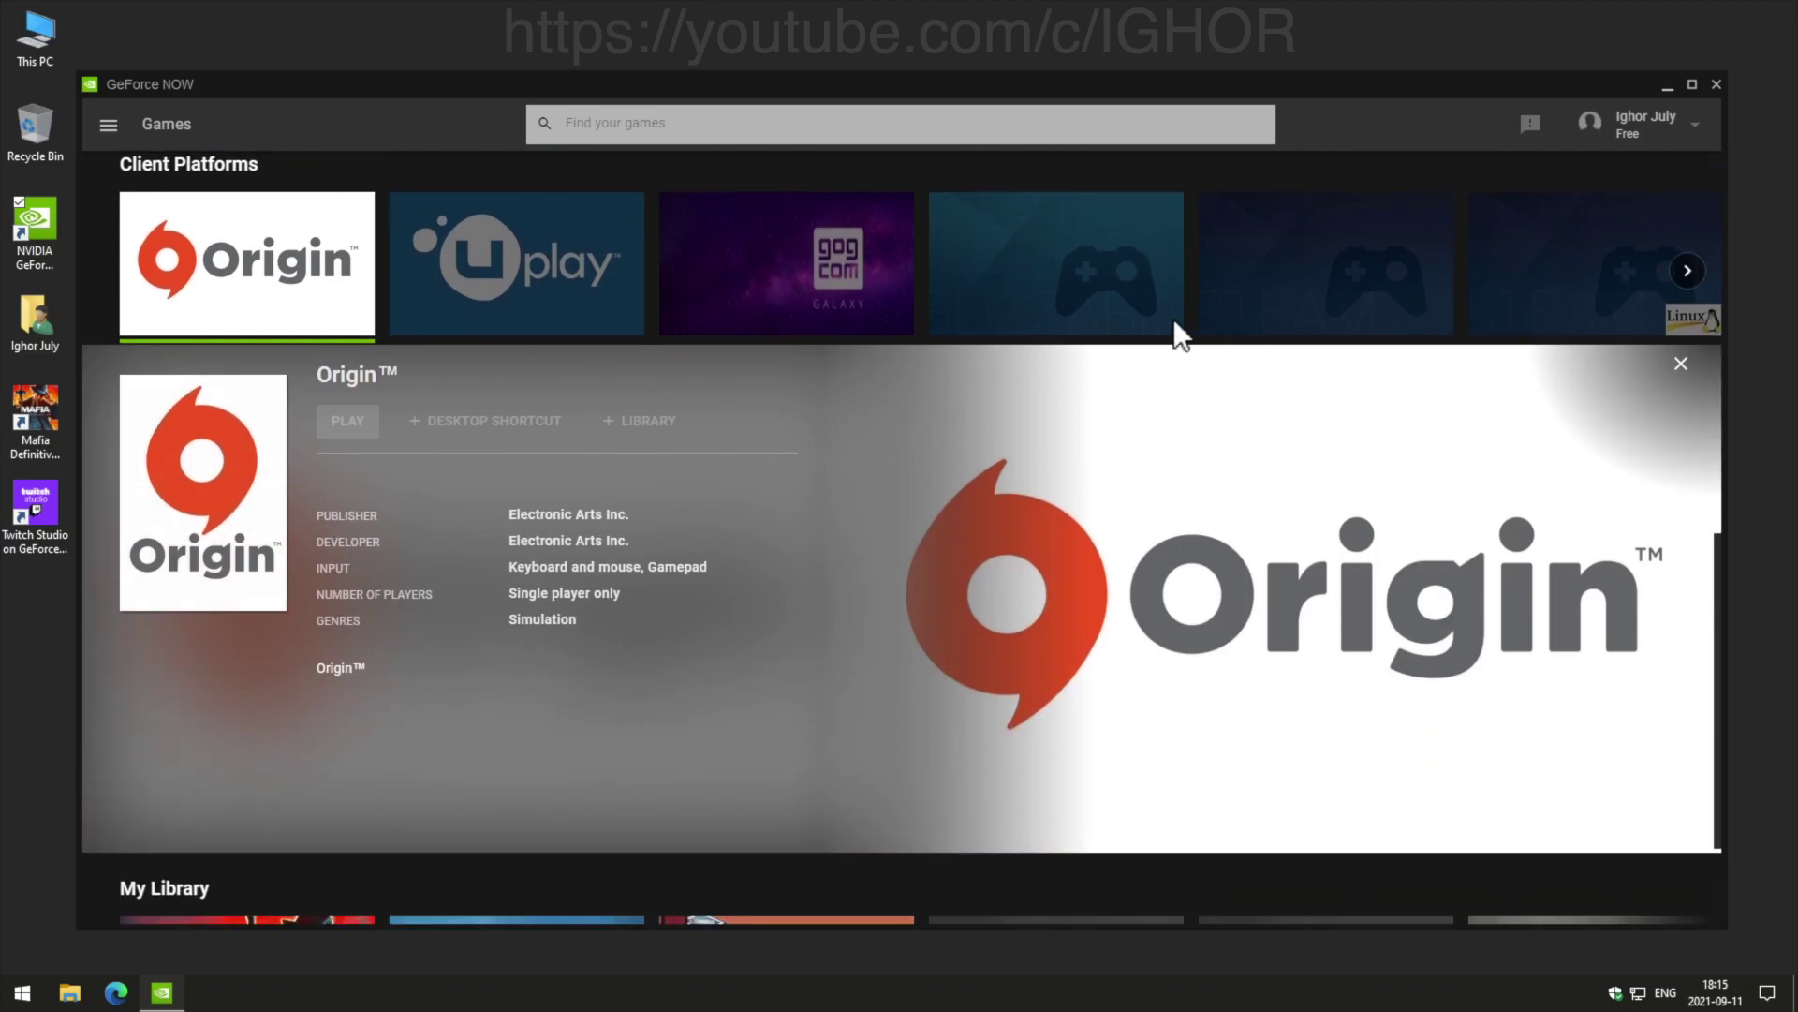
{"action": "left_click", "coordinate": [1171, 317]}
{"action": "left_click", "coordinate": [517, 272]}
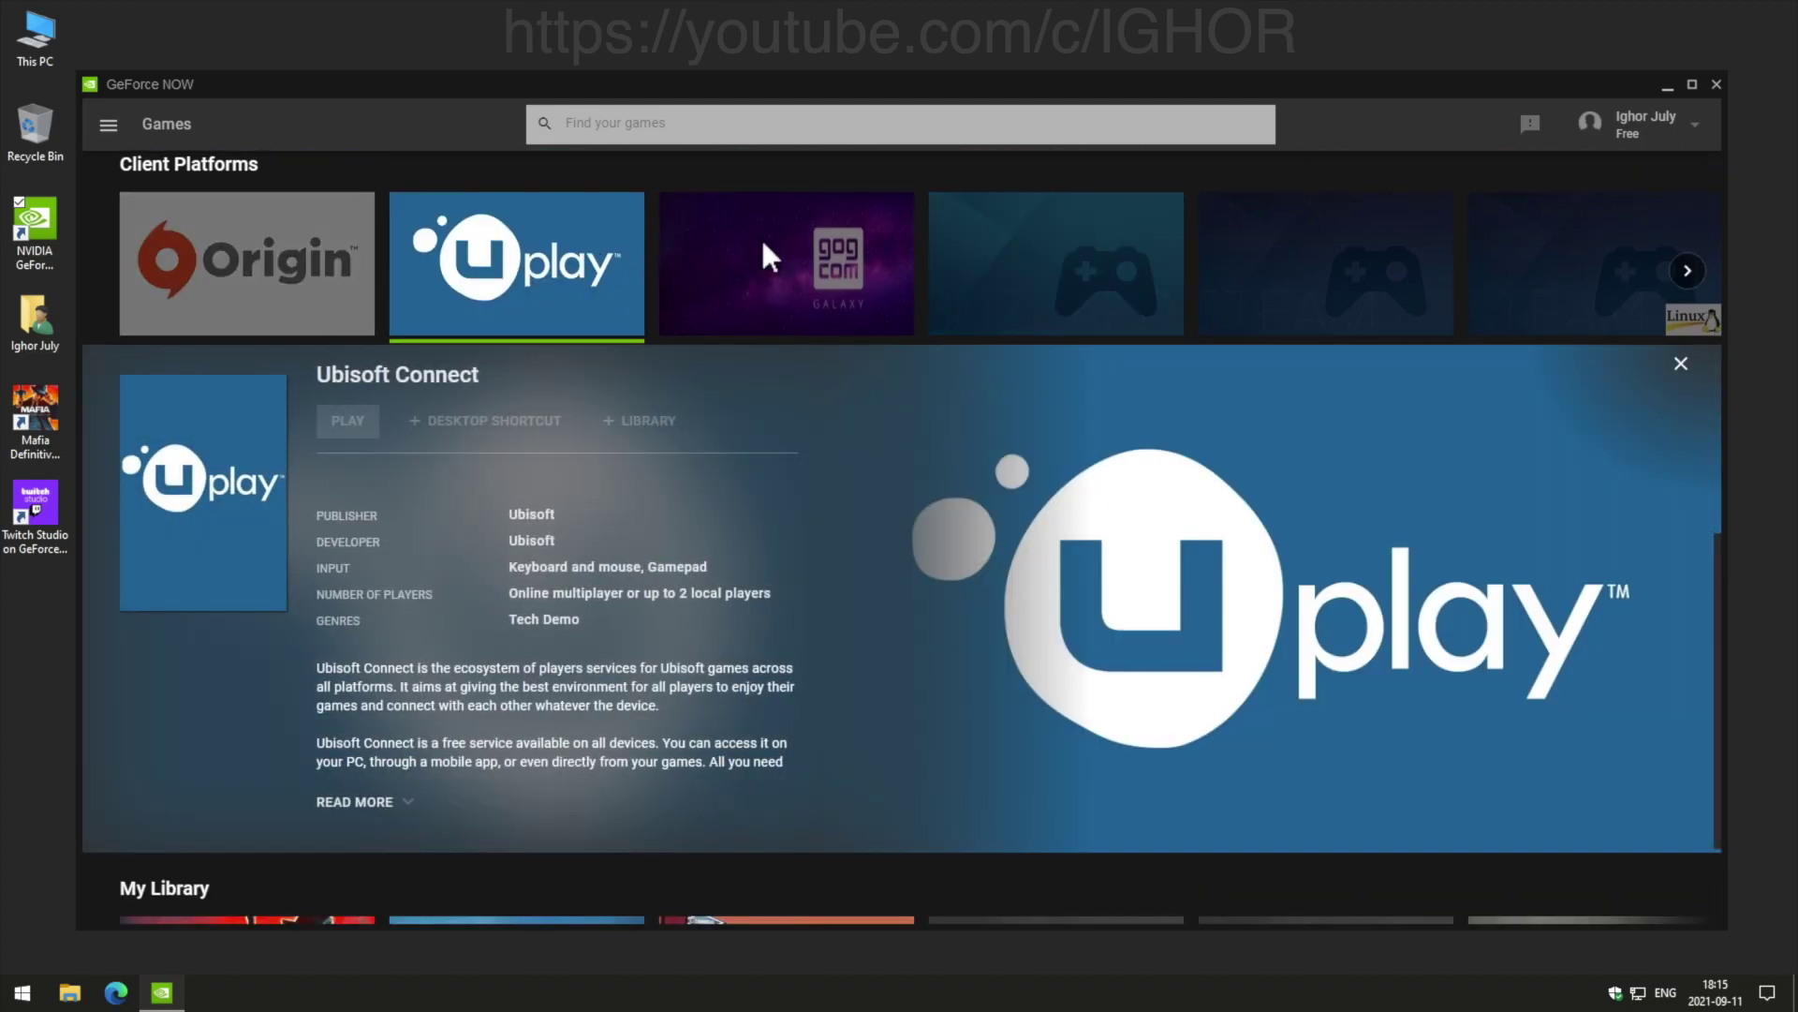
{"action": "left_click", "coordinate": [760, 237]}
{"action": "left_click", "coordinate": [977, 242]}
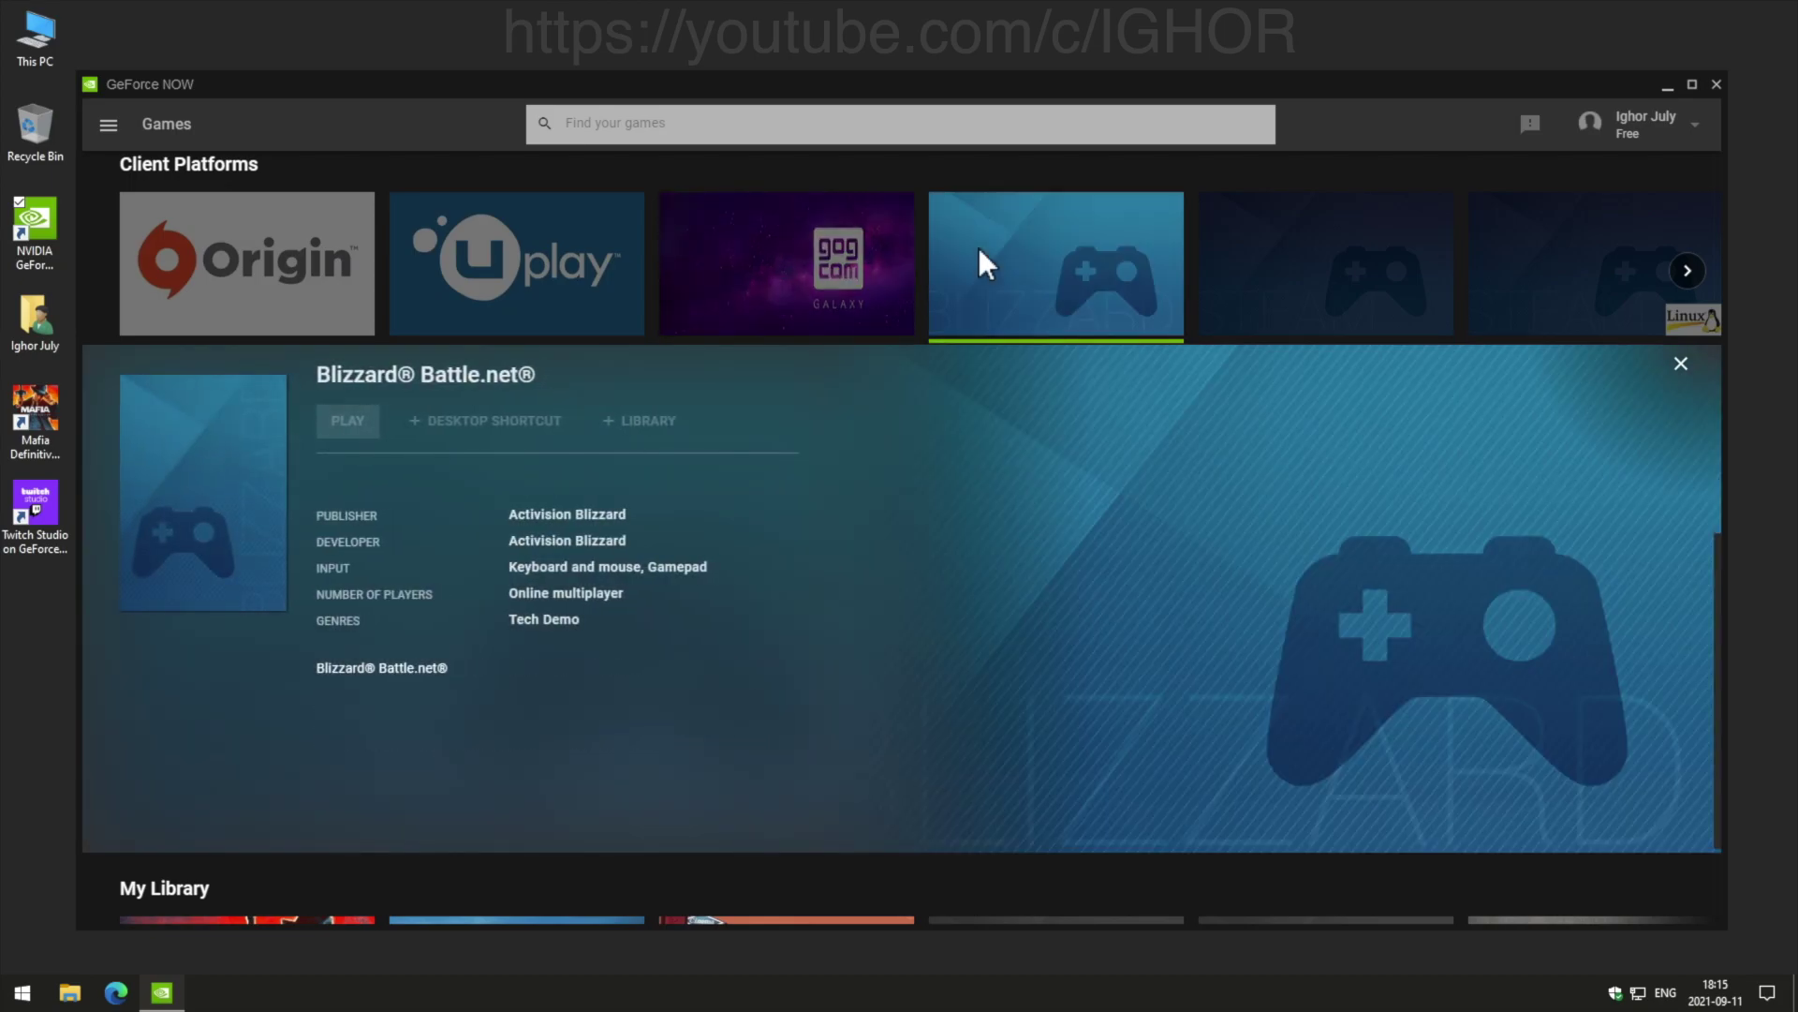
{"action": "left_click", "coordinate": [1336, 250]}
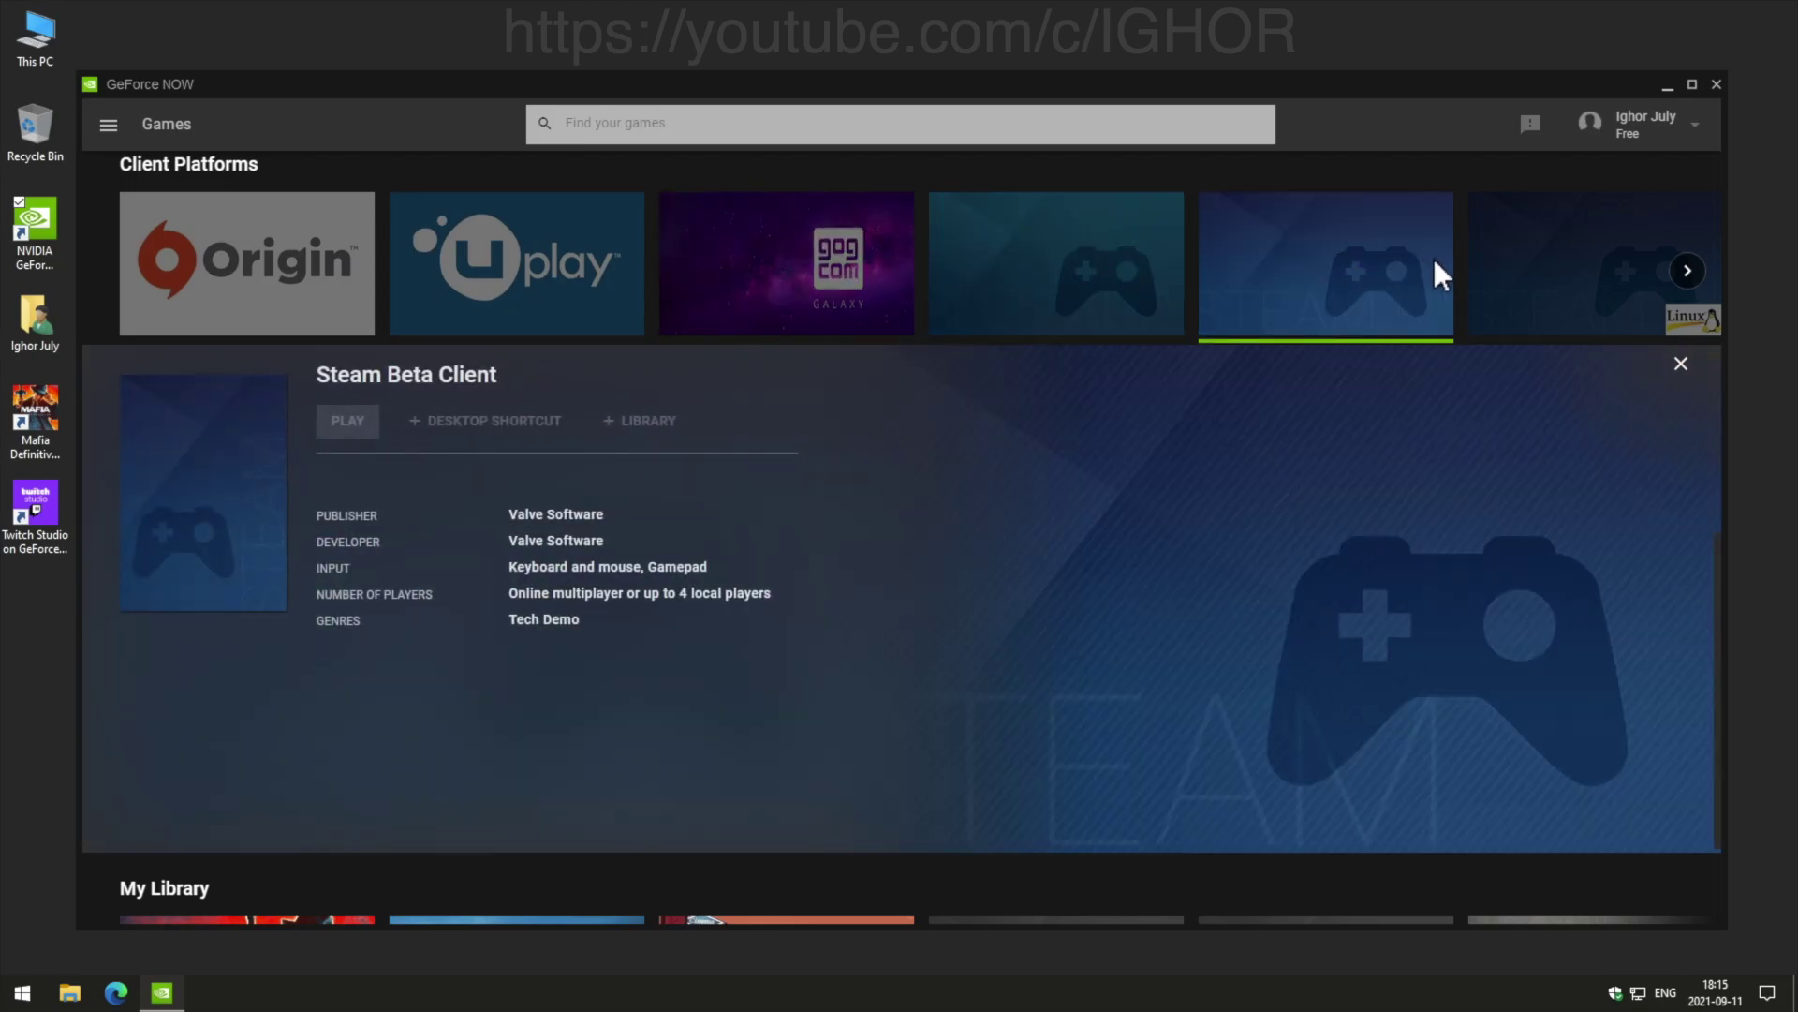
{"action": "left_click", "coordinate": [1524, 267]}
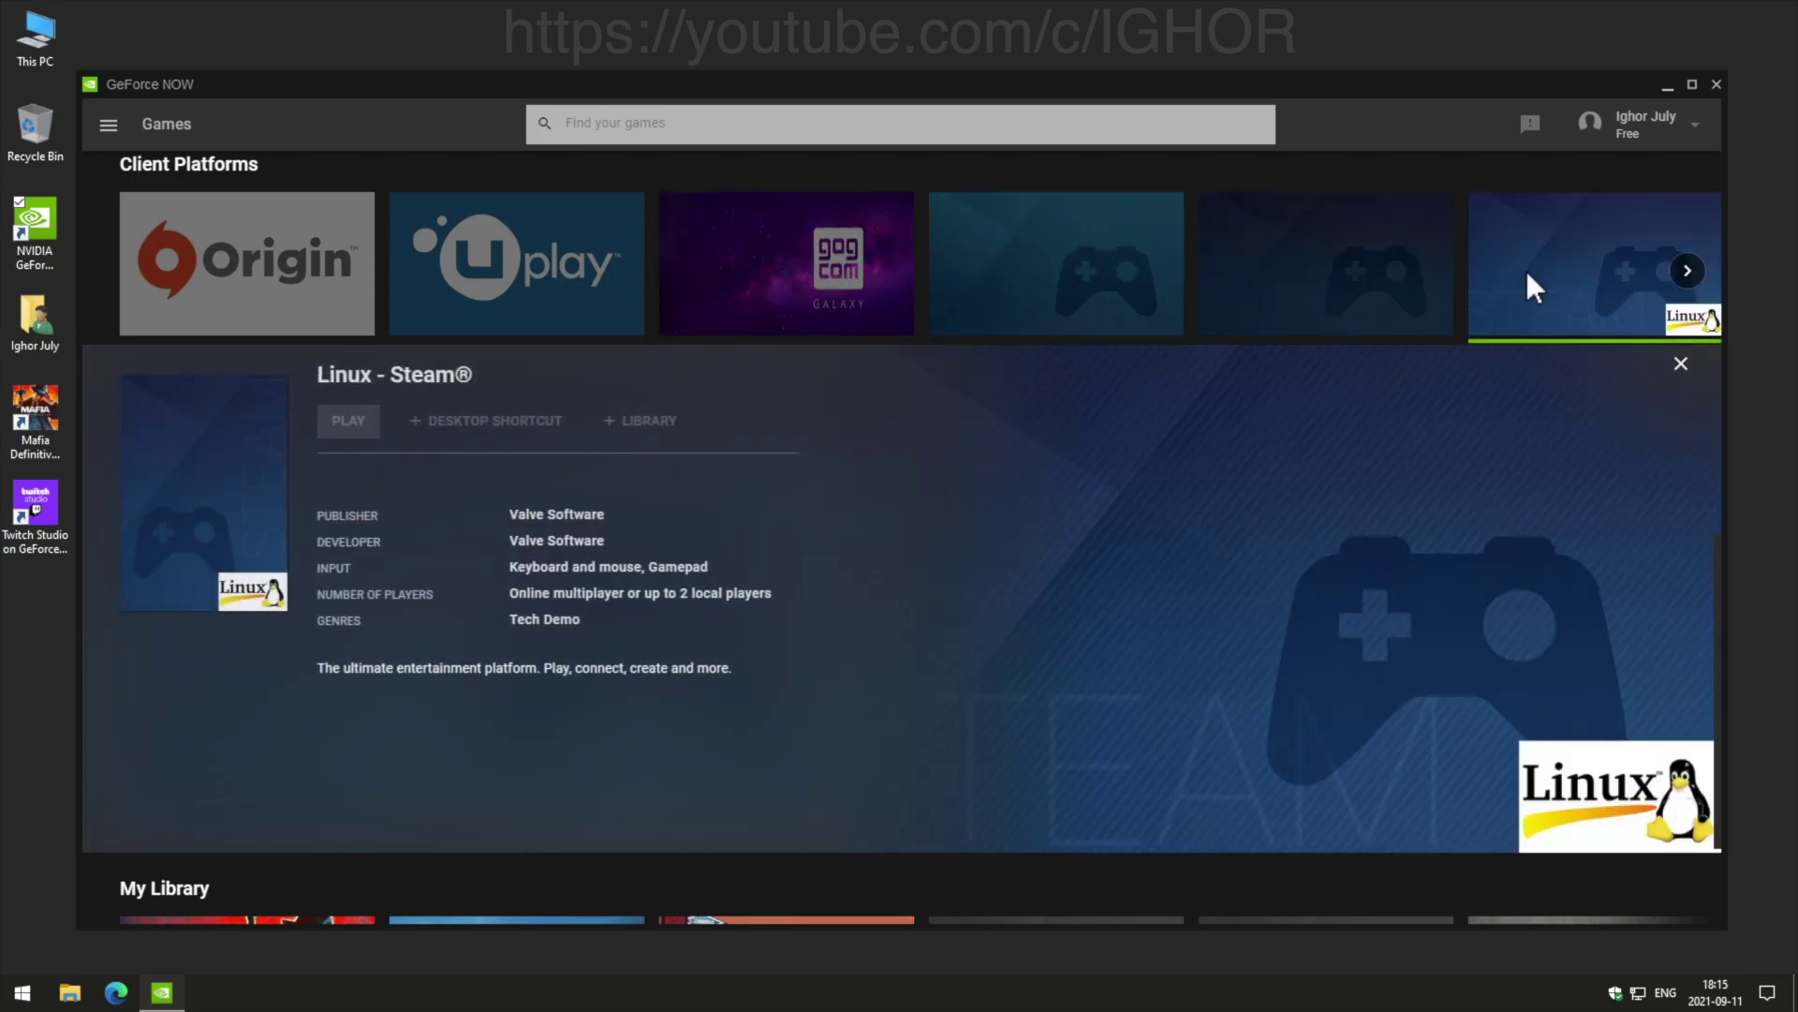
Reveal more platforms and view Wargaming.net, Epic Games Store, Steam and Bethesda Launcher.
{"action": "left_click", "coordinate": [1688, 270]}
{"action": "left_click", "coordinate": [985, 279]}
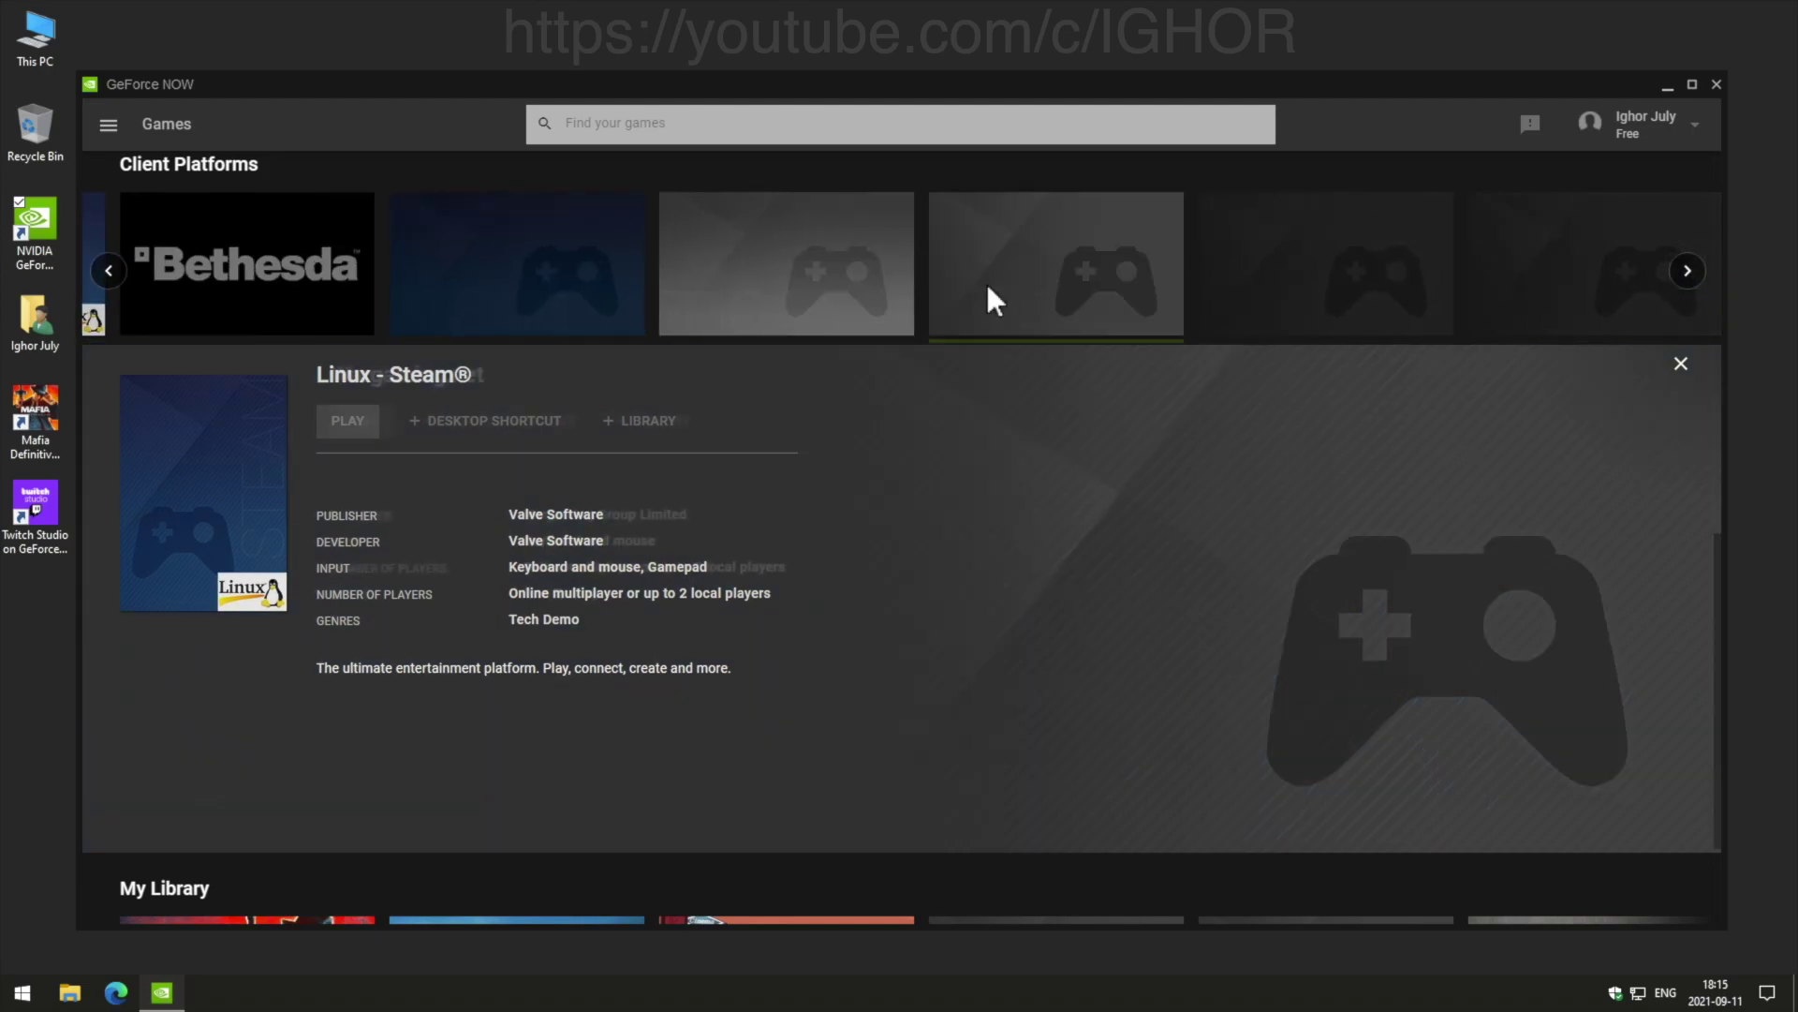
{"action": "left_click", "coordinate": [794, 283]}
{"action": "left_click", "coordinate": [543, 268]}
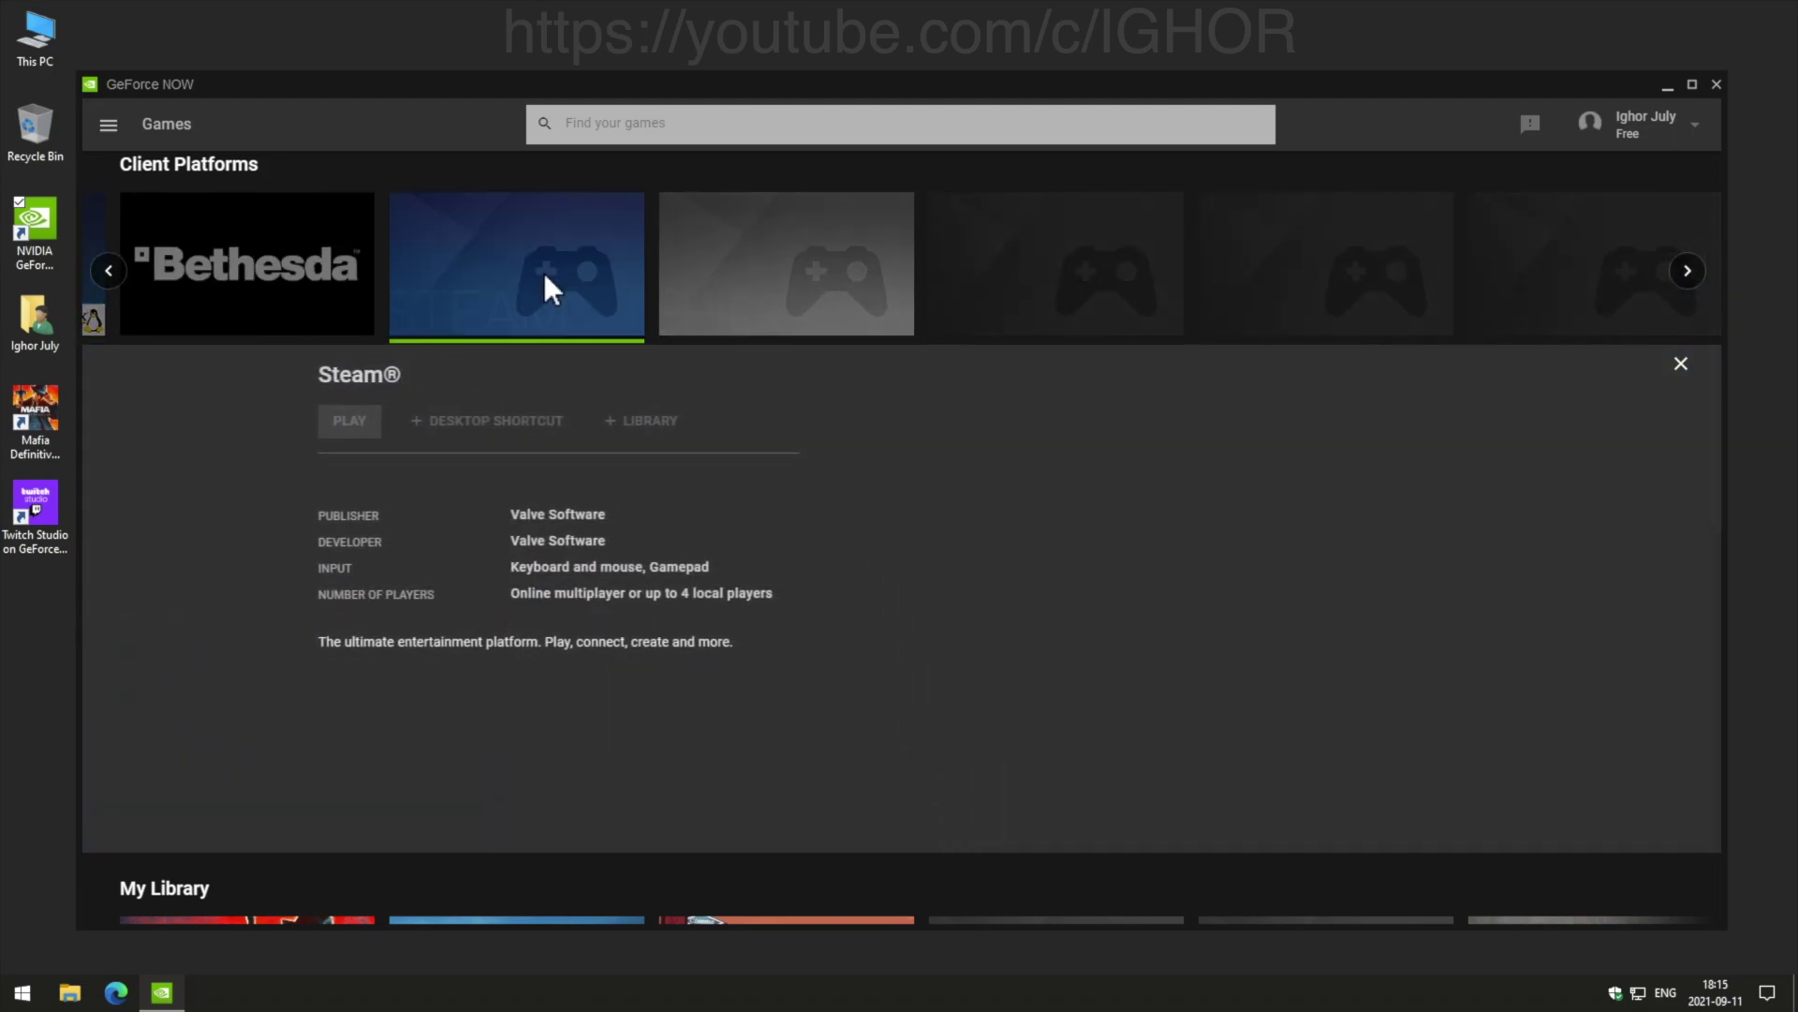
{"action": "left_click", "coordinate": [274, 272]}
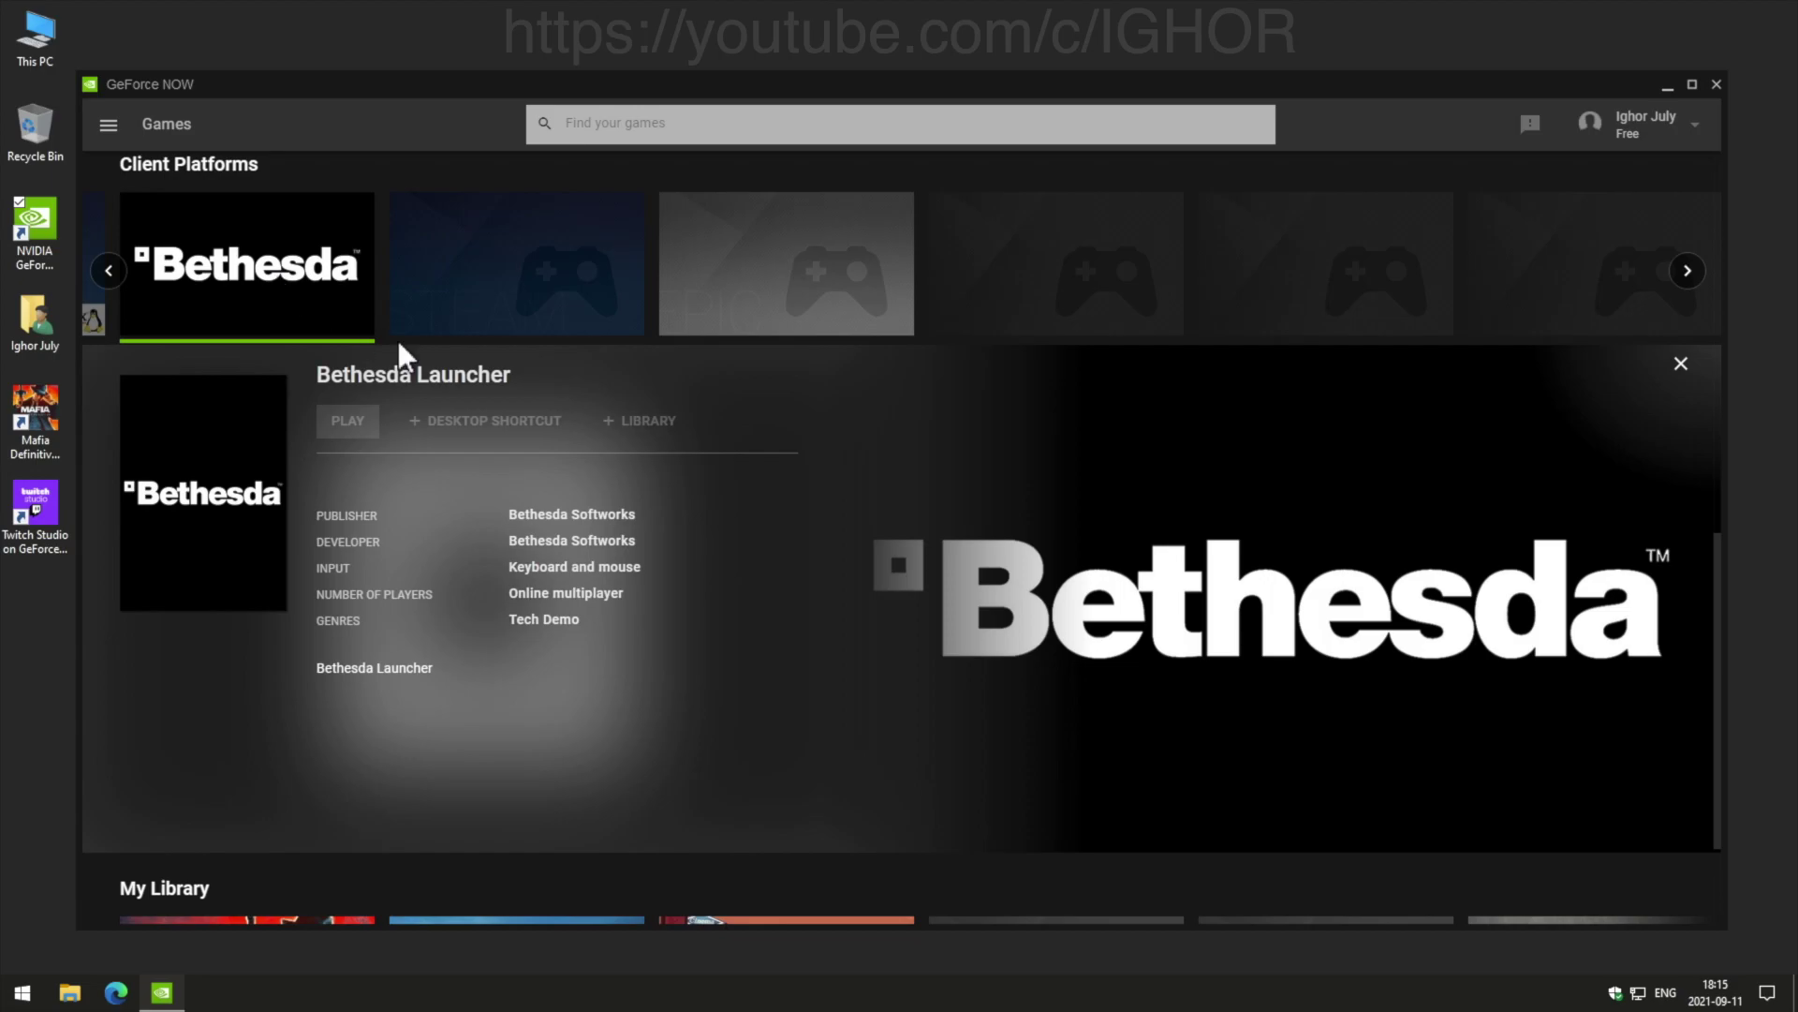
{"action": "scroll", "coordinate": [517, 414], "scroll_direction": "down", "scroll_amount": 2}
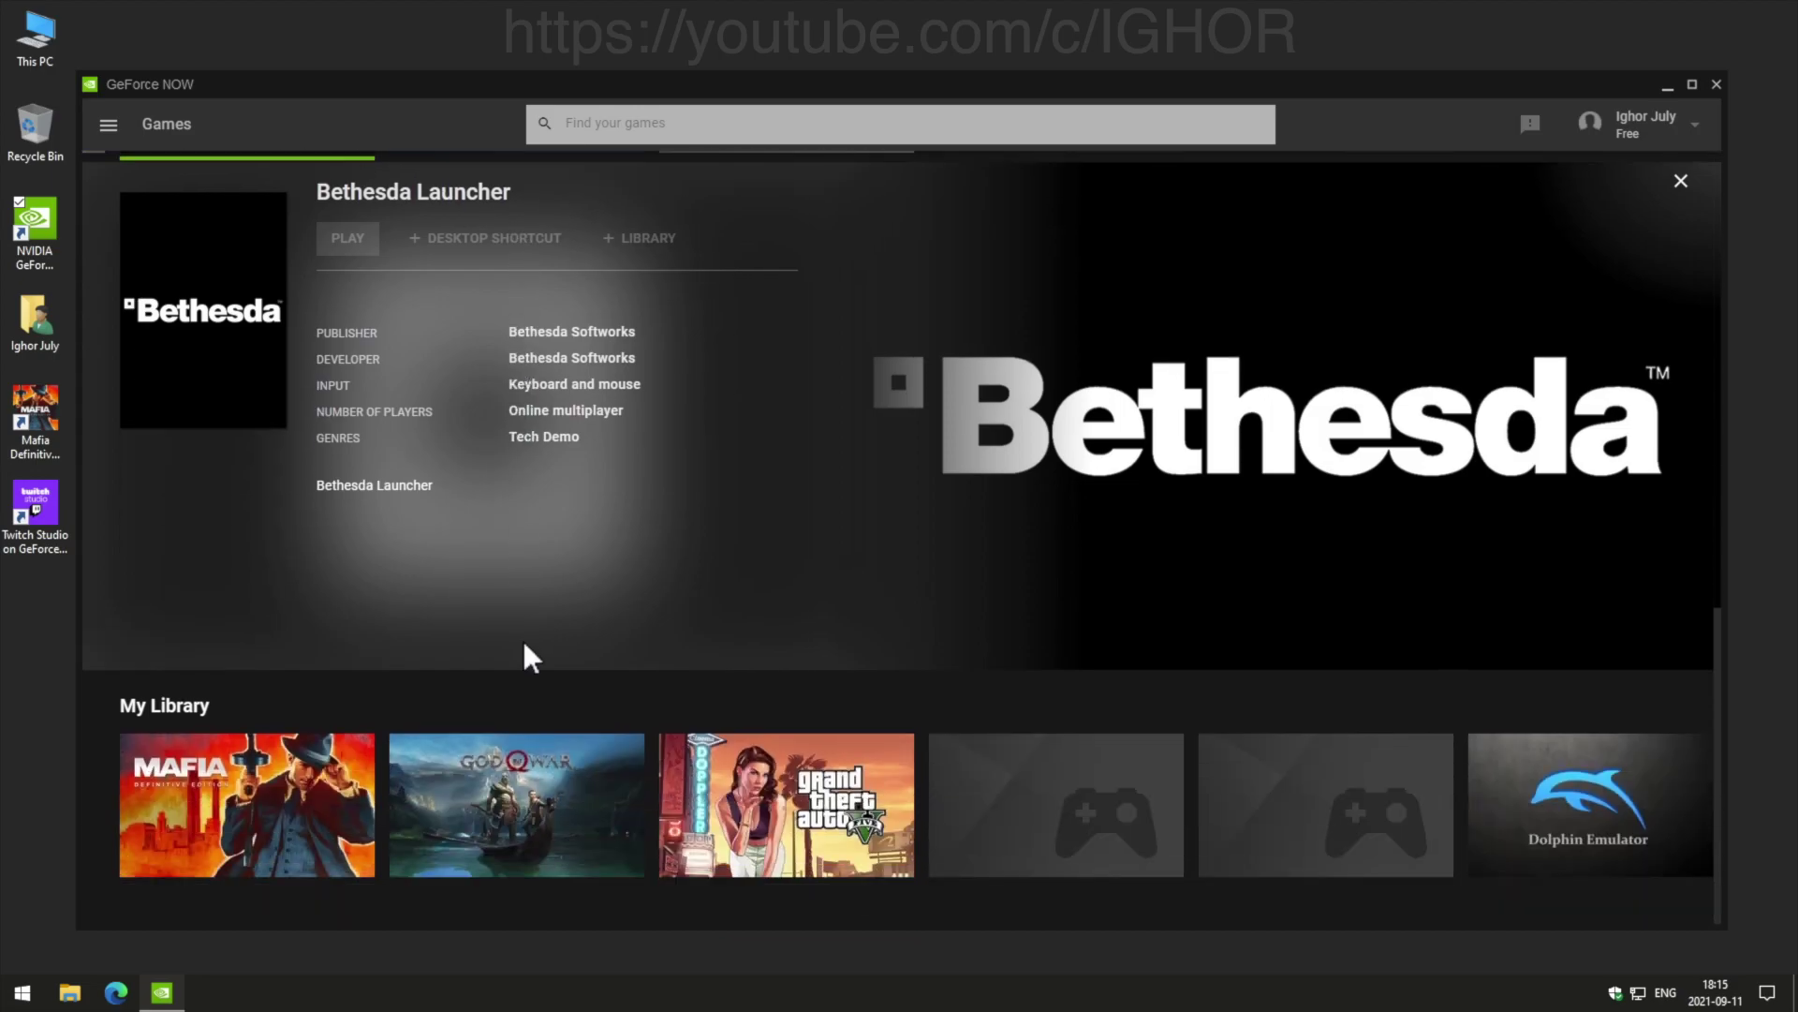
Give God of War and Grand Theft Auto V desktop shortcuts and library entries.
{"action": "left_click", "coordinate": [545, 783]}
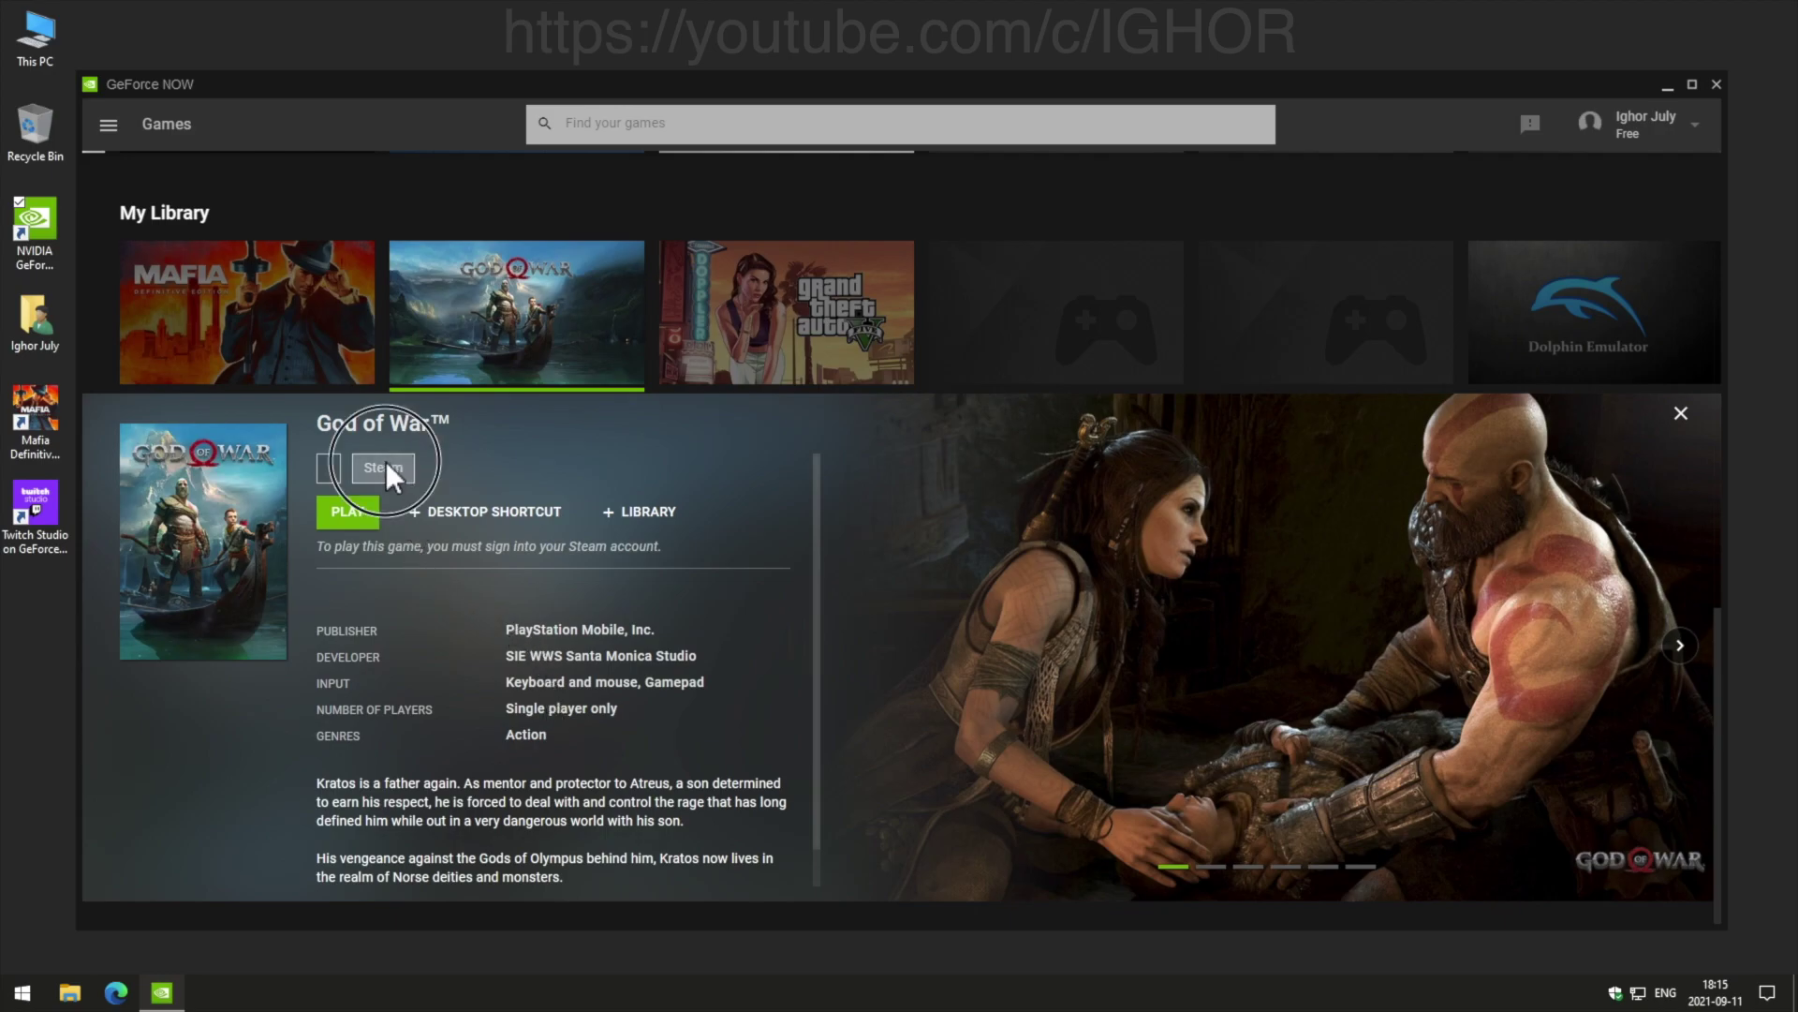
{"action": "left_click", "coordinate": [484, 511]}
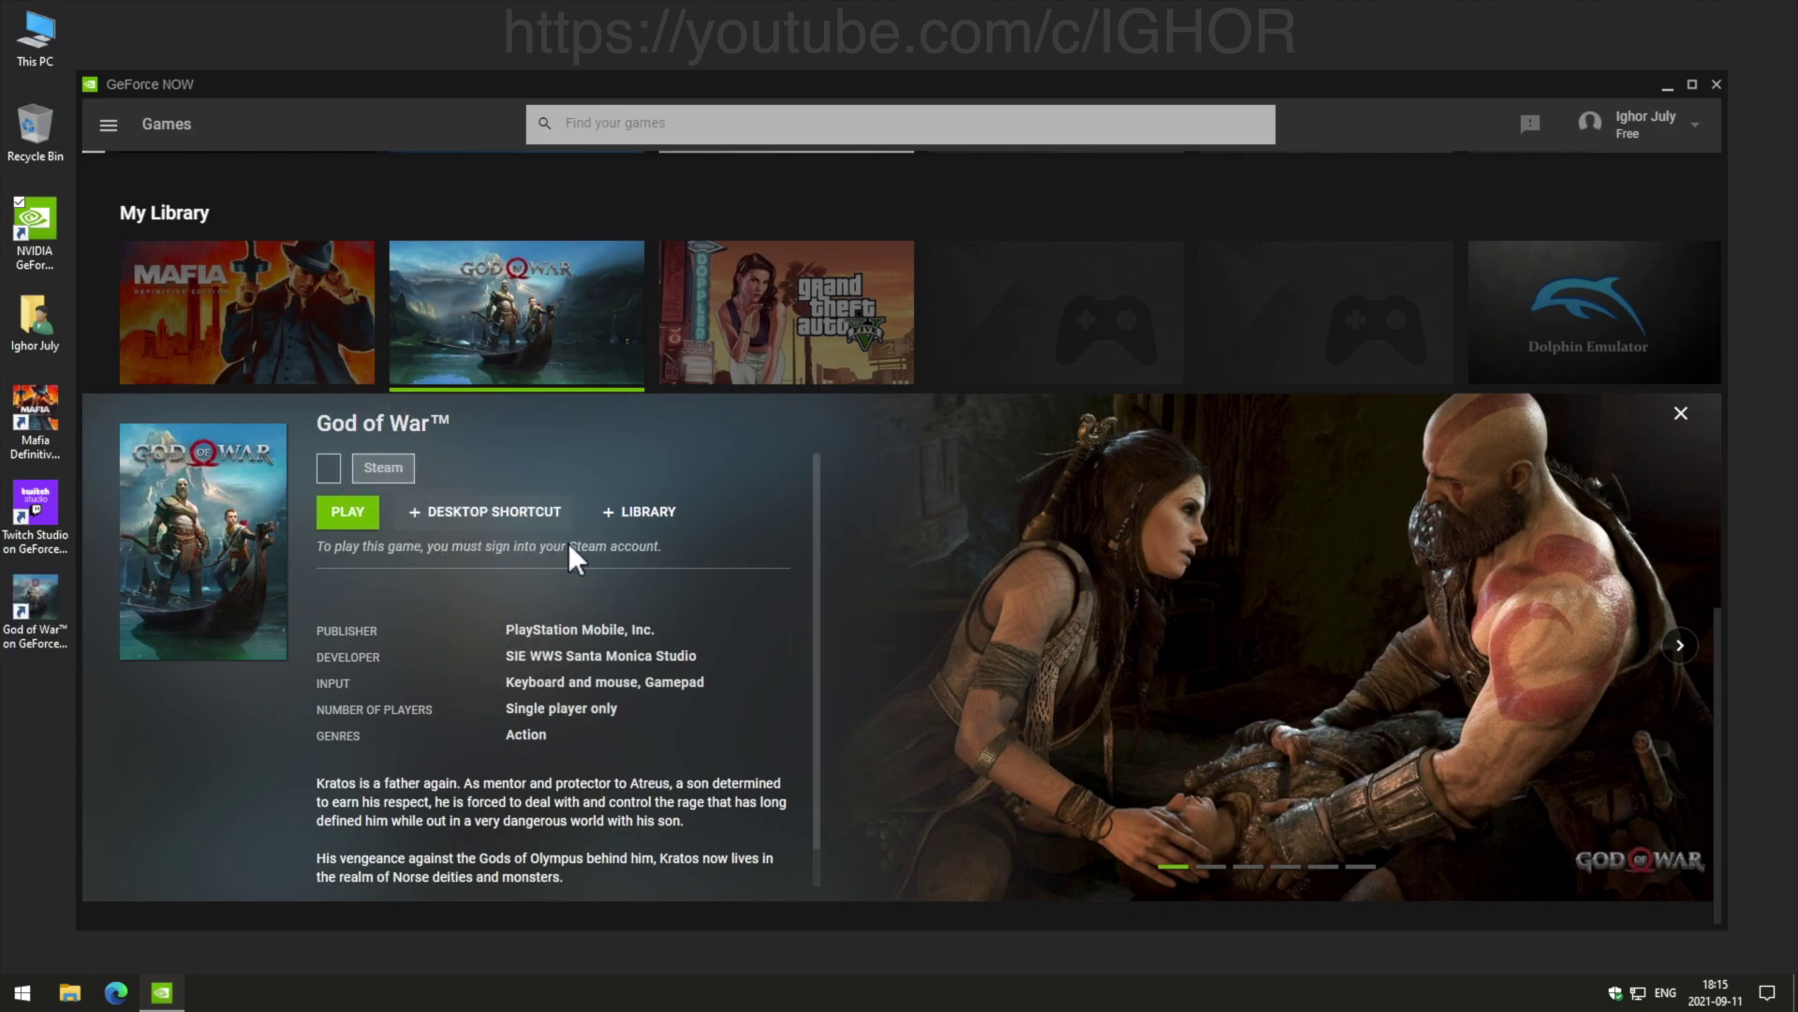
{"action": "left_click", "coordinate": [639, 512]}
{"action": "left_click", "coordinate": [732, 327]}
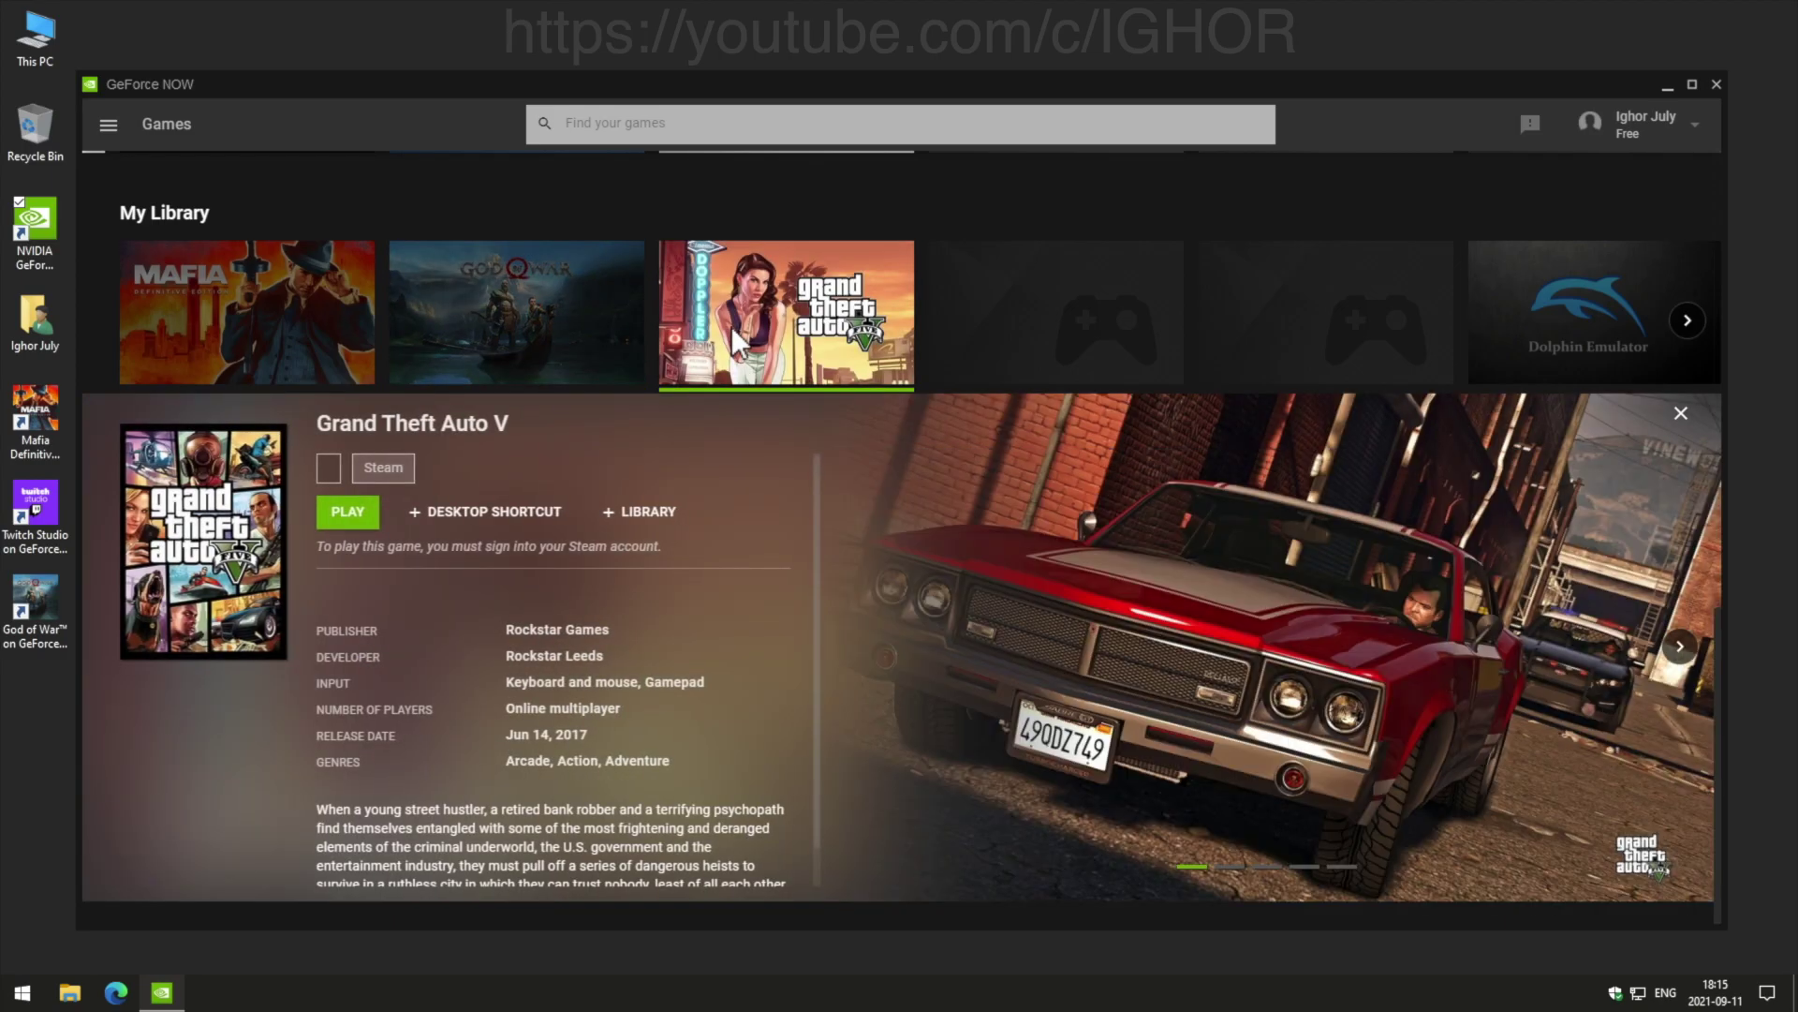
{"action": "left_click", "coordinate": [493, 512]}
{"action": "left_click", "coordinate": [643, 513]}
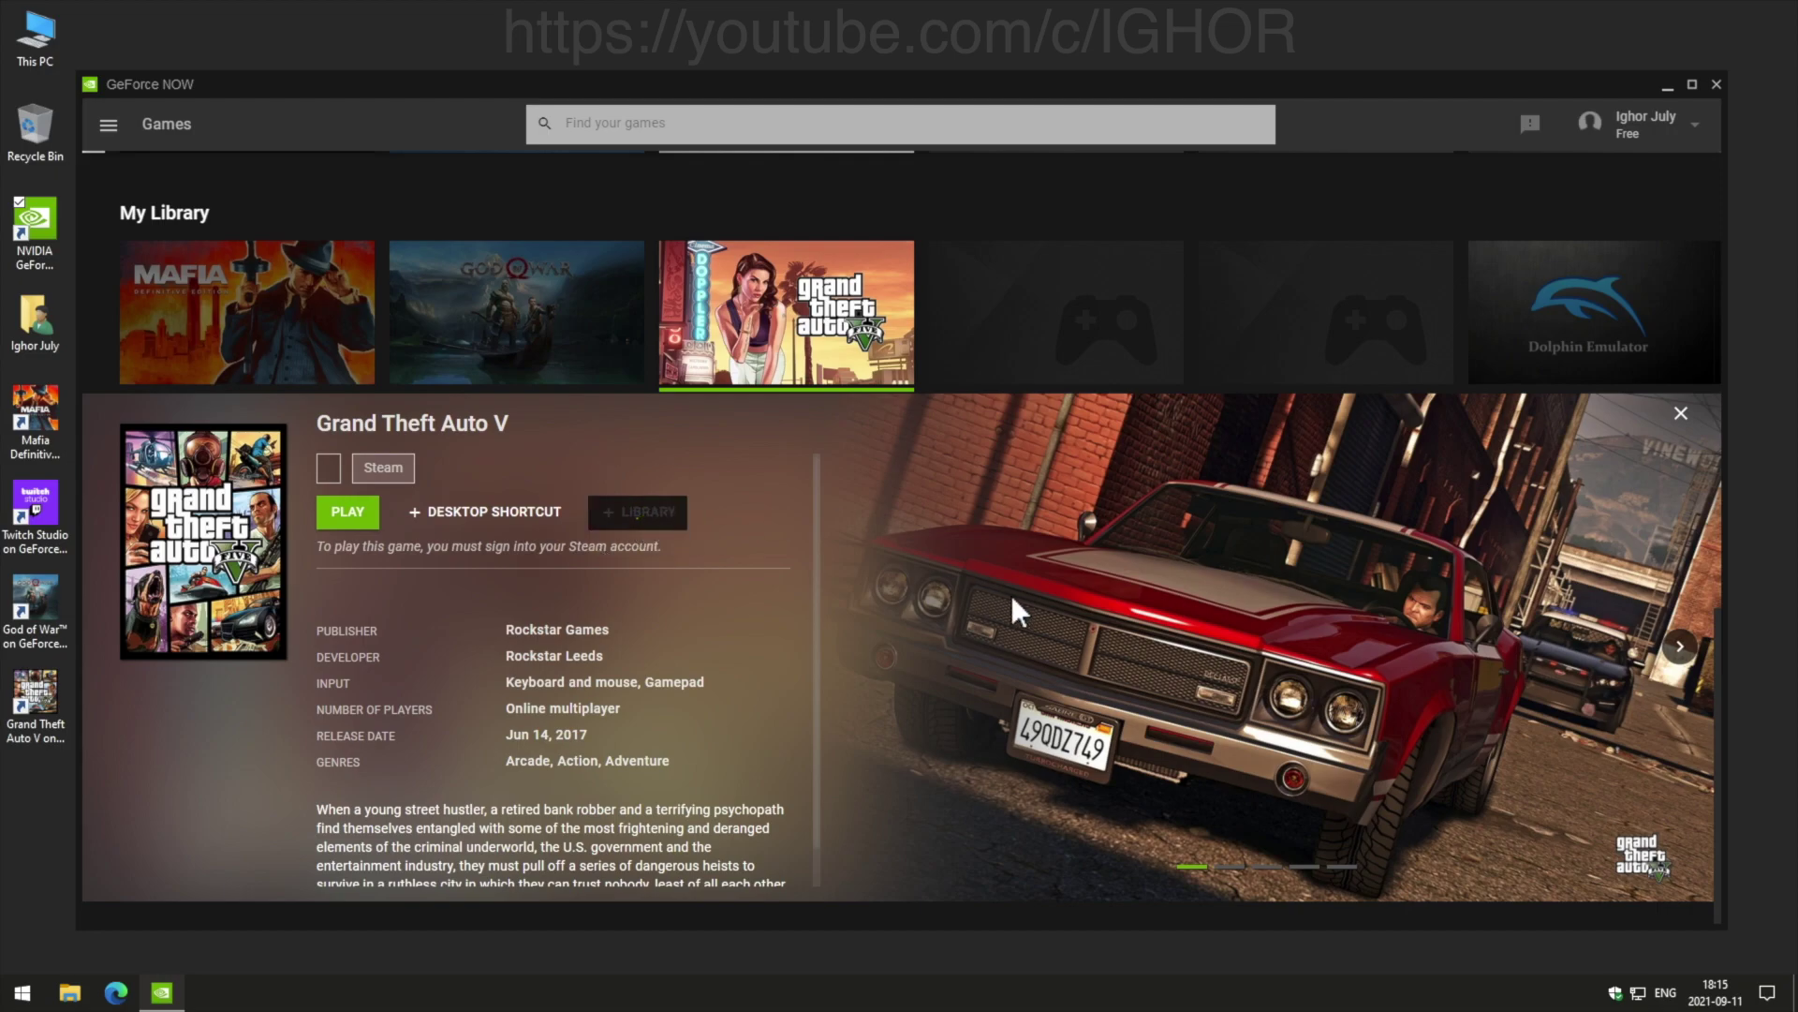
Browse GTA V screenshots, add the Uncharted collection to the library, open HELLDIVERS 2.
{"action": "left_click", "coordinate": [1680, 647]}
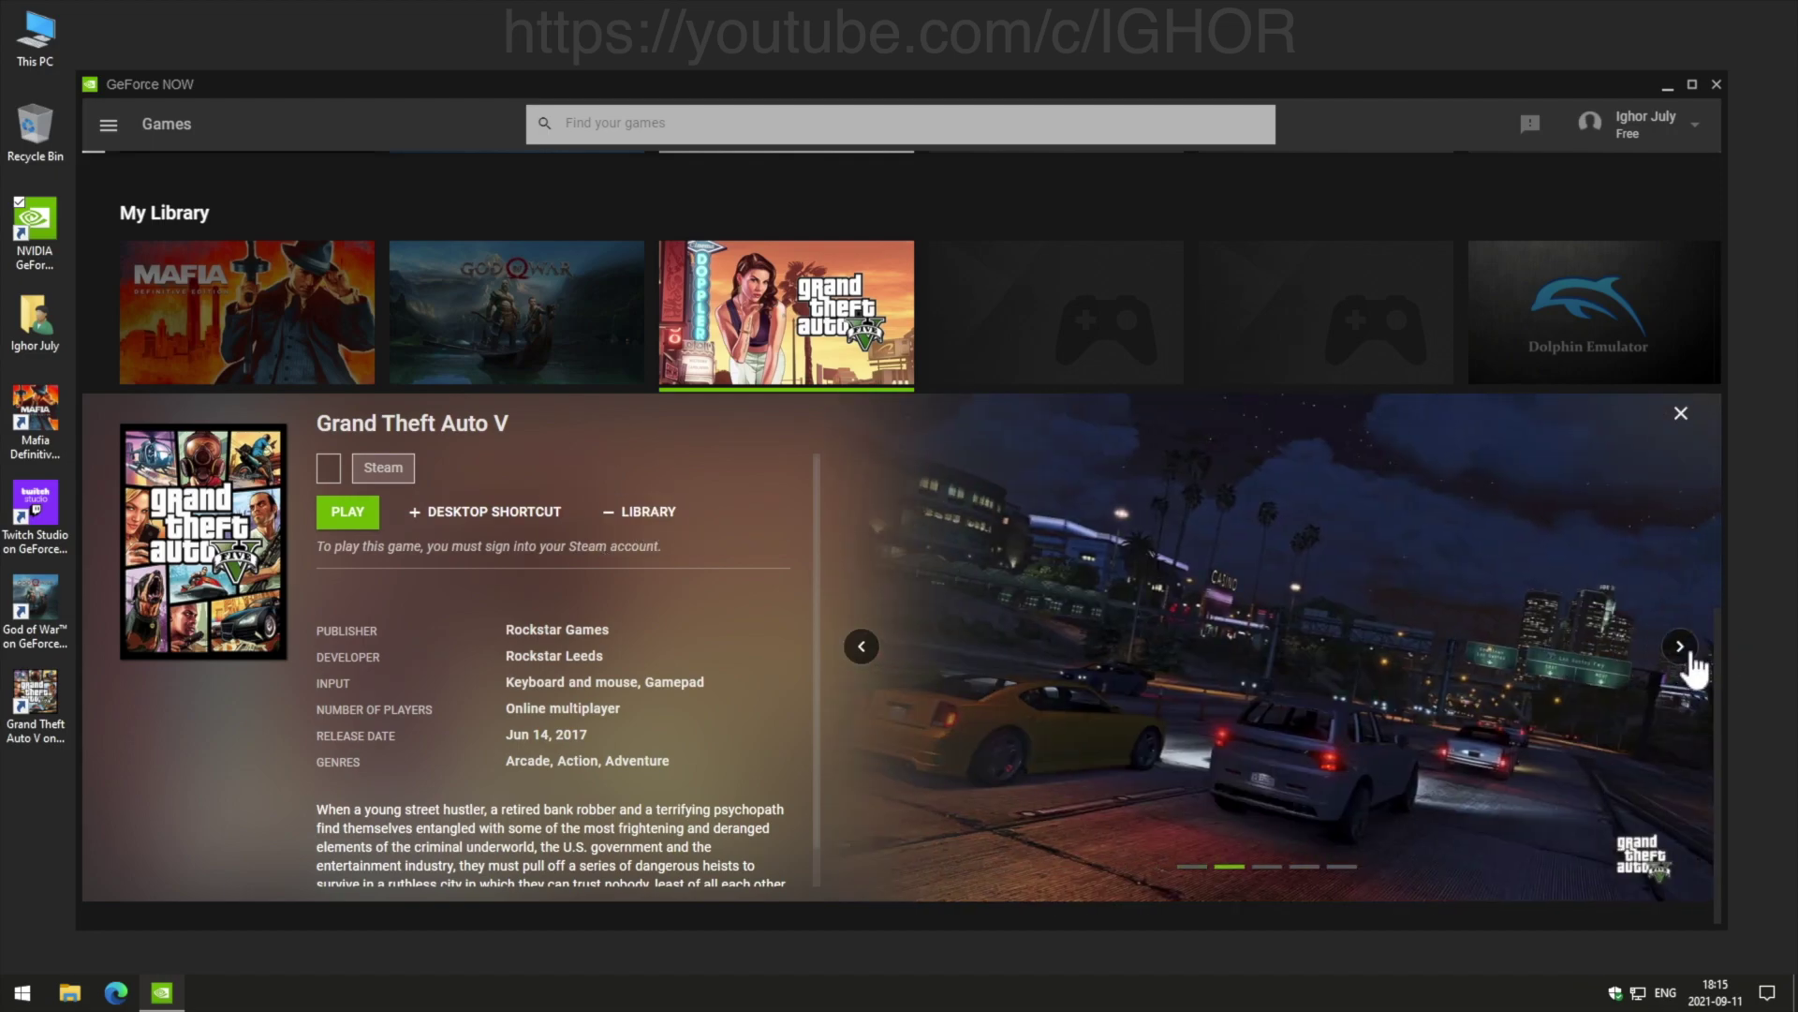
{"action": "left_click", "coordinate": [1678, 647]}
{"action": "left_click", "coordinate": [1679, 647]}
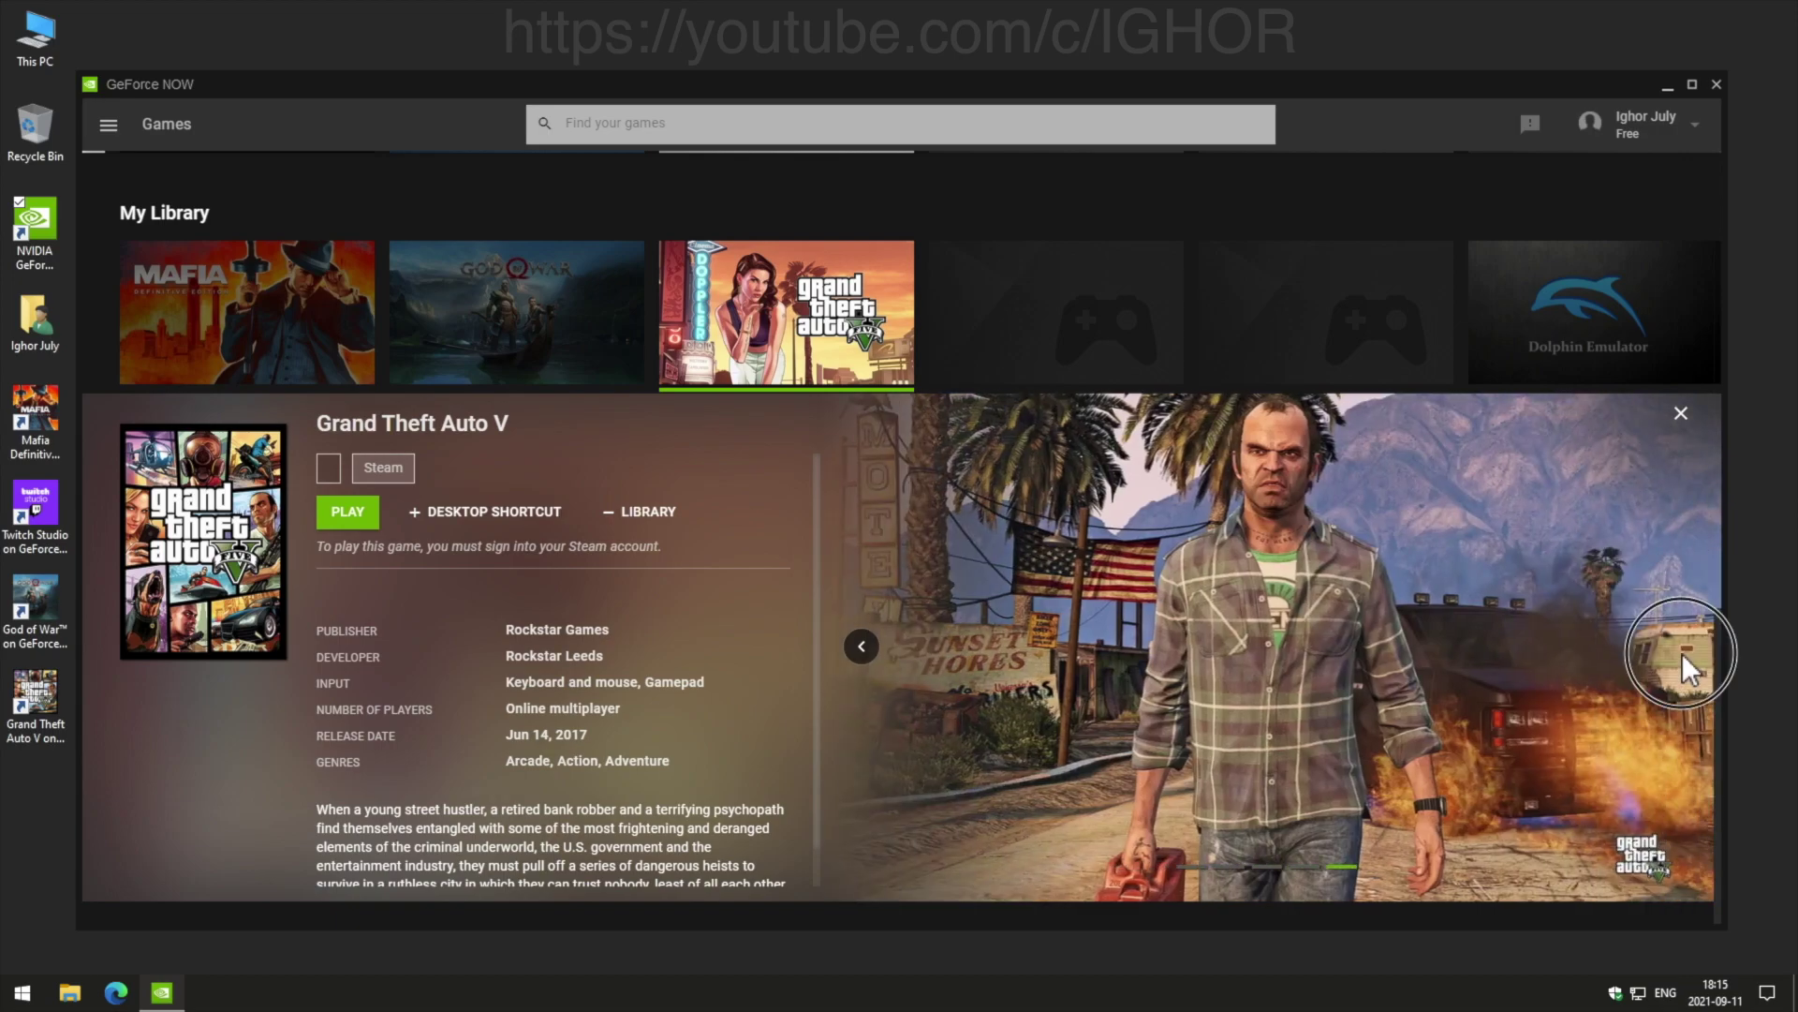
{"action": "left_click", "coordinate": [1054, 316]}
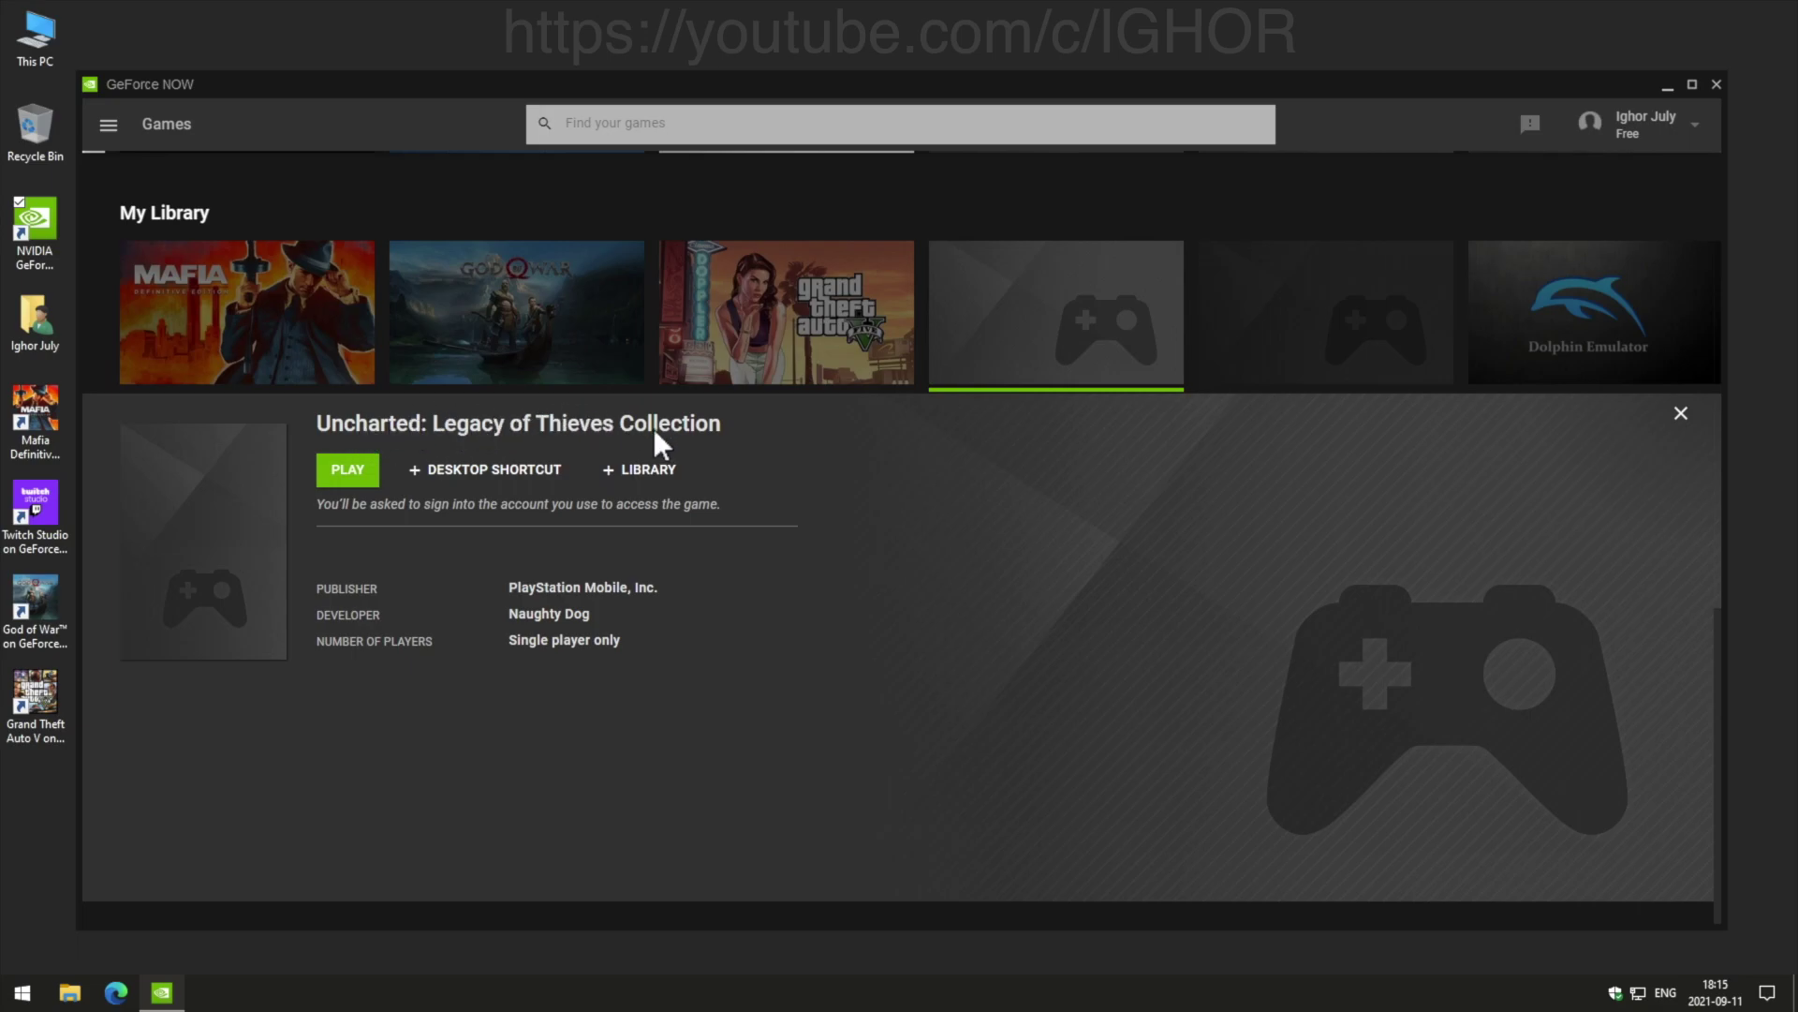
{"action": "left_click", "coordinate": [647, 469]}
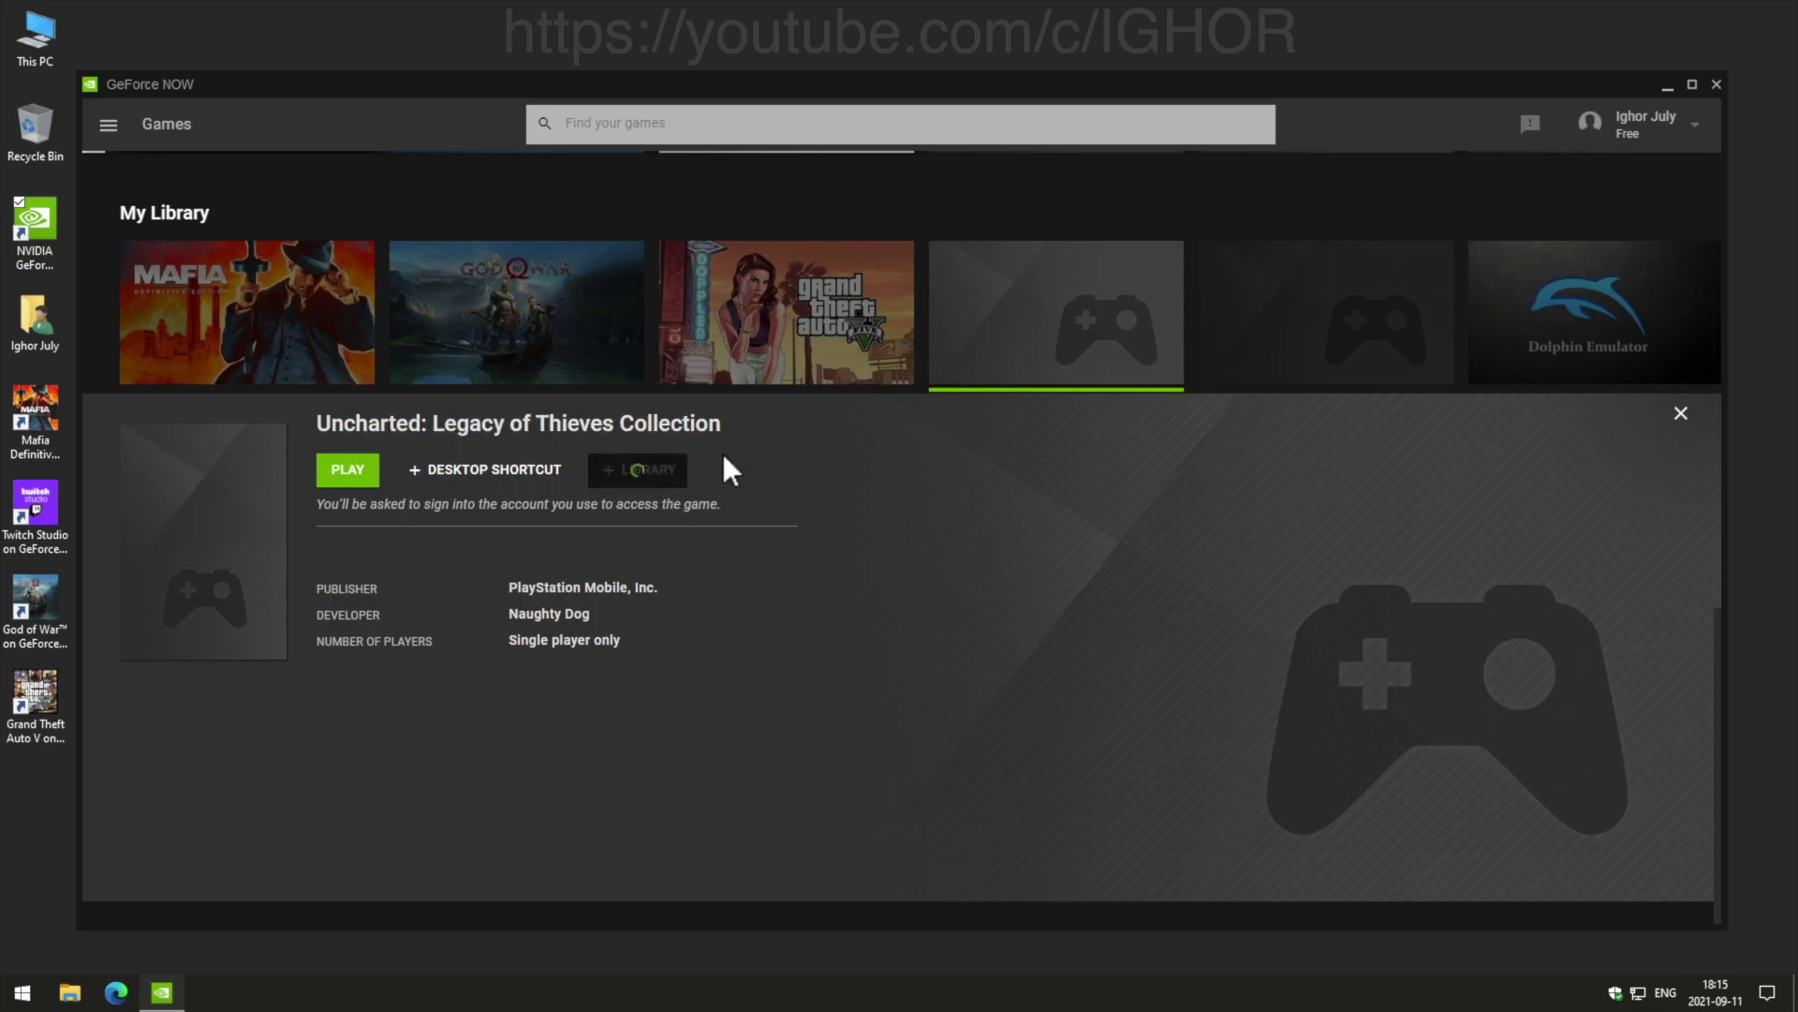
{"action": "left_click", "coordinate": [1286, 312]}
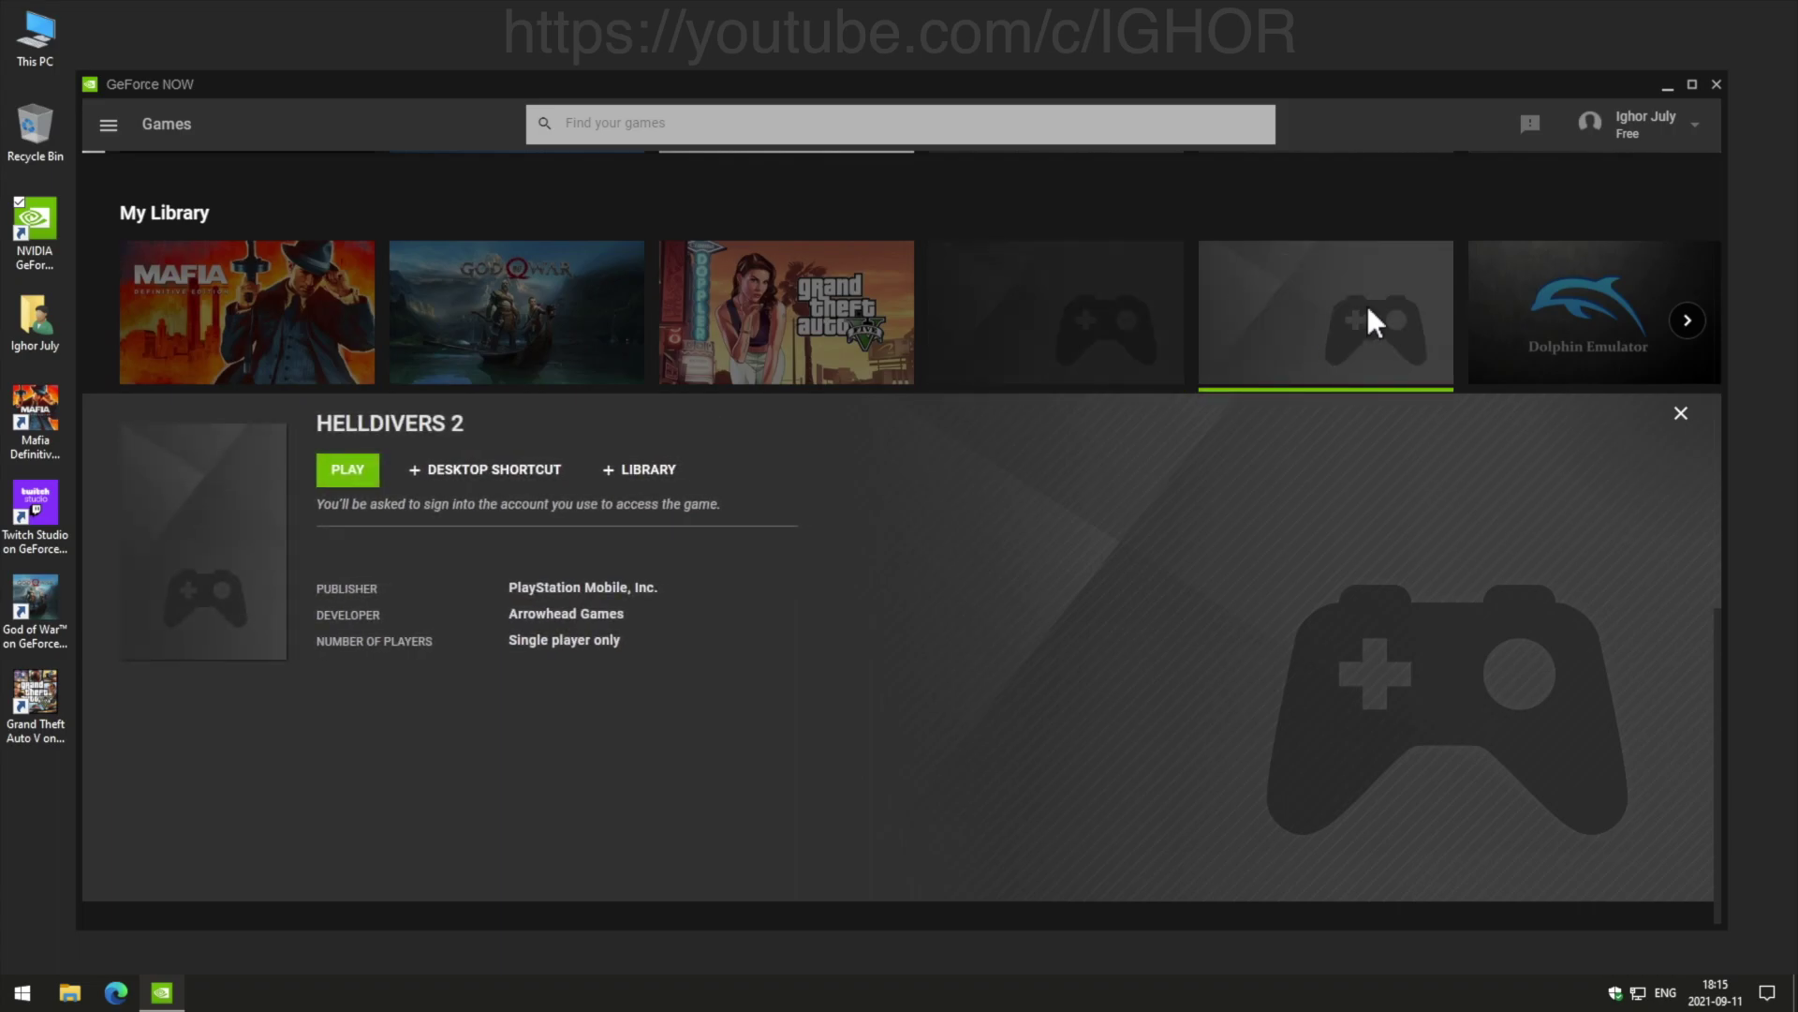
View the Dolphin emulator tile, then page to the next library titles.
{"action": "left_click", "coordinate": [1525, 324]}
{"action": "left_click", "coordinate": [1445, 347]}
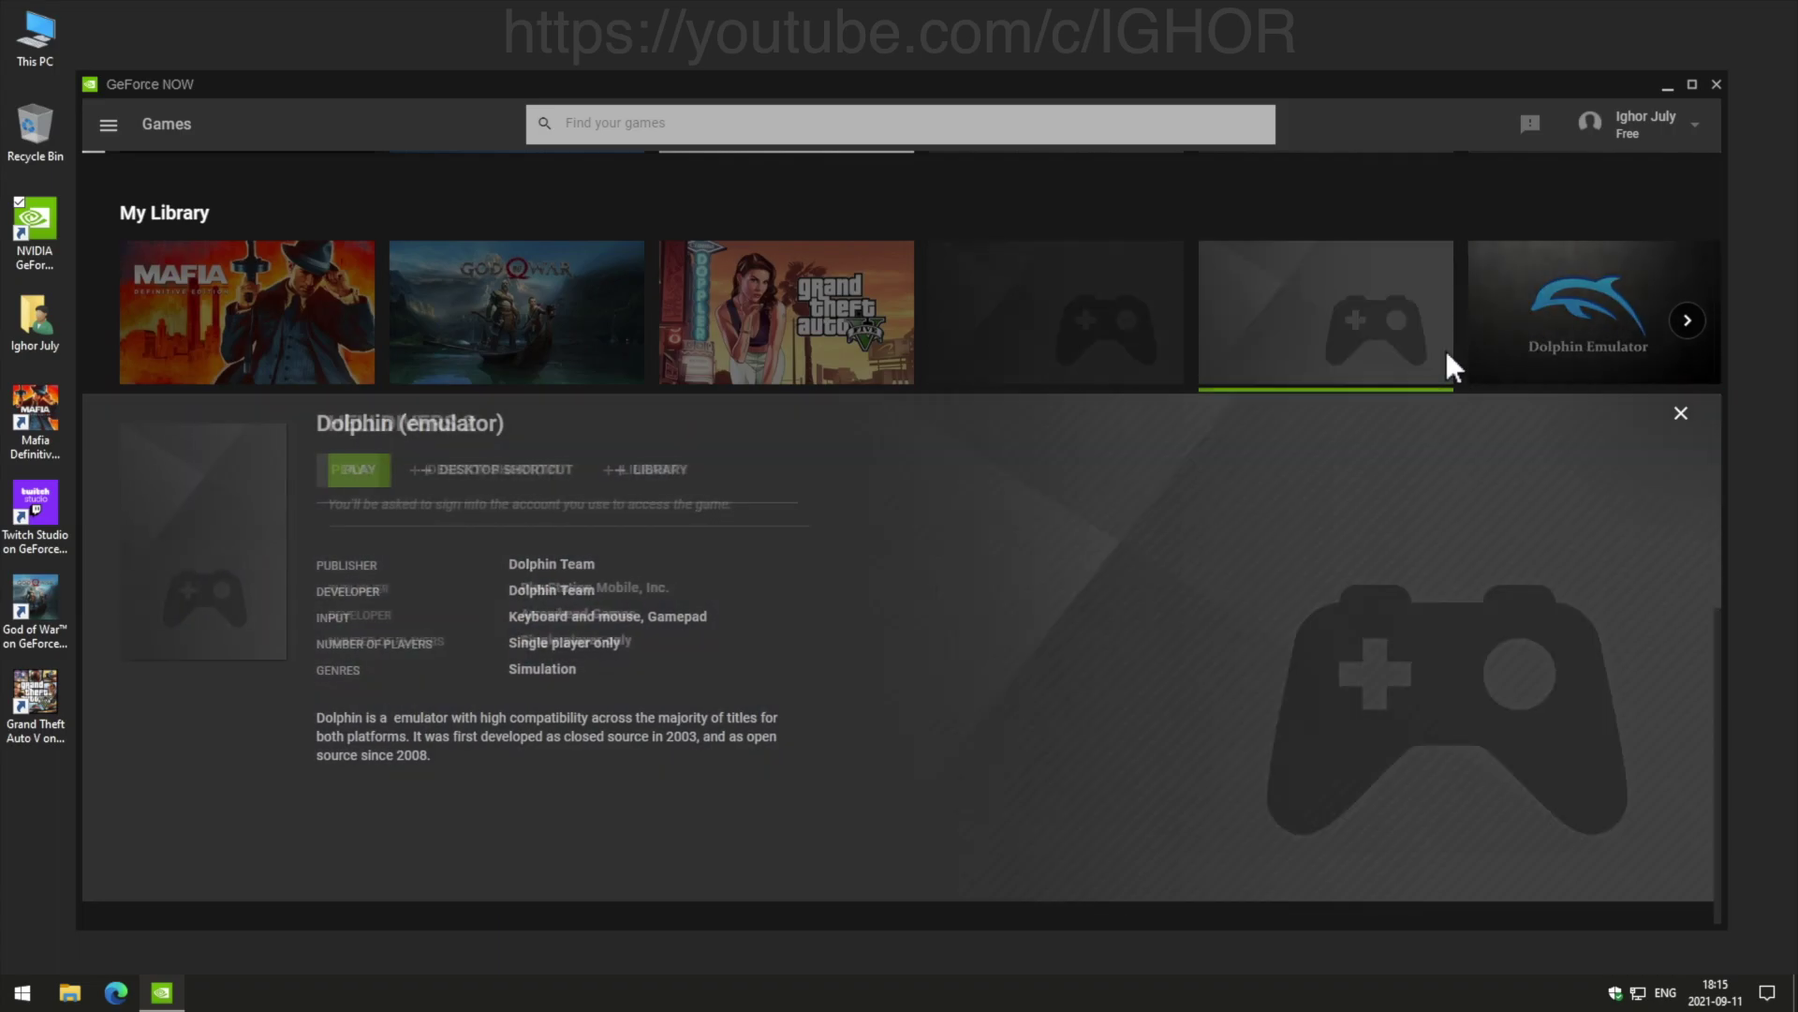
{"action": "left_click", "coordinate": [1553, 315]}
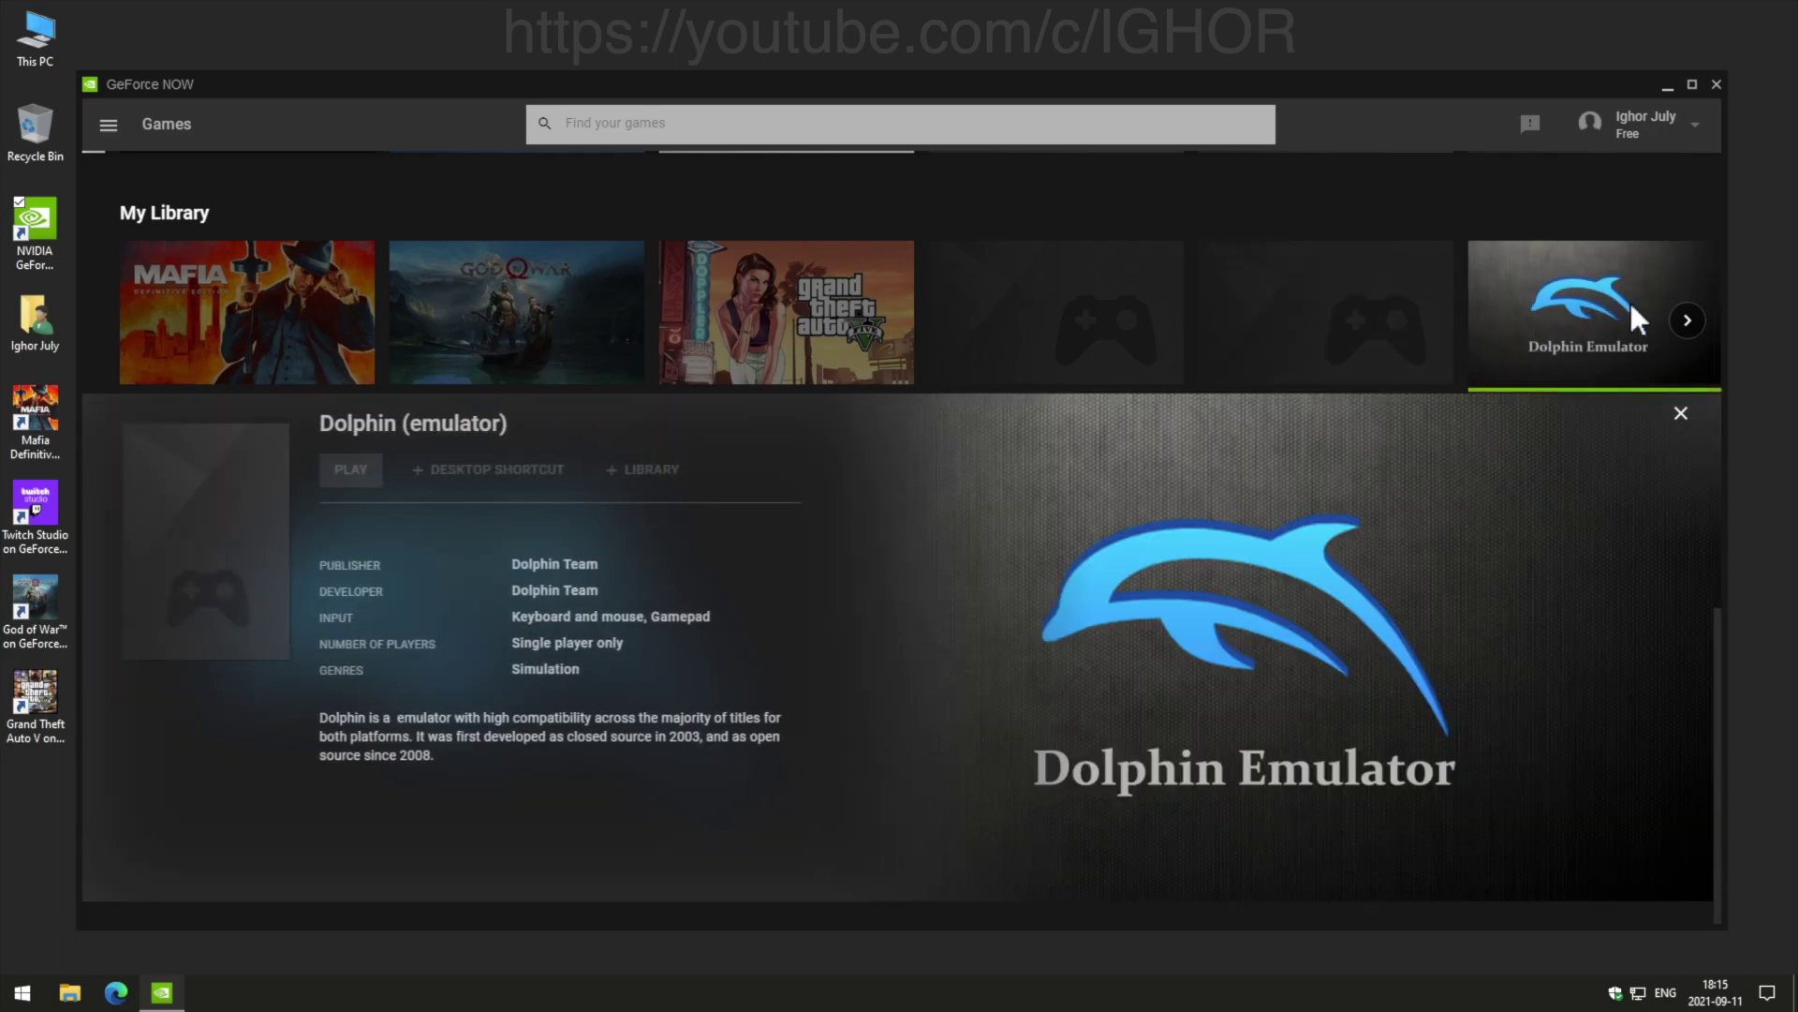
{"action": "left_click", "coordinate": [1687, 322]}
View Marvel Ultimate Alliance 3 through Mario + Rabbids, add Ultra Street Fighter II, open Gran Turismo 7.
{"action": "left_click", "coordinate": [304, 331]}
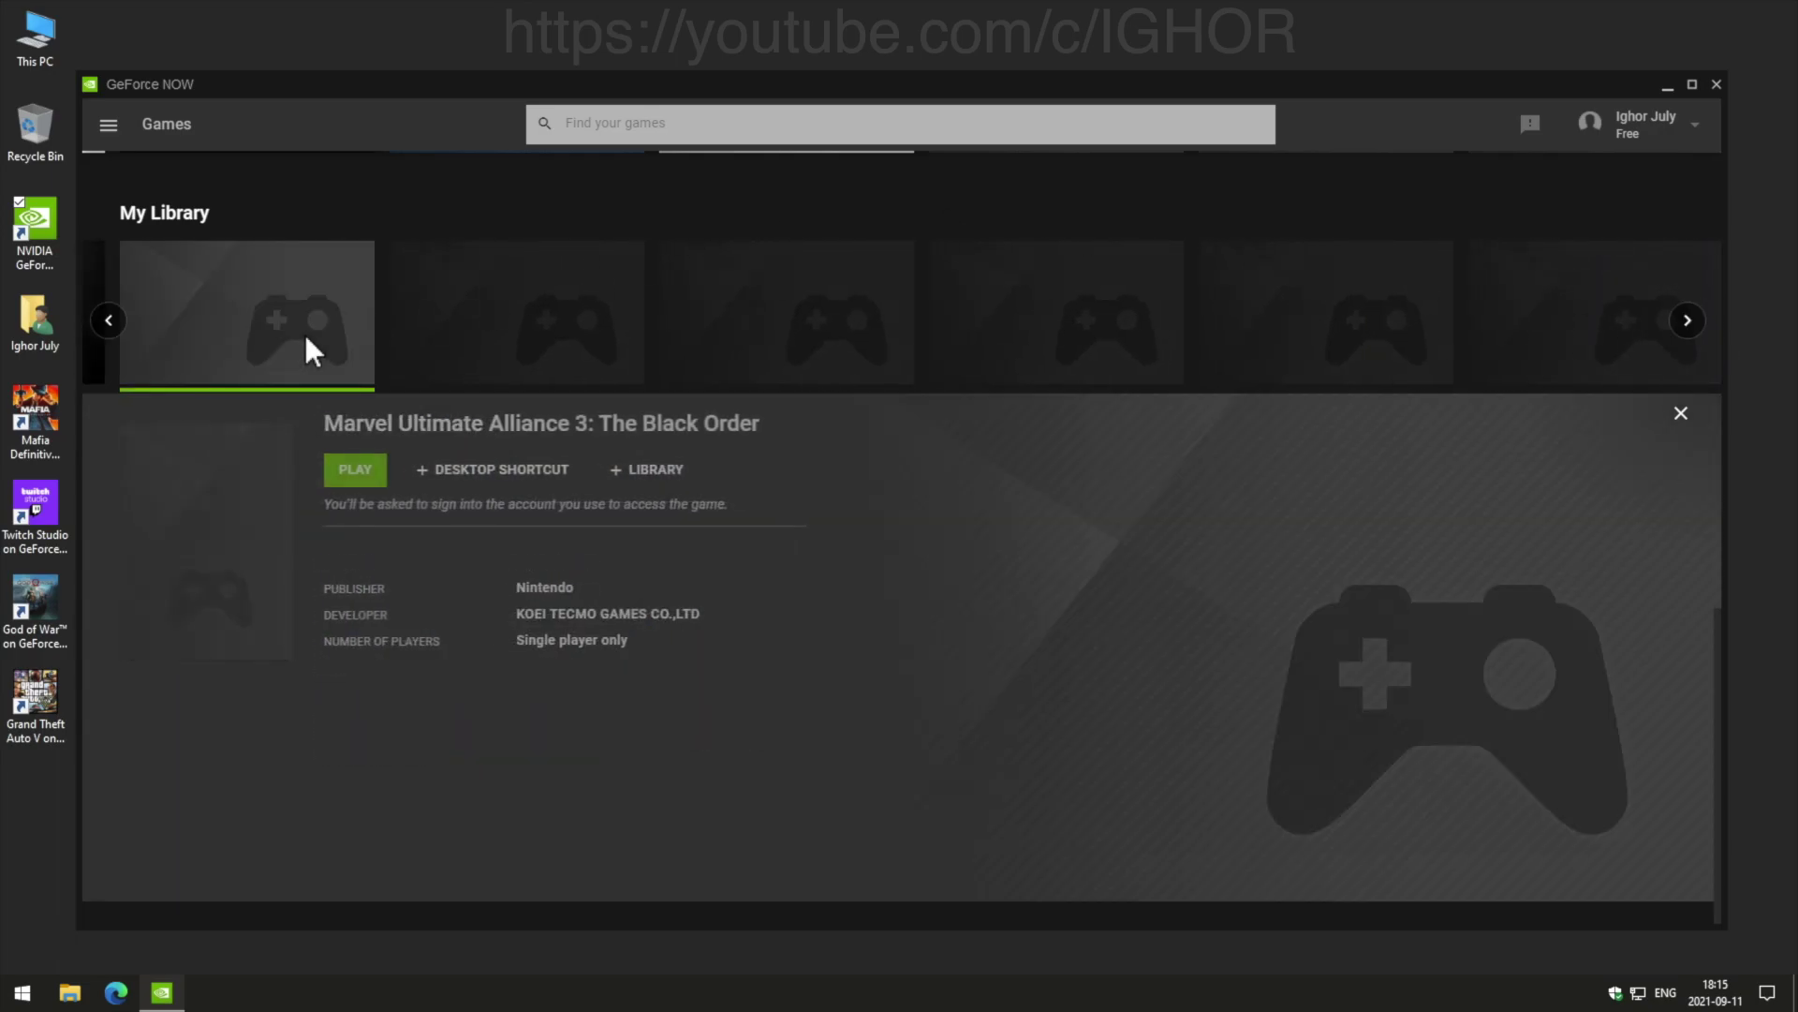
{"action": "left_click", "coordinate": [479, 312]}
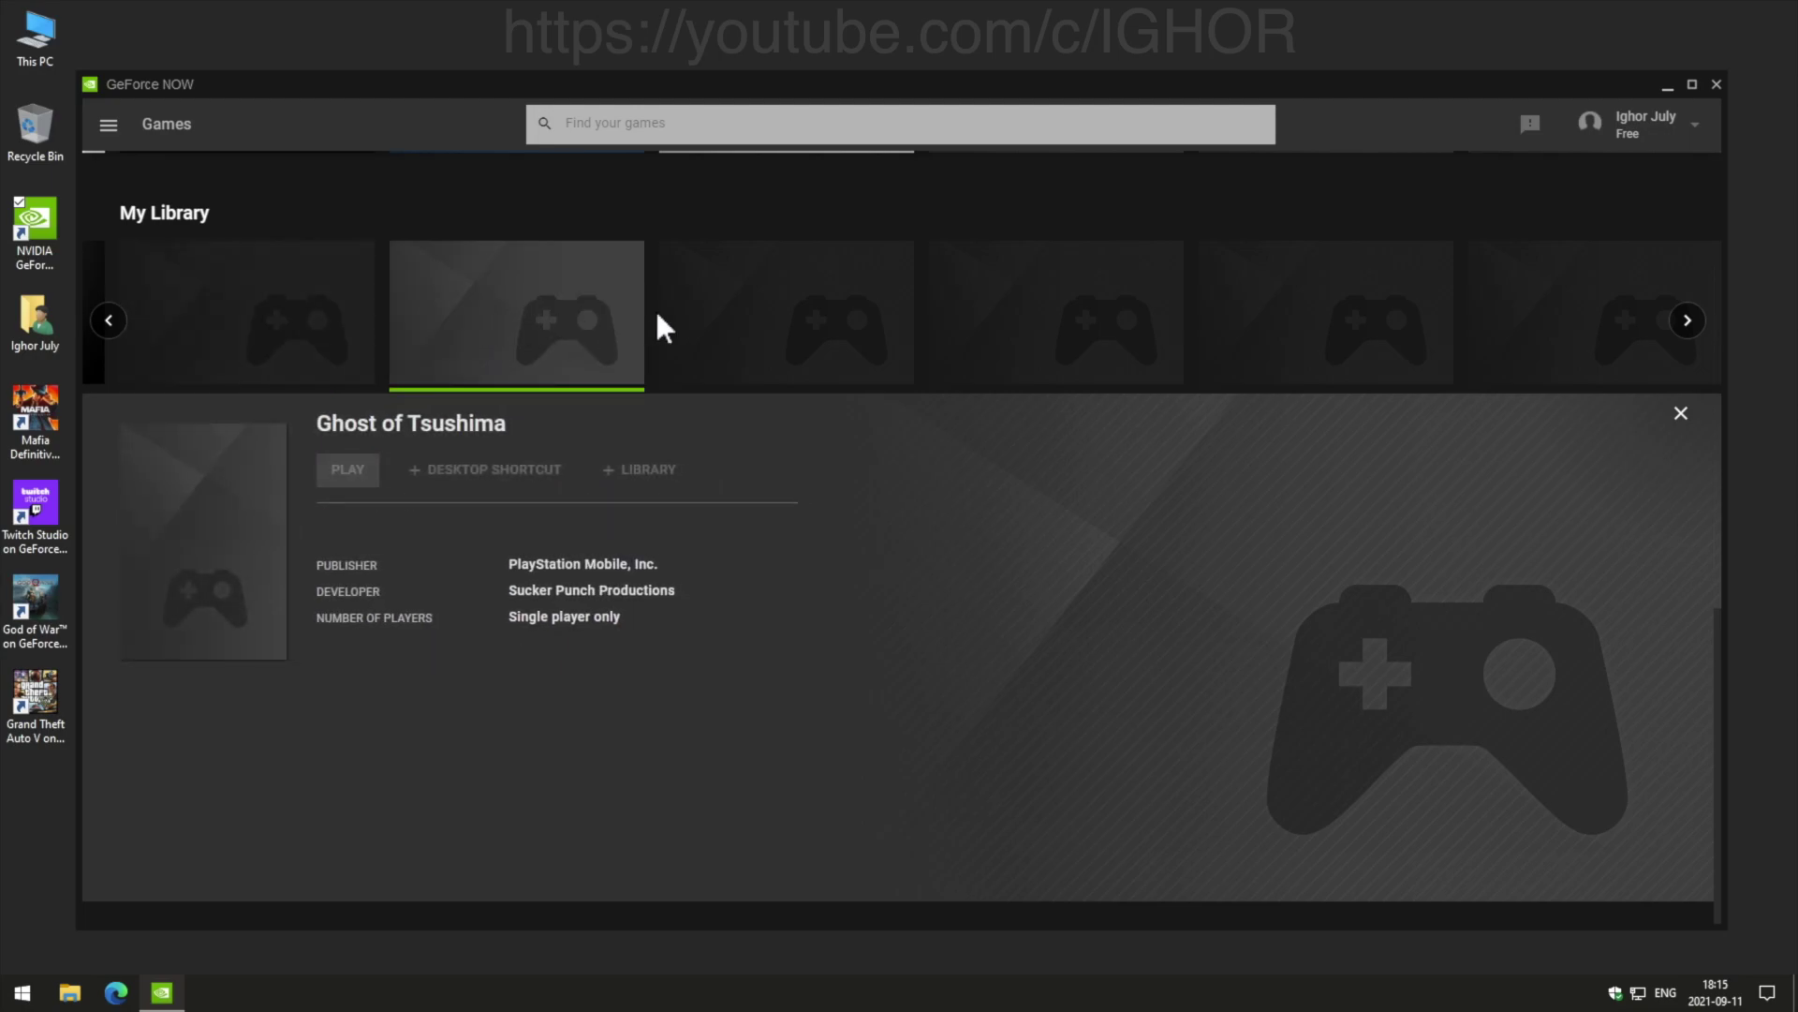
{"action": "left_click", "coordinate": [709, 309]}
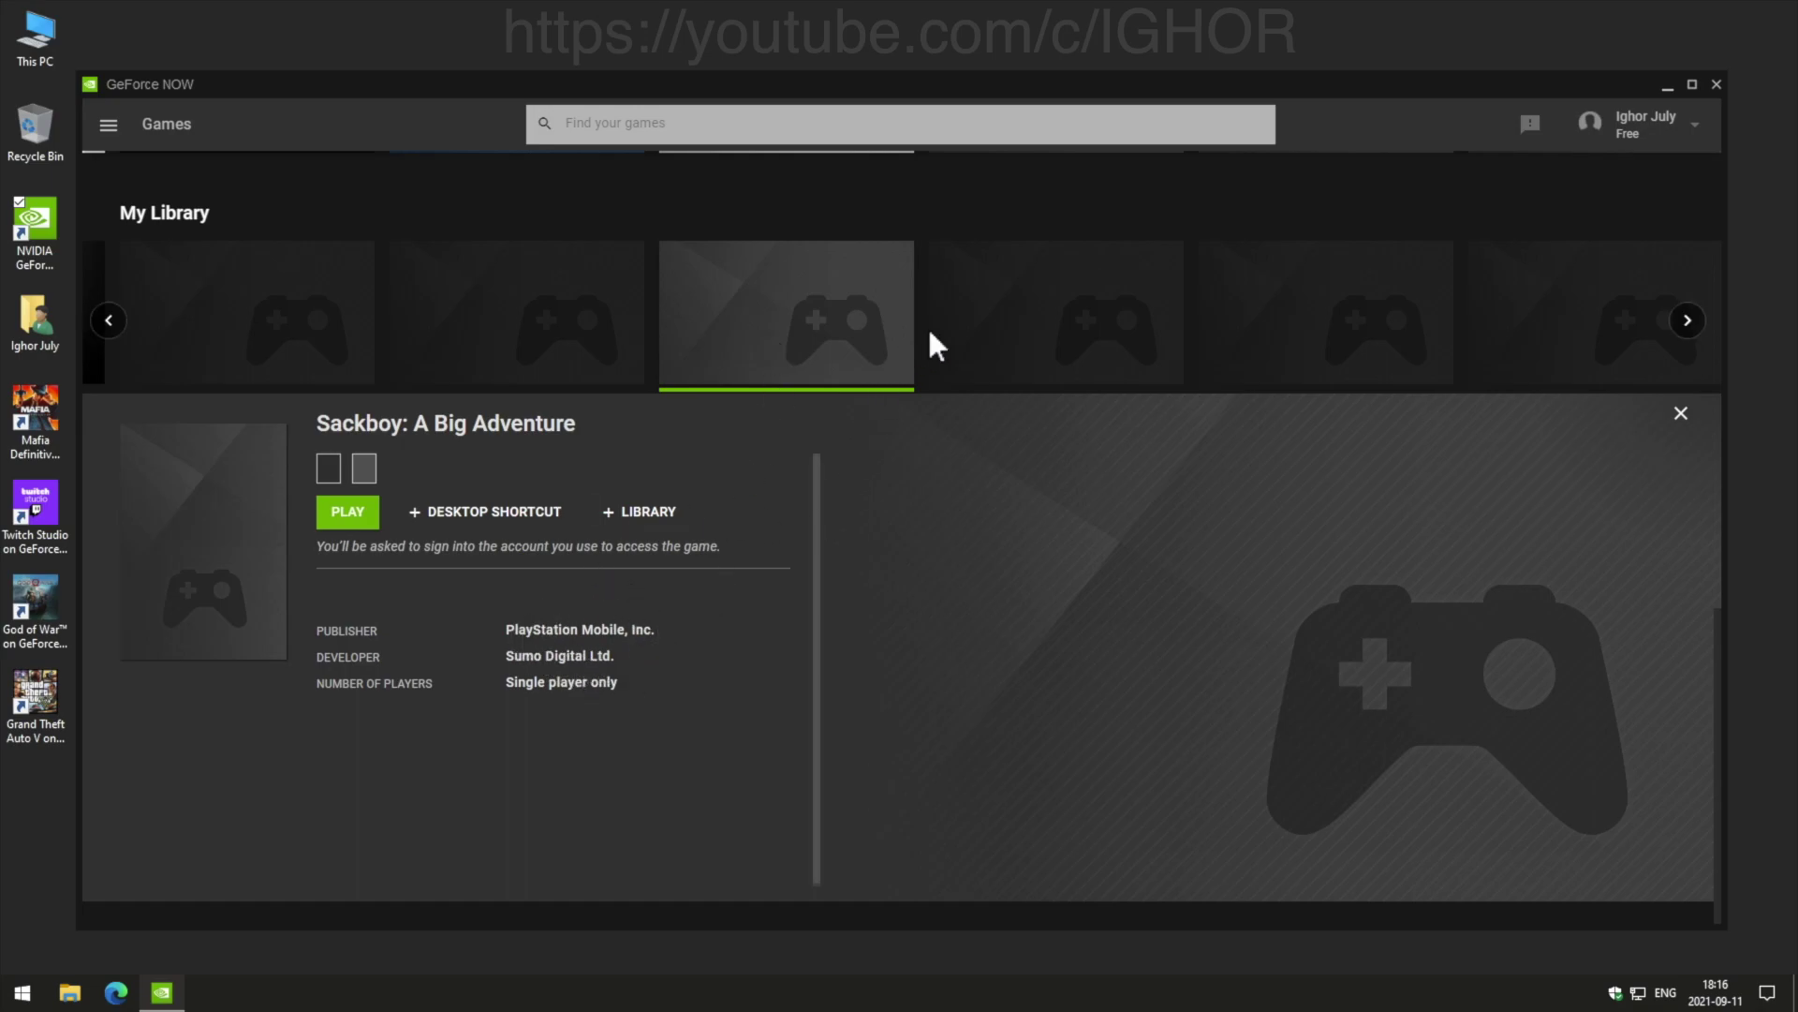
{"action": "left_click", "coordinate": [980, 313]}
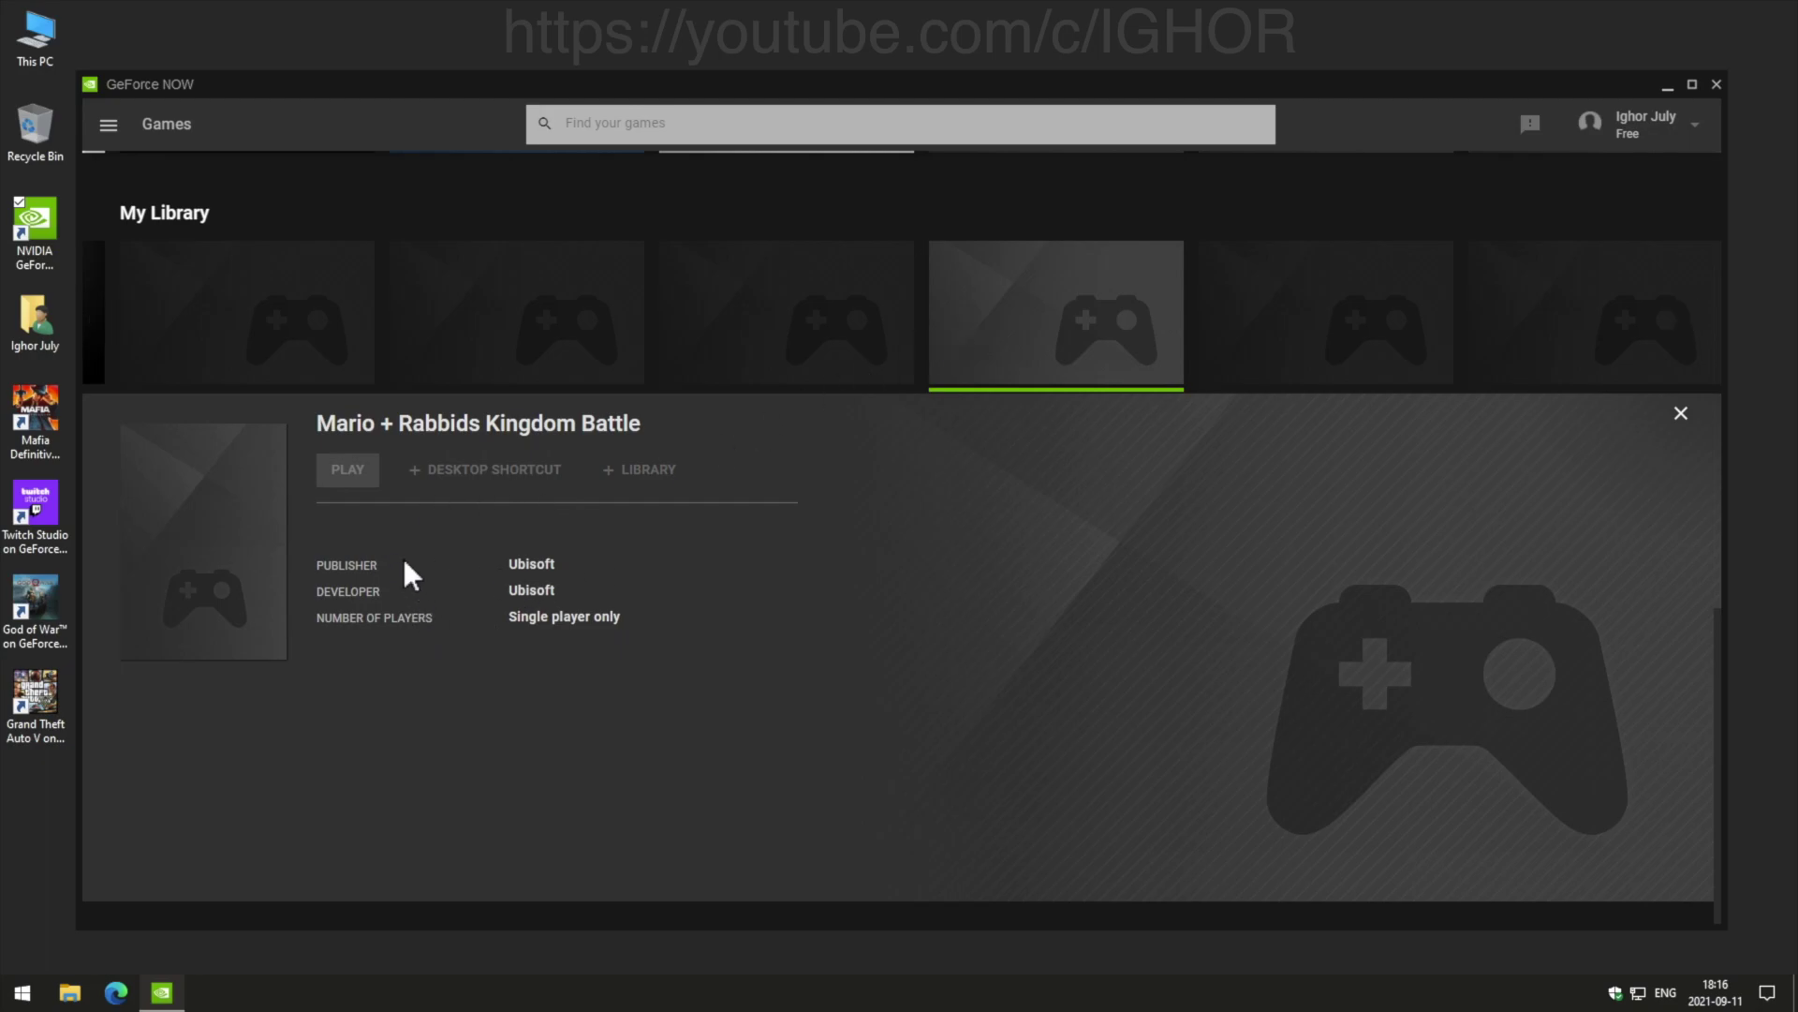
{"action": "left_click", "coordinate": [1230, 326]}
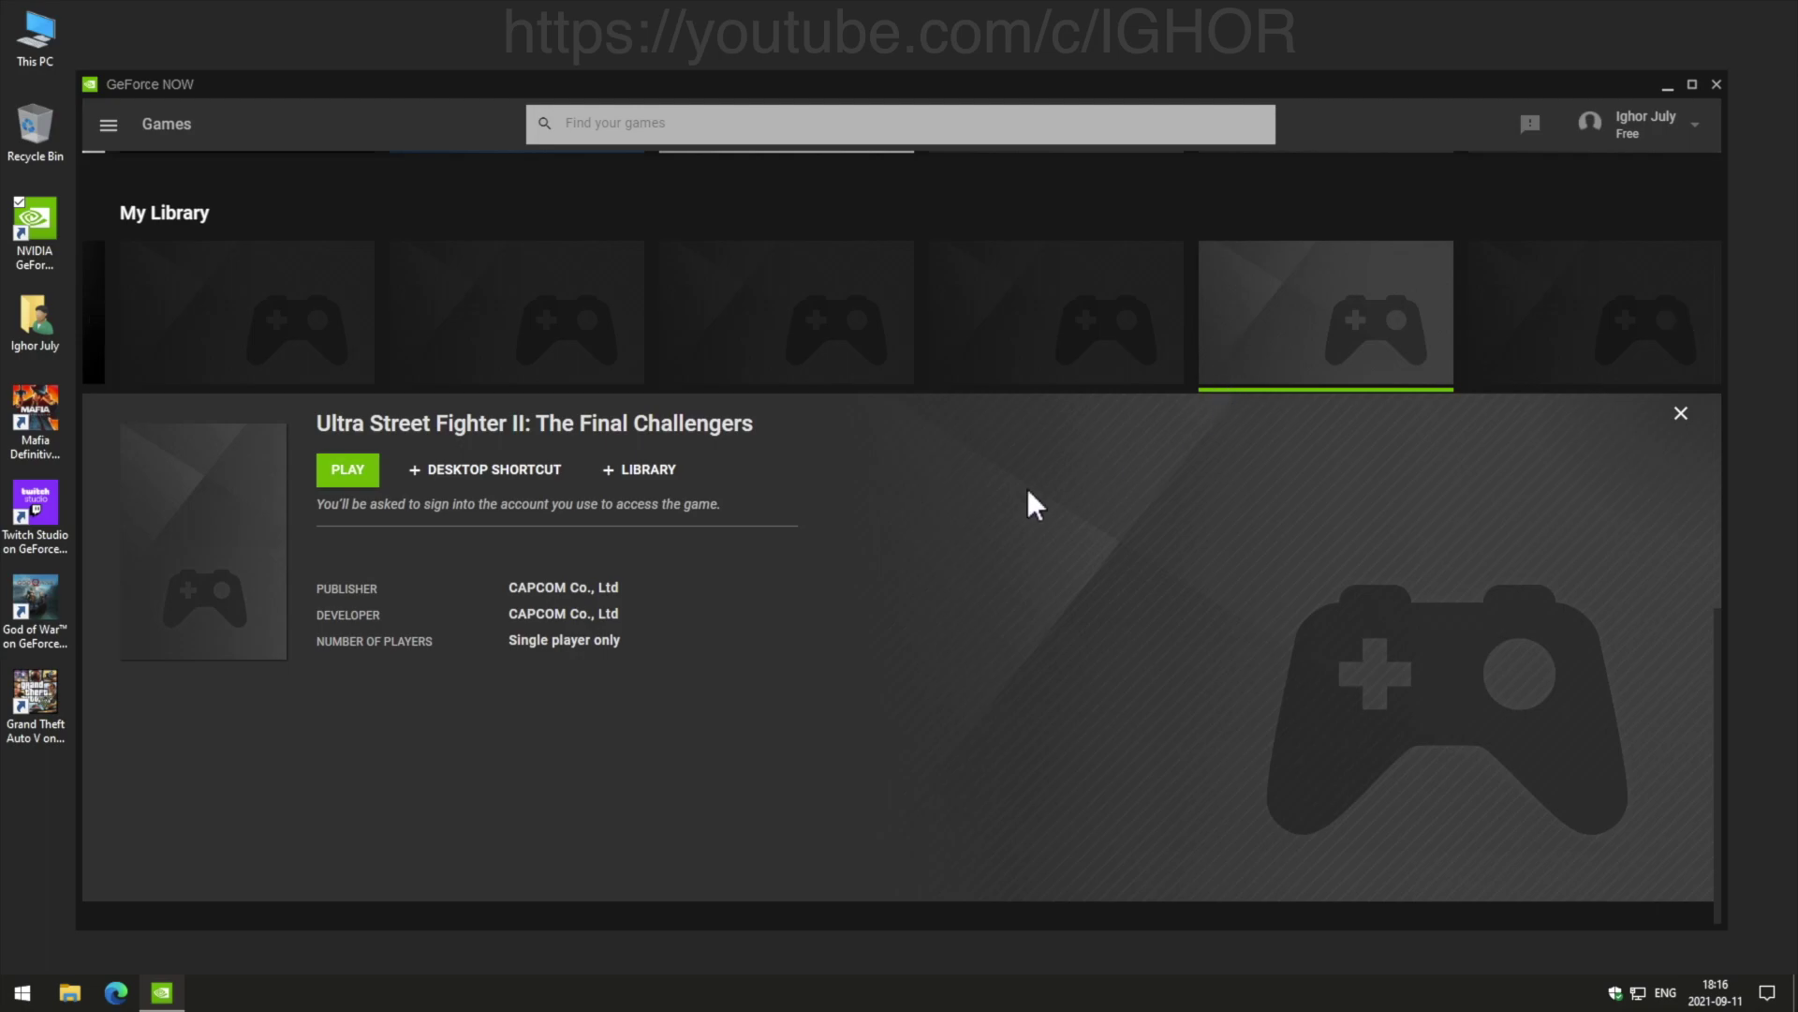
{"action": "left_click", "coordinate": [639, 470]}
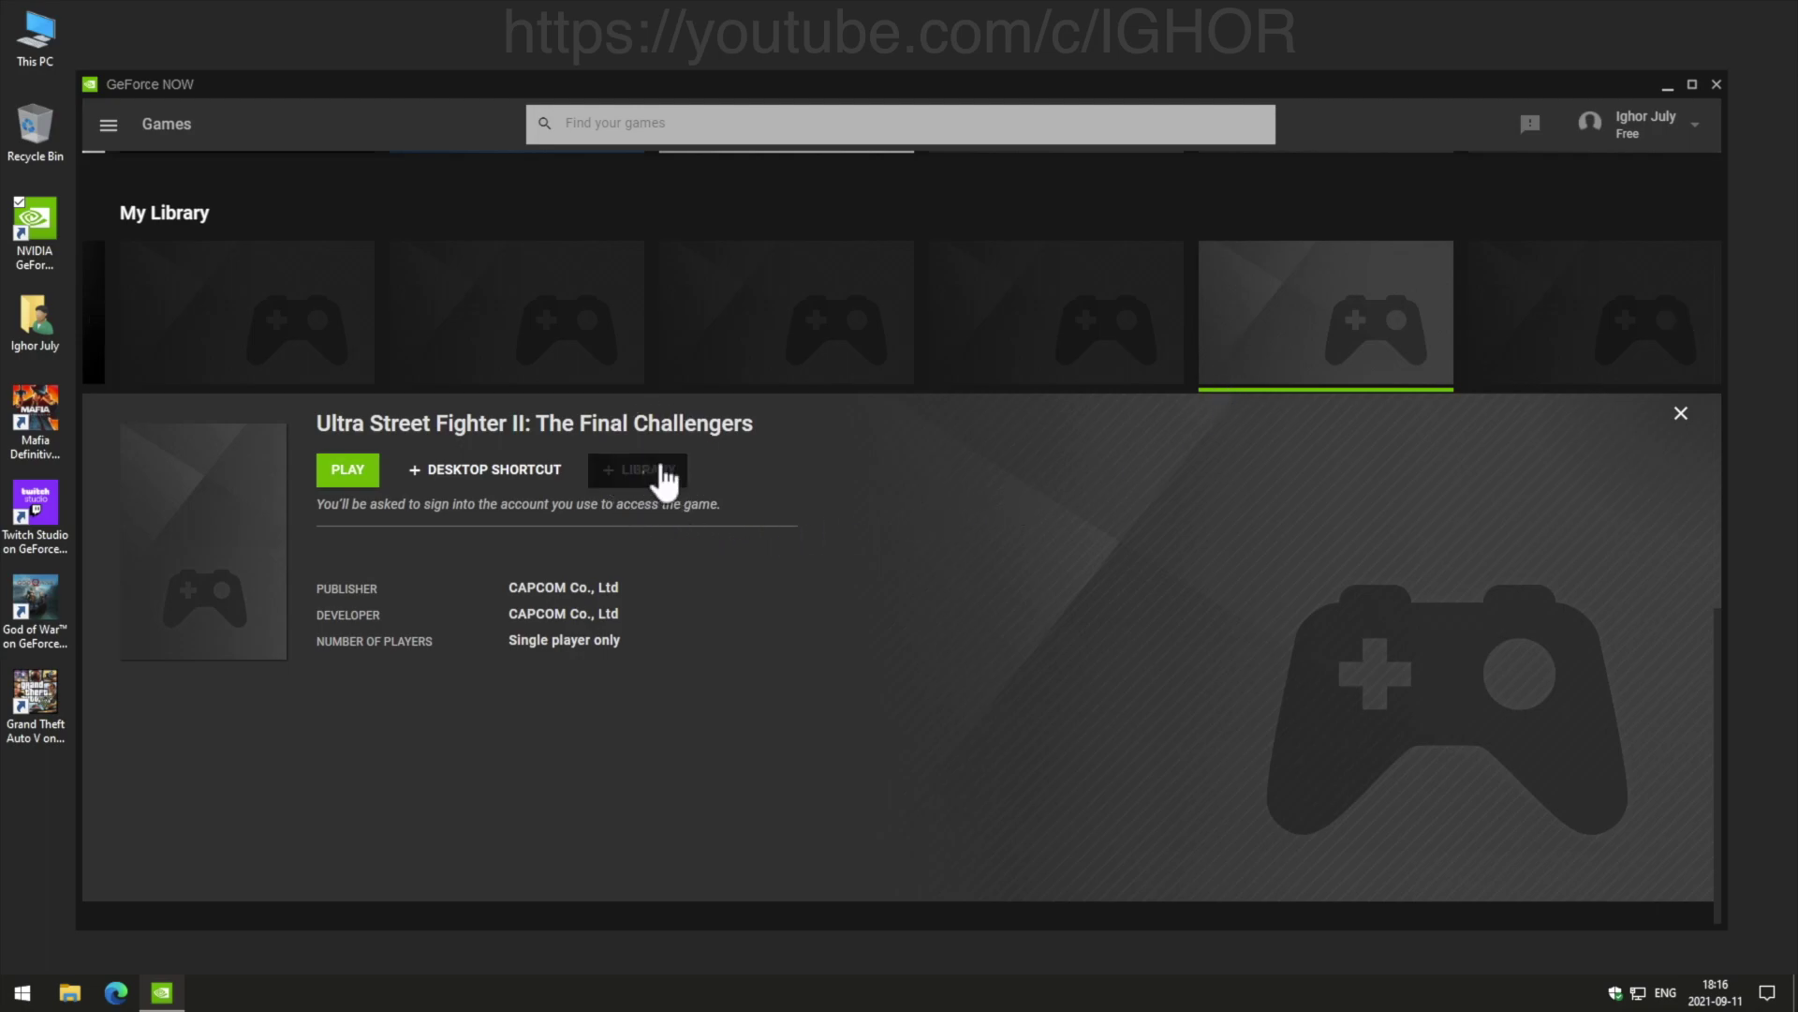
{"action": "left_click", "coordinate": [1555, 302]}
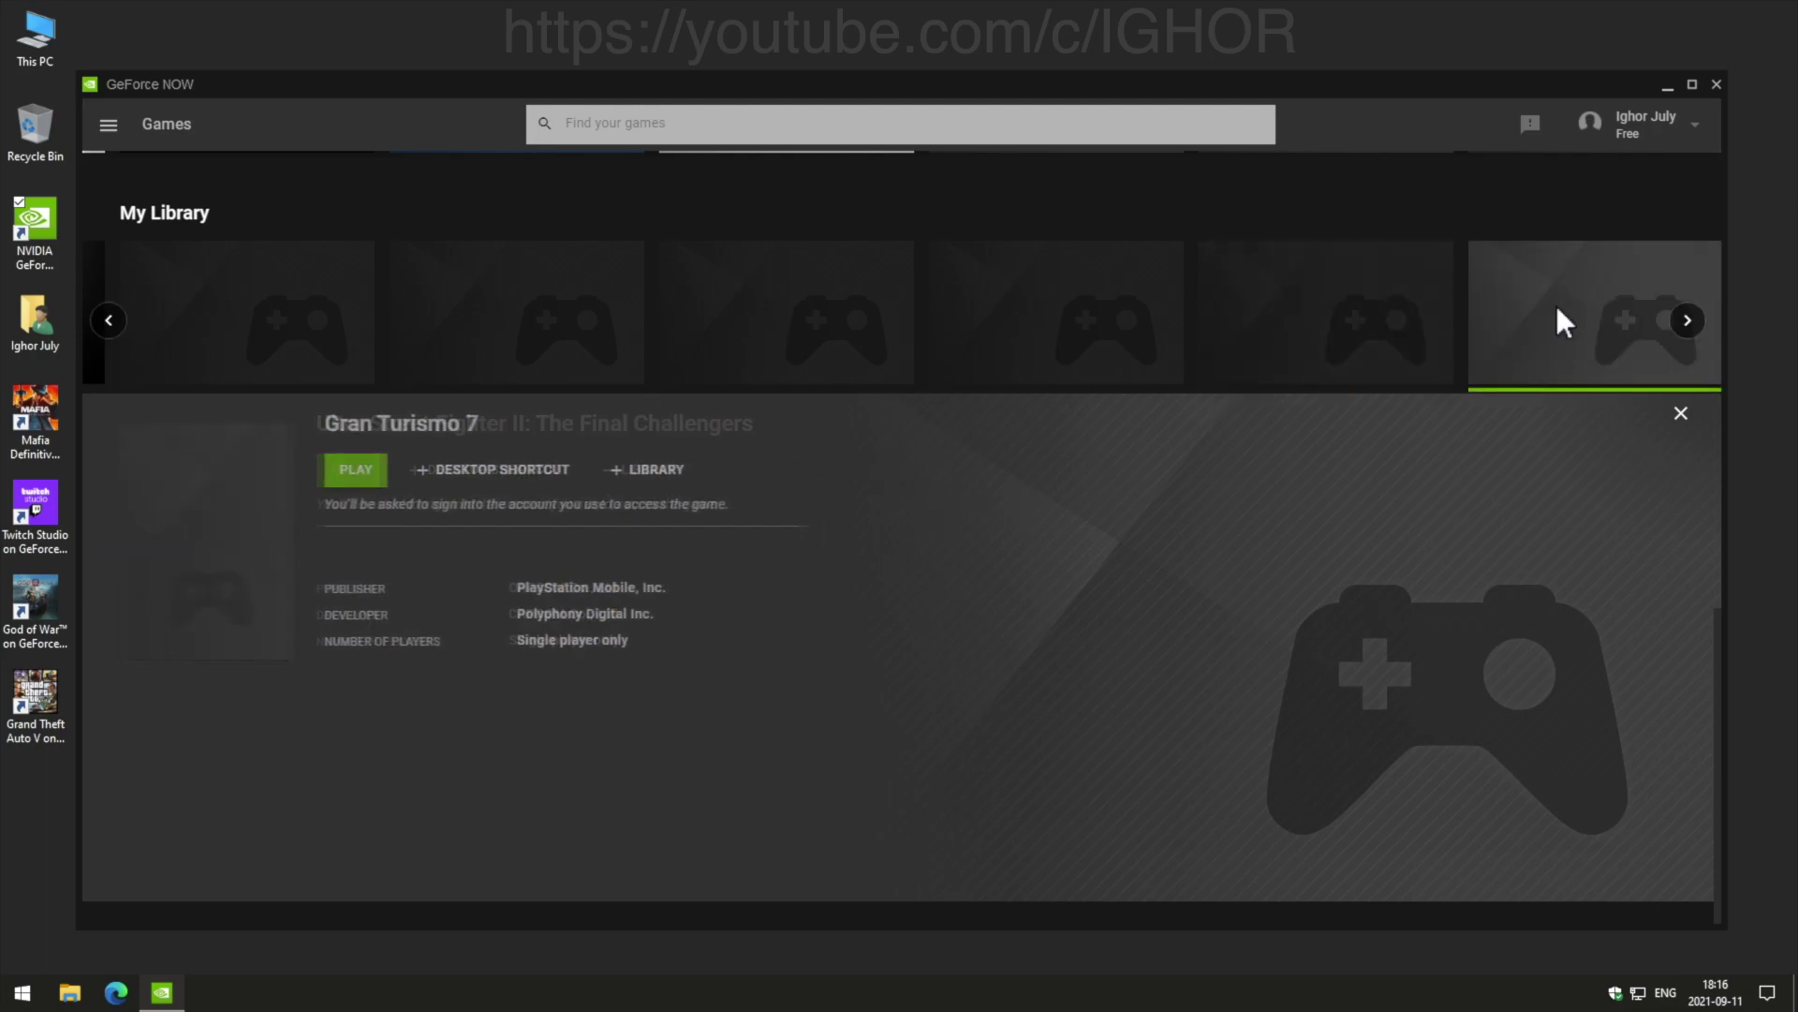
Open the New Super Mario Bros. tile and expand its full description.
{"action": "left_click", "coordinate": [1687, 320]}
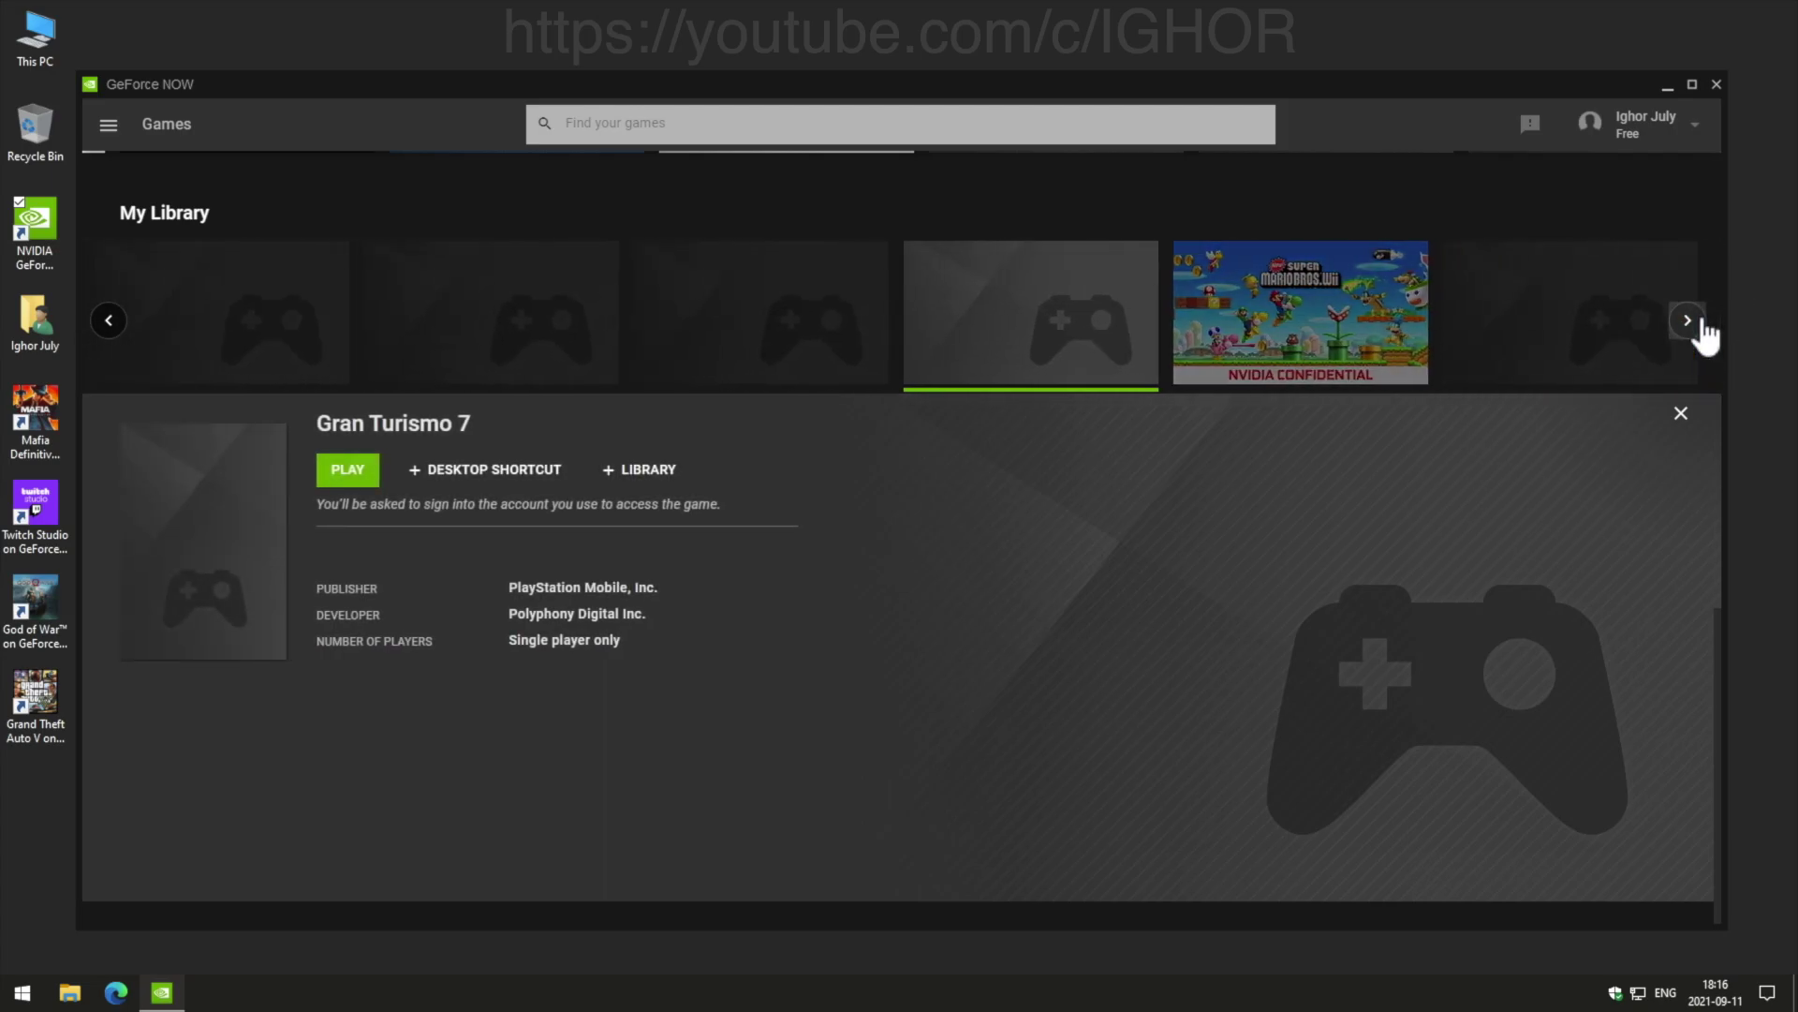
{"action": "left_click", "coordinate": [1308, 317]}
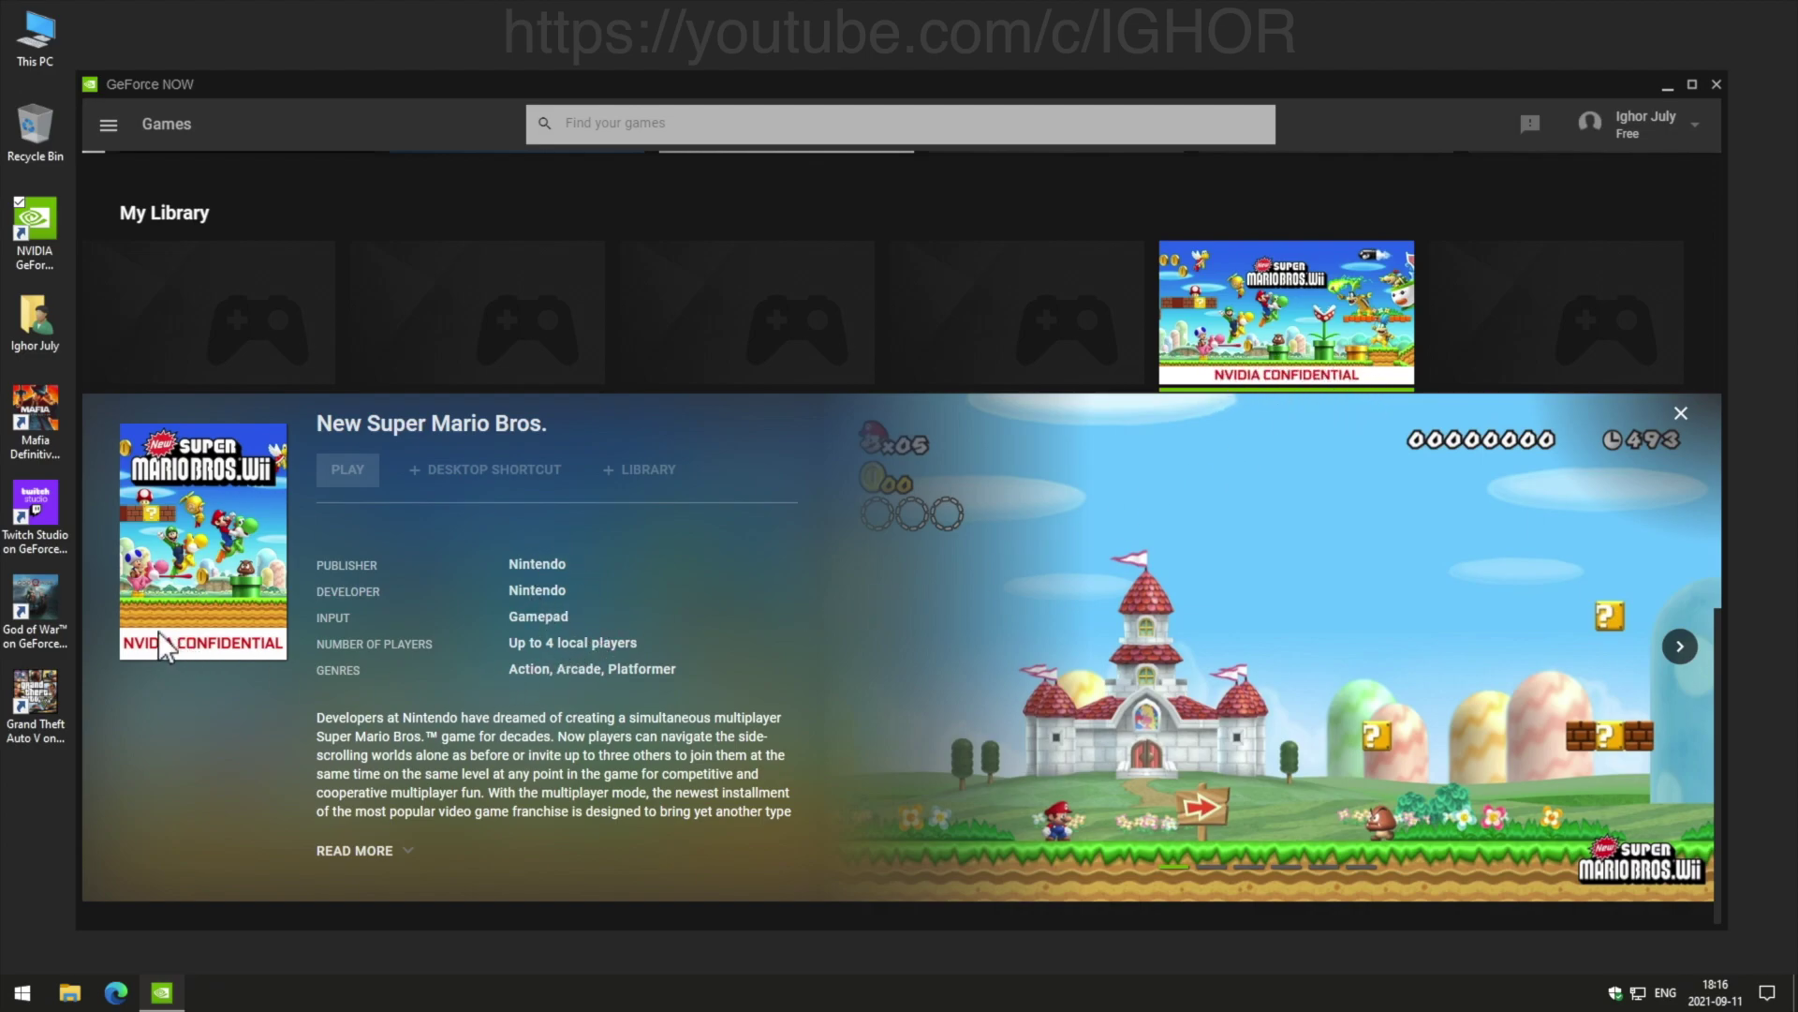
{"action": "left_click", "coordinate": [355, 851]}
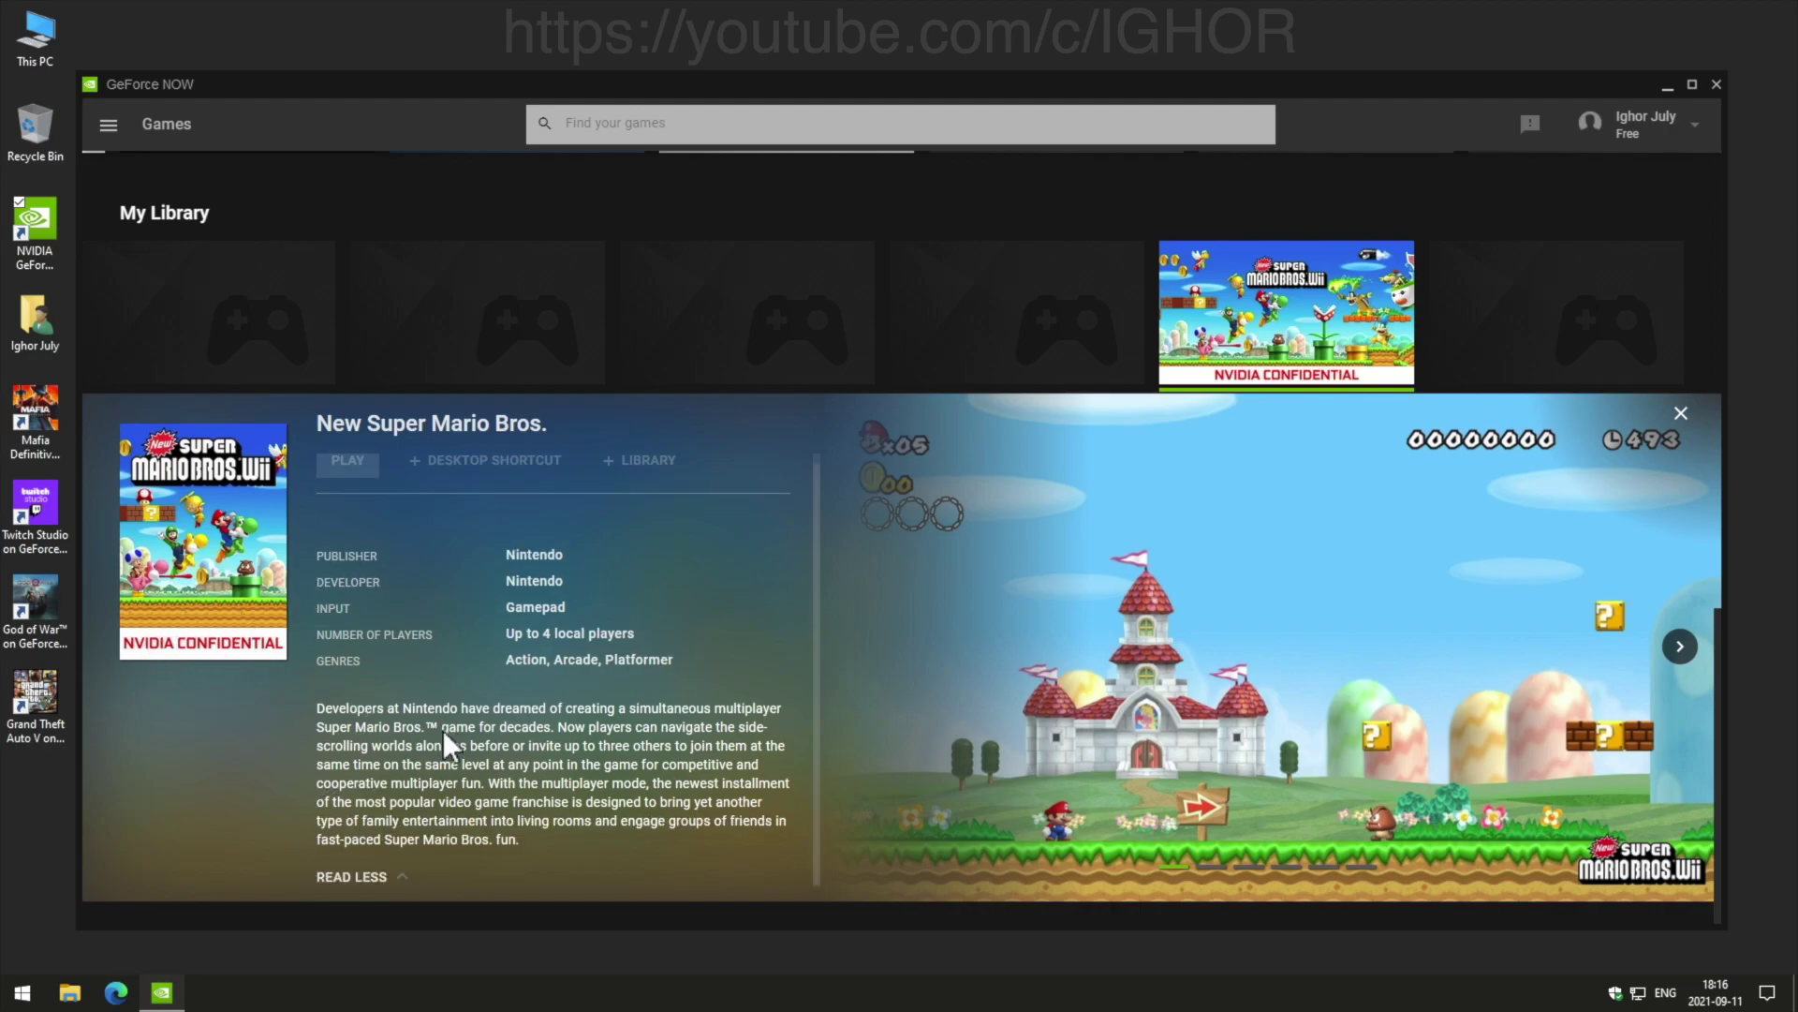
Page through the New Super Mario Bros. screenshots to the last one.
{"action": "left_click", "coordinate": [1679, 645]}
{"action": "left_click", "coordinate": [1687, 655]}
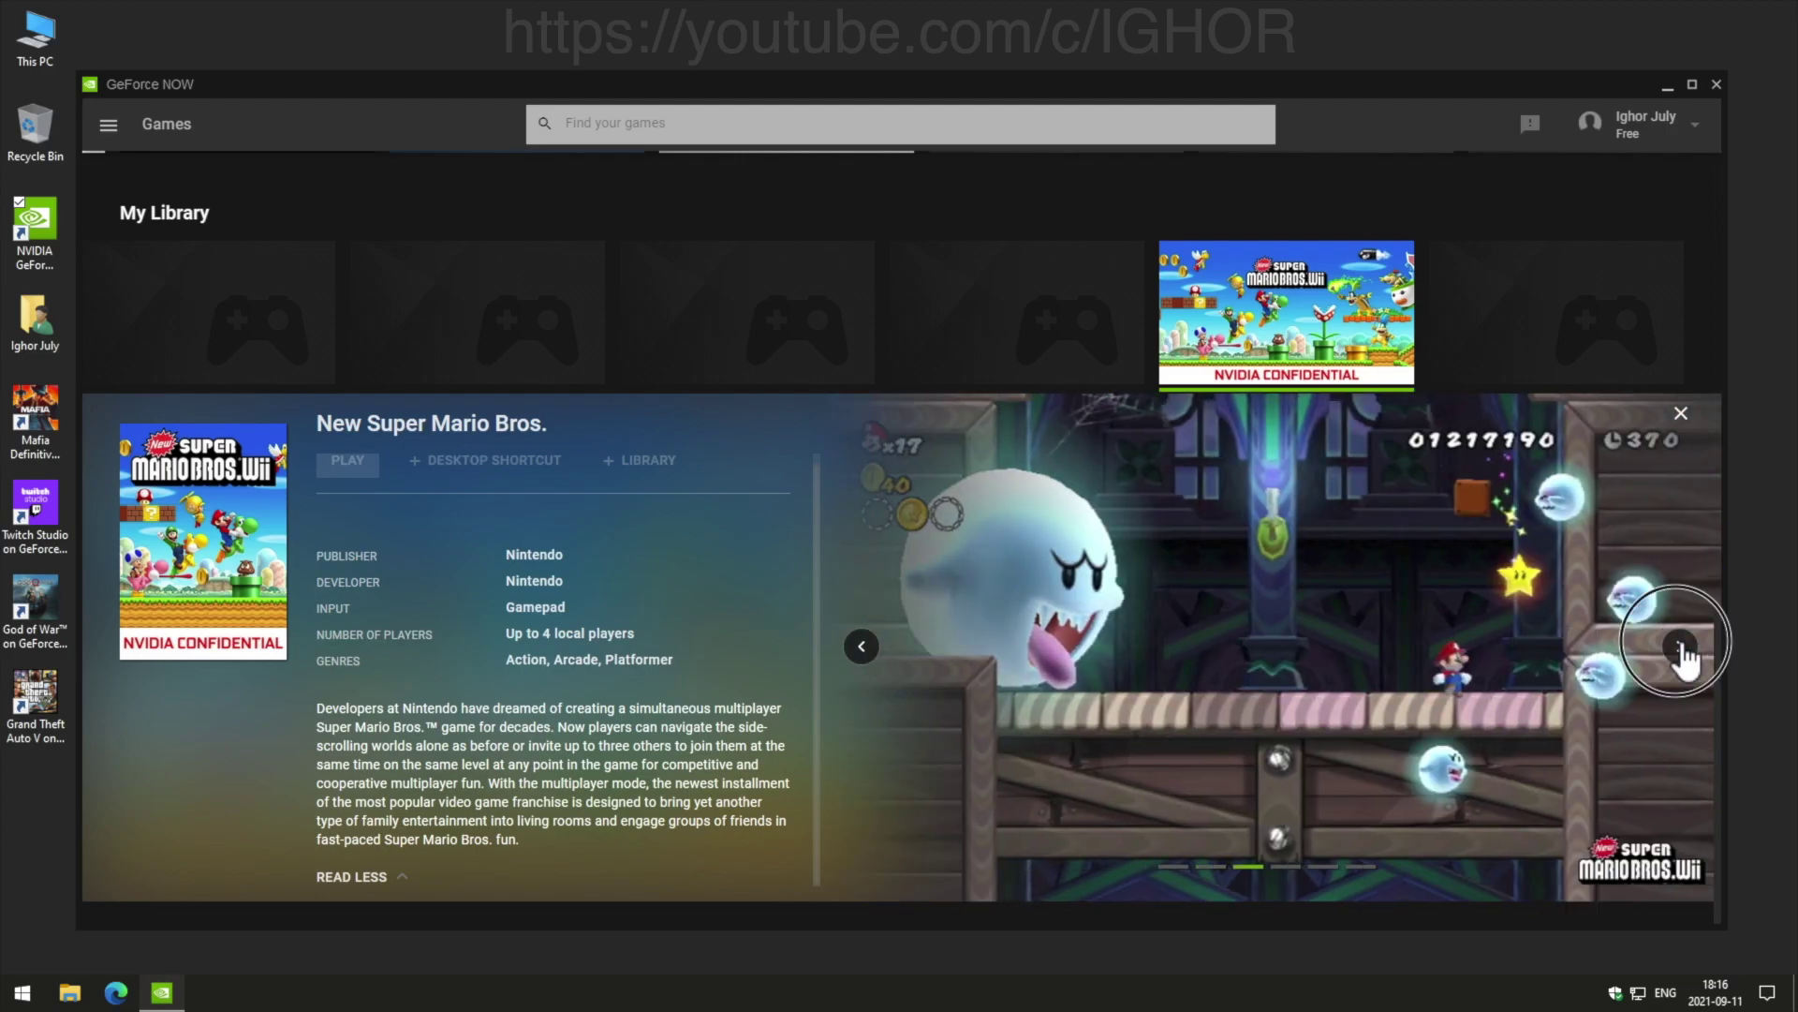
{"action": "left_click", "coordinate": [1687, 655]}
{"action": "left_click", "coordinate": [1686, 654]}
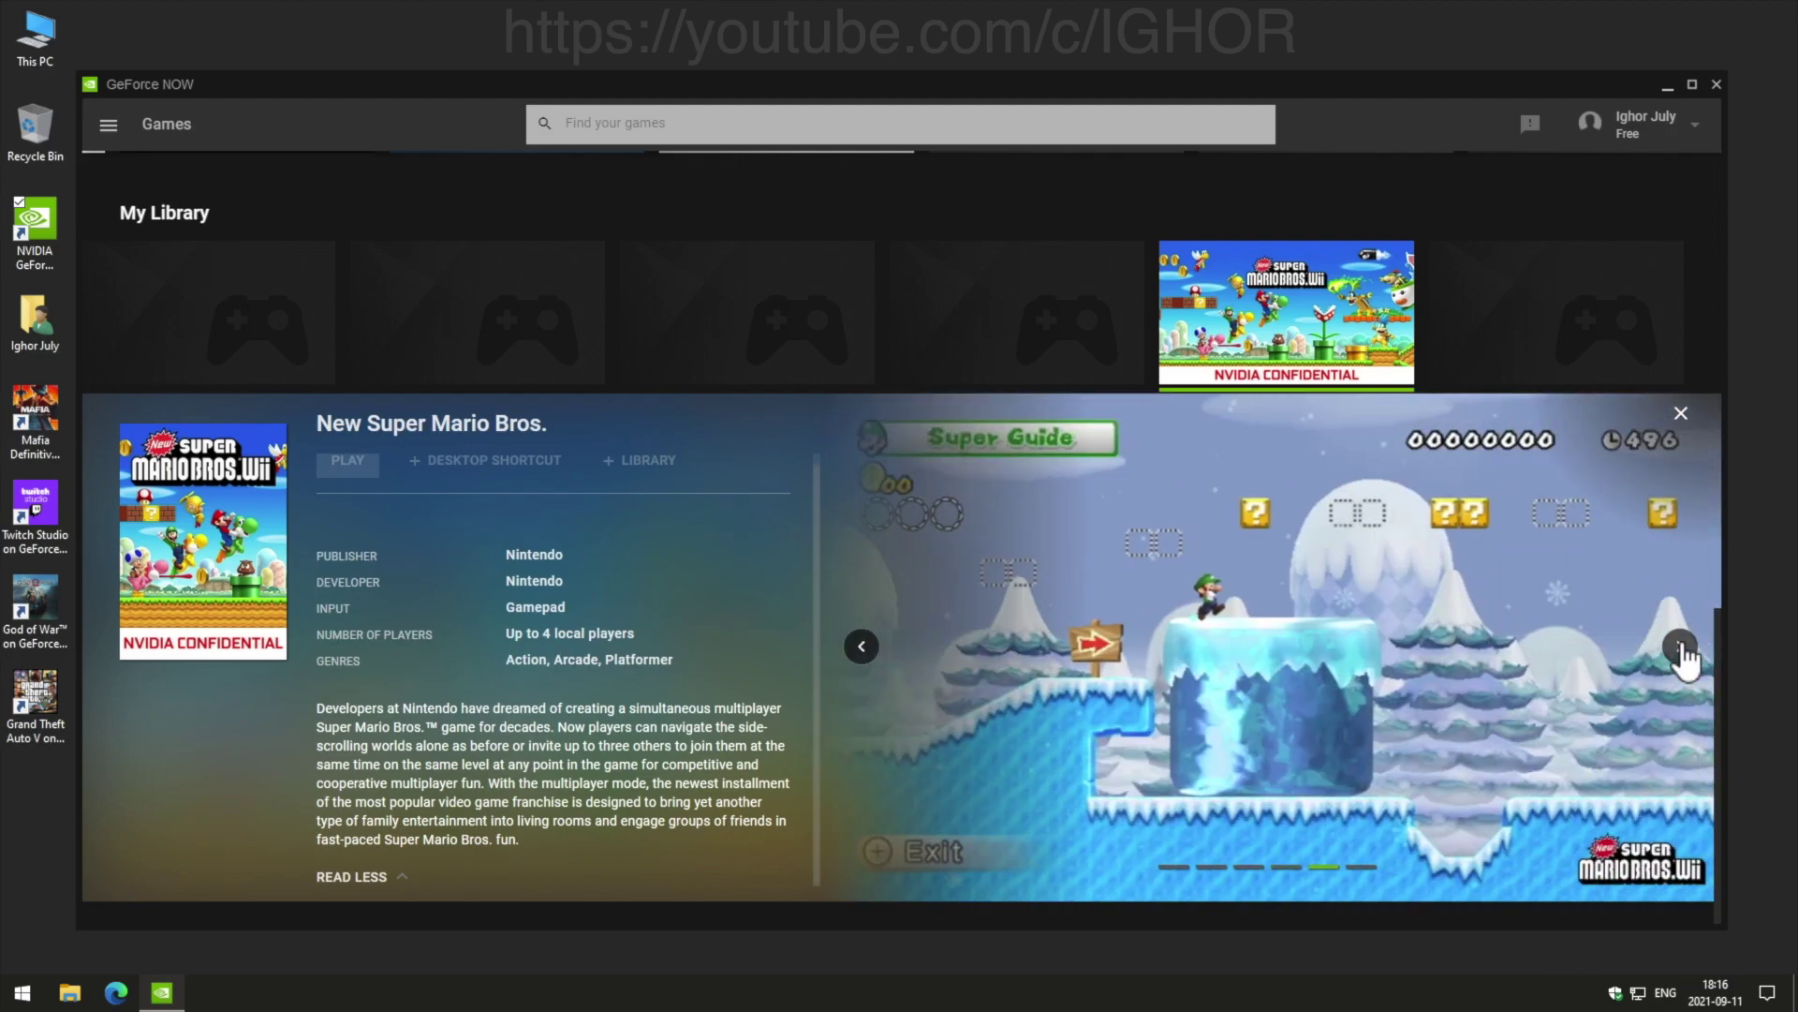
{"action": "left_click", "coordinate": [1680, 650]}
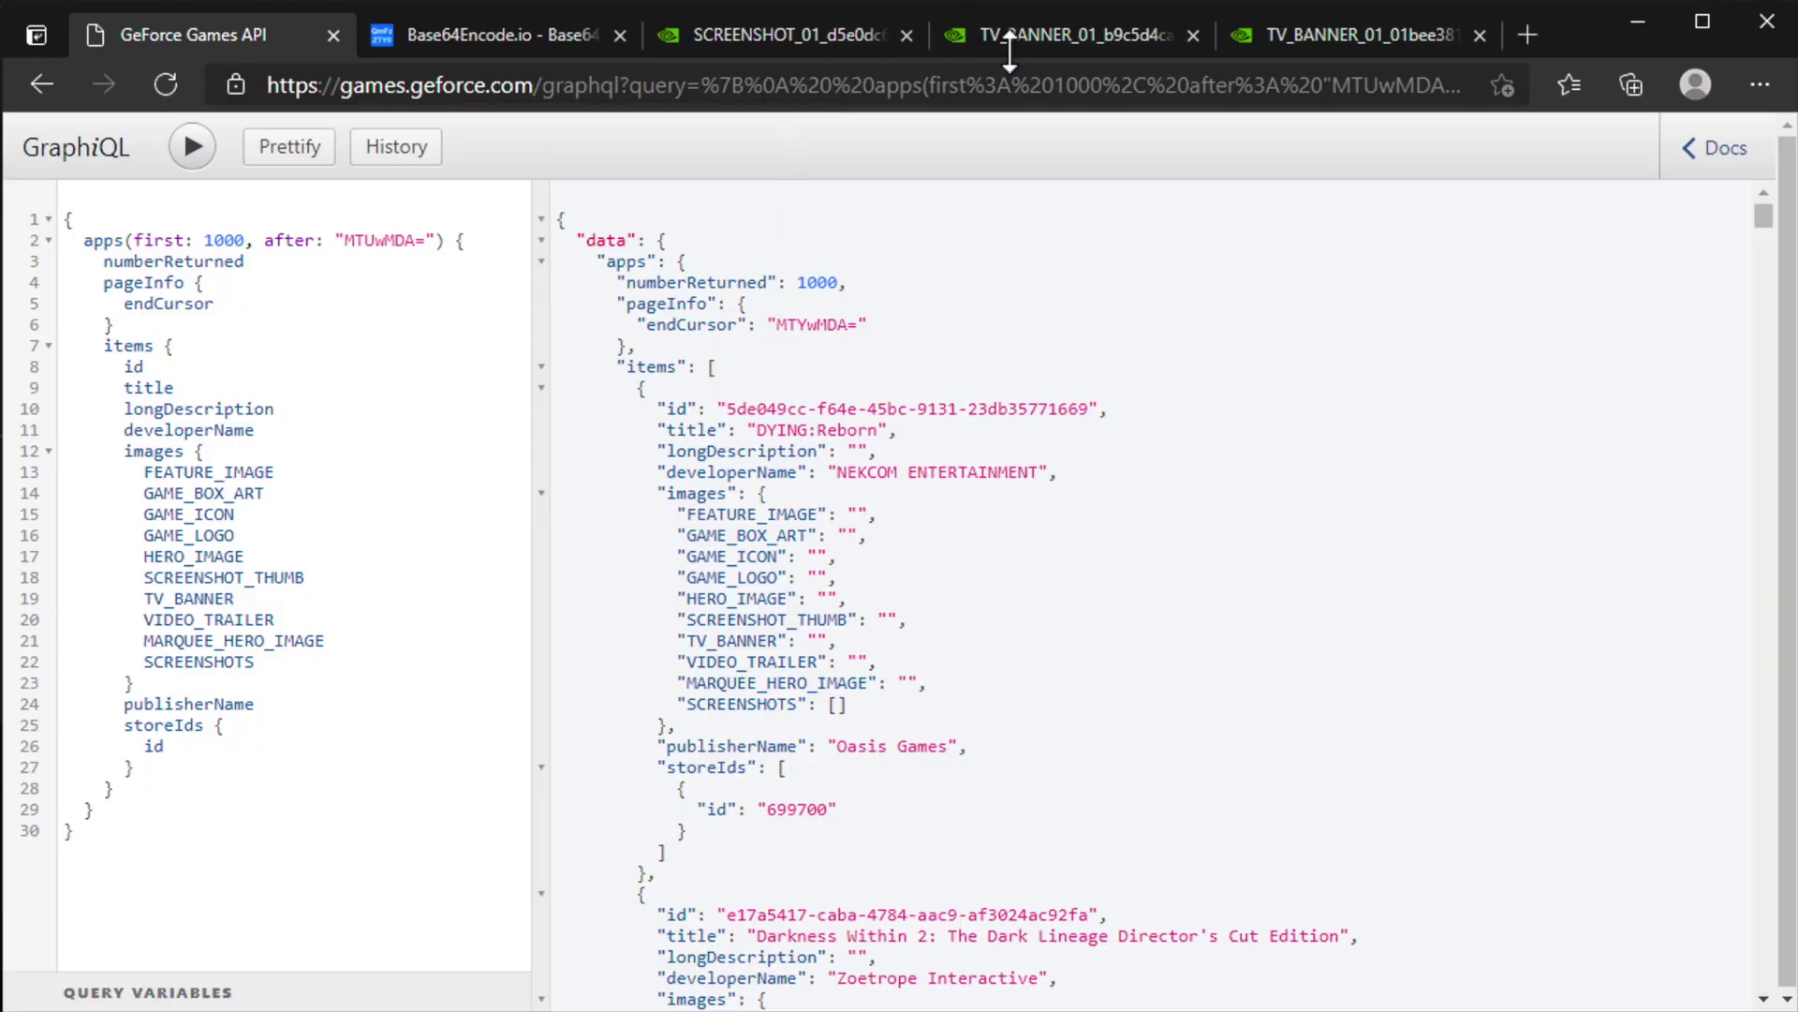
Switch to the TV_BANNER_01_b9c5d4ca tab showing the Mario Wii banner from img.nvidiagrid.net.
{"action": "left_click", "coordinate": [1019, 33]}
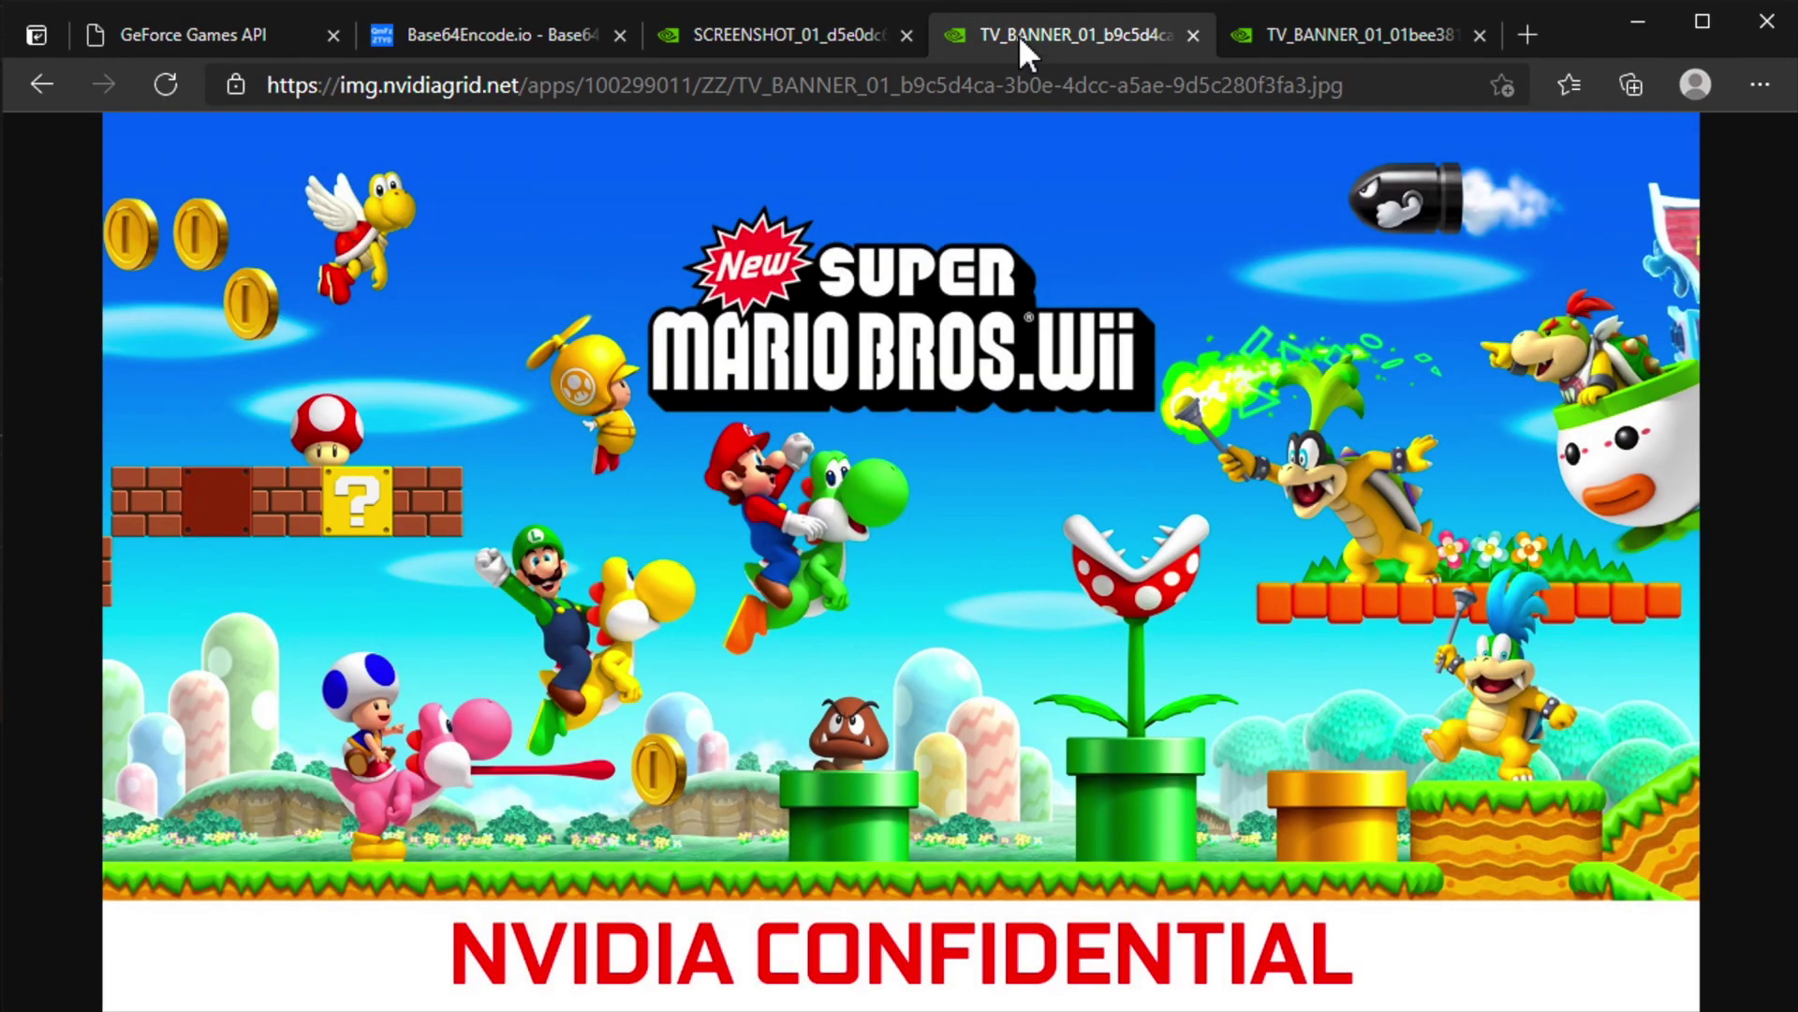